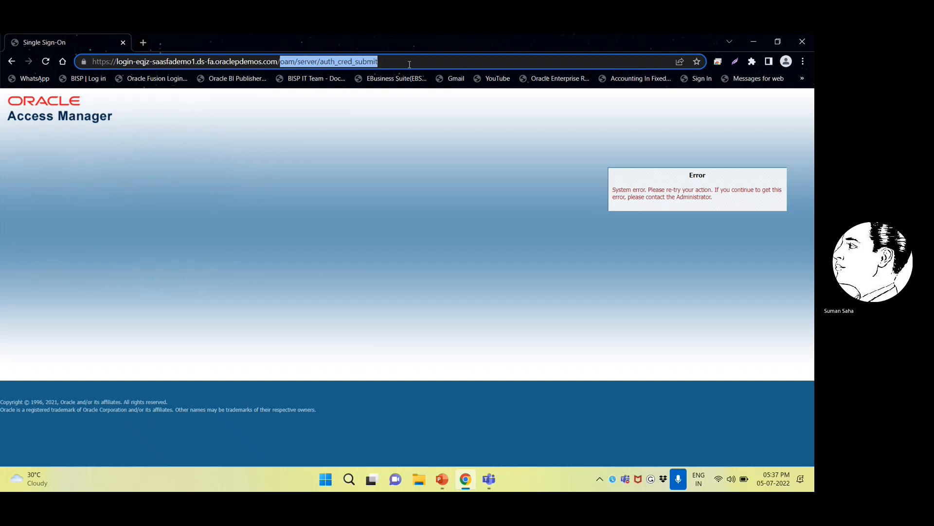
Reload the Oracle login site without the credential-submit path and reopen it from the Sign In bookmark.
key("BackSpace")
key("Return")
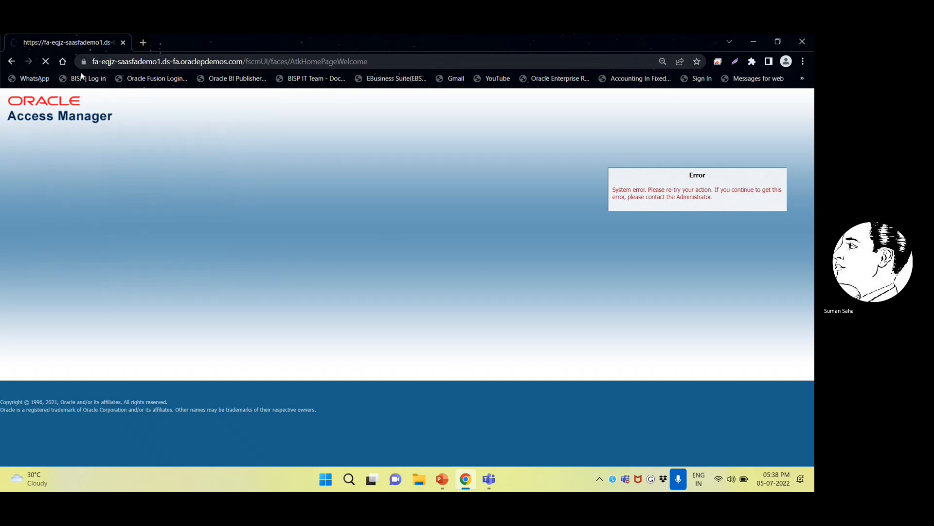
left_click(202, 59)
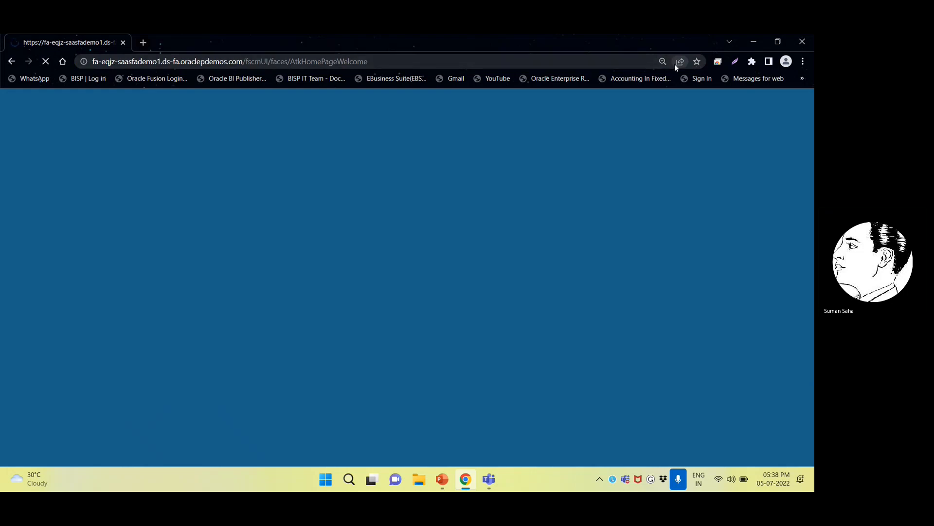
left_click(698, 78)
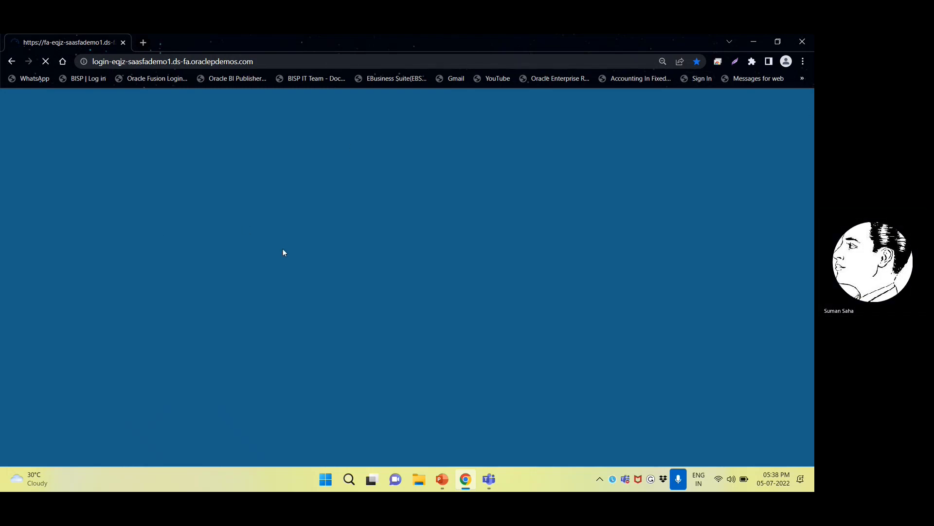
left_click(328, 61)
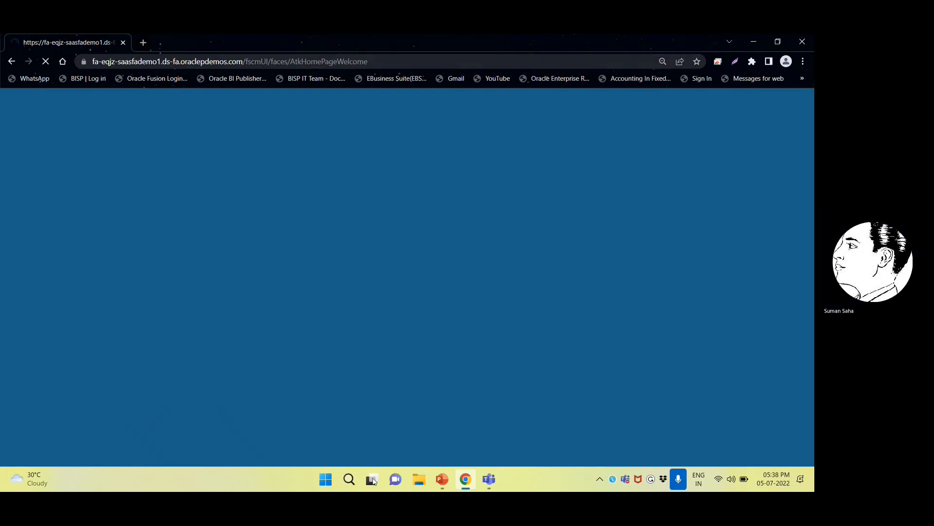
Open the Sign In bookmark in a second browser tab and check the computer's network connection.
left_click(442, 480)
left_click(464, 481)
left_click(143, 43)
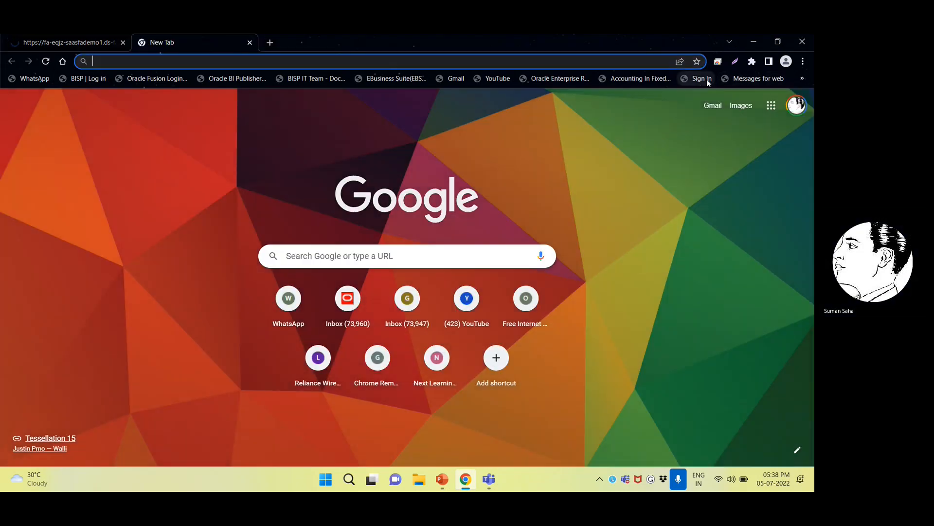
left_click(705, 81)
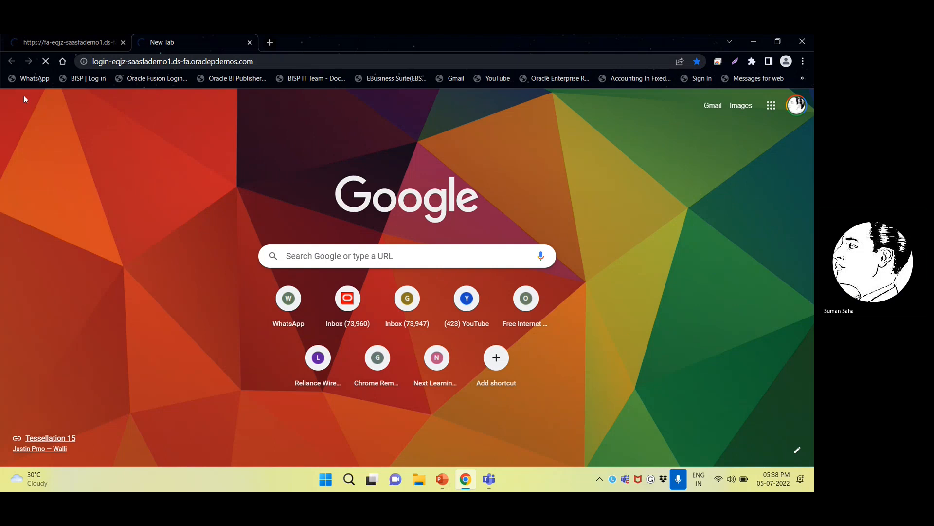
left_click(721, 481)
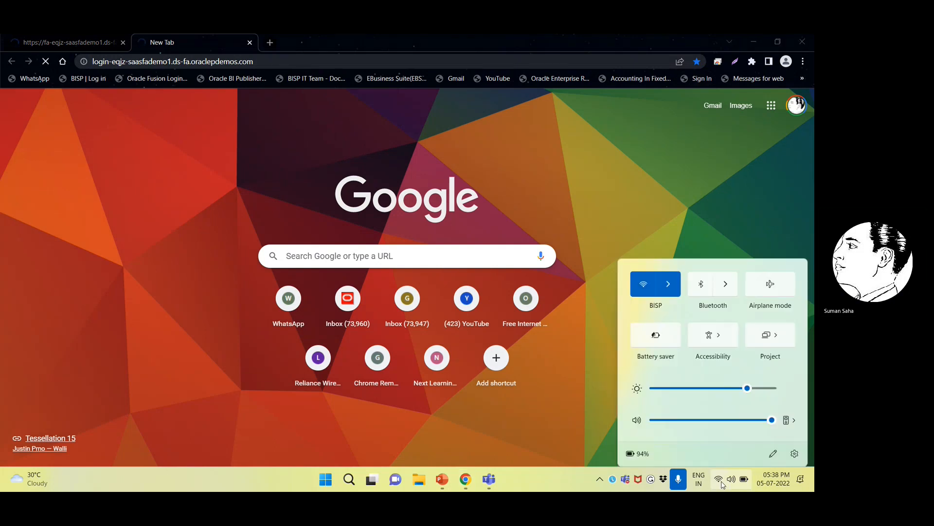
left_click(580, 208)
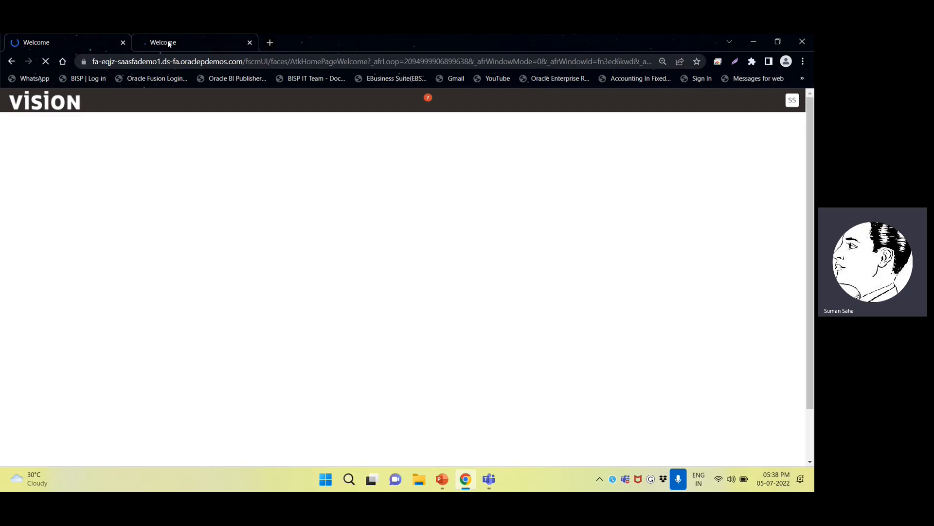
Go to the Oracle Fusion home page in both open browser tabs.
left_click(165, 42)
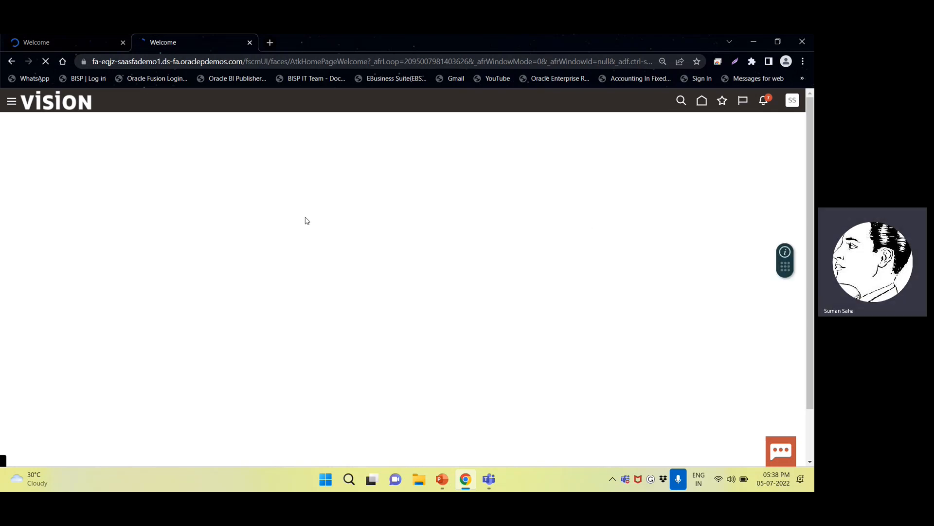
left_click(76, 40)
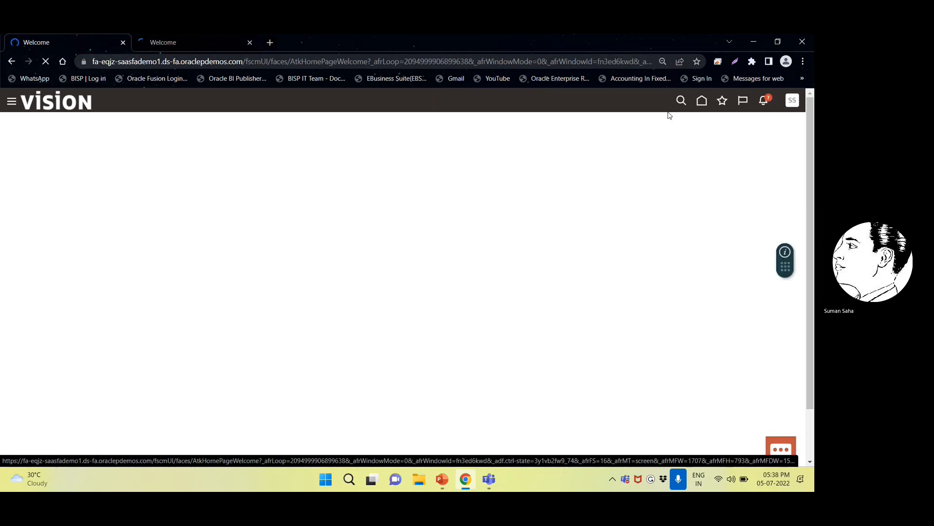
left_click(699, 101)
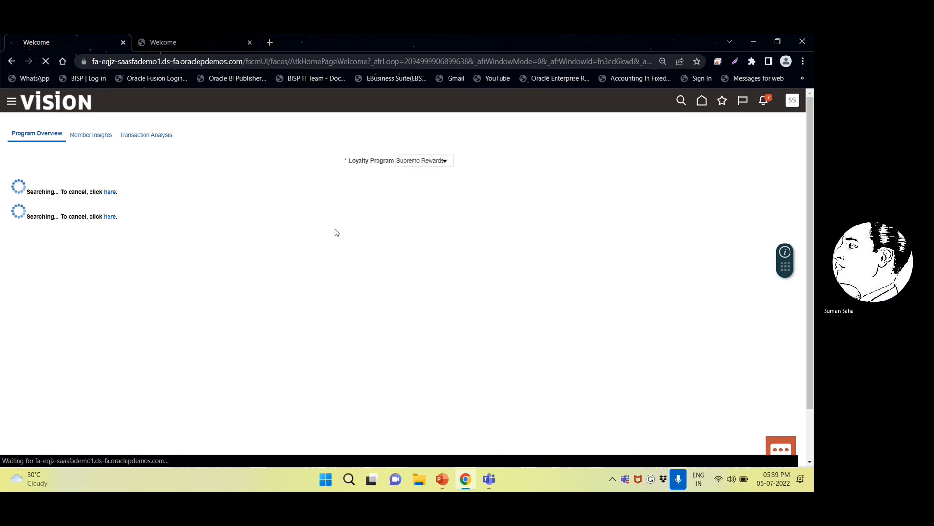
left_click(169, 44)
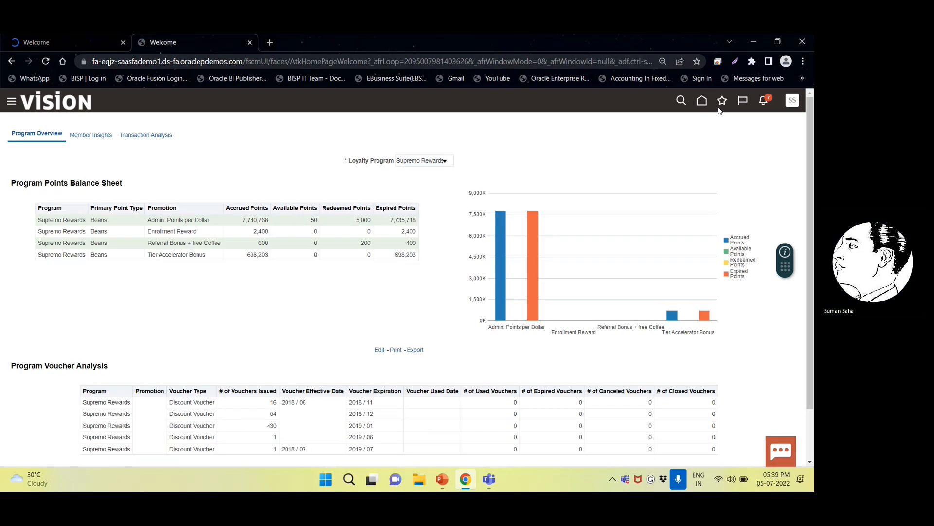
left_click(702, 104)
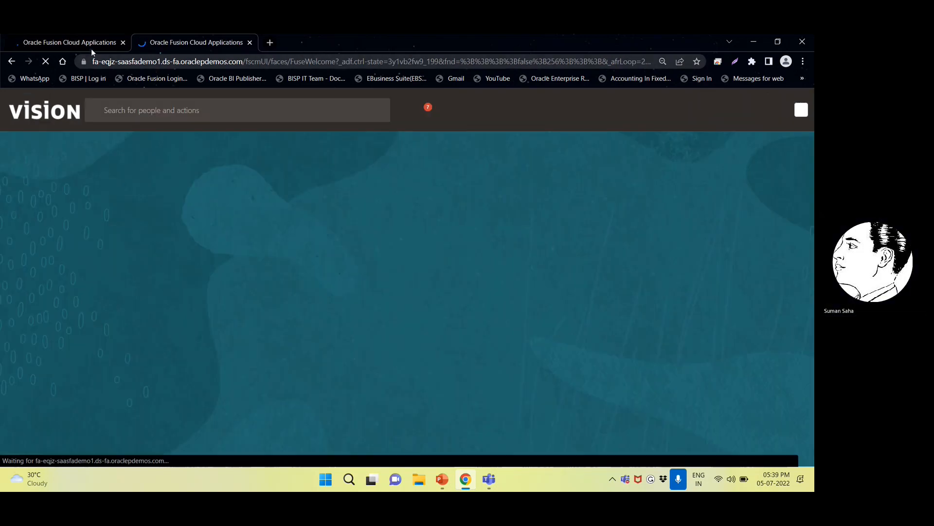
left_click(141, 44)
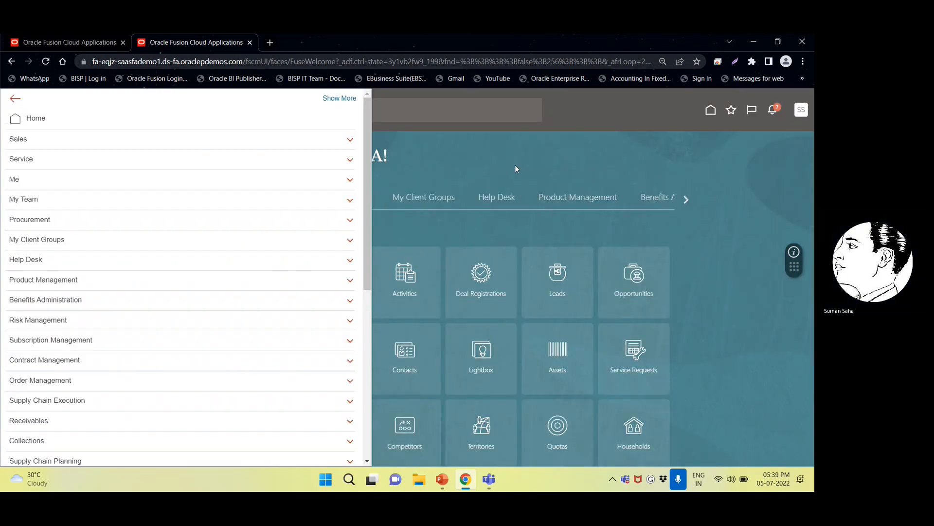
Open the Security Console from the Tools apps on the home page.
left_click(651, 197)
left_click(683, 200)
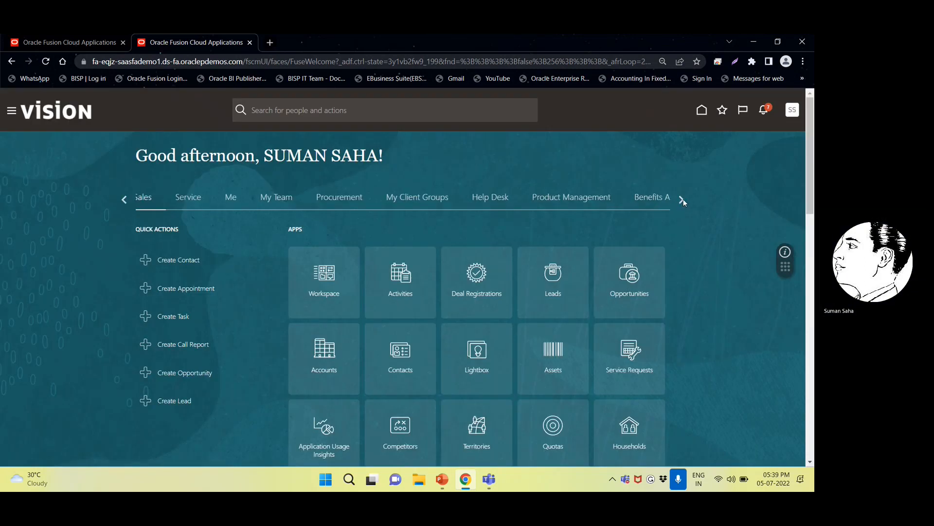
left_click(683, 199)
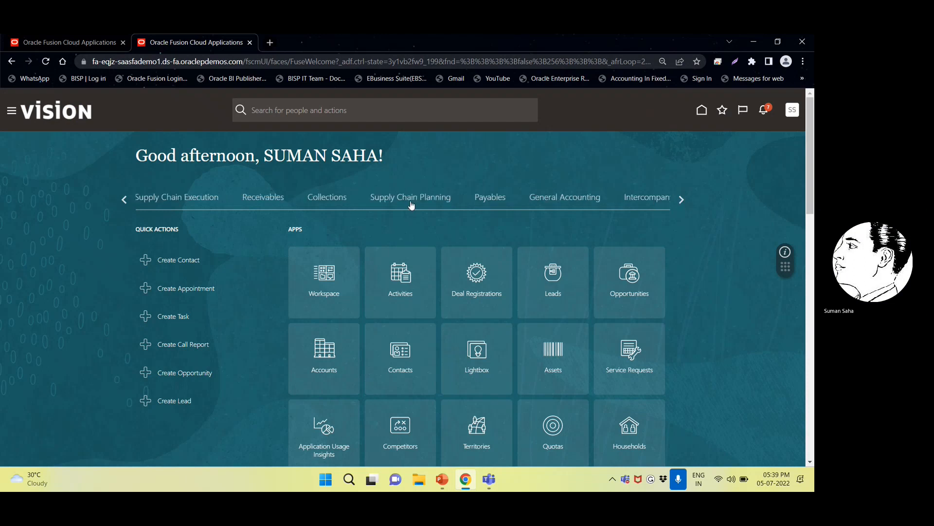
left_click(680, 198)
left_click(680, 197)
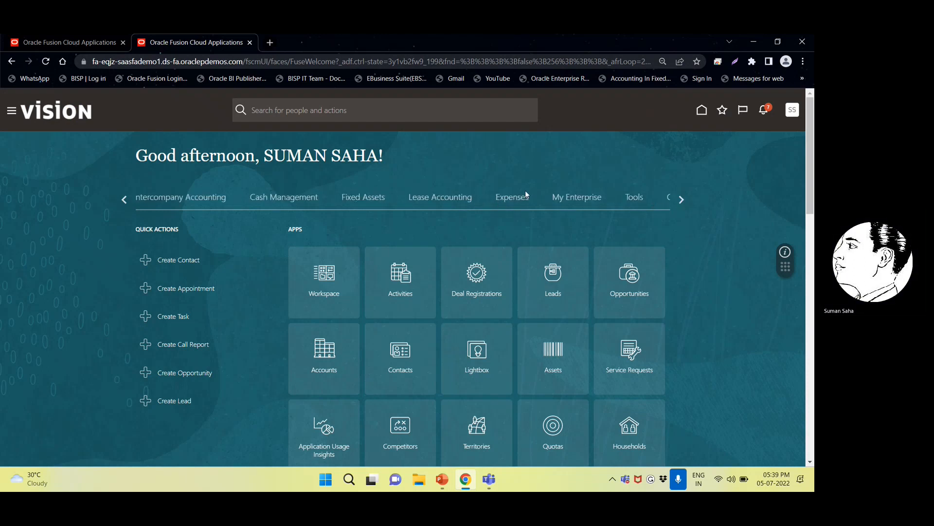
left_click(636, 198)
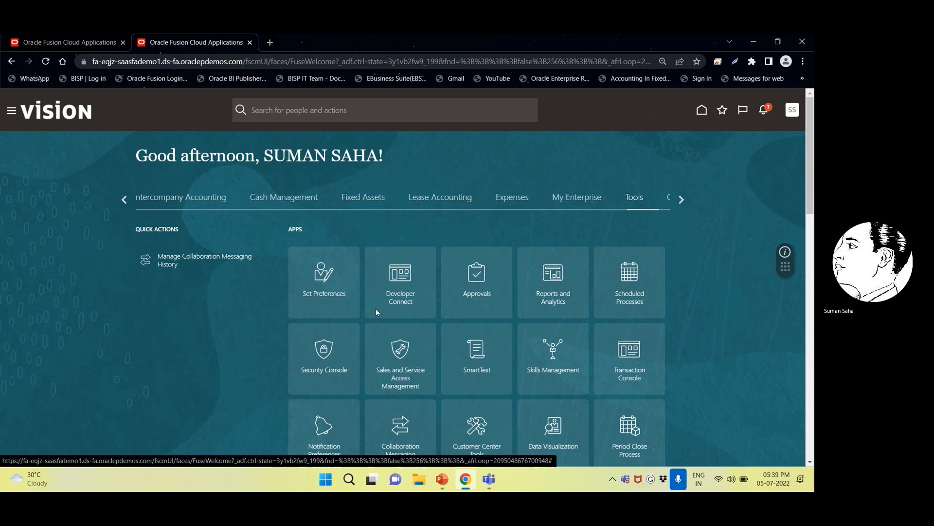
scroll(524, 386, "down", 1)
scroll(524, 385, "down", 1)
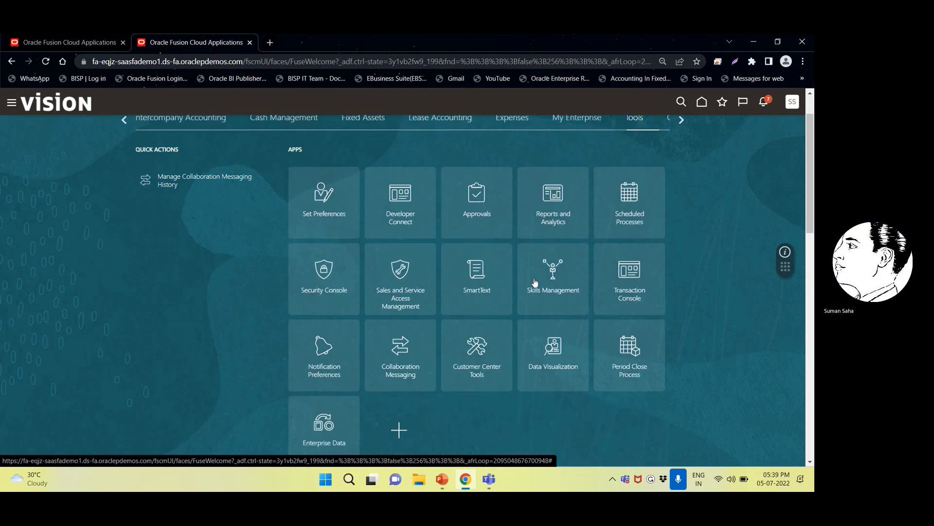
left_click(329, 292)
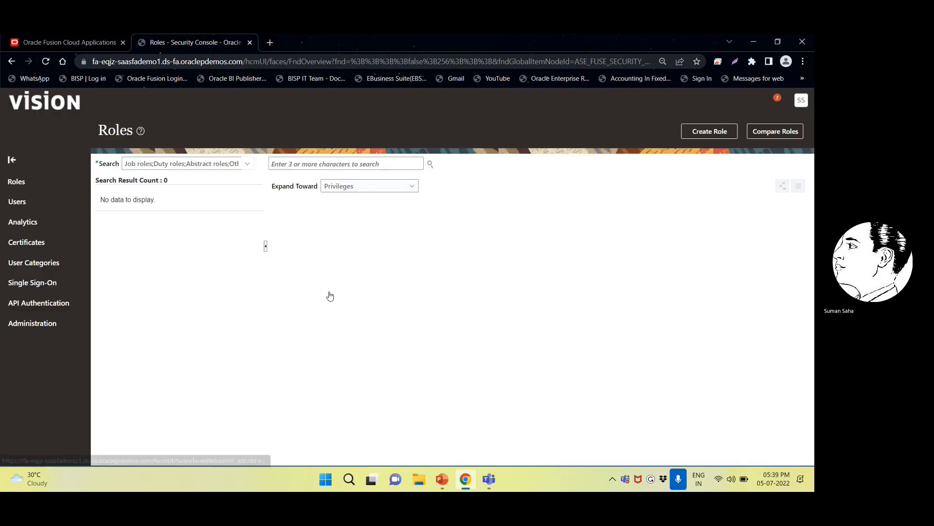
left_click(578, 202)
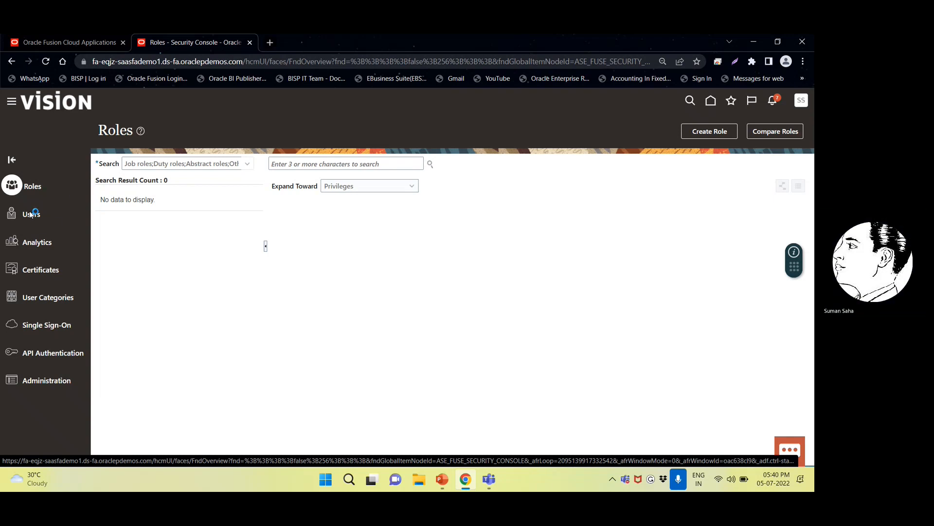
Open the Users page of the Security Console and search the accounts for the signed-in user's user name.
left_click(68, 43)
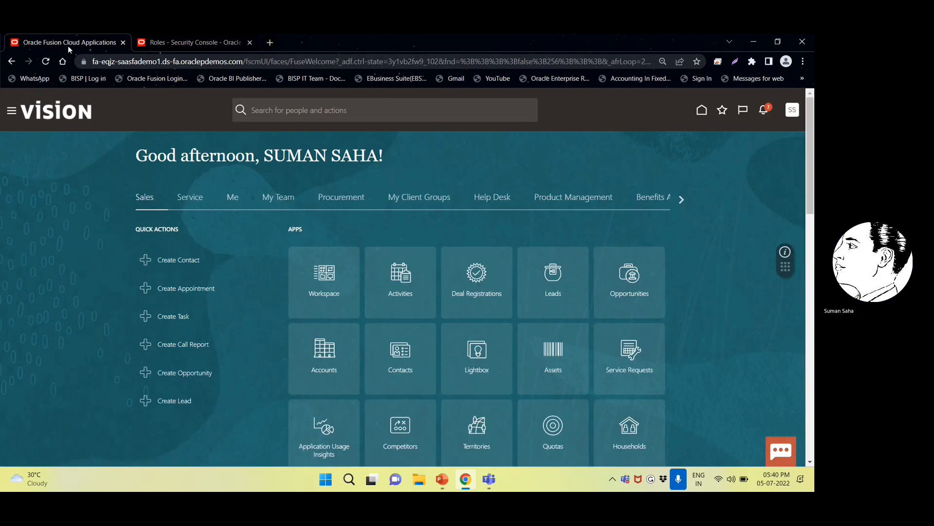
left_click(218, 43)
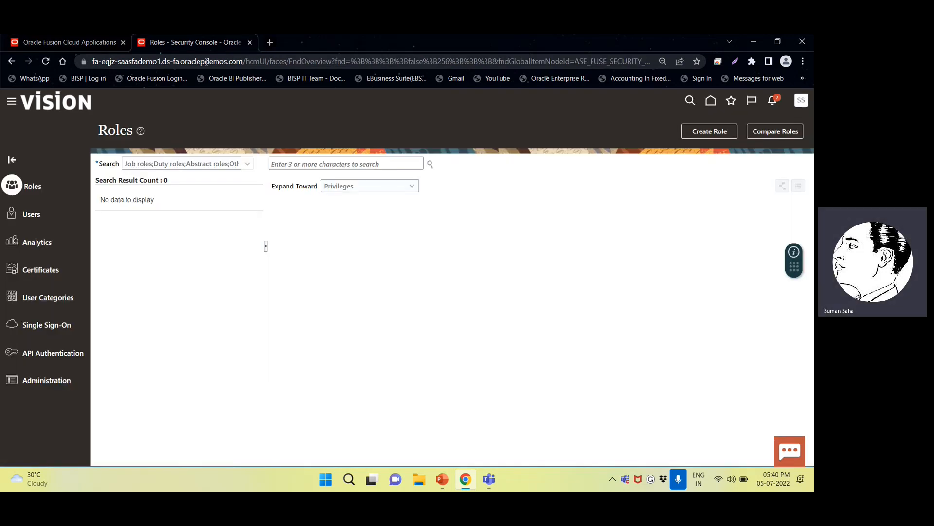
left_click(30, 216)
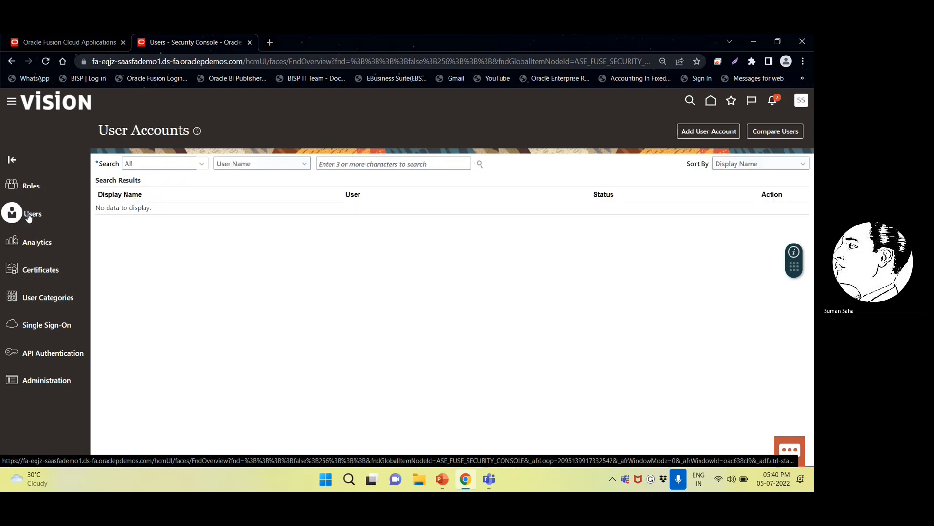
left_click(329, 166)
type("SS.365")
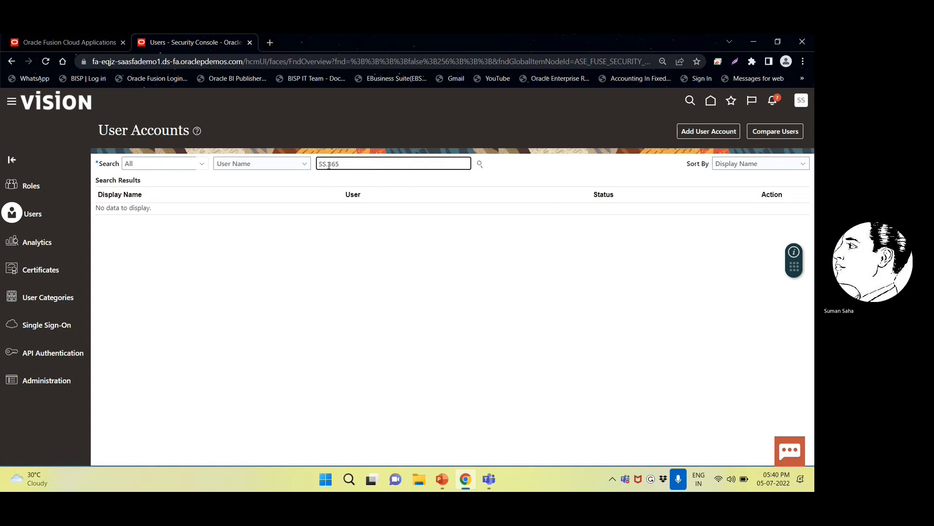
key("Return")
left_click(480, 164)
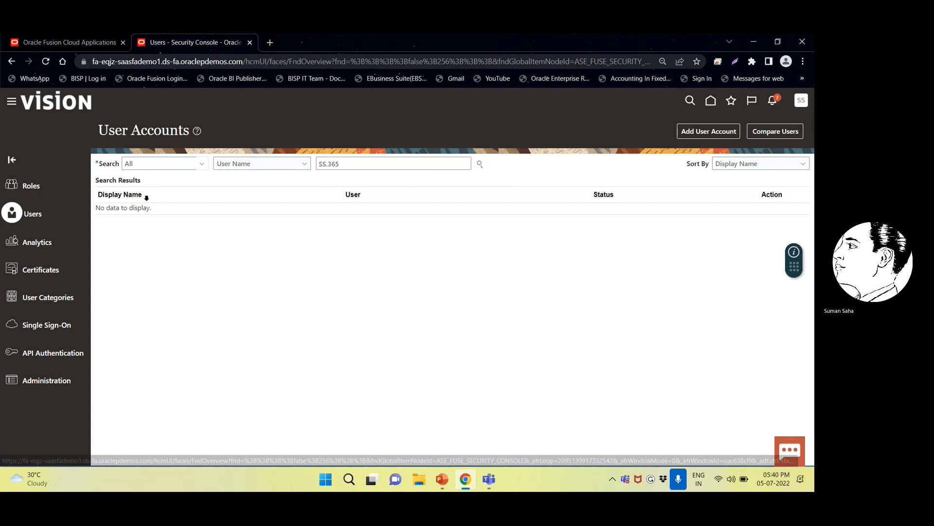
left_click(368, 169)
key("Return")
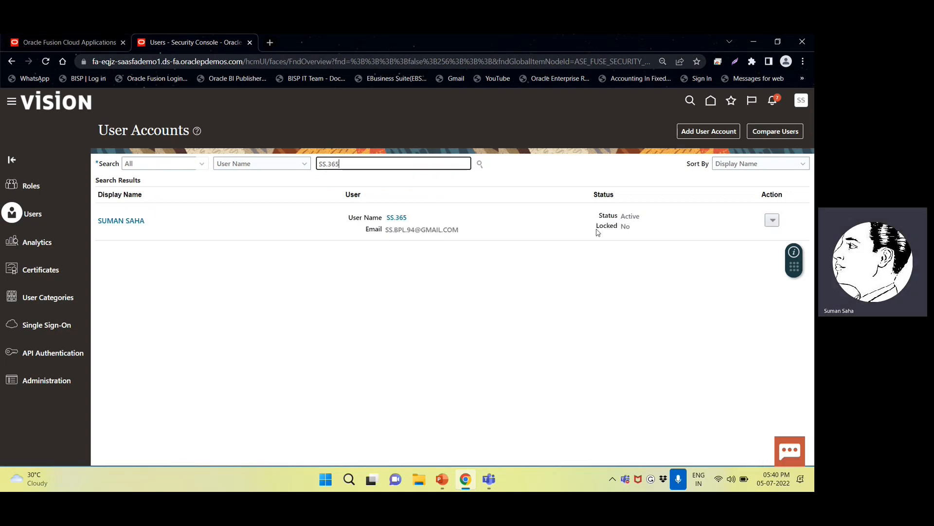
Open the found user account, review its list of assigned roles and role codes, and close its details.
left_click(396, 217)
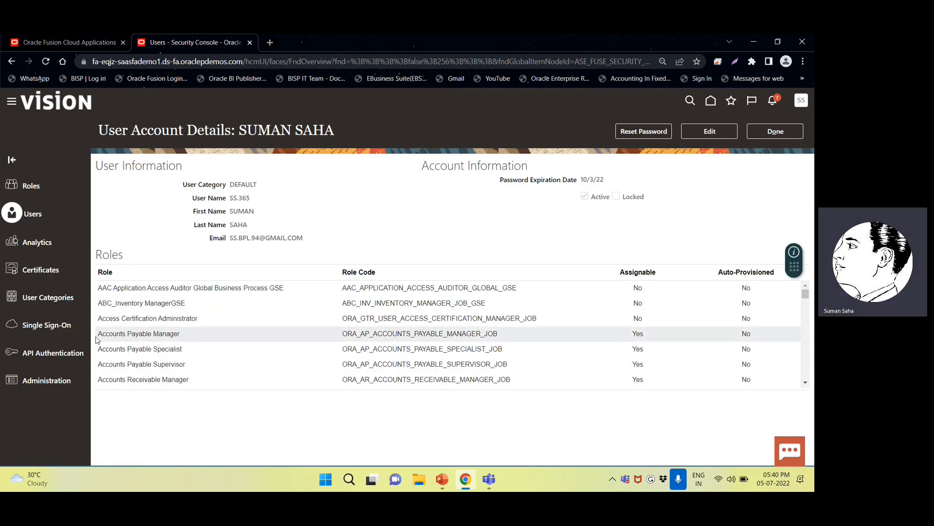
scroll(100, 341, "down", 3)
scroll(100, 341, "up", 3)
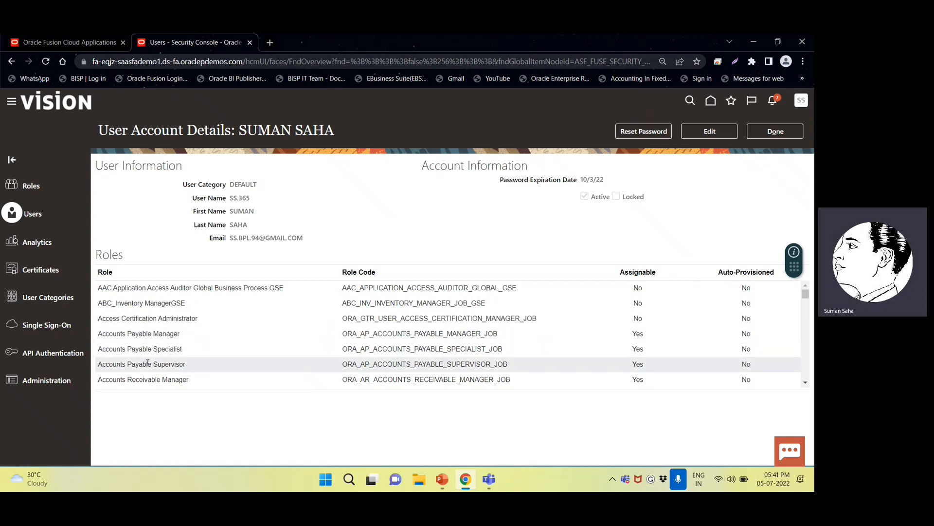
scroll(171, 361, "down", 2)
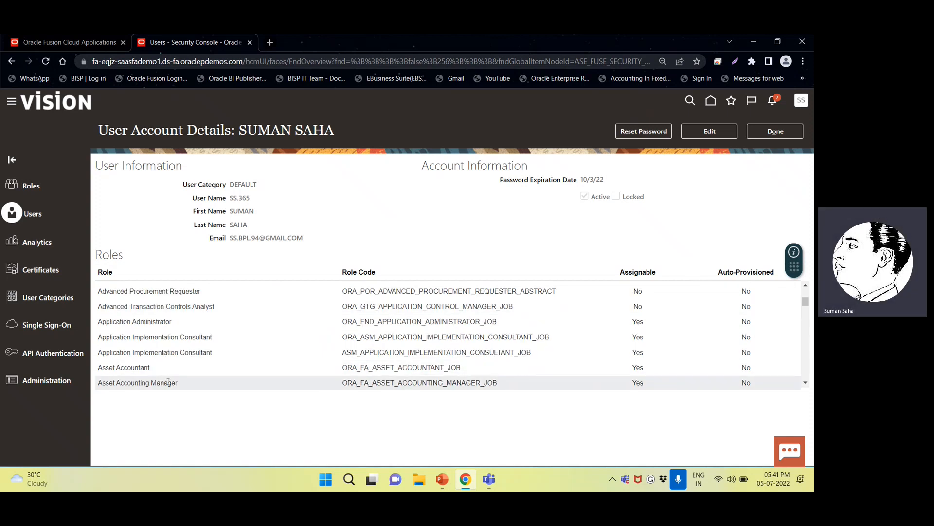
scroll(169, 382, "down", 1)
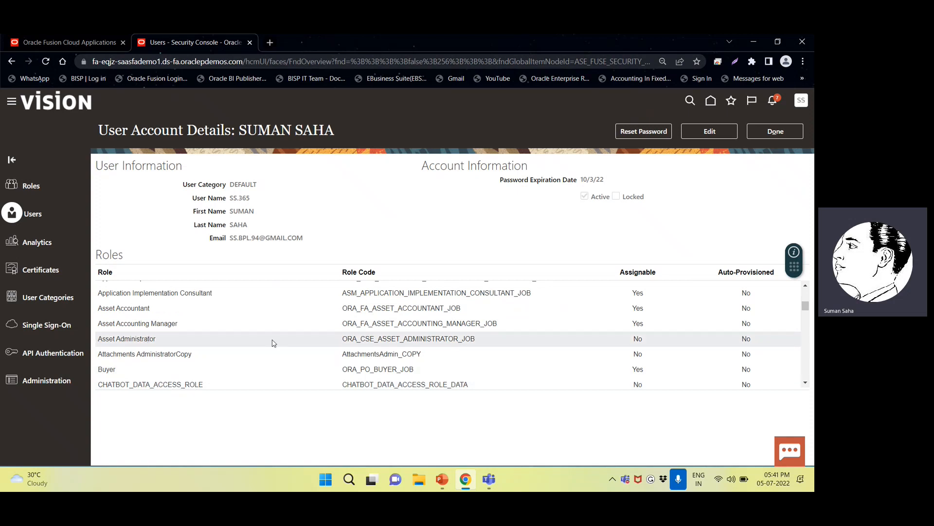
scroll(270, 371, "up", 5)
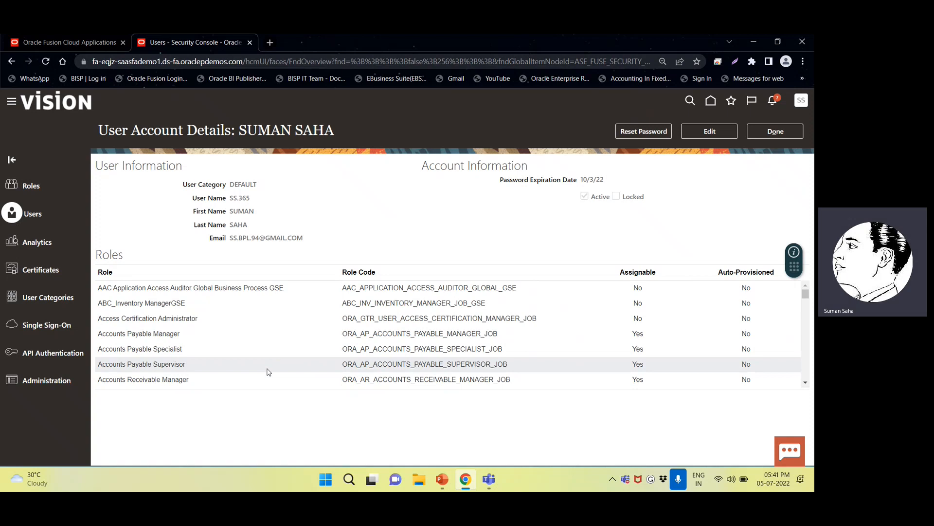
left_click(763, 140)
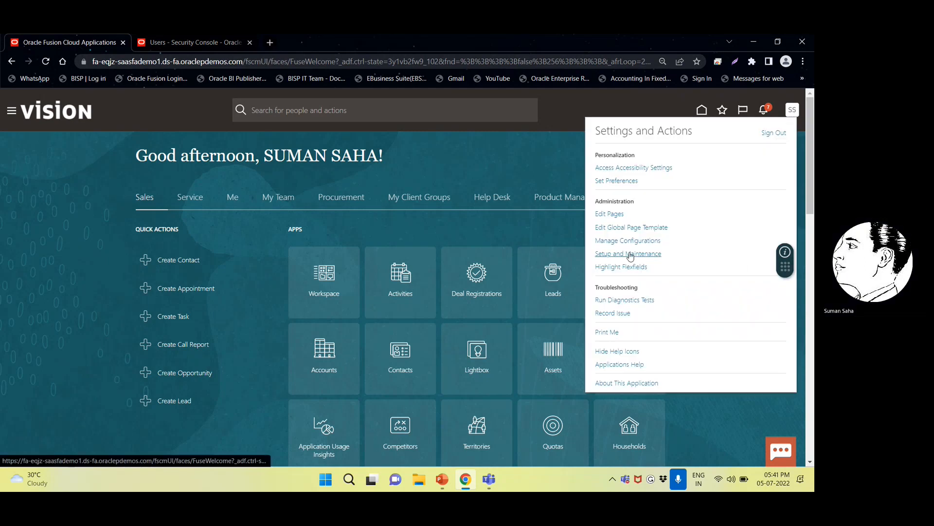
Open Setup and Maintenance and go to its Search page for tasks, task lists and business objects.
left_click(629, 254)
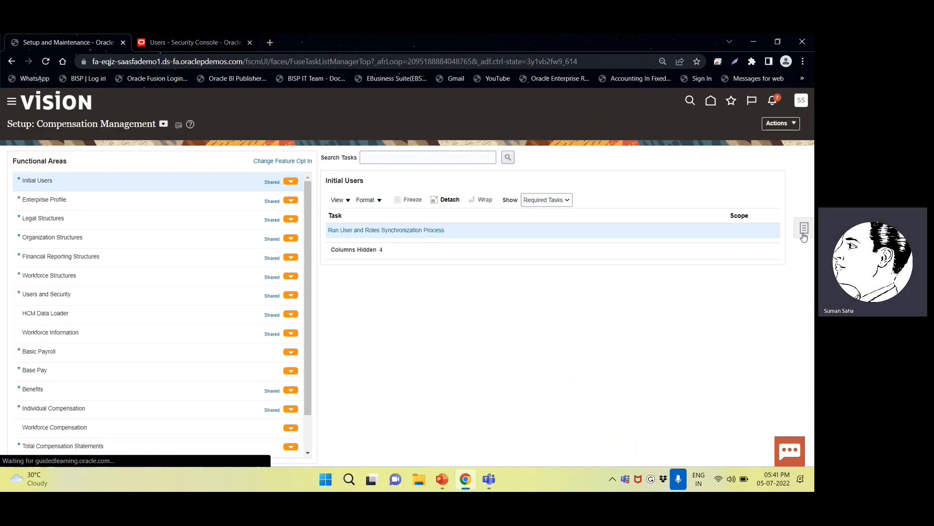
left_click(804, 237)
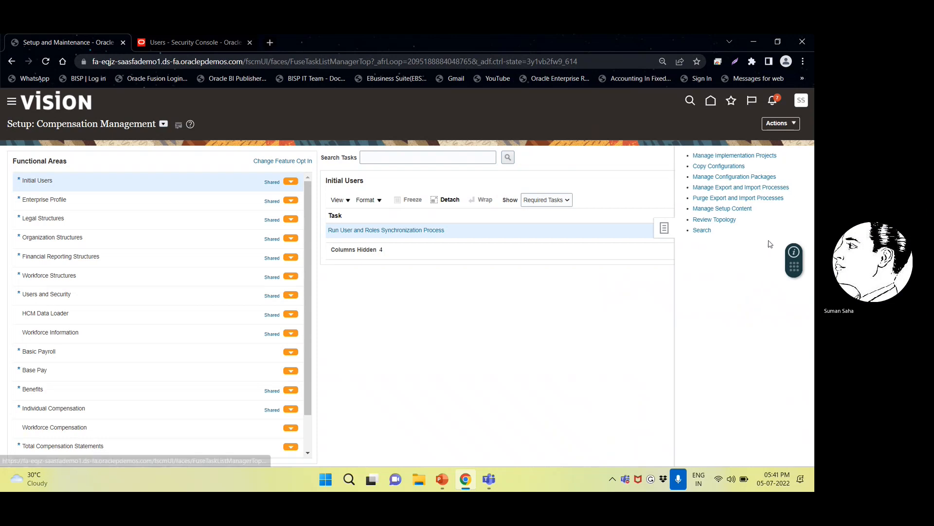
left_click(701, 229)
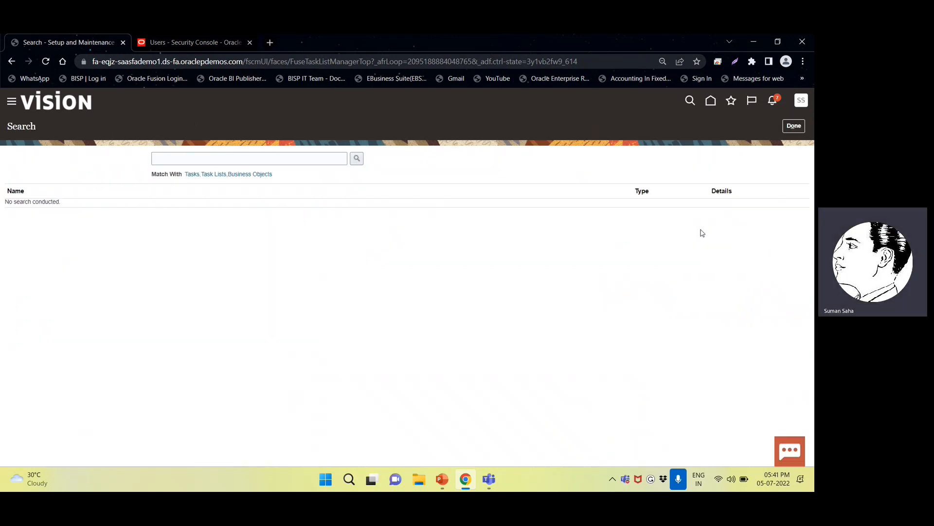
Search the setup tasks for "DATA ACCESS FOR USERS" and open the Manage Data Access for Users task.
left_click(180, 161)
type("DA")
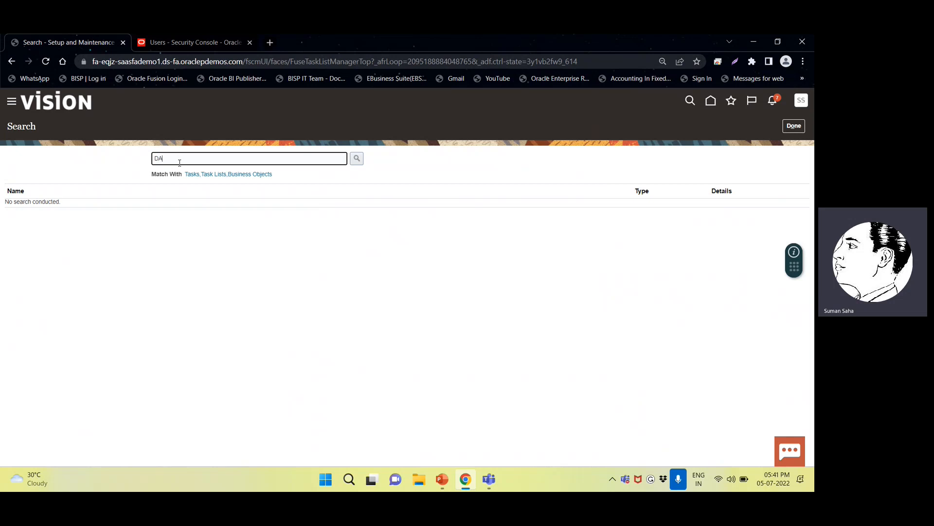
type("TA ACCESS FOR USERS")
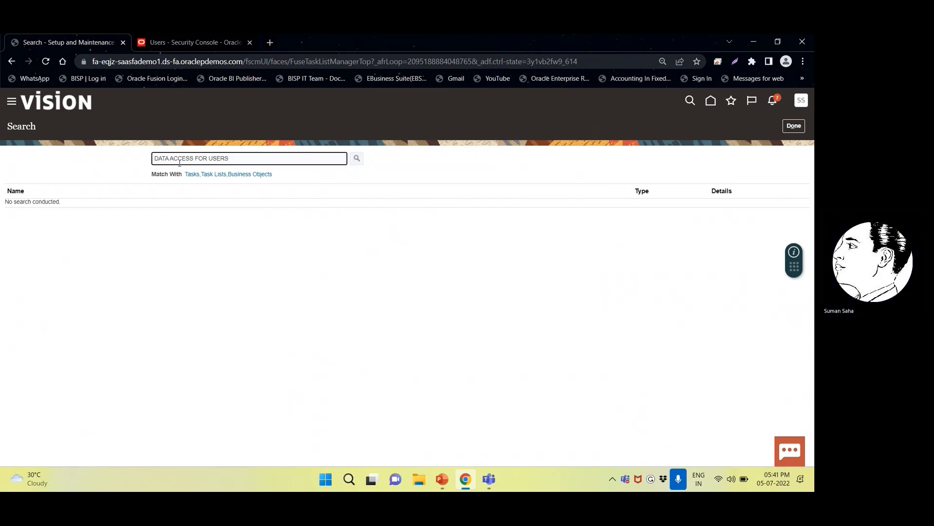
key("Return")
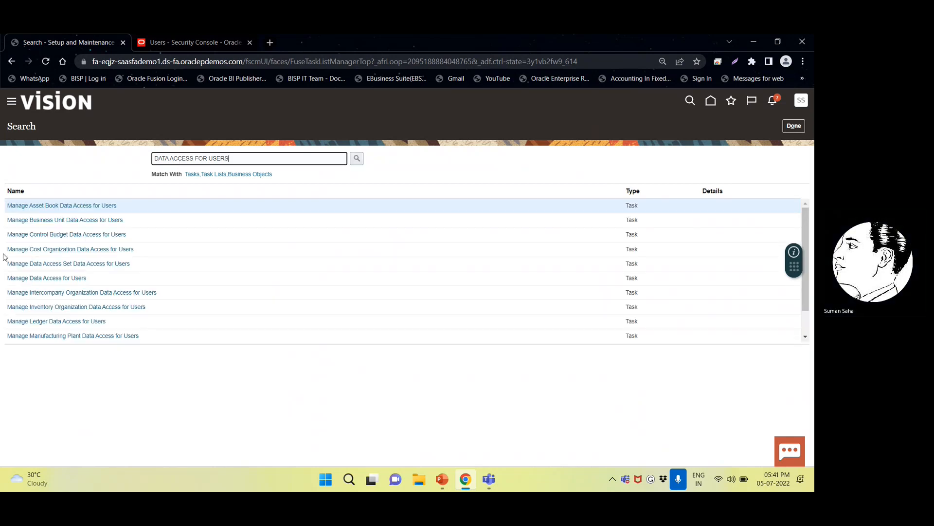
left_click(48, 279)
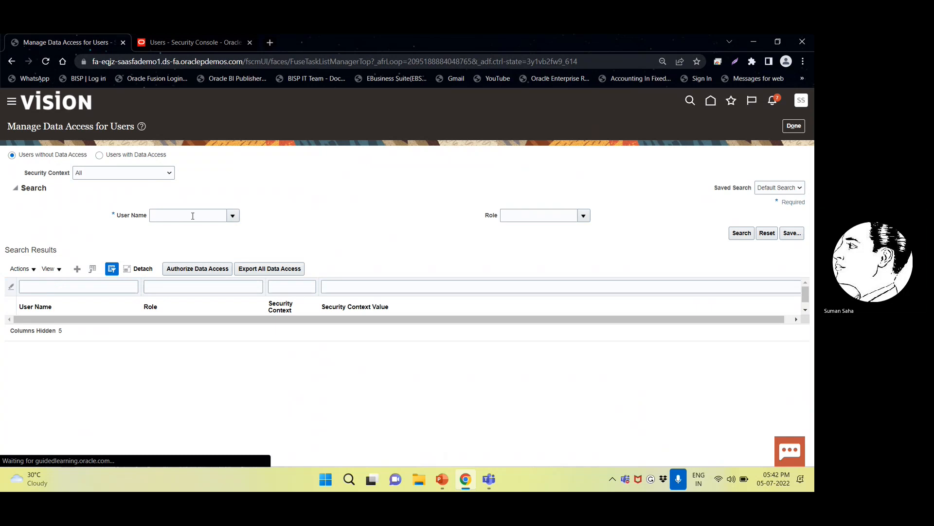
Search users with data access for the signed-in user's user name and review the asset book assigned to the Asset Accountant role.
left_click(99, 154)
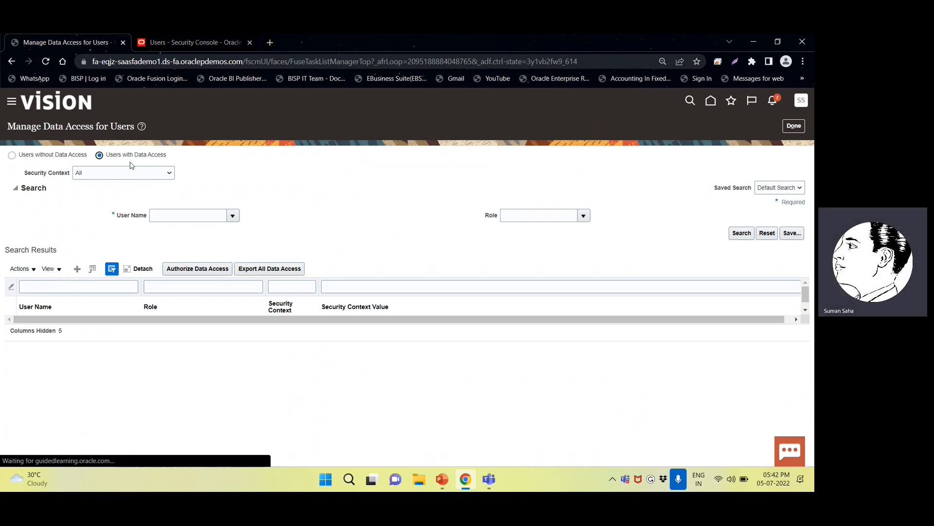
left_click(176, 218)
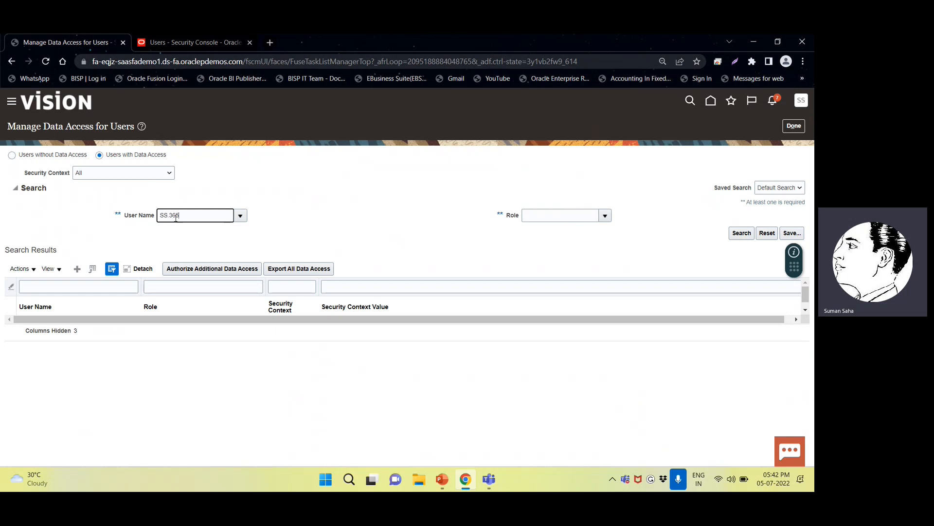
left_click(743, 233)
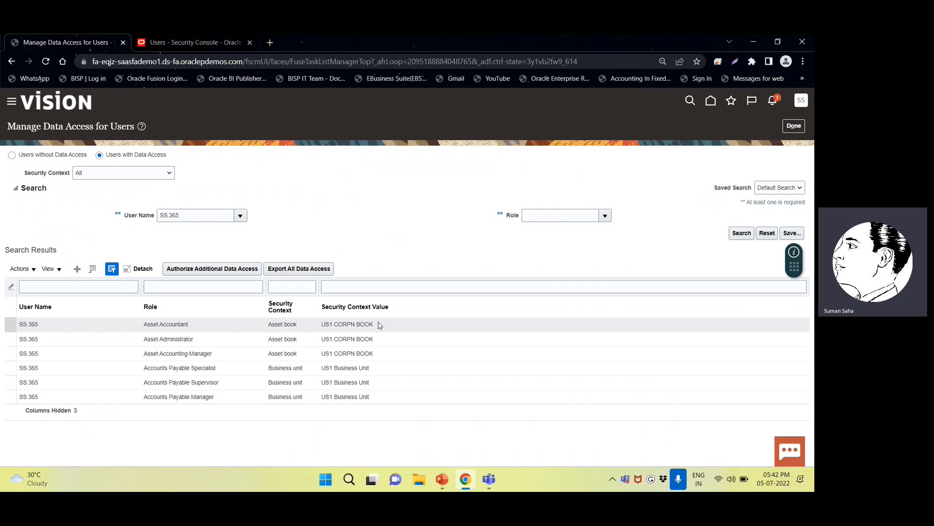
left_click(325, 325)
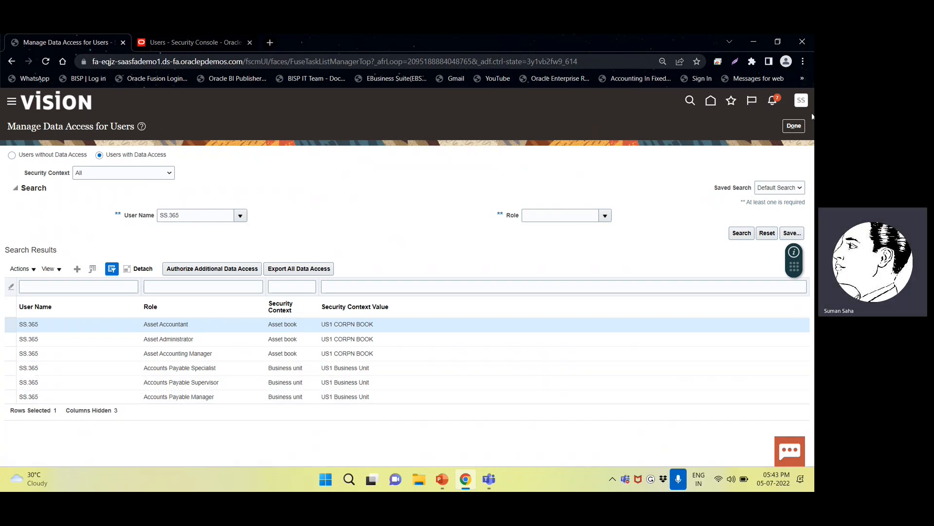
Close the data access task and the setup search, and return to the home page.
left_click(792, 127)
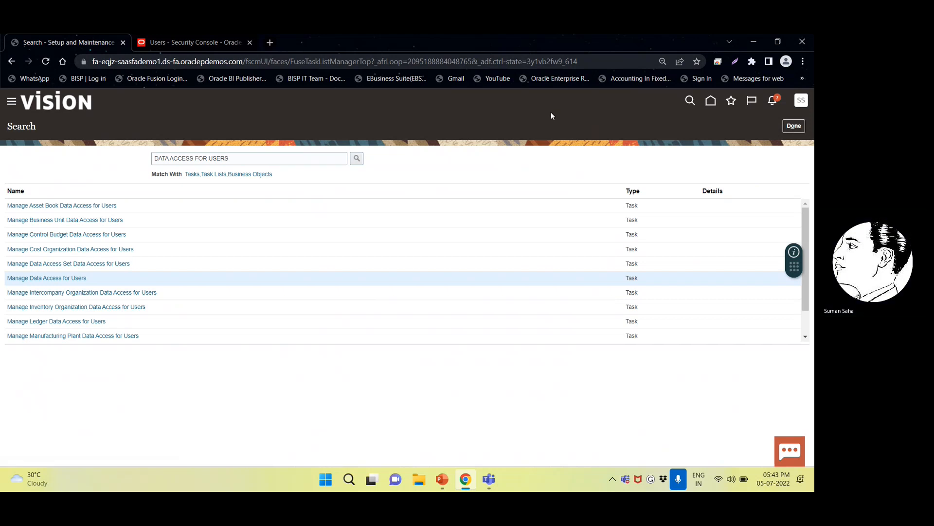
left_click(794, 125)
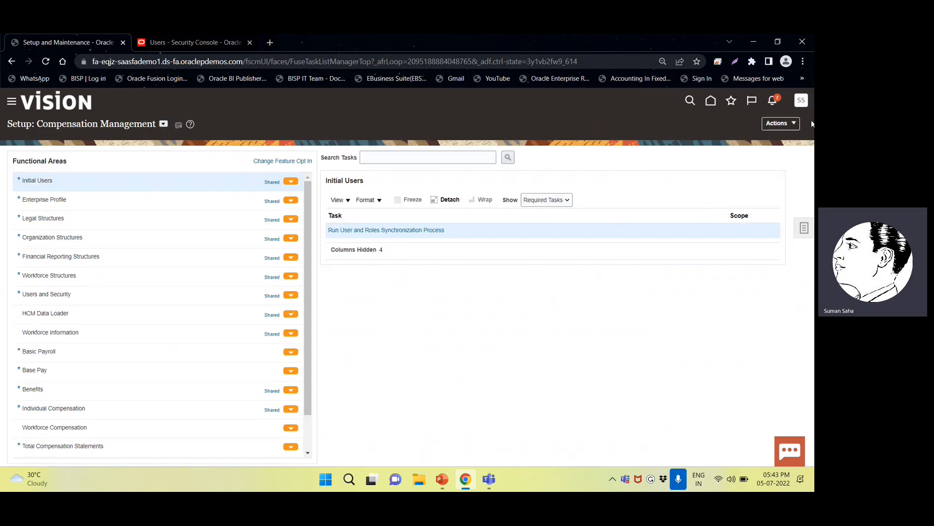
left_click(711, 101)
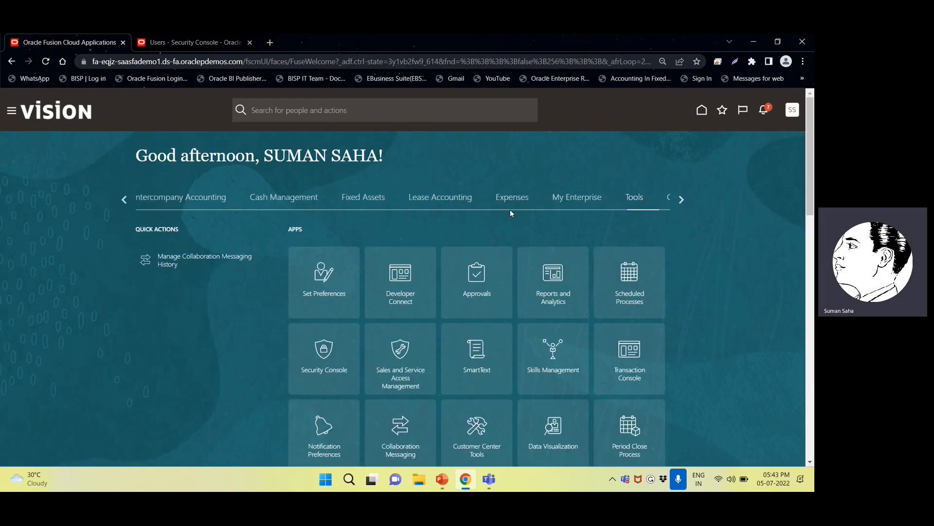
Open the Assets work area from the Fixed Assets apps and display its list of tasks.
left_click(365, 199)
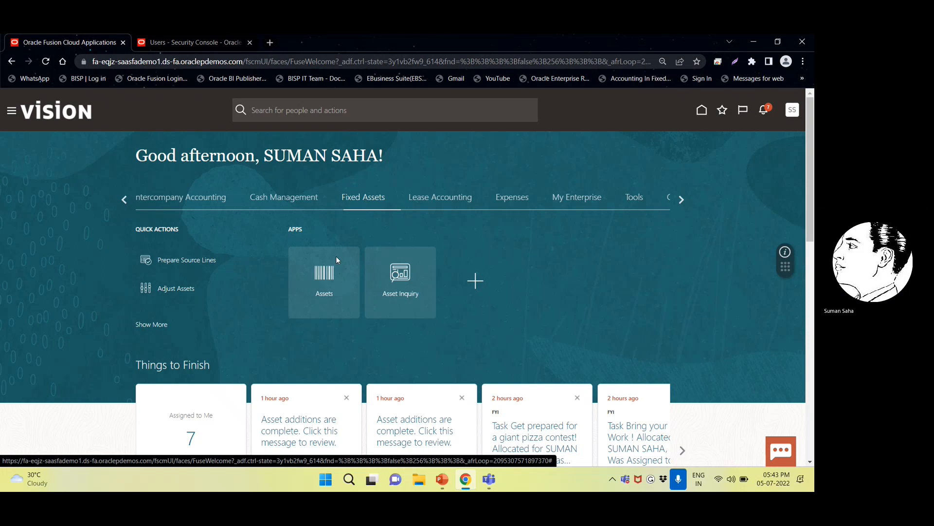
left_click(324, 301)
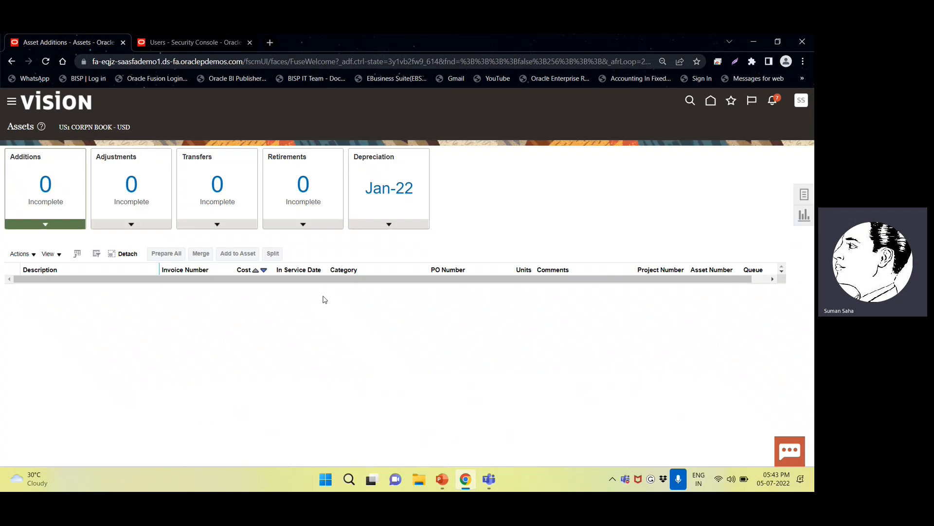
left_click(800, 197)
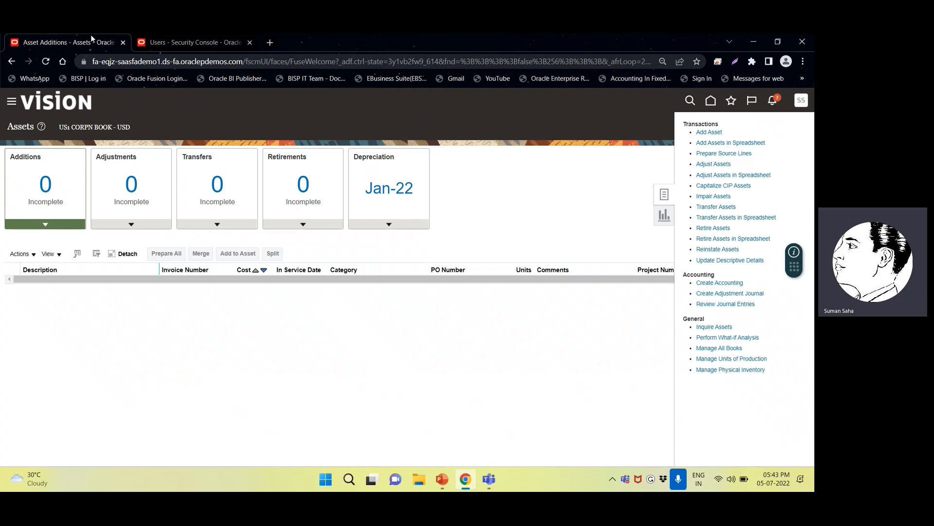
In the Security Console browser tab, return to the home page and open Setup and Maintenance.
left_click(172, 45)
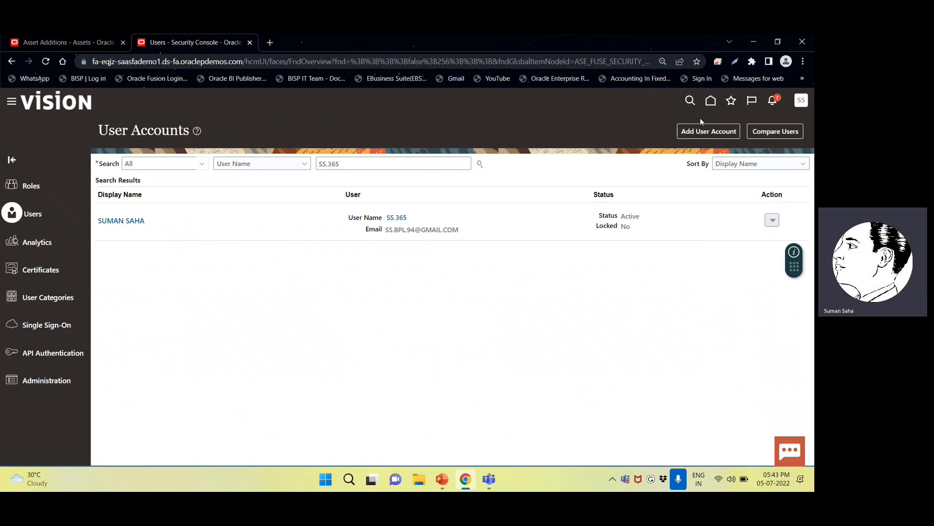
left_click(713, 102)
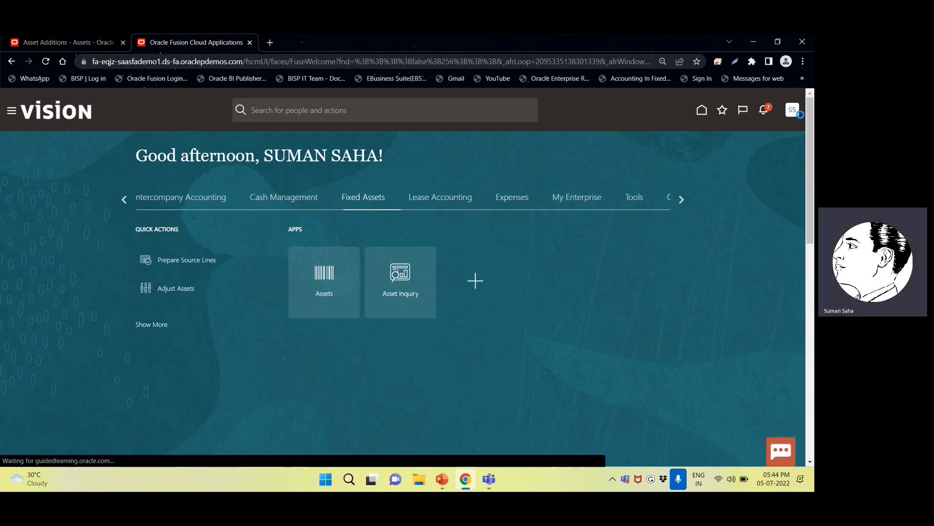
left_click(793, 111)
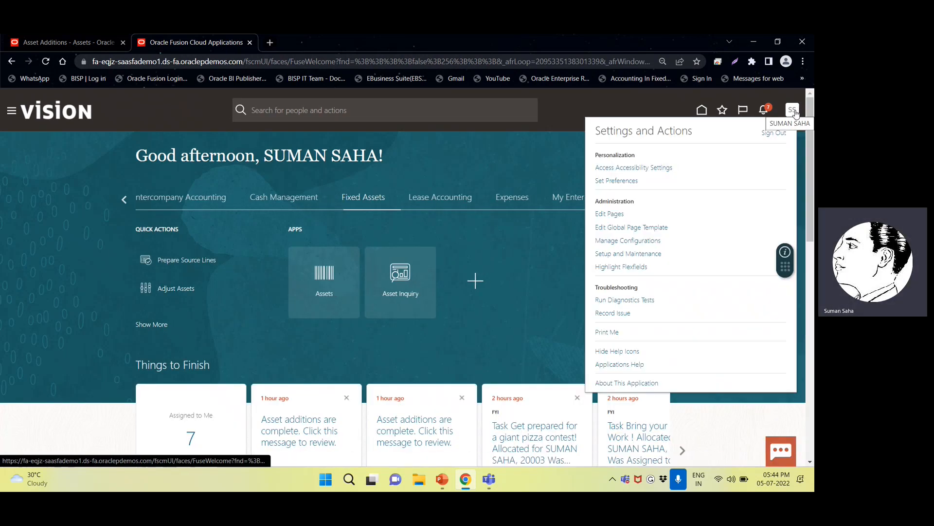
left_click(633, 254)
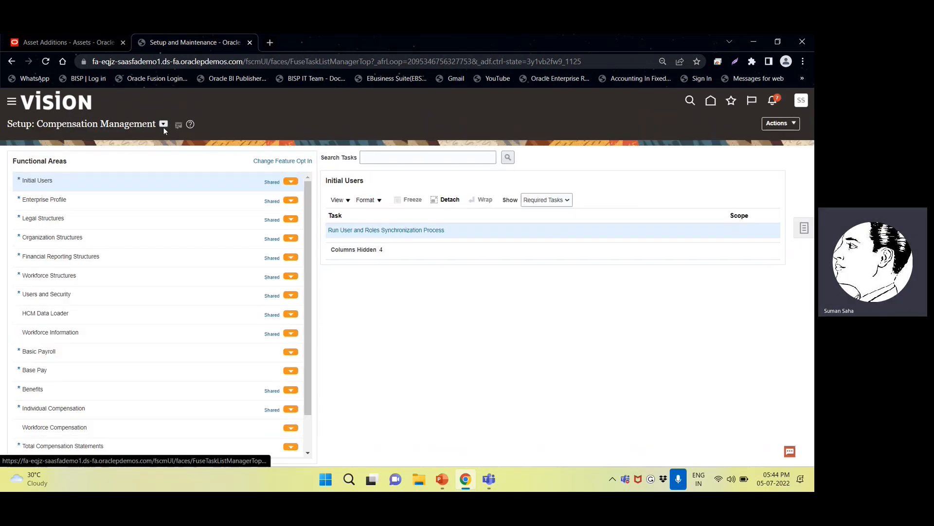
Switch the setup offering to Financials and open Manage Asset Categories from the Fixed Assets functional area.
left_click(163, 125)
left_click(175, 187)
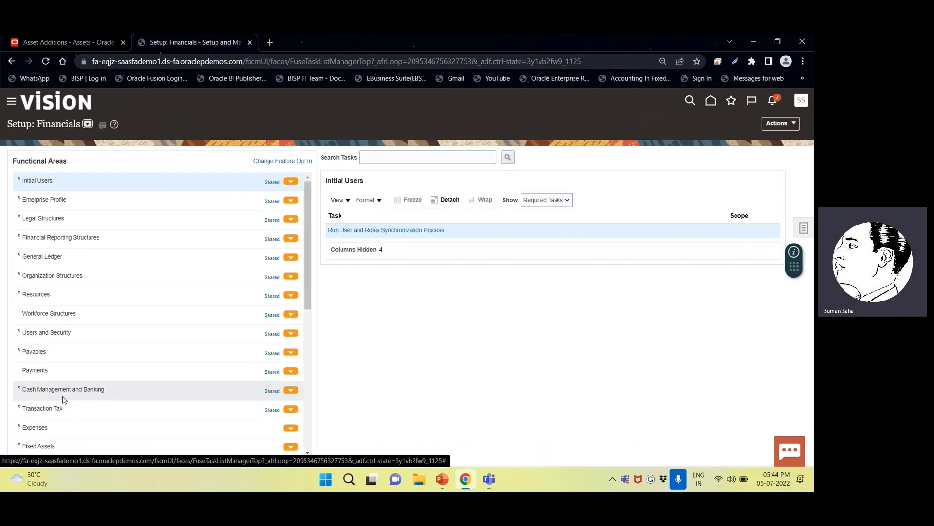
scroll(59, 399, "down", 2)
left_click(46, 340)
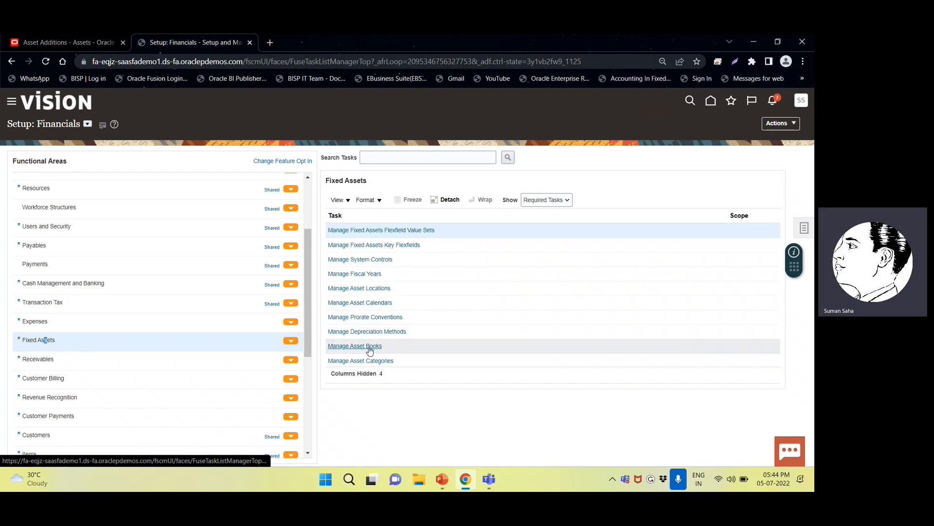
left_click(367, 361)
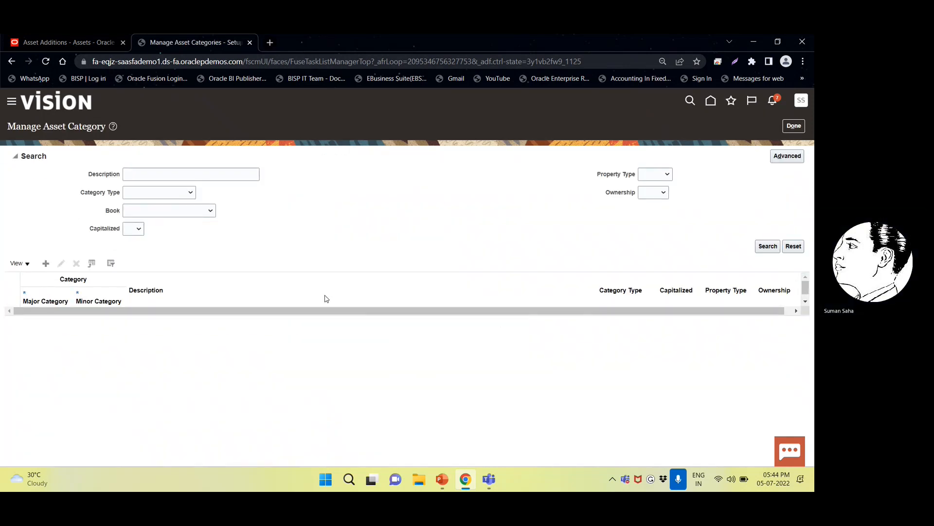
Search the asset categories with Book set to US1 CORPN BOOK.
left_click(159, 213)
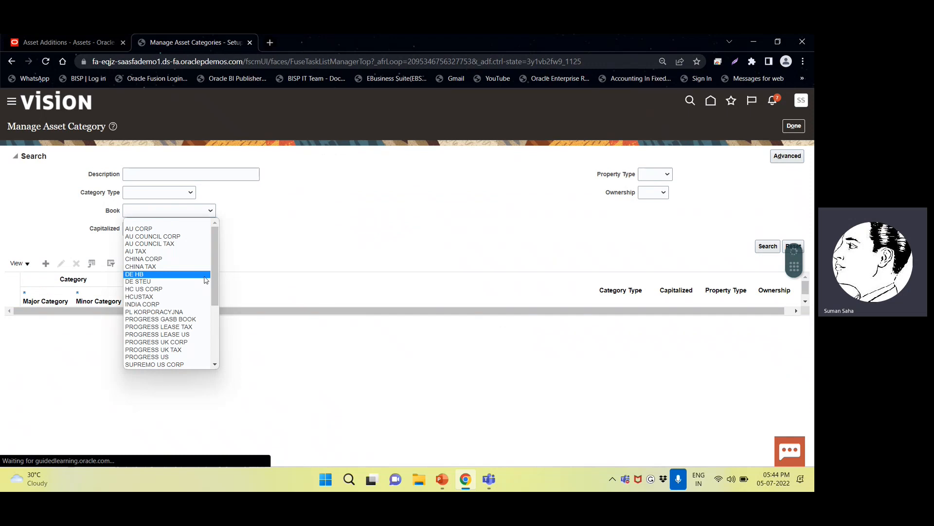
left_click_drag(213, 284, 224, 356)
scroll(161, 351, "up", 2)
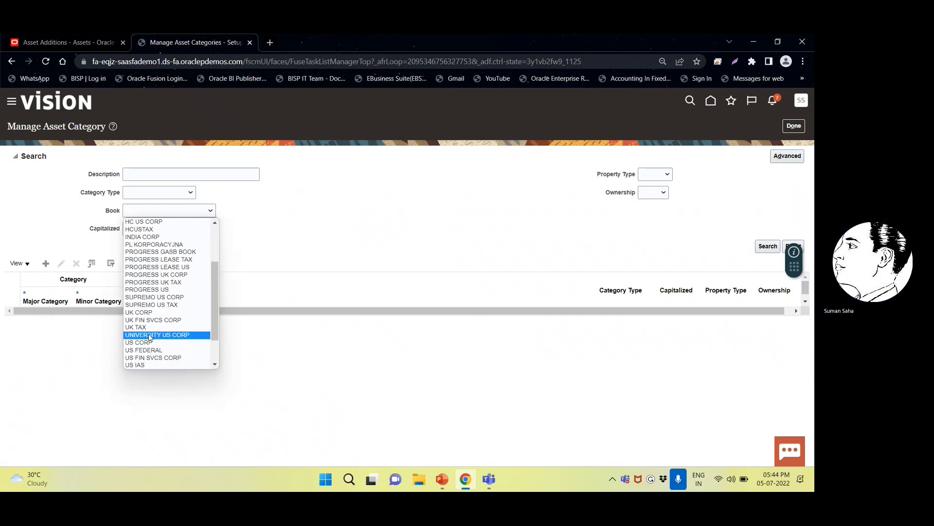
scroll(149, 359, "down", 2)
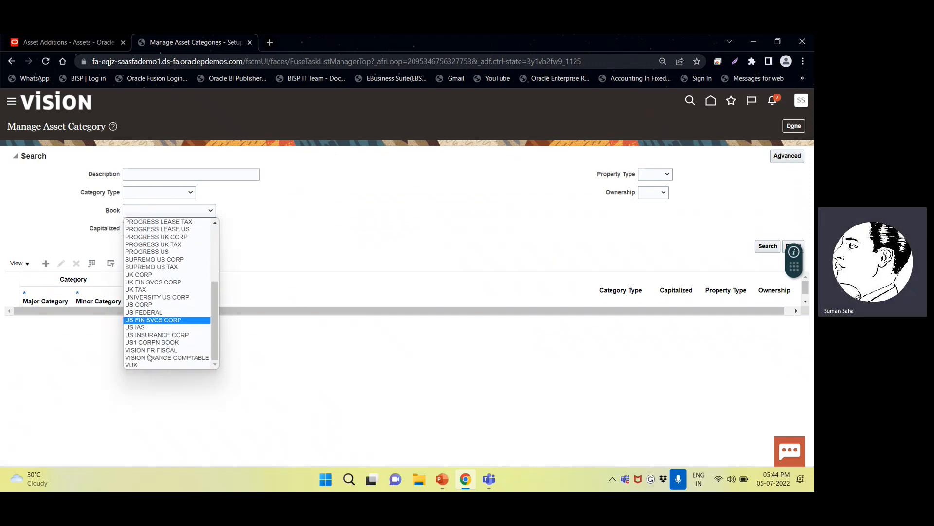
left_click(151, 344)
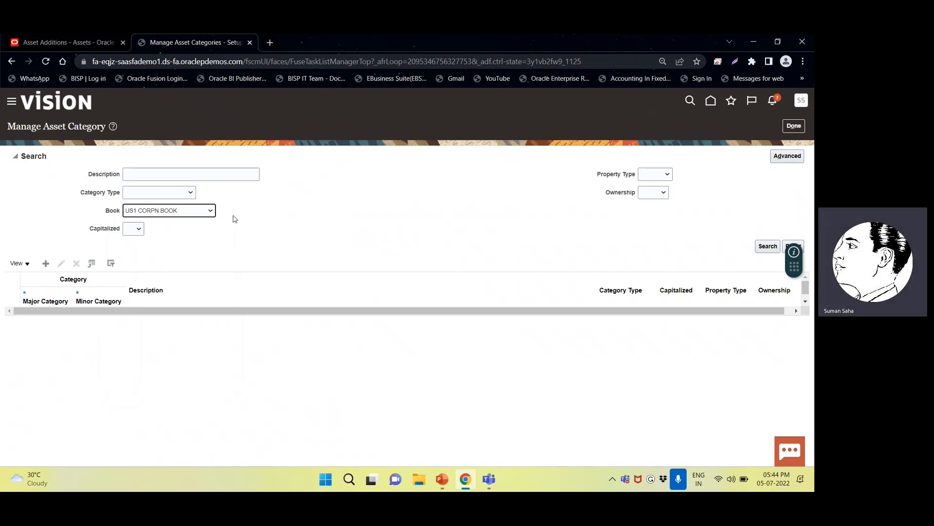
left_click(766, 247)
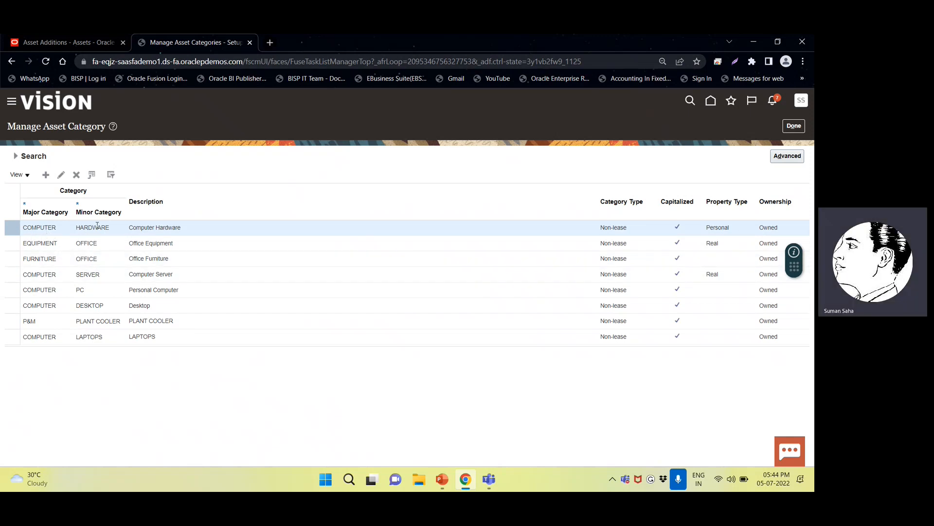
Open the COMPUTER-HARDWARE category for editing and select US1 CORPN BOOK among its books to display the accounting rules.
left_click(61, 176)
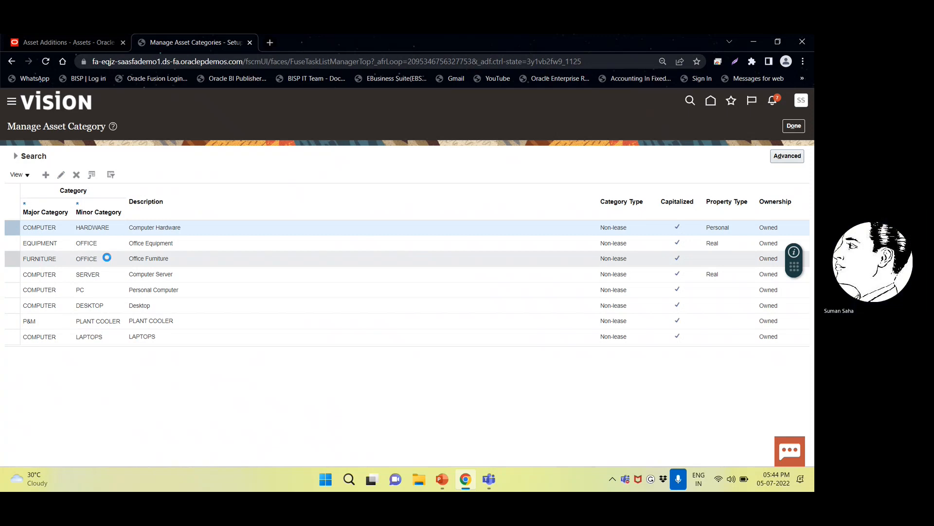
scroll(29, 188, "down", 3)
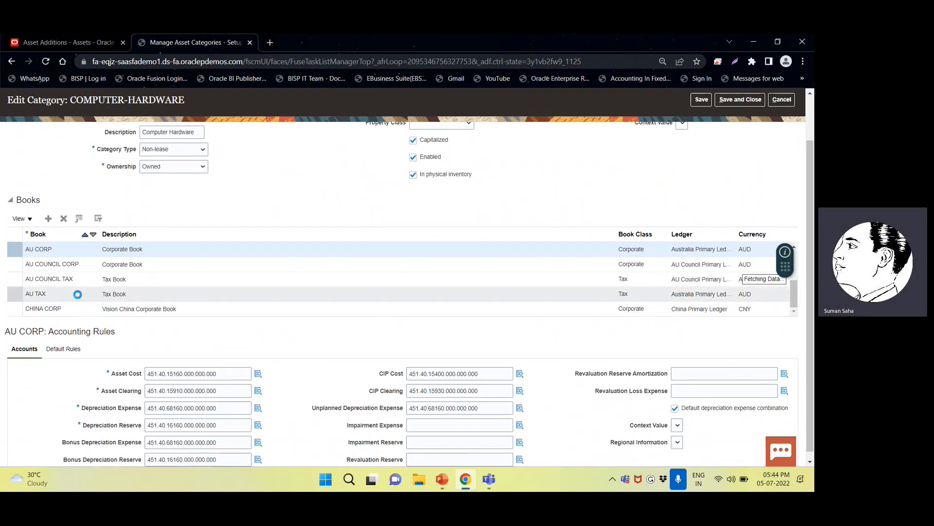
scroll(77, 294, "down", 3)
scroll(78, 294, "down", 2)
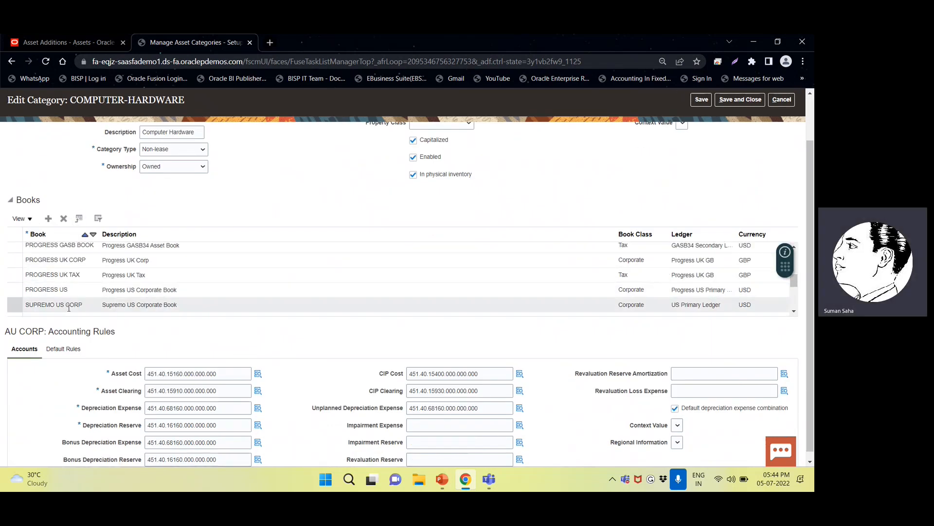
left_click(70, 274)
scroll(72, 276, "up", 1)
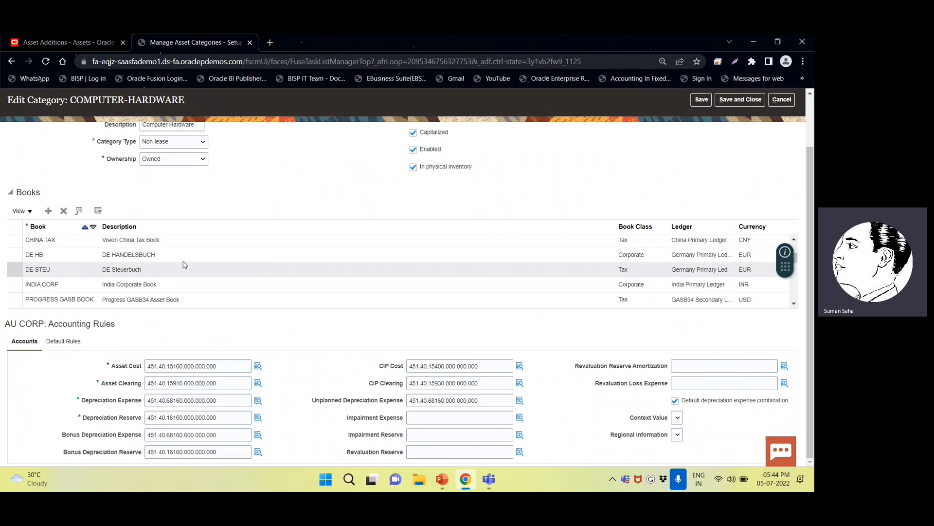
scroll(181, 264, "up", 4)
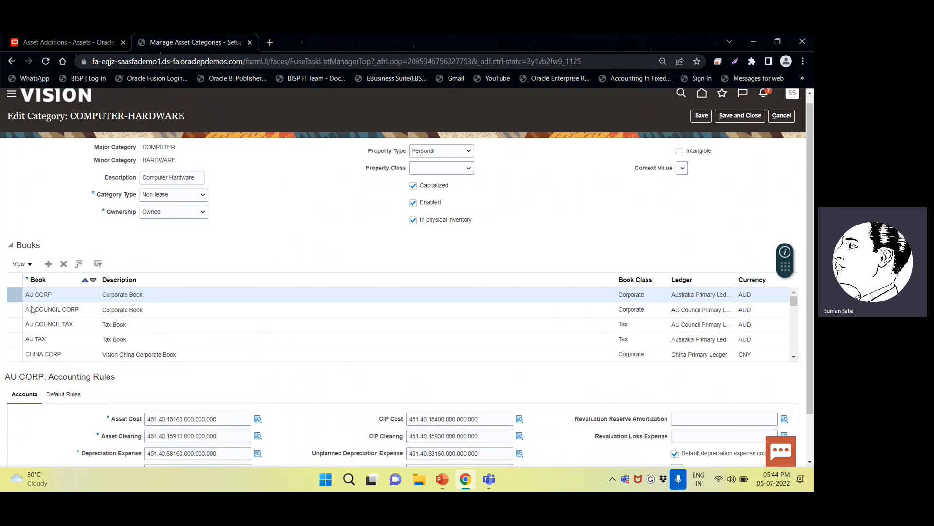
scroll(92, 310, "down", 2)
scroll(92, 310, "down", 5)
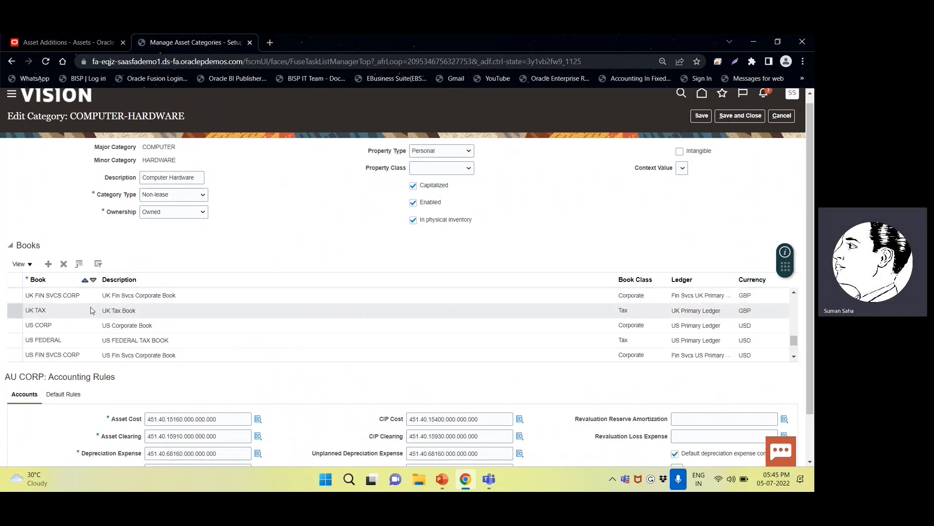
left_click(47, 324)
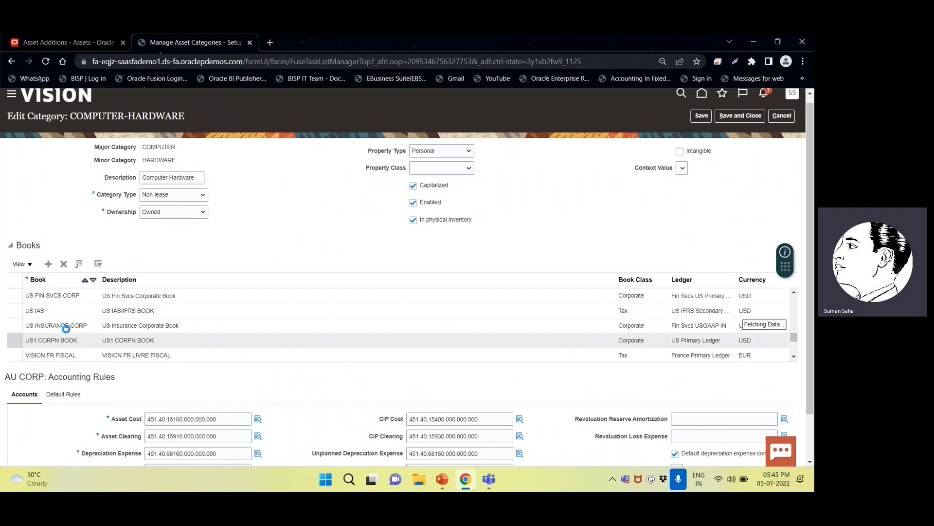
scroll(67, 329, "down", 2)
left_click(16, 340)
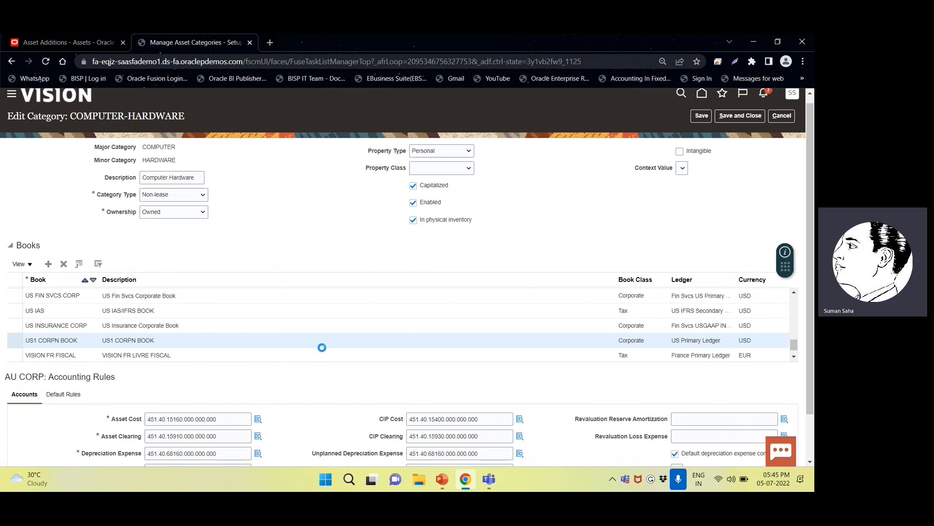
scroll(317, 346, "down", 1)
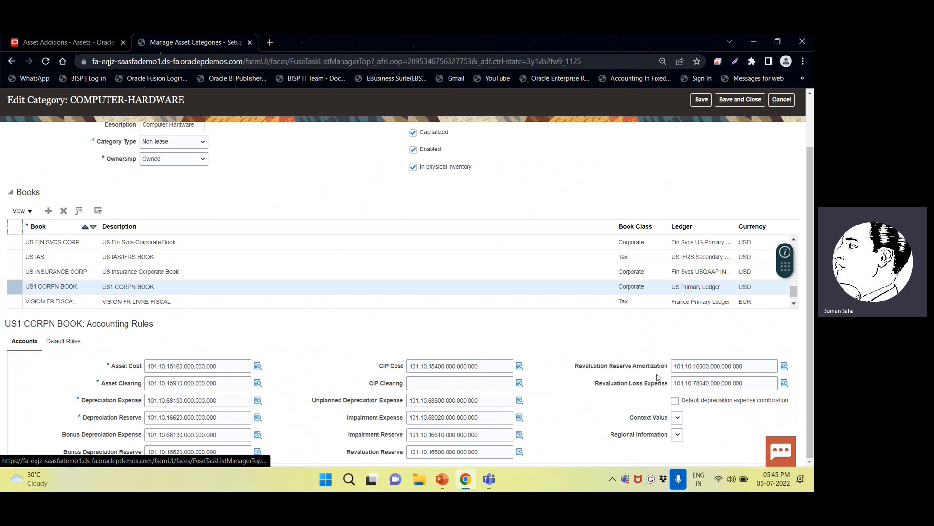
Review the Default Rules of US1 CORPN BOOK, including the depreciation details and the available prorate conventions.
left_click(63, 342)
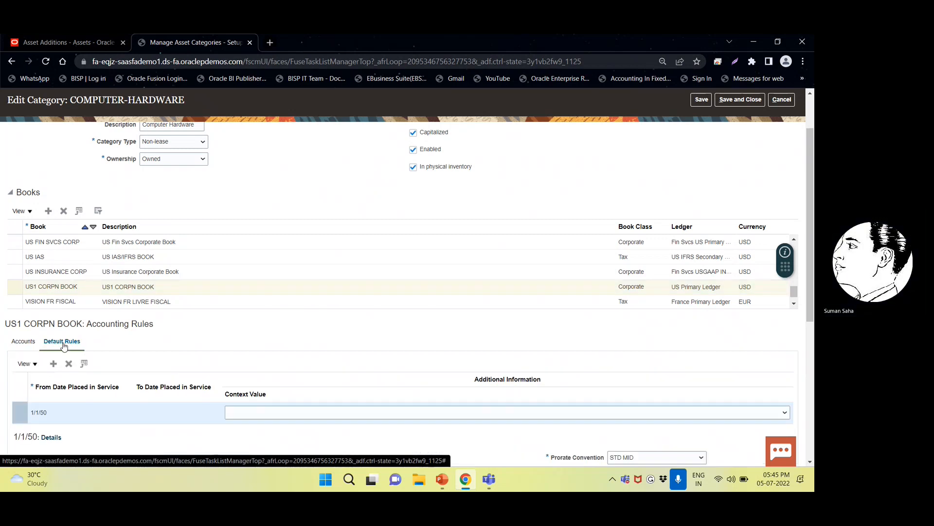
scroll(390, 282, "down", 5)
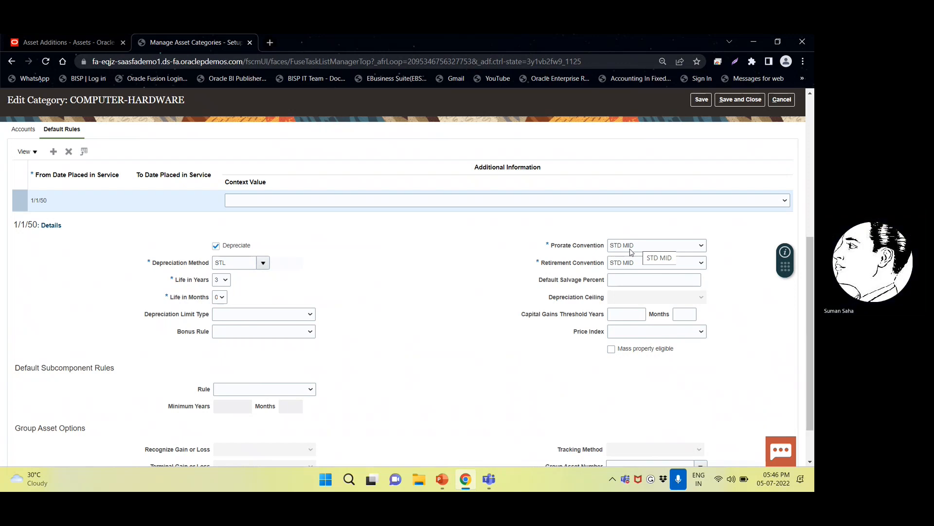
scroll(451, 328, "down", 1)
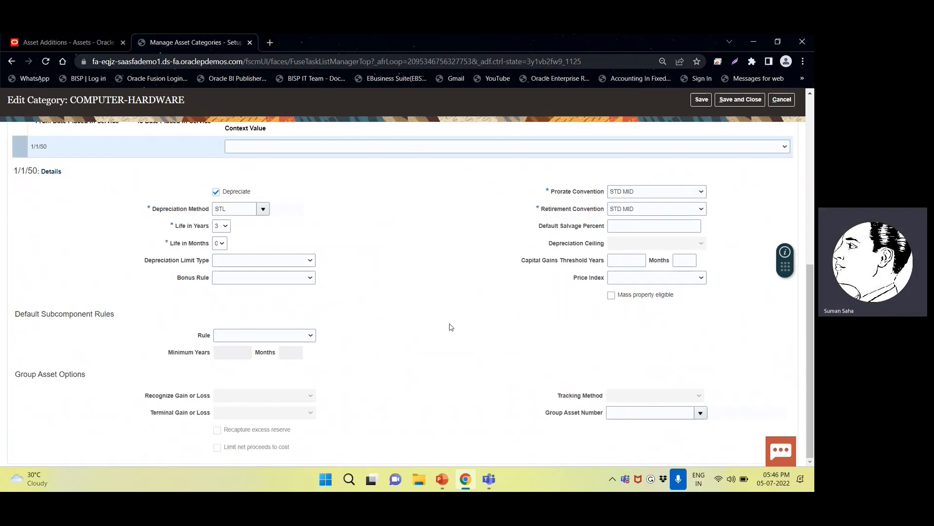
scroll(550, 328, "up", 4)
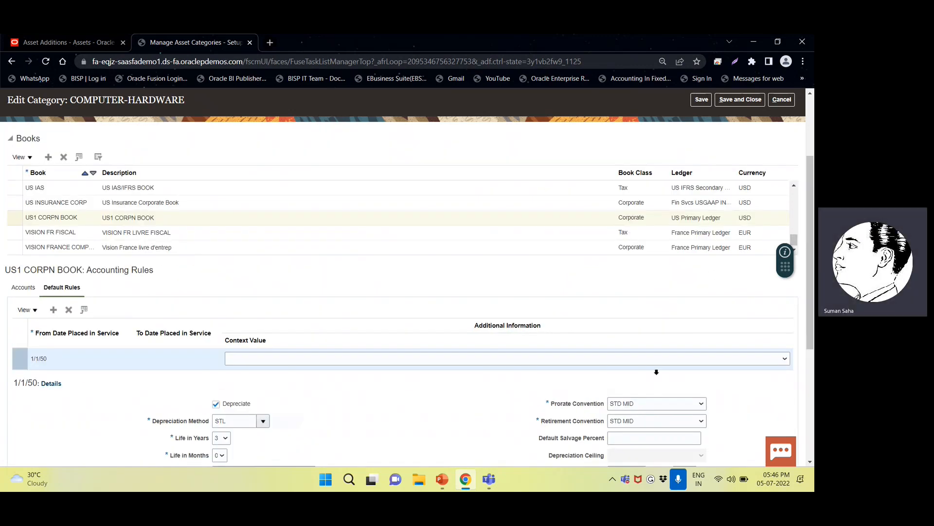
left_click(666, 404)
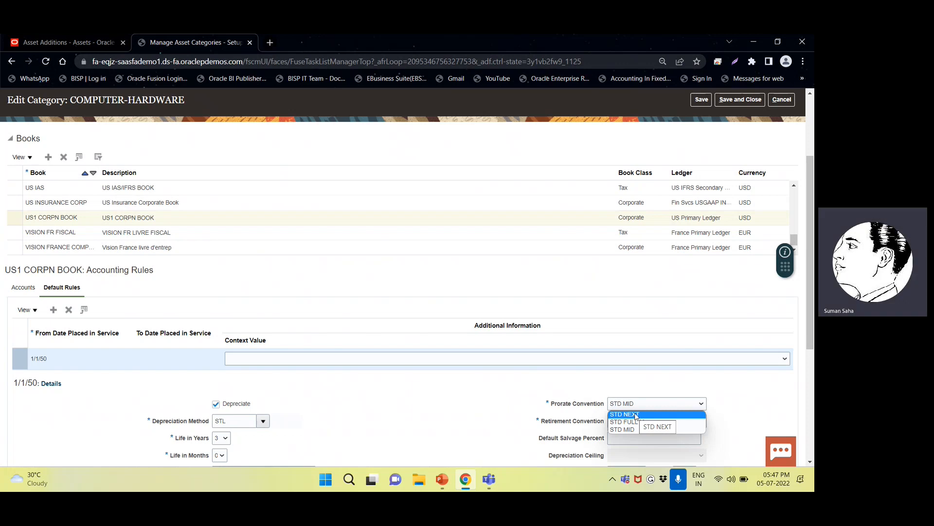
left_click(481, 426)
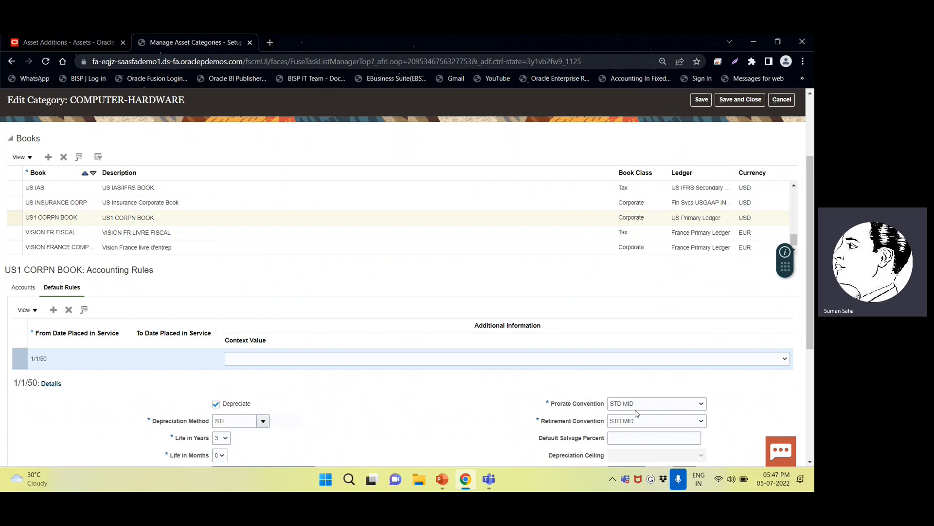
Cancel editing the COMPUTER-HARDWARE category, discarding any changes, and close the asset category management page.
scroll(587, 355, "up", 1)
scroll(587, 355, "up", 3)
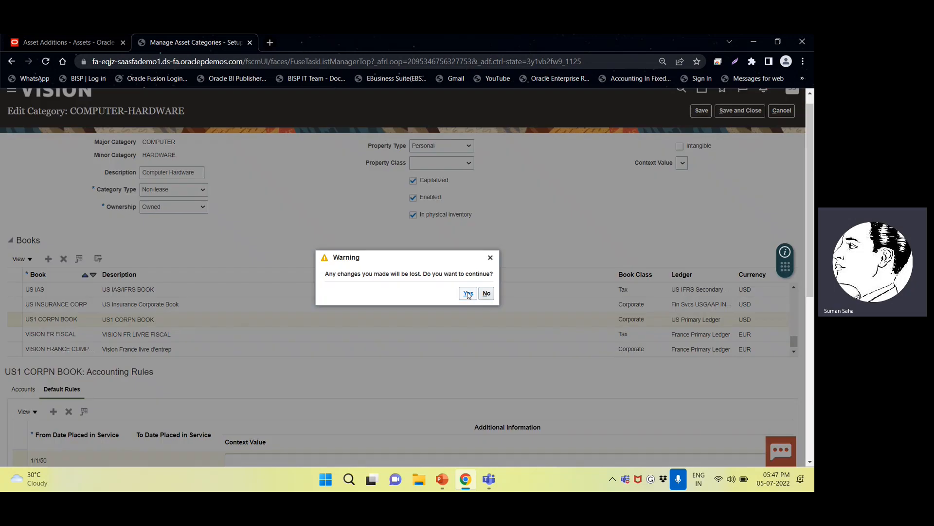
left_click(467, 294)
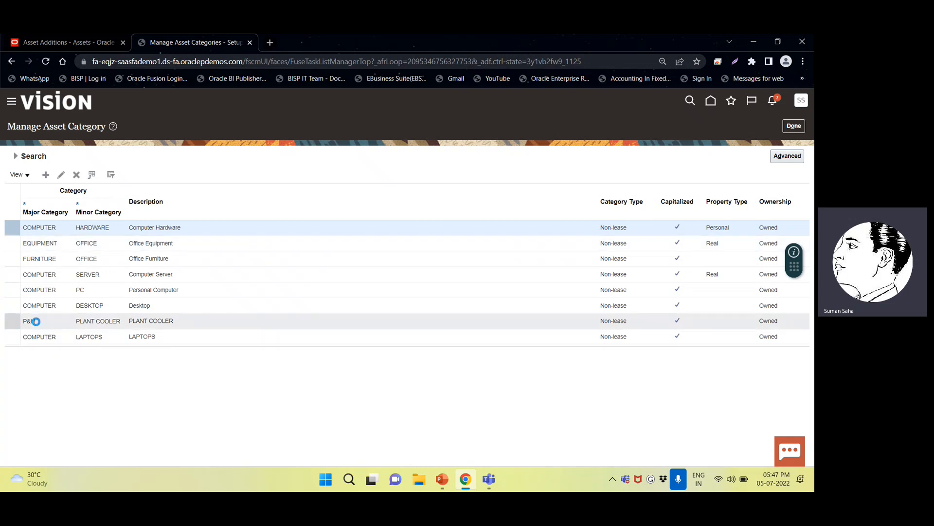
left_click(13, 322)
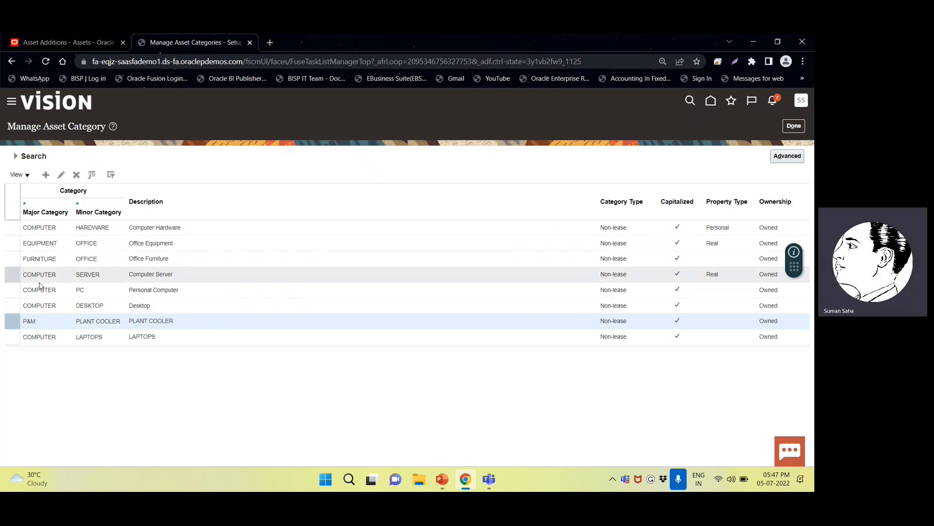
left_click(793, 127)
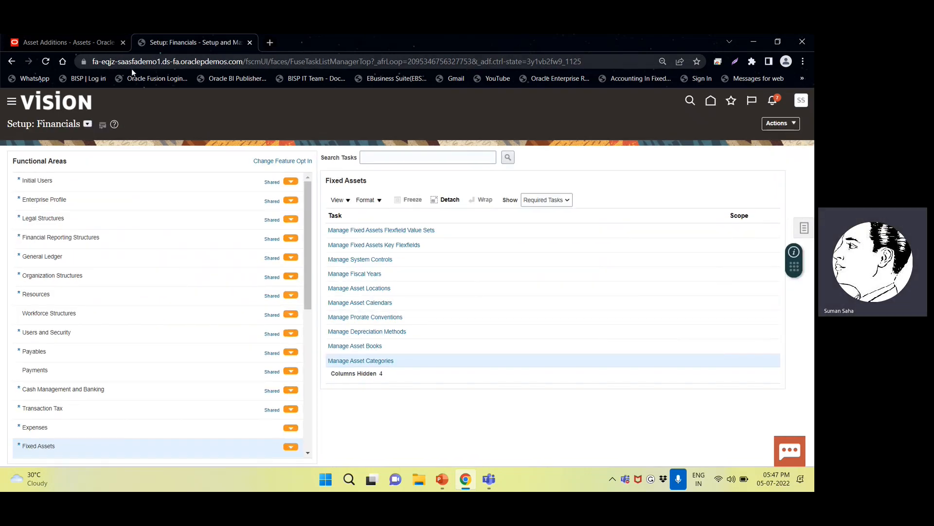
Return to the Assets work area in the other browser tab and start the Add Asset transaction.
left_click(69, 41)
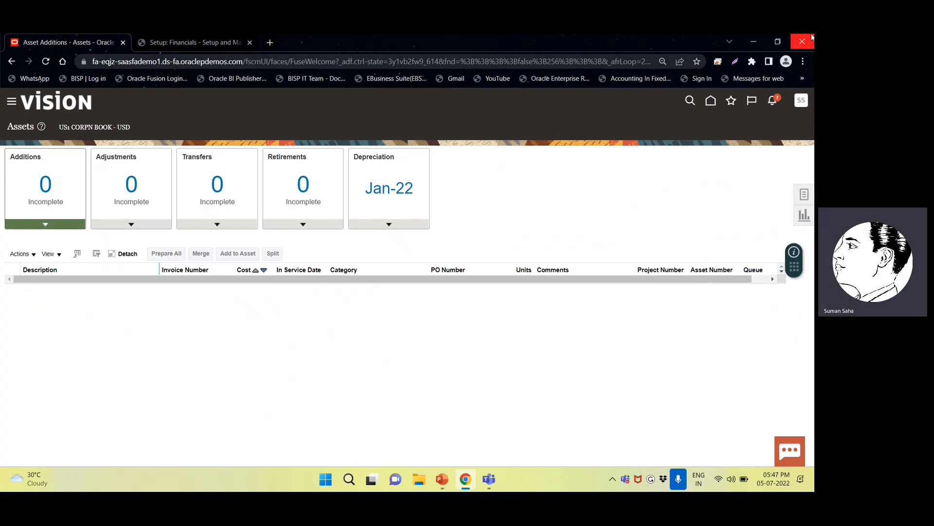
left_click(799, 201)
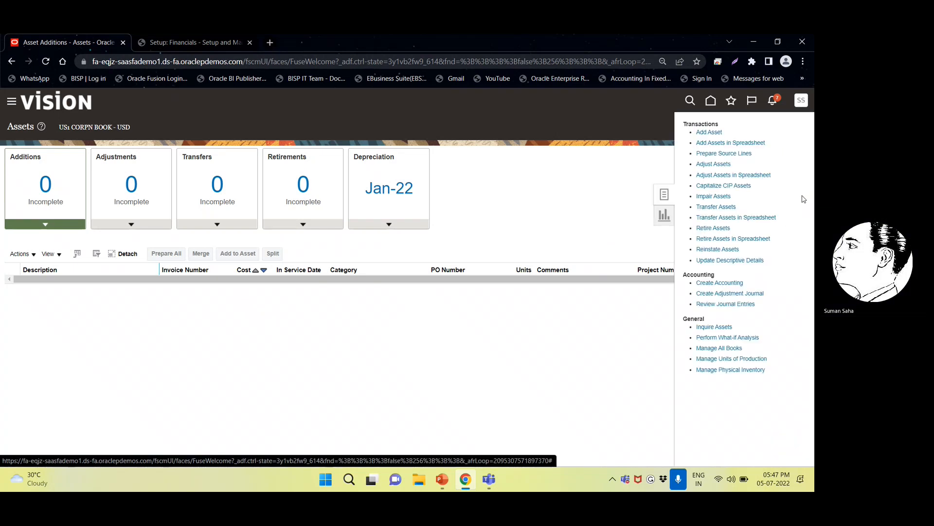
left_click(714, 131)
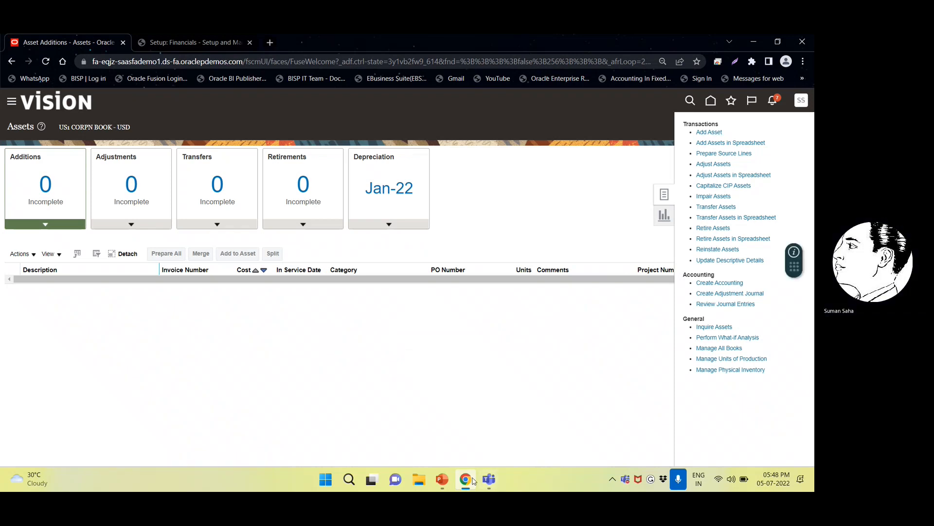
left_click(709, 133)
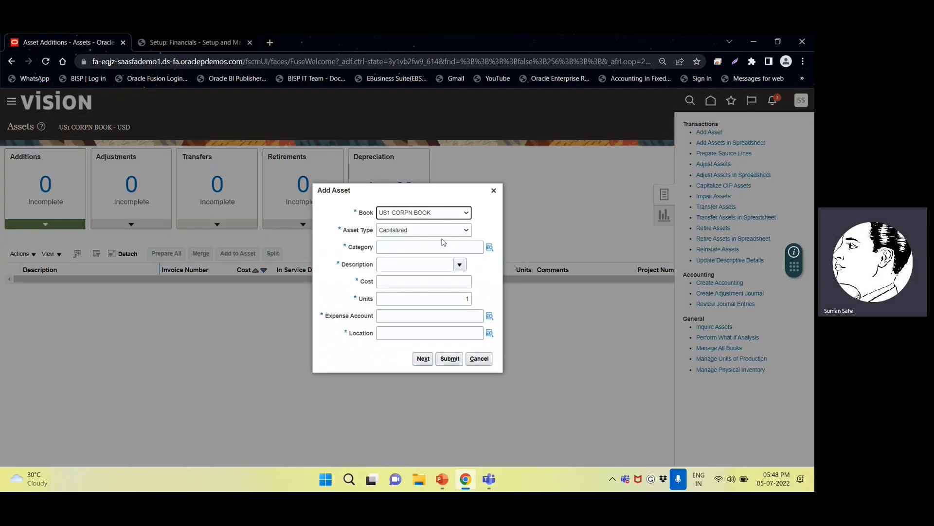
Set the new asset's Book to US1 CORPN BOOK and its Asset Type to Capitalized.
left_click(413, 214)
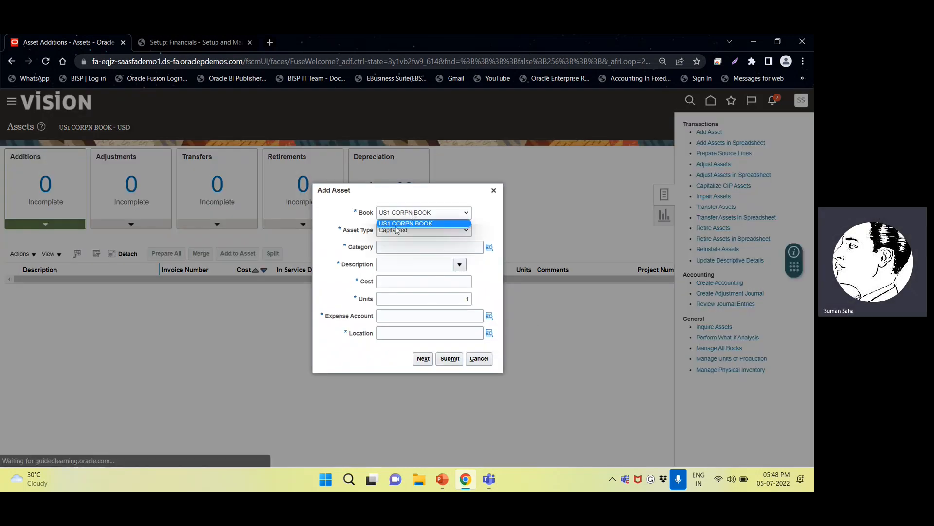
left_click(410, 224)
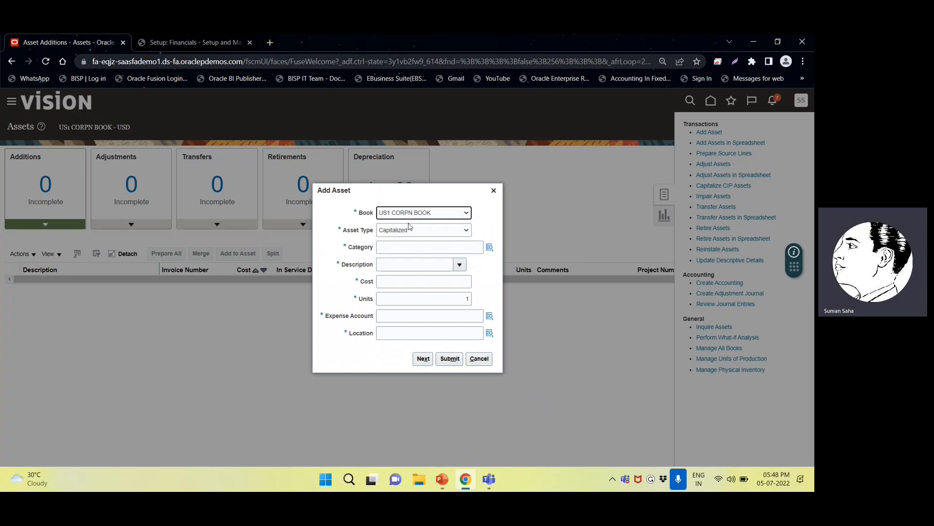
left_click(398, 230)
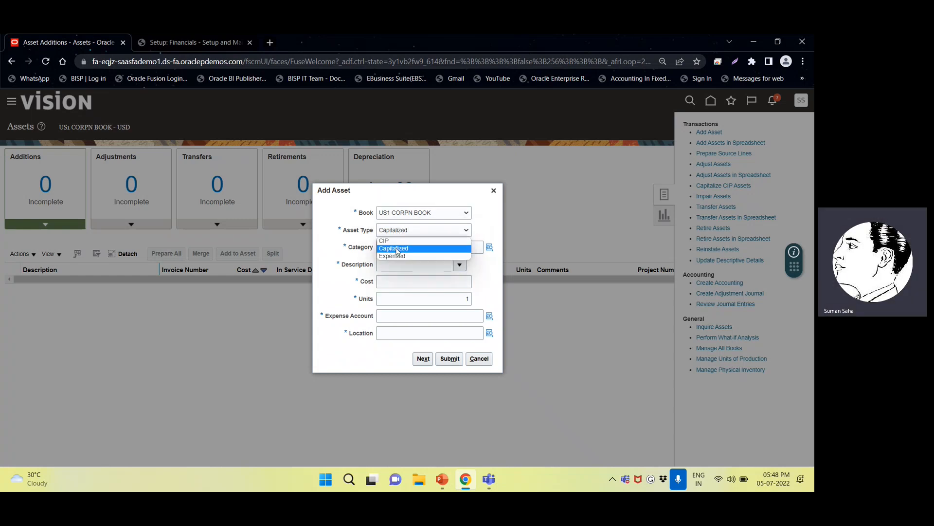
left_click(398, 248)
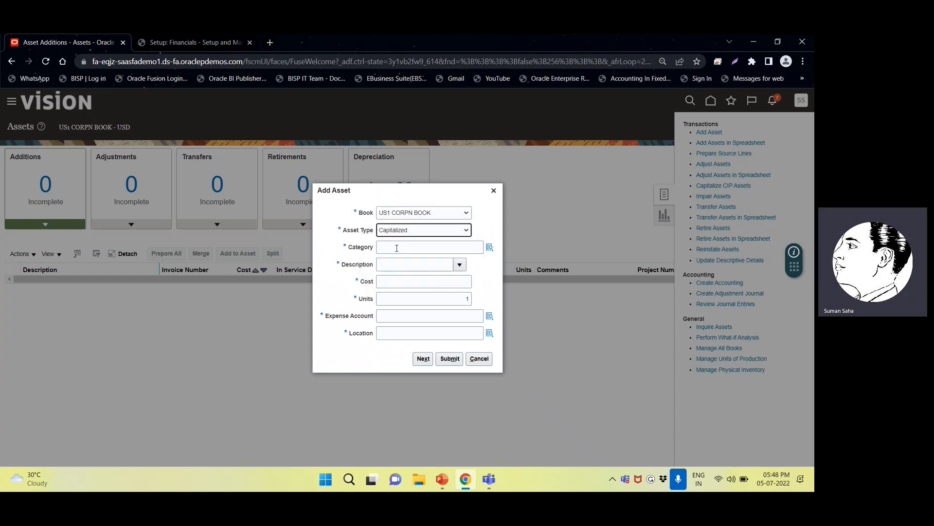
Open the Category lookup for the new asset and set Major Category to EQUIPMENT.
left_click(397, 248)
left_click(489, 247)
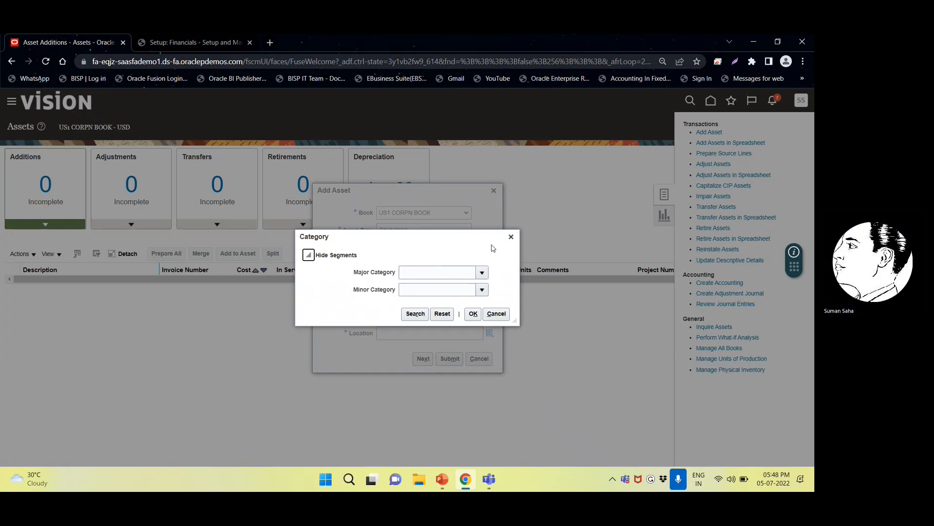
left_click(473, 273)
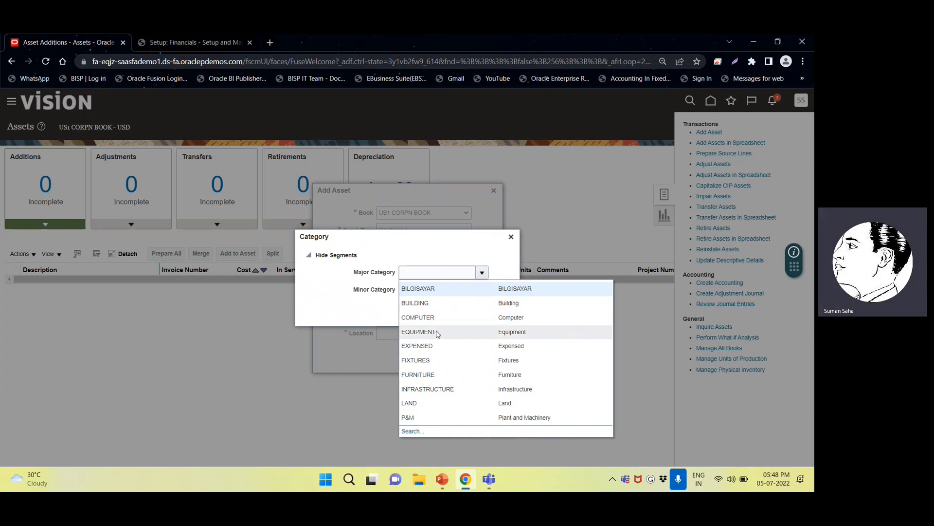
left_click(437, 334)
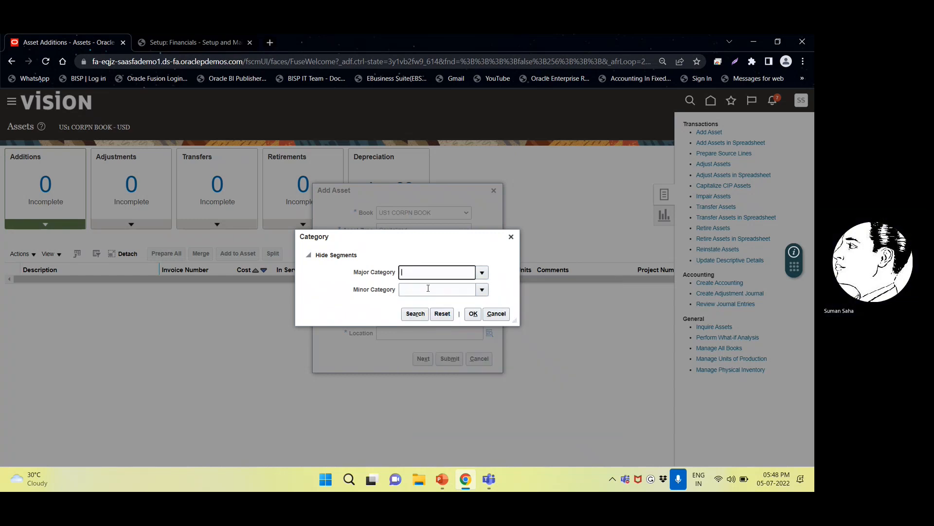
Set the Minor Category to OFFICE and accept the EQUIPMENT-OFFICE category for the new asset.
left_click(475, 289)
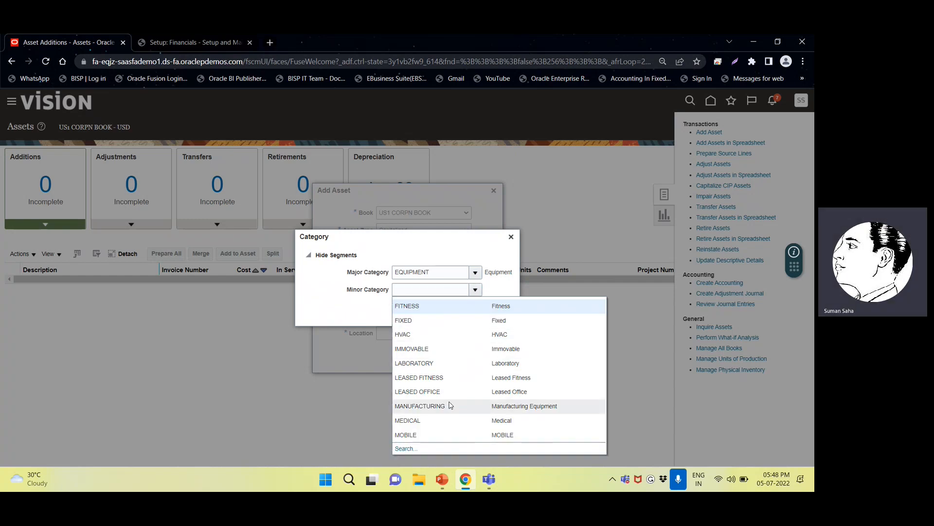
left_click(408, 449)
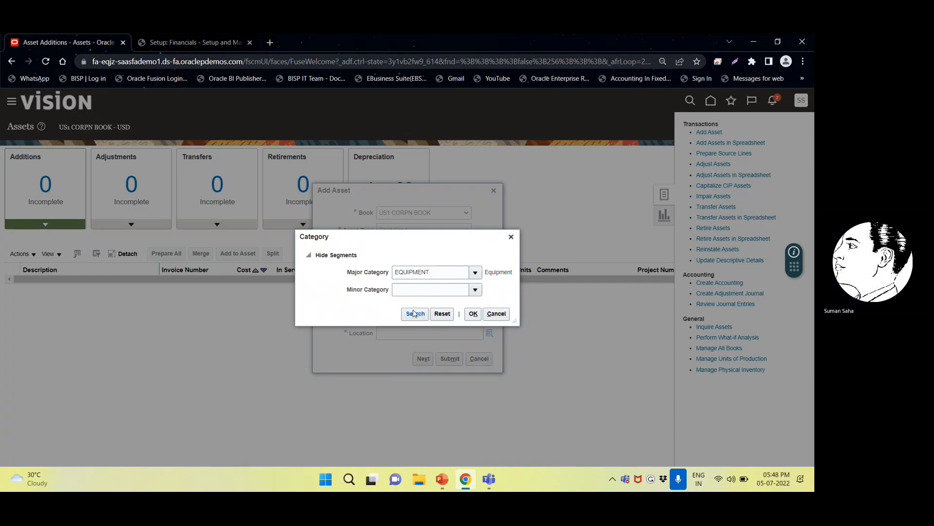
left_click(418, 290)
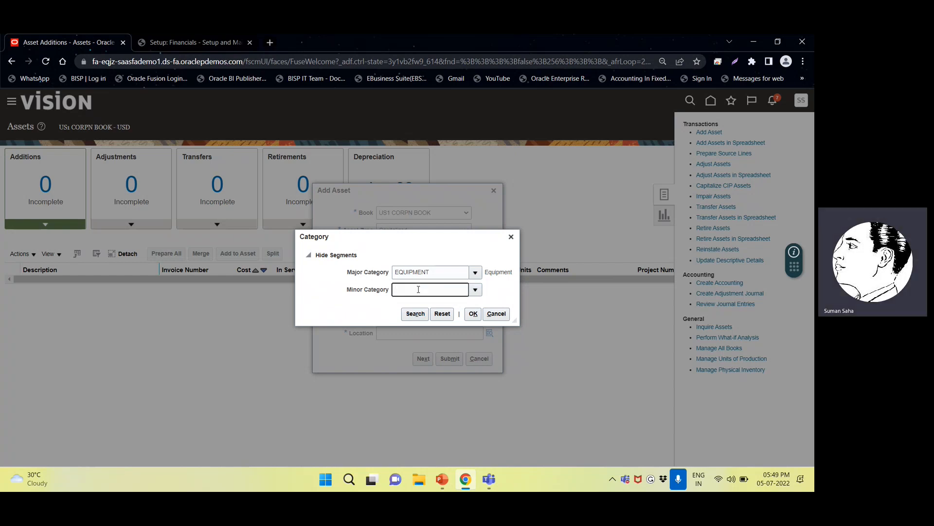
type("O")
key("Tab")
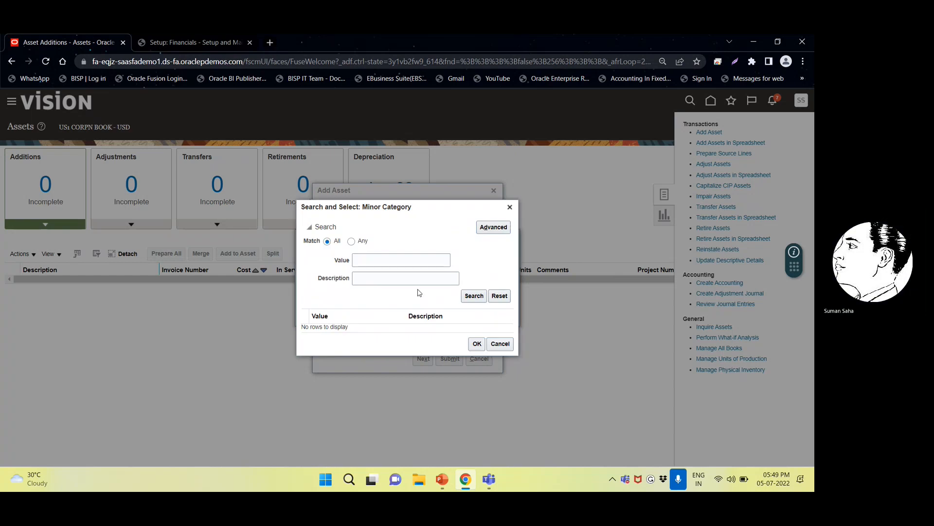
key("Escape")
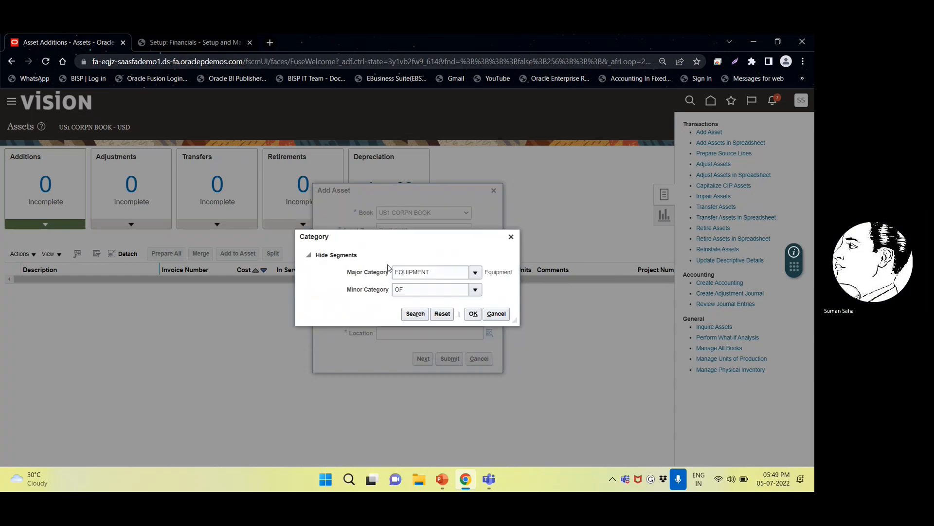
left_click_drag(414, 291, 335, 295)
key("BackSpace")
type("OFFICE")
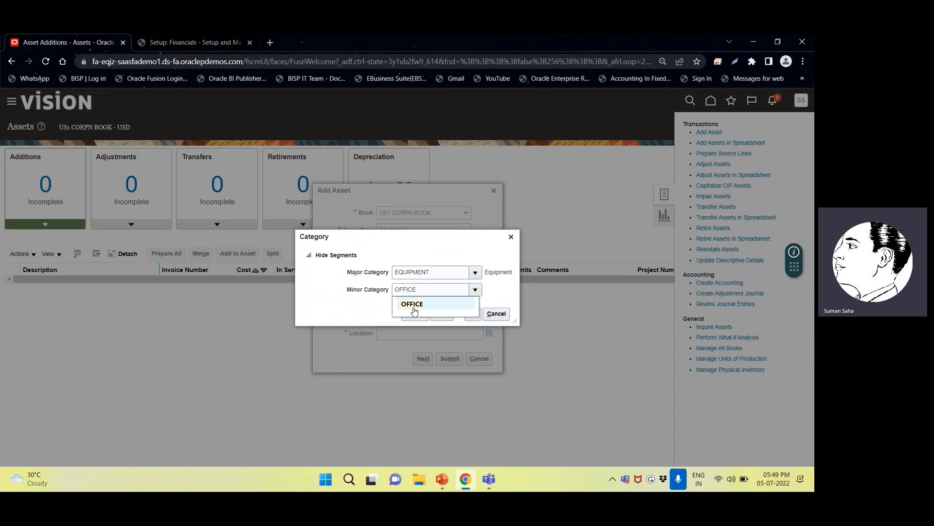
left_click(413, 305)
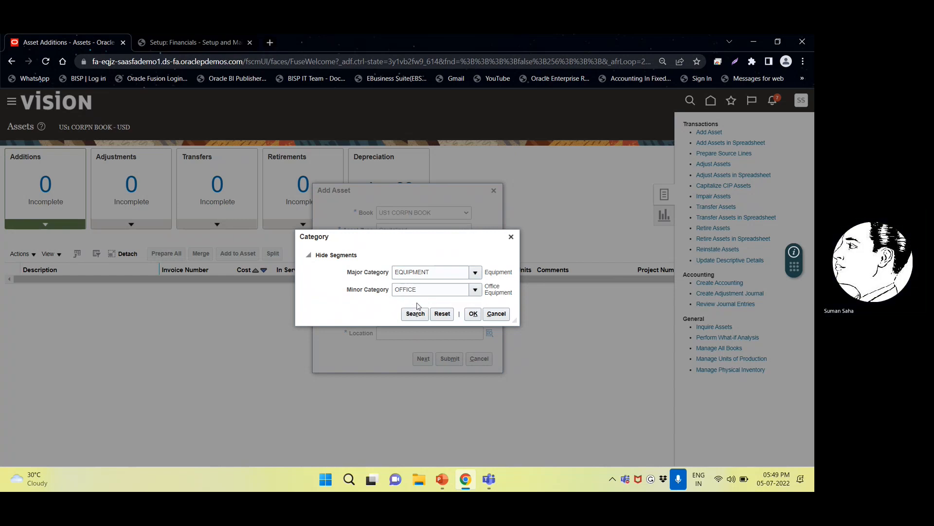
left_click(471, 315)
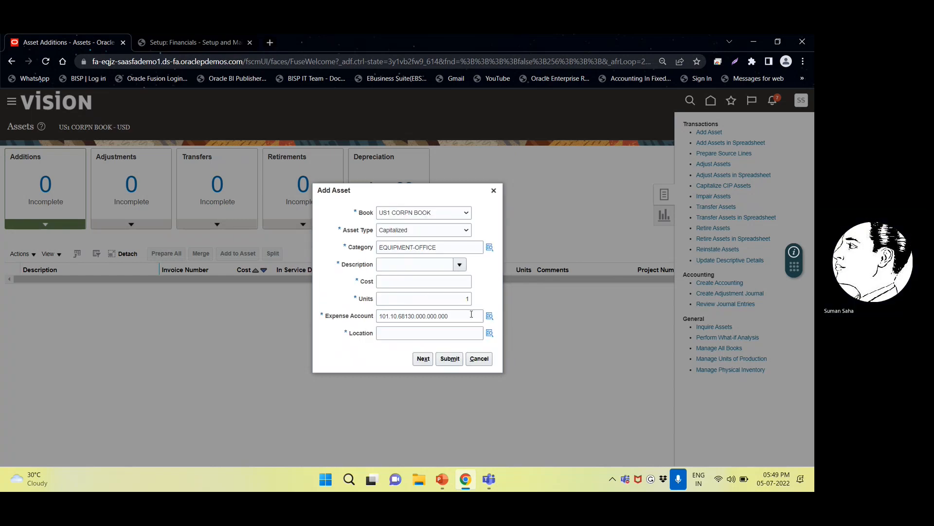
Describe the new asset as PHOTOCOPY MACHINE and set its Cost to 18,520.
left_click(411, 261)
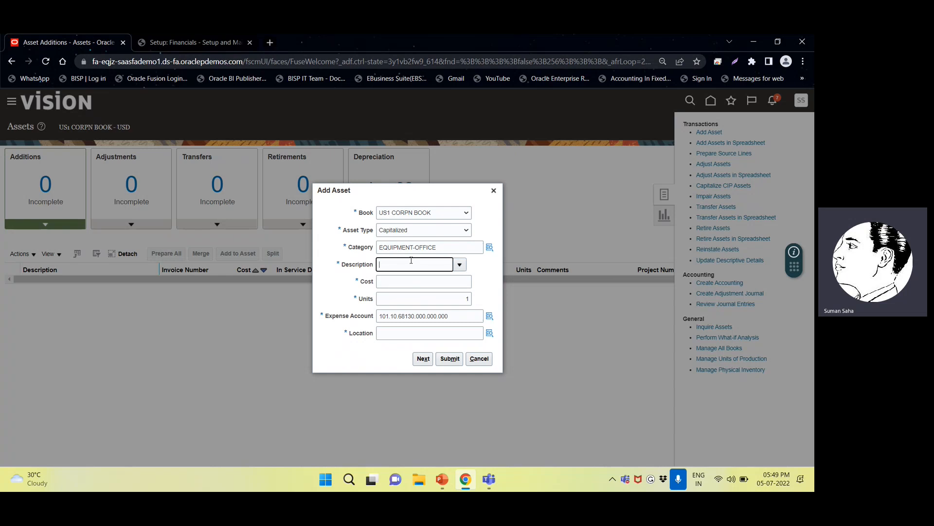
type("CHA")
key("BackSpace")
key("BackSpace")
key("BackSpace")
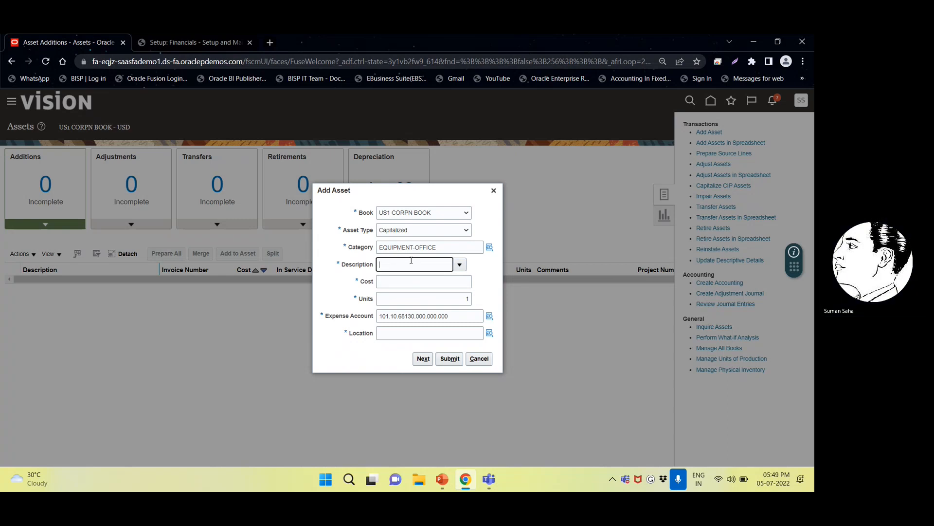
type("F")
type("HOTOCOPY")
type(" MACHINE")
left_click(458, 281)
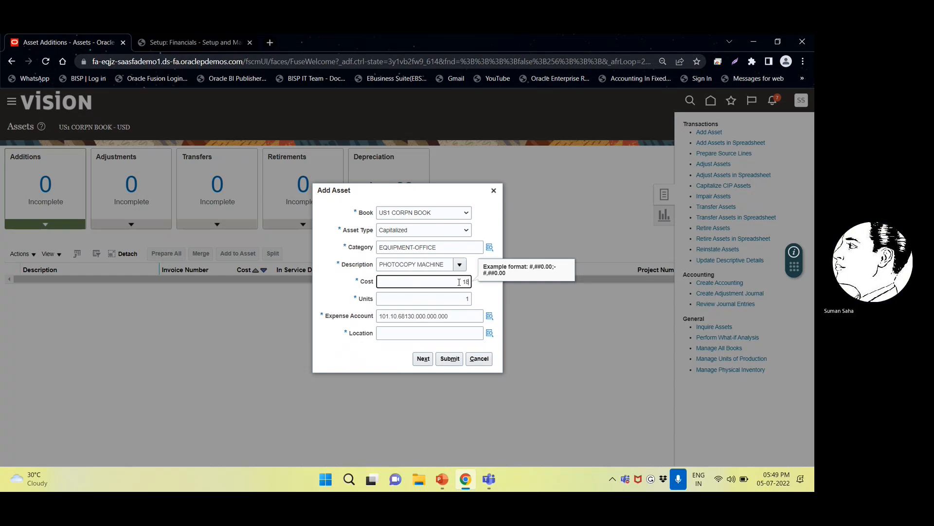
type("520")
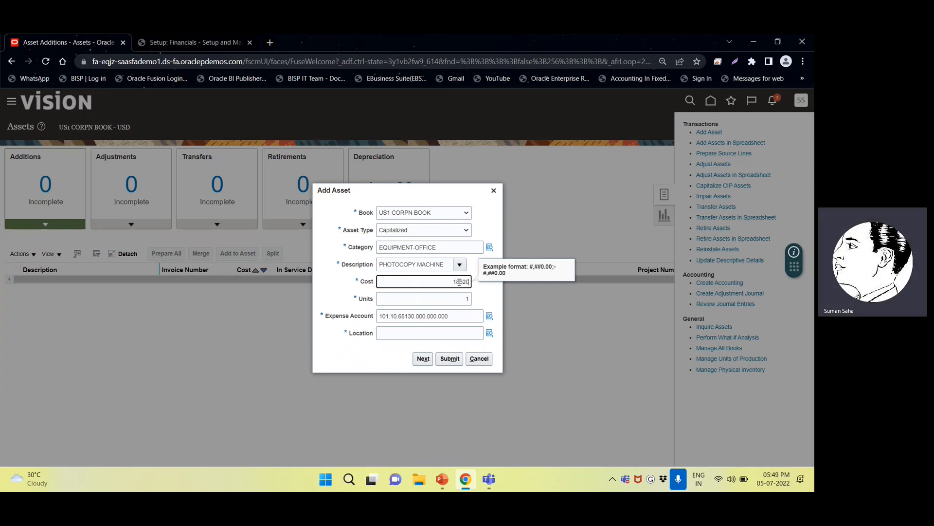
key("Tab")
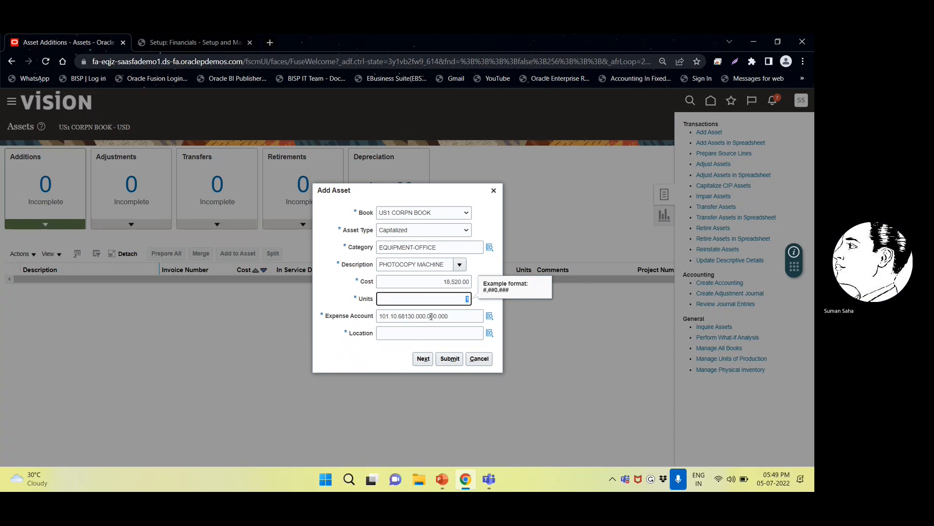
Search the asset locations and assign the GERMANY, BW, STUTTGART location to the new asset.
left_click(424, 333)
left_click(488, 337)
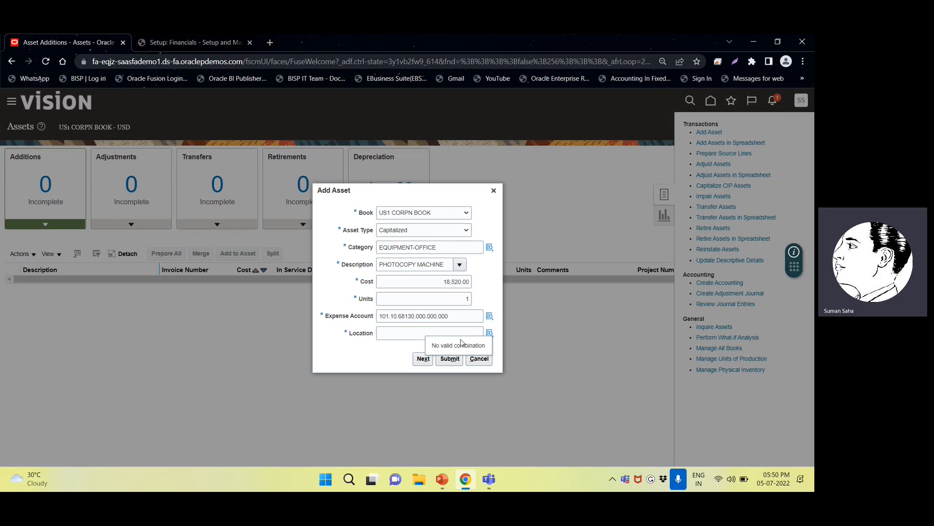
left_click(489, 333)
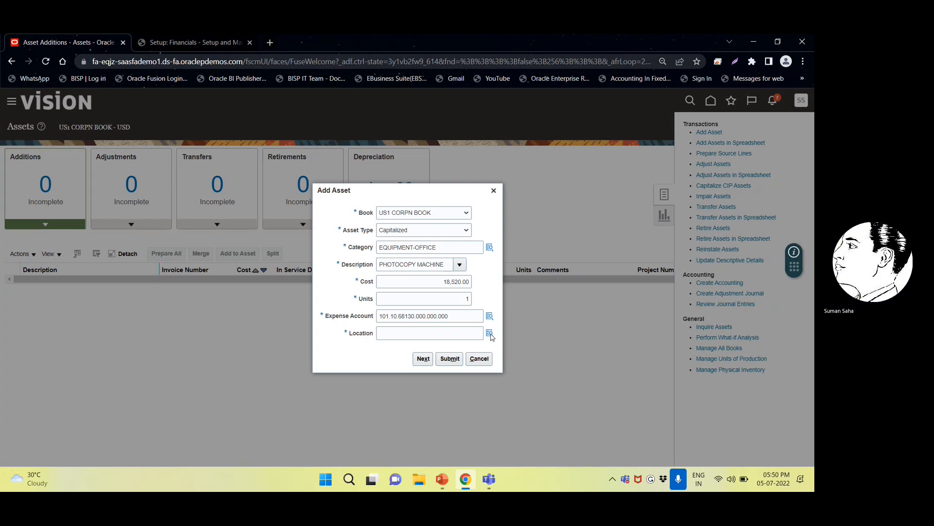
left_click(490, 336)
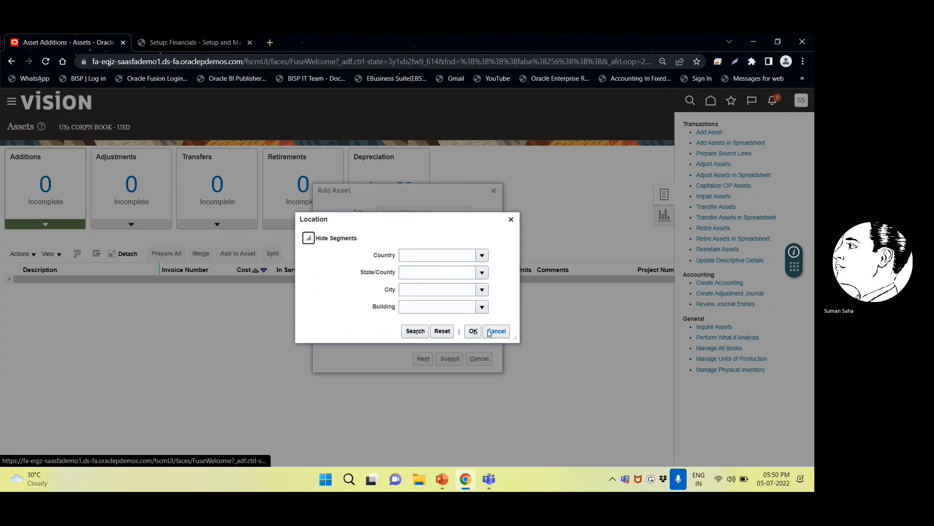
left_click(416, 330)
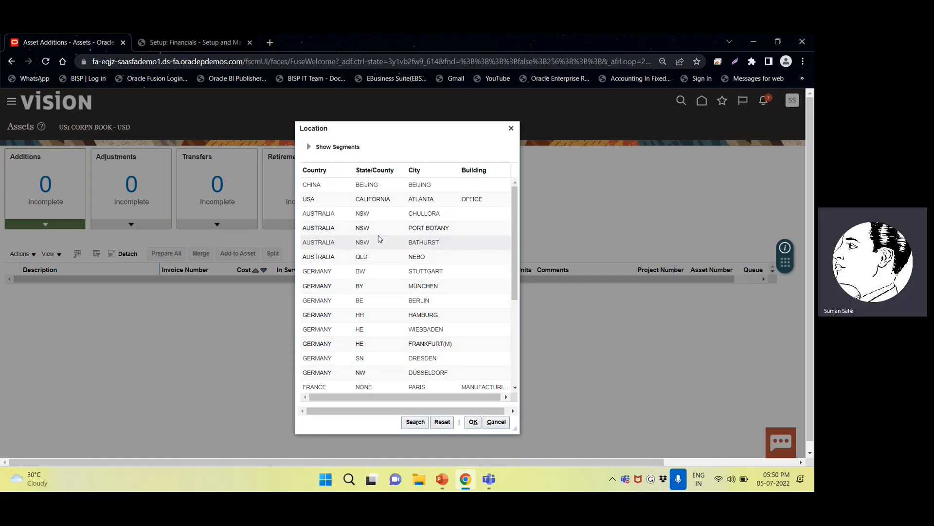
left_click(367, 270)
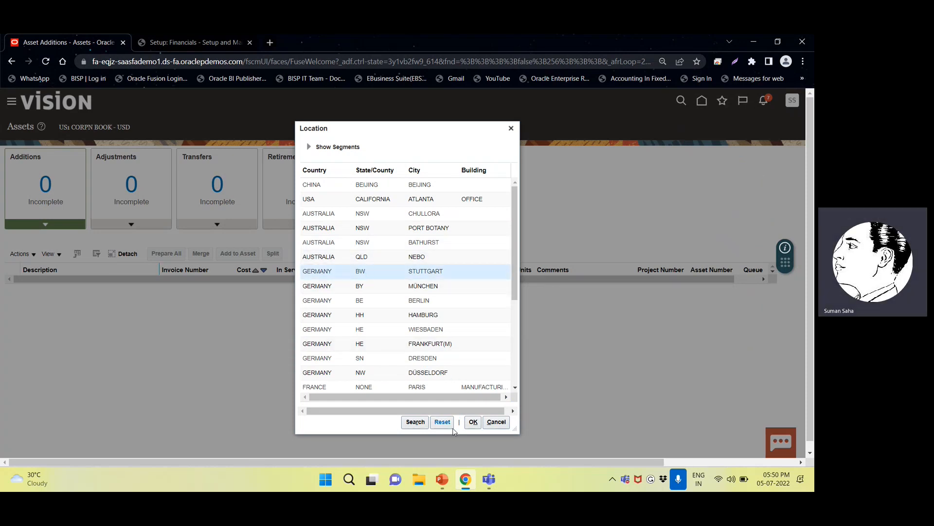
left_click(472, 422)
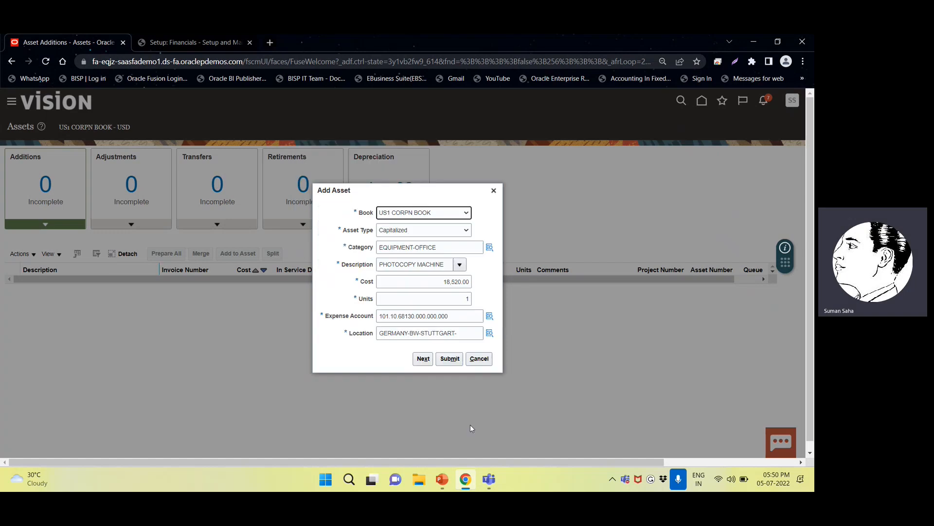
Continue to the full asset details and set the In Service Date to 1/17/22.
left_click(423, 360)
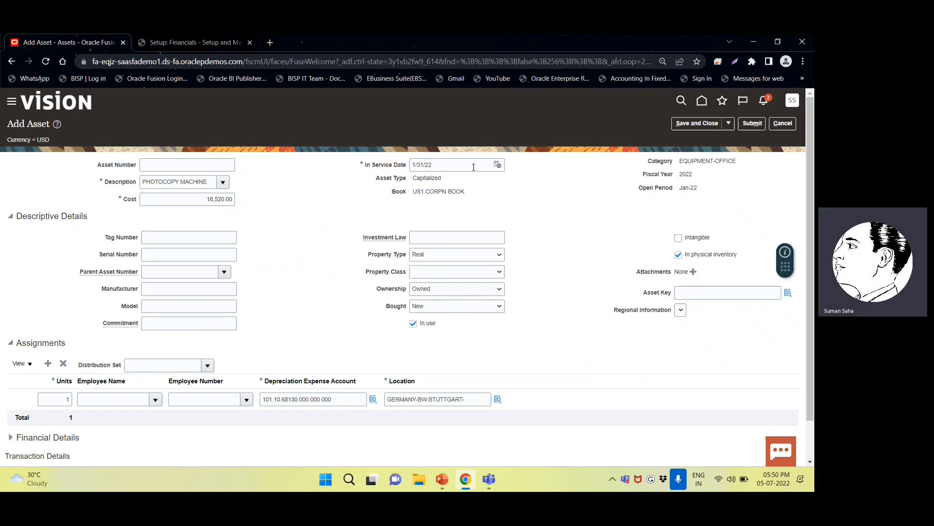
left_click(497, 165)
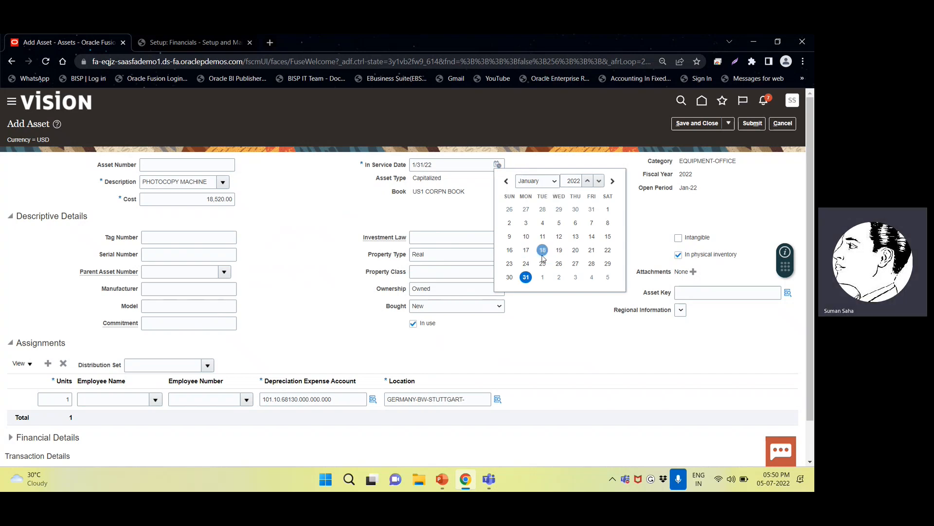
left_click(526, 250)
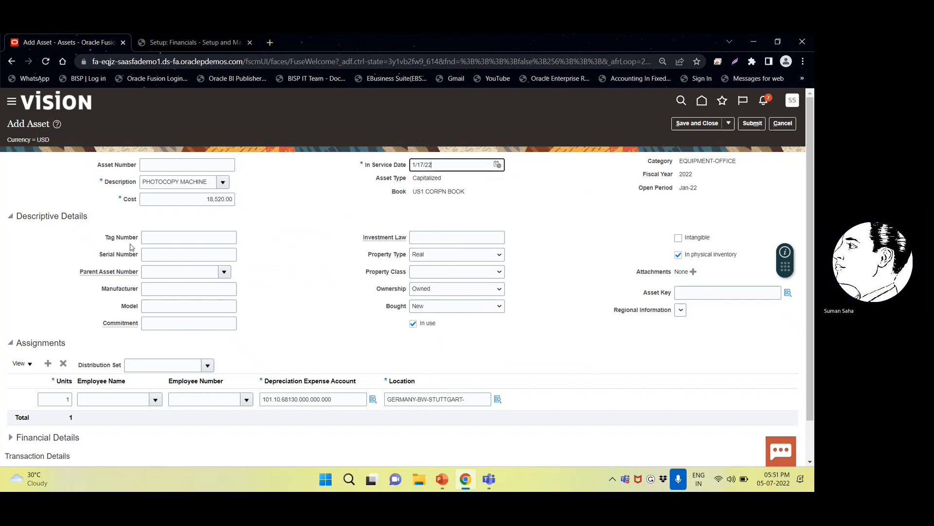
Enter NEW MC as the asset's Tag Number and SR121421 as its Serial Number.
left_click(174, 236)
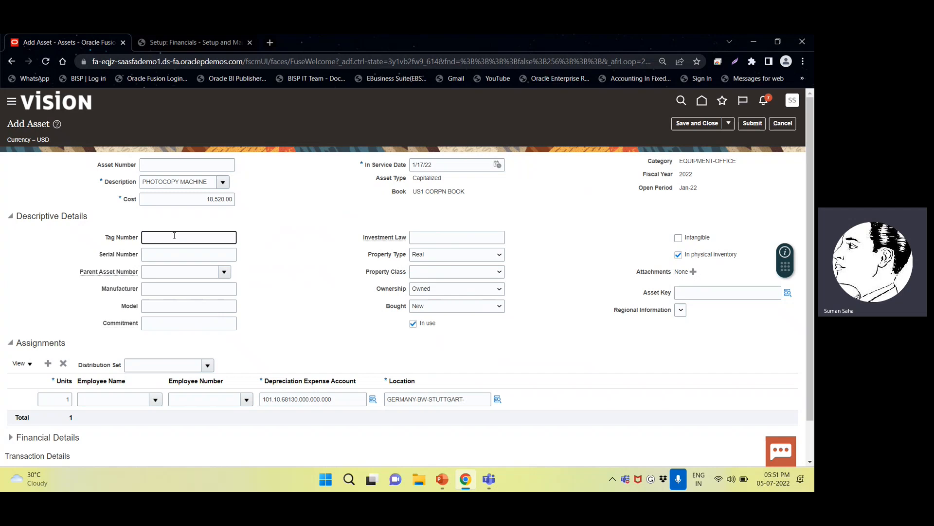
type("NEW")
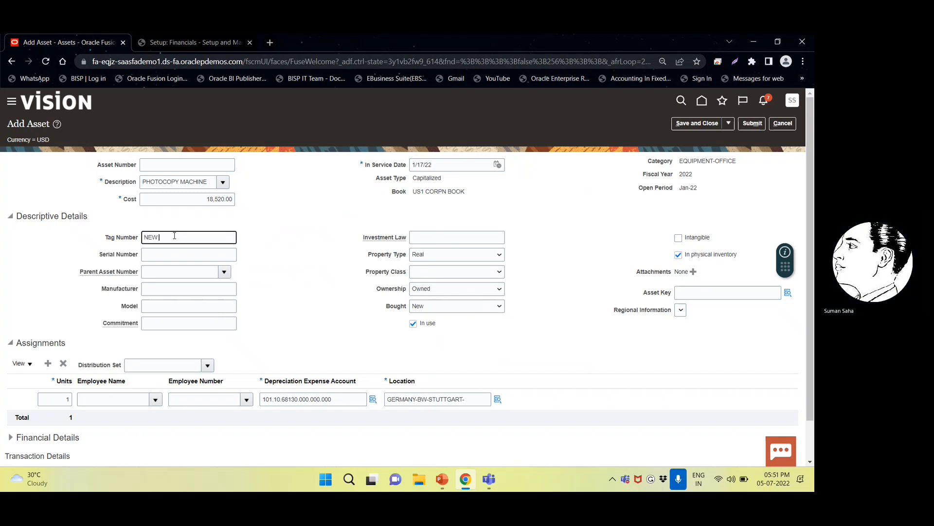
type(" MC")
key("Tab")
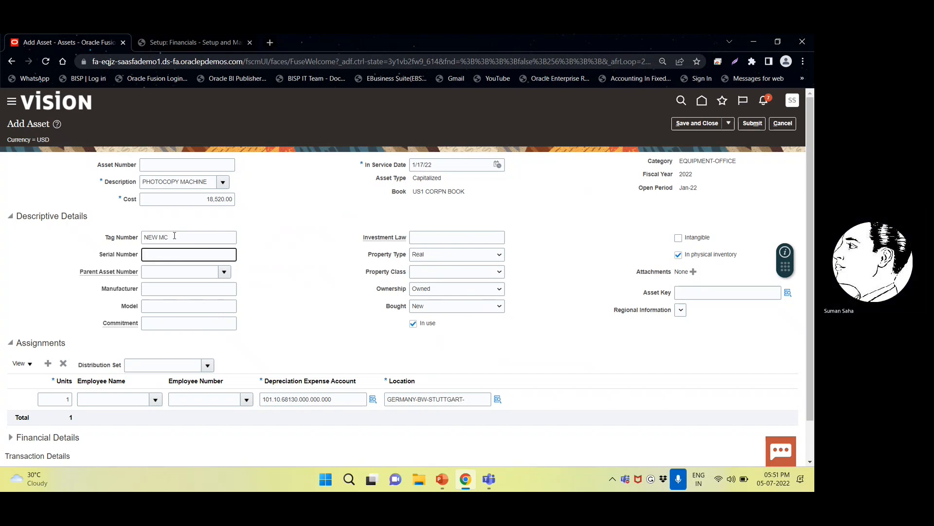
left_click(155, 254)
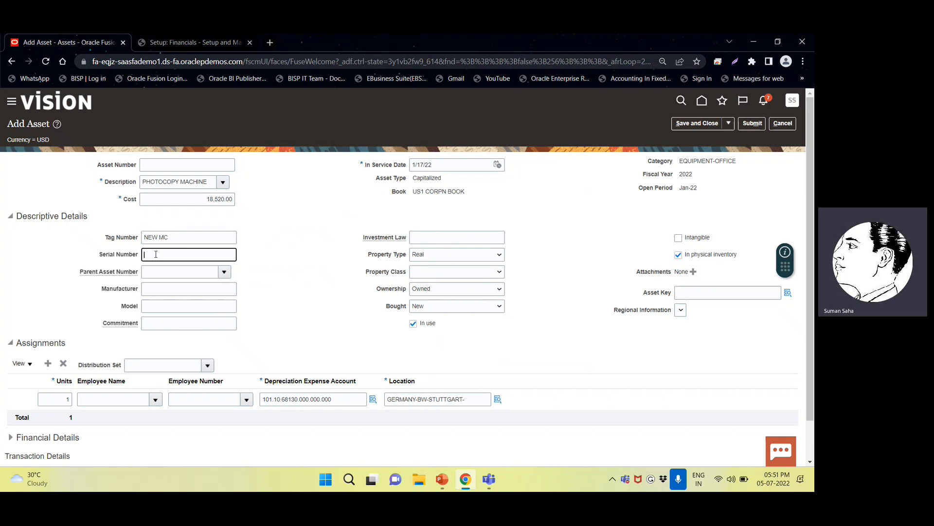
type("SR121421")
key("Tab")
key("Tab")
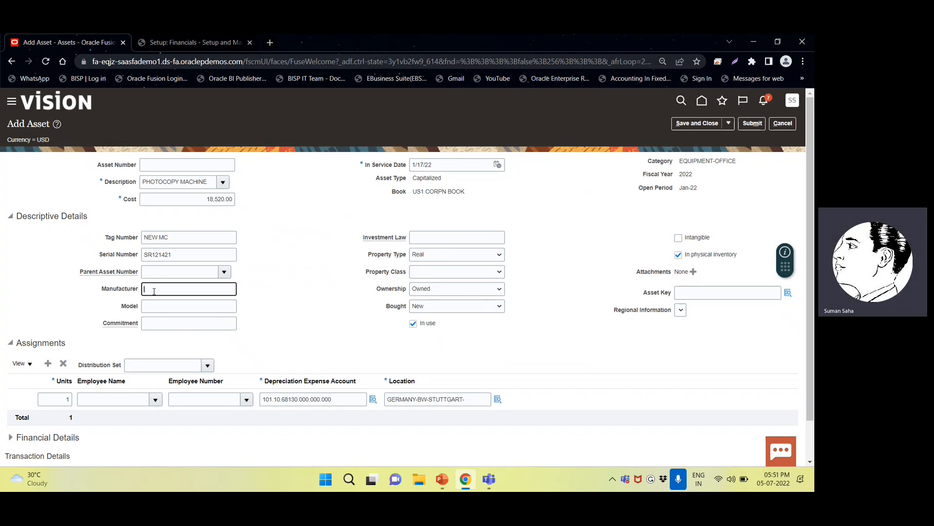
Enter CANNON as the asset's Manufacturer and NEW XDP112 as its Model.
type("CANNOIN")
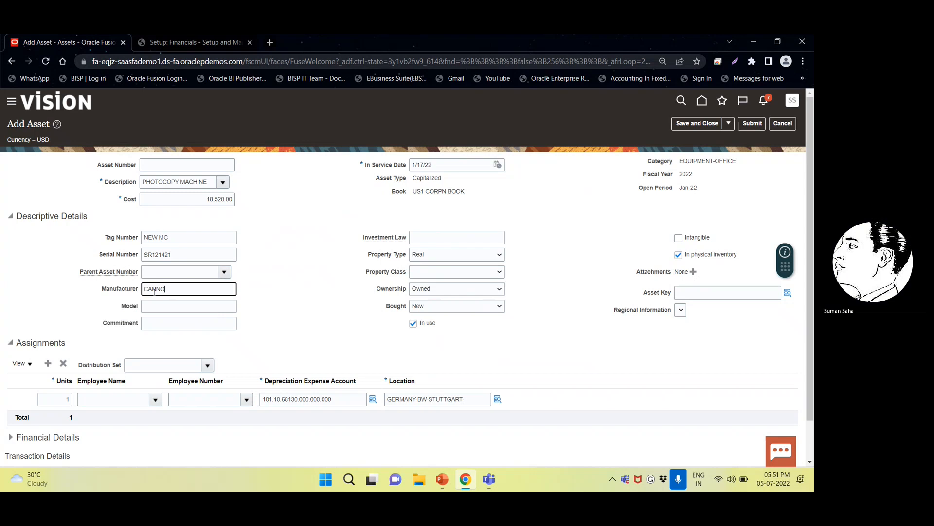
key("Tab")
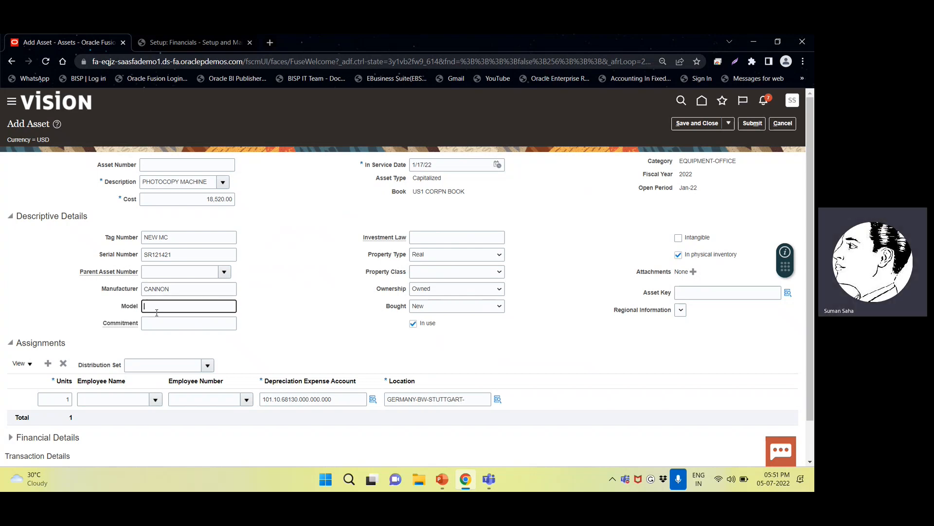
type("NEW")
type(" XD")
type("F112")
key("Tab")
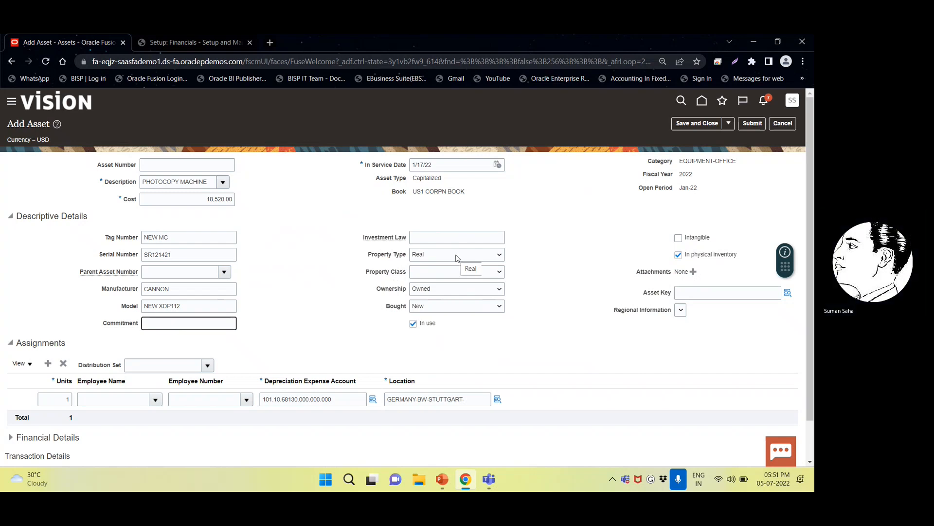
Set the Units on the asset's assignment line to 2.
scroll(458, 258, "down", 1)
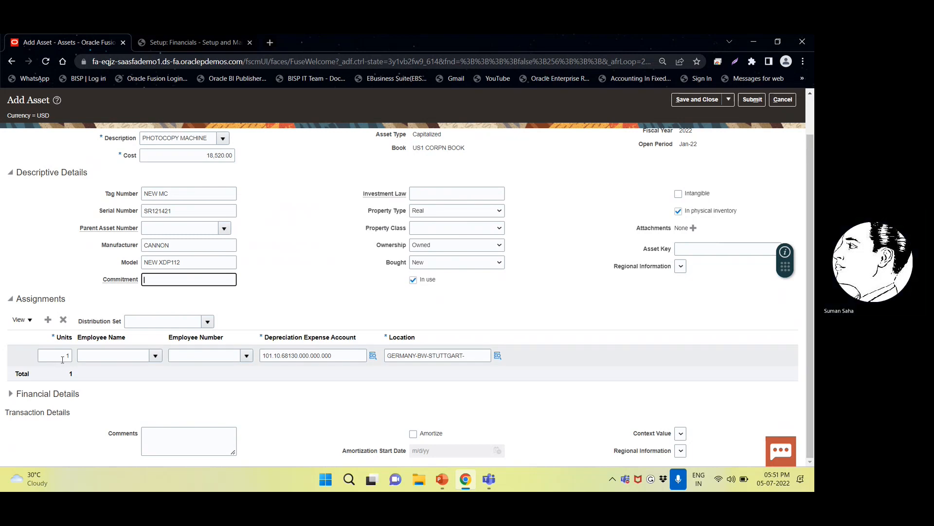
scroll(62, 359, "up", 1)
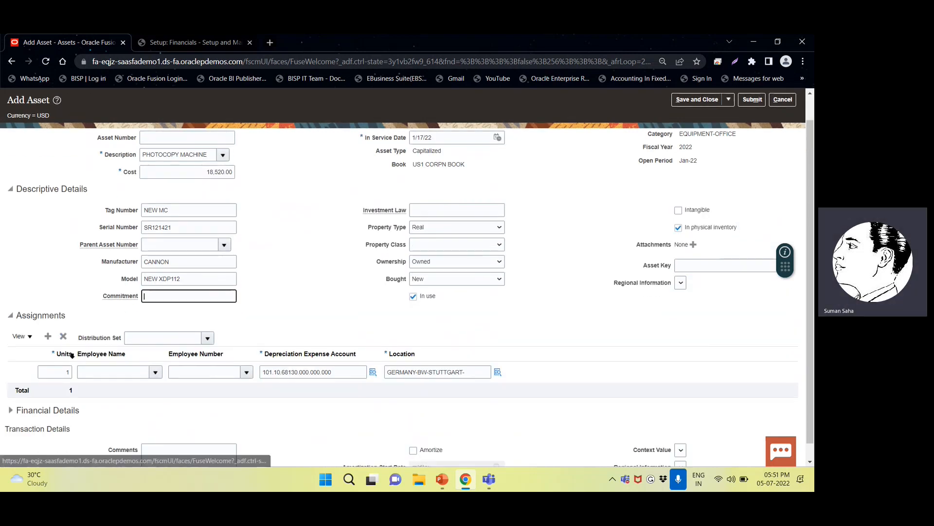
scroll(72, 355, "down", 1)
left_click(68, 355)
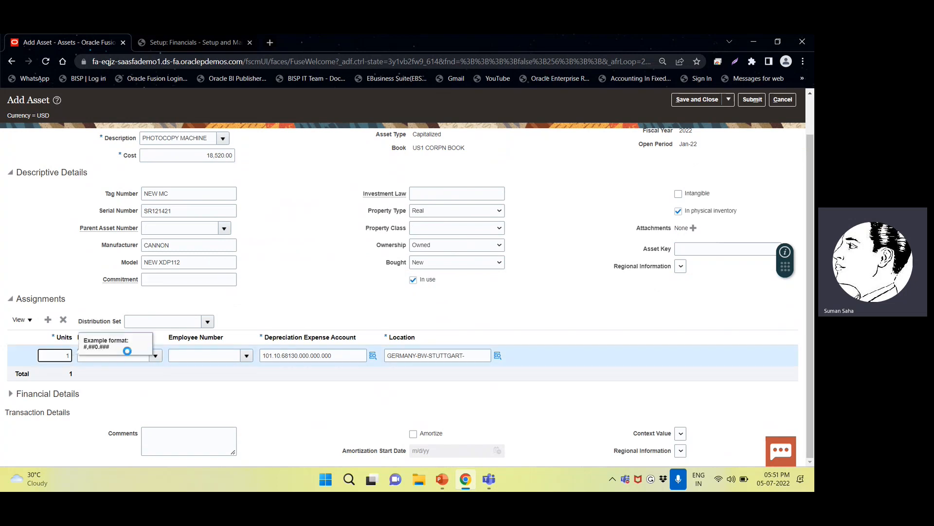
key("BackSpace")
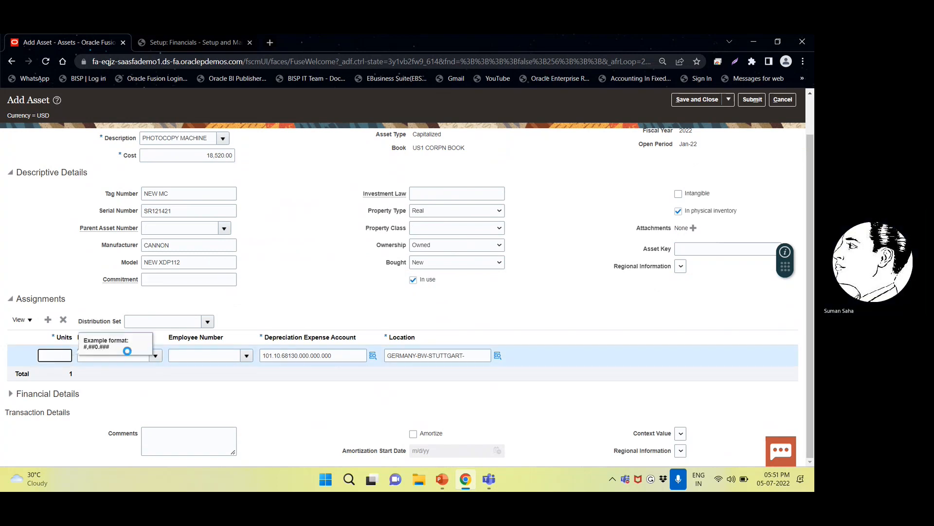
type("2")
key("Tab")
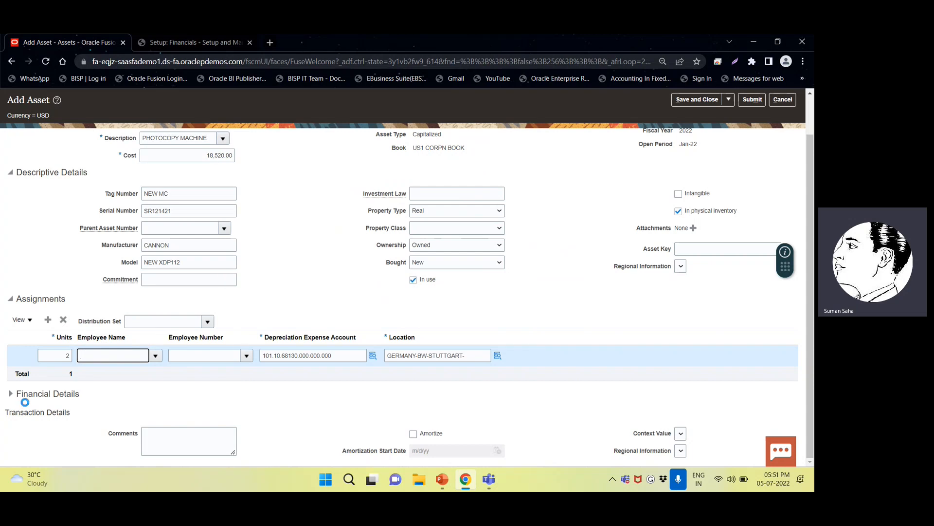
Expand the asset's Financial Details and choose STD FULL M as the Prorate Convention.
left_click(11, 393)
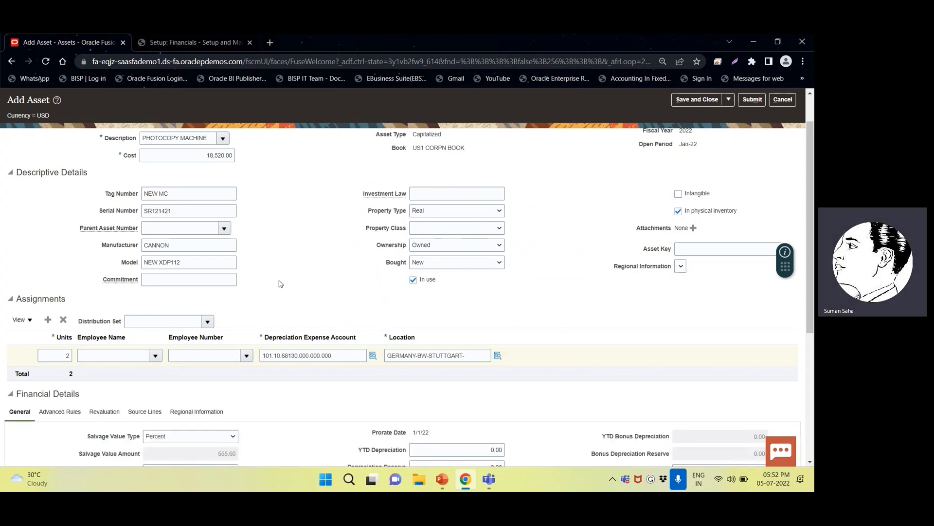
scroll(294, 306, "down", 3)
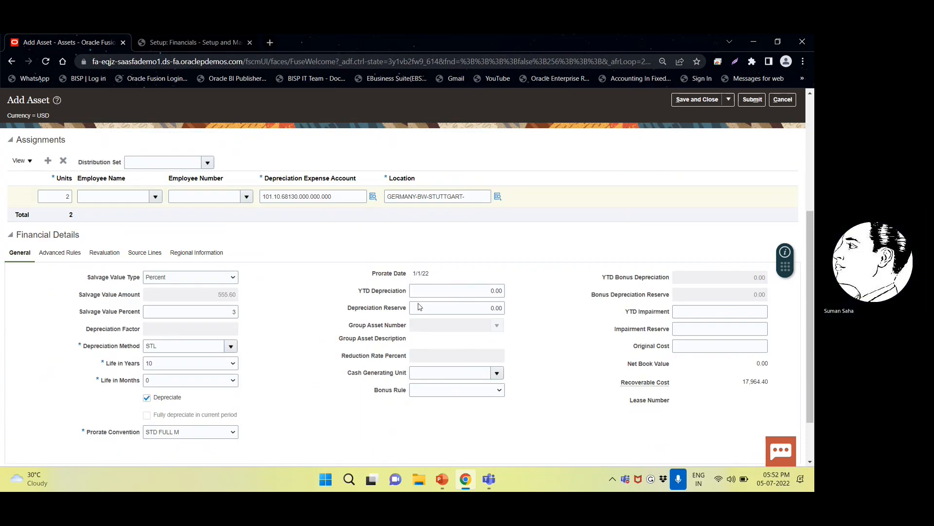
scroll(421, 324, "up", 5)
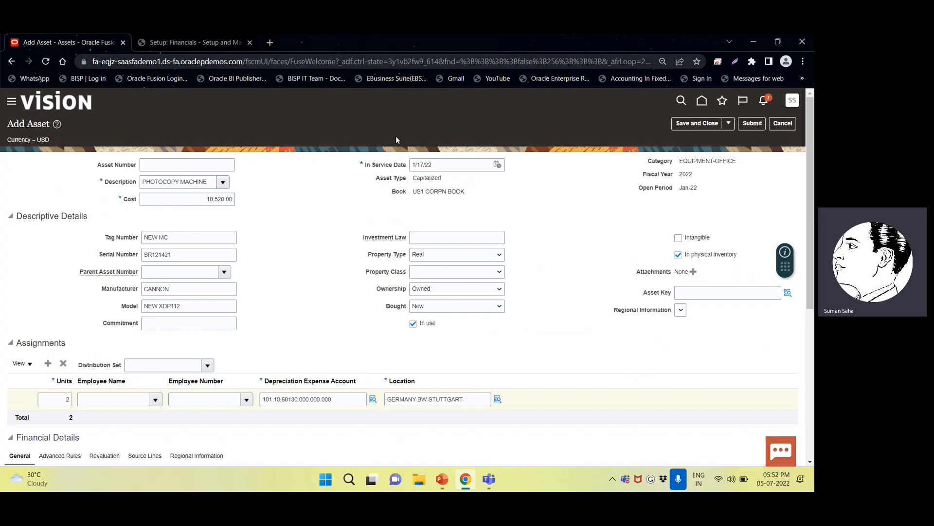
scroll(419, 215, "down", 5)
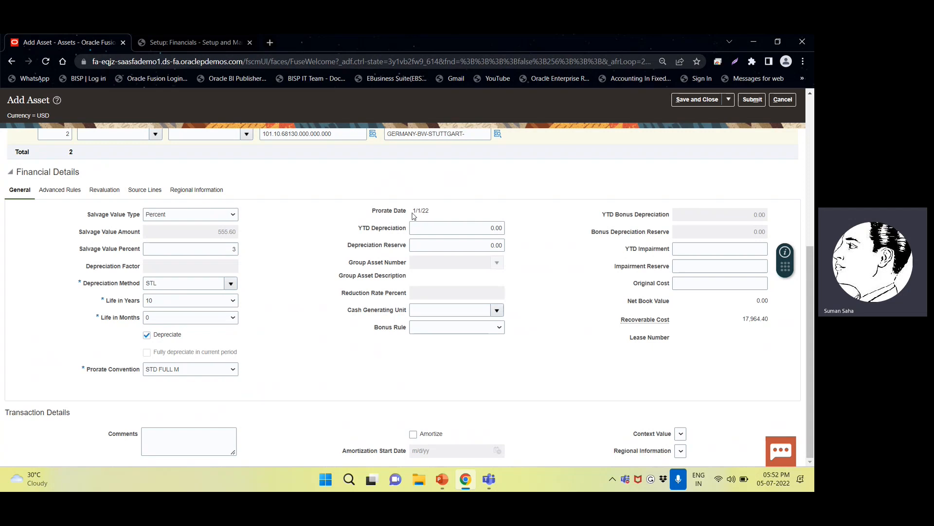
left_click(161, 249)
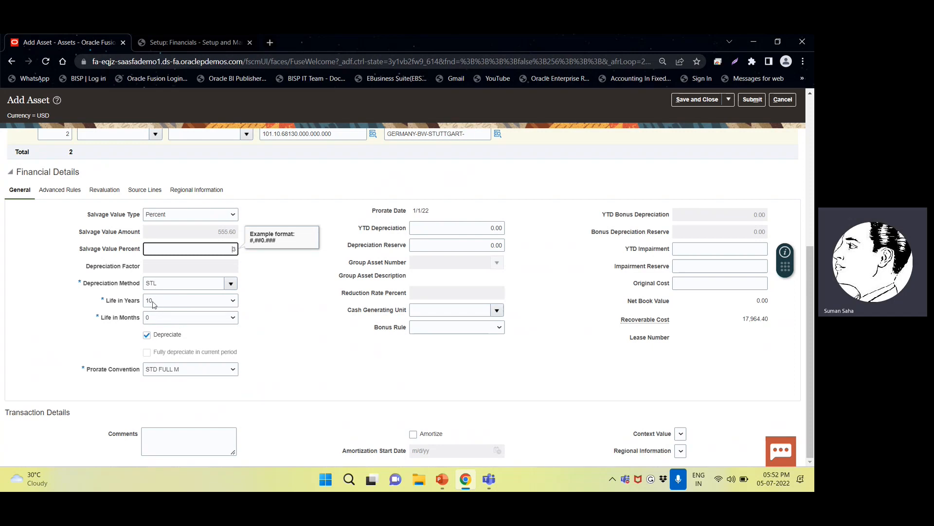
left_click(186, 372)
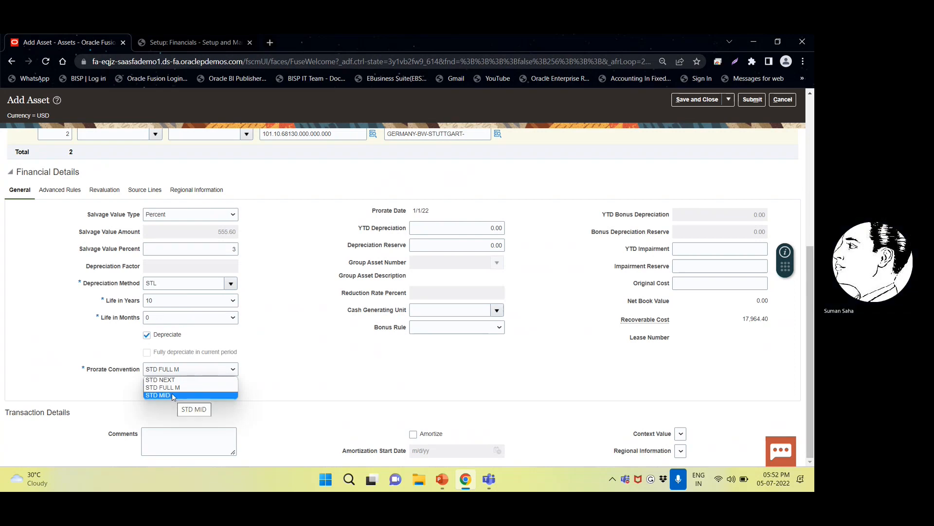
left_click(176, 386)
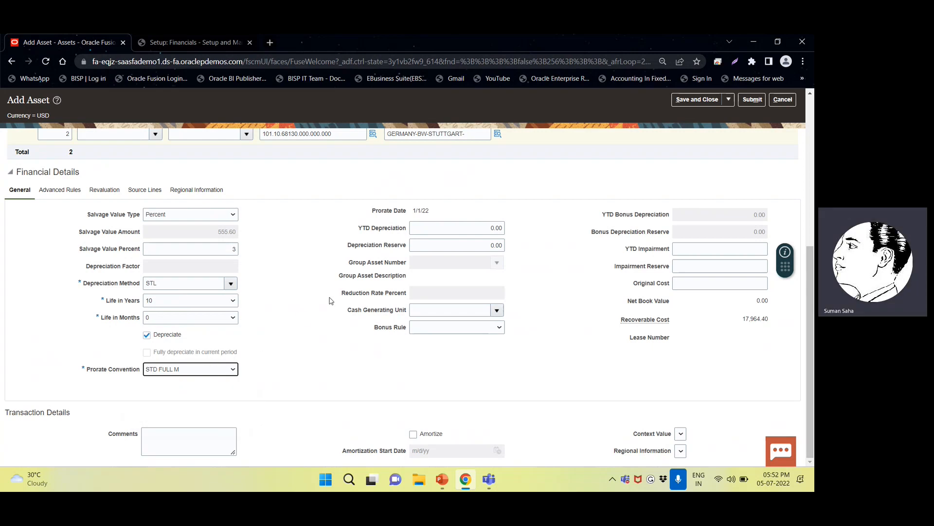
Enter CANNON PHOTOCOPY MC as the comment in the asset's Transaction Details.
scroll(482, 189, "up", 5)
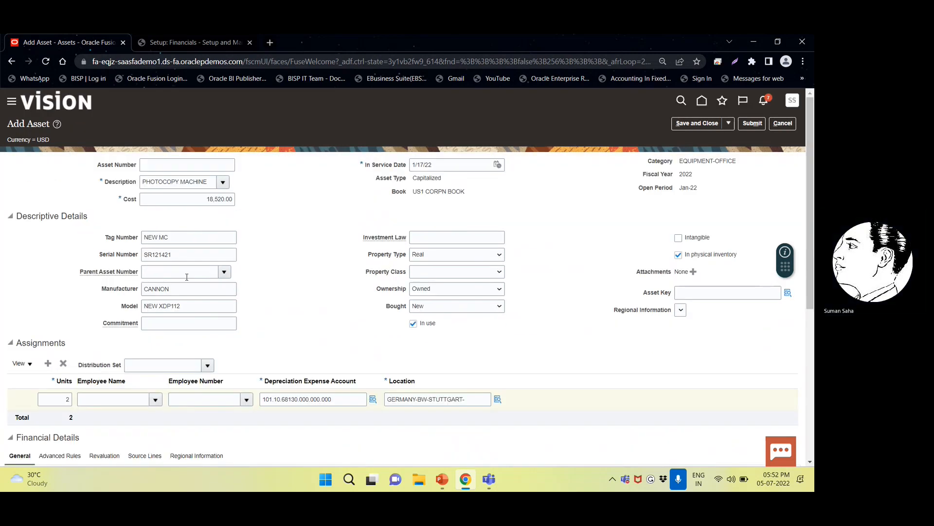
scroll(207, 260, "down", 3)
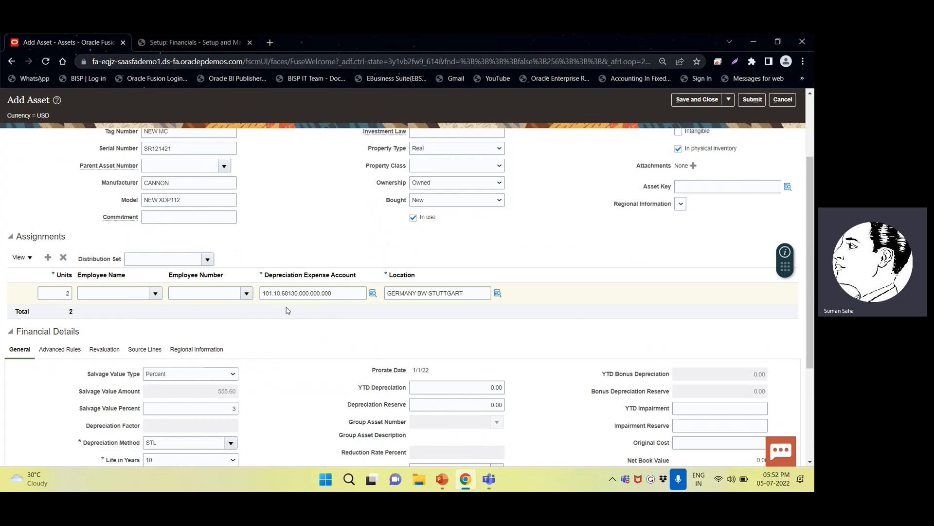
scroll(288, 309, "down", 4)
scroll(389, 292, "up", 2)
scroll(423, 285, "down", 1)
scroll(232, 302, "down", 1)
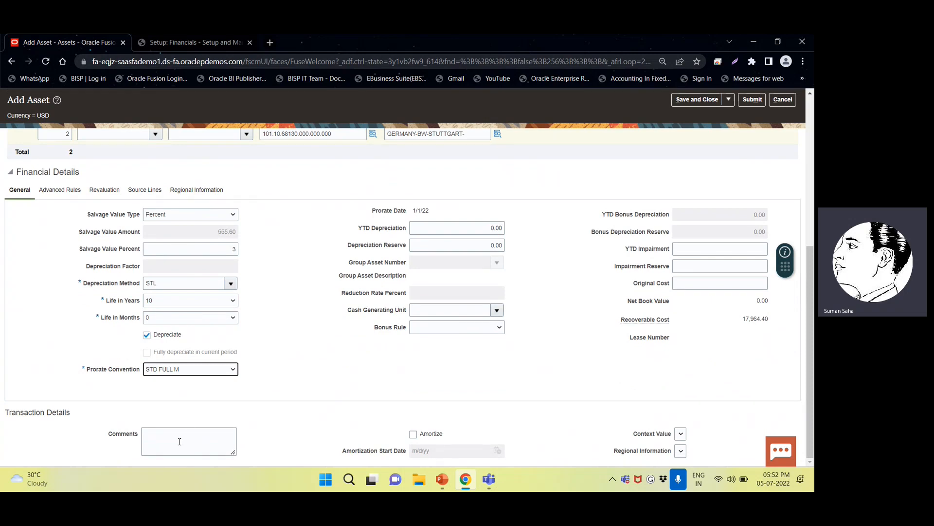
scroll(298, 386, "up", 4)
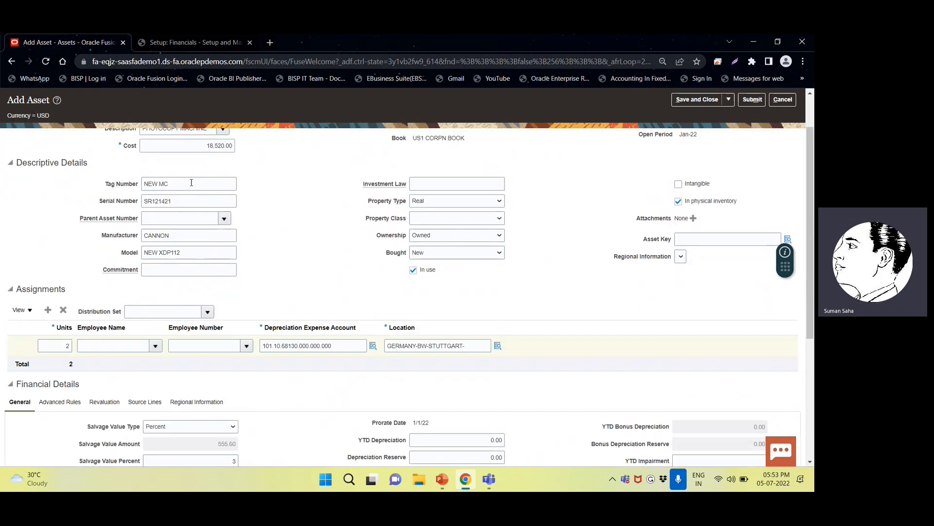
scroll(193, 192, "up", 1)
scroll(123, 373, "down", 3)
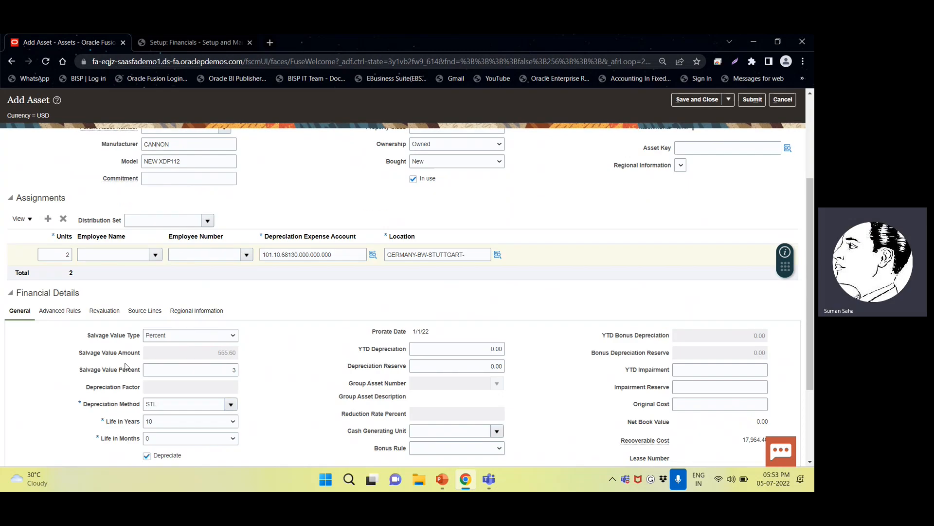
scroll(125, 366, "down", 2)
type("A")
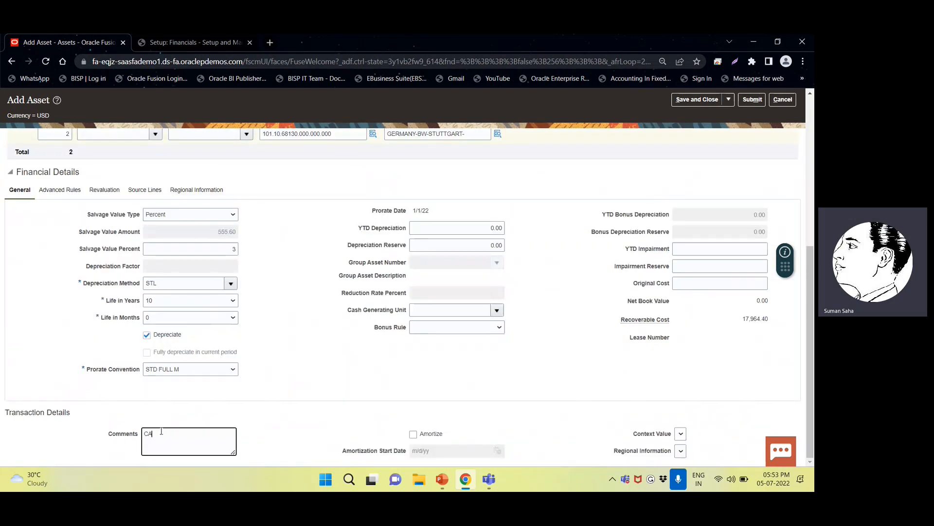
type("NNON PHOTOCOPY MC")
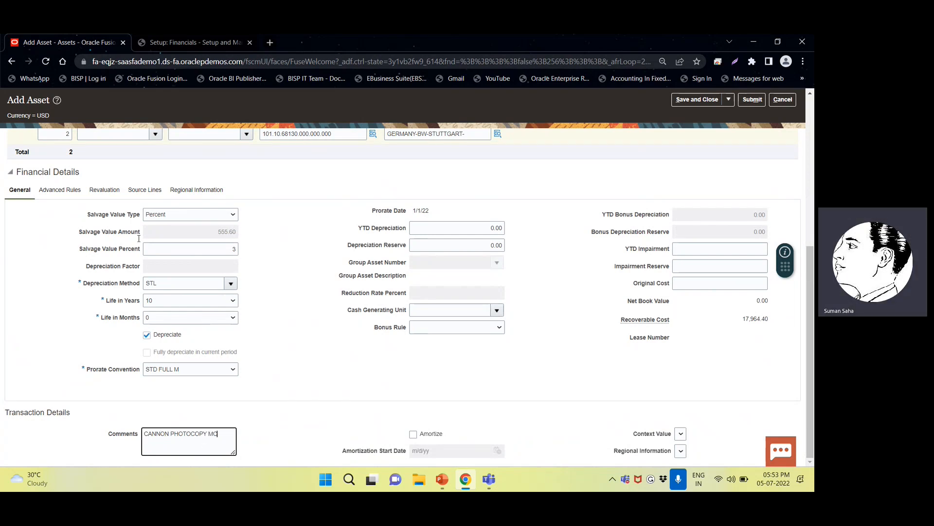
Add a source line to the asset's Financial Details with a Line Amount of 18,520.00.
left_click(63, 190)
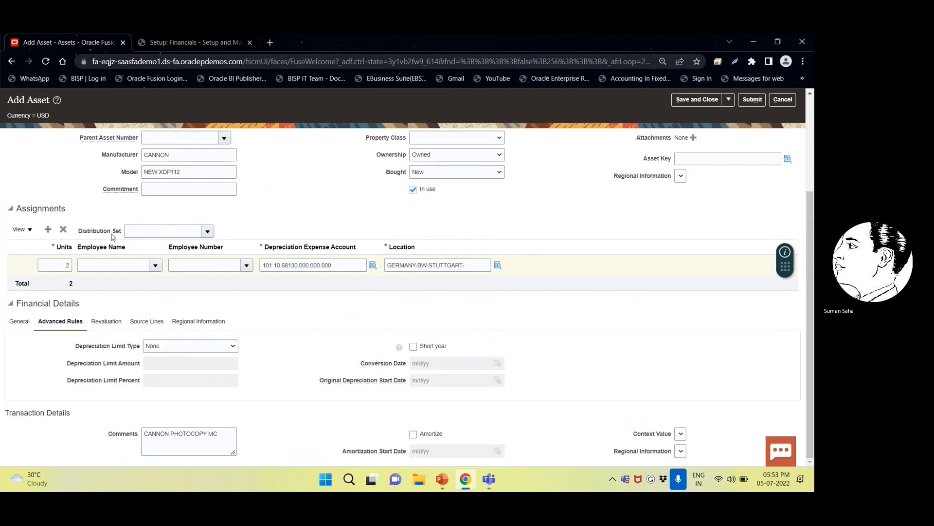
left_click(159, 323)
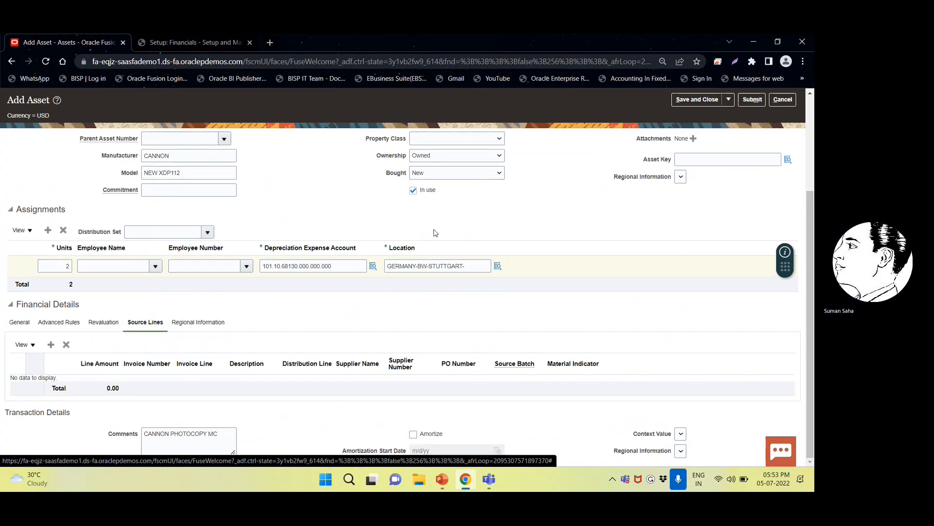
left_click(51, 346)
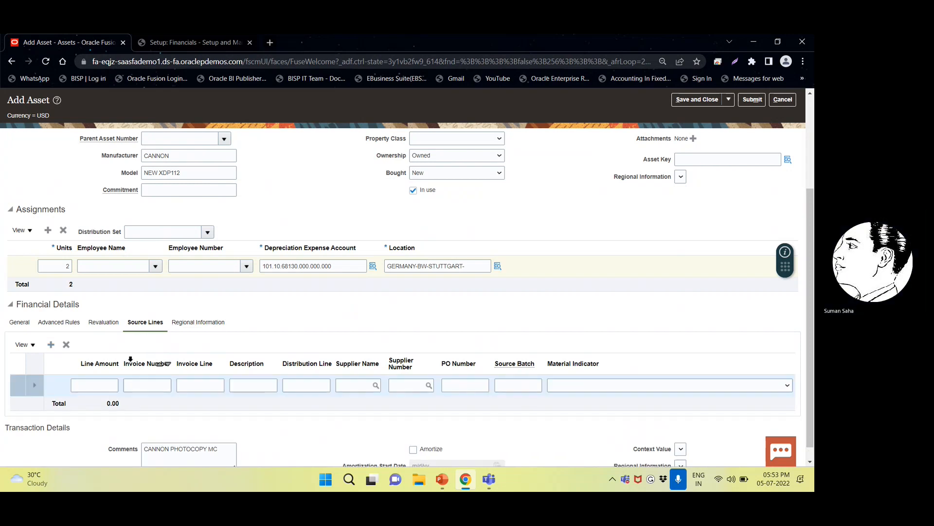
scroll(128, 370, "up", 2)
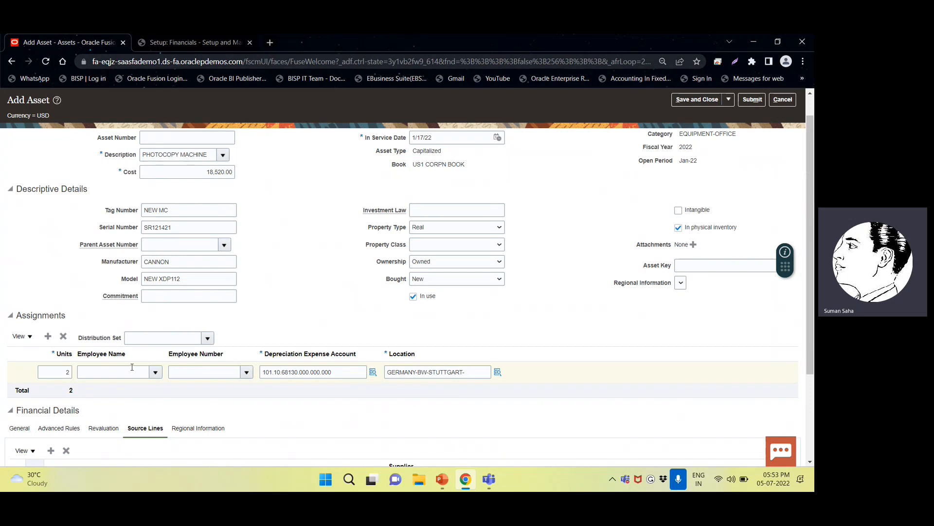
scroll(132, 366, "down", 2)
type("8520")
Enter INV/2022/14522 as the source line's Invoice Number and 1 as its Invoice Line.
left_click(131, 367)
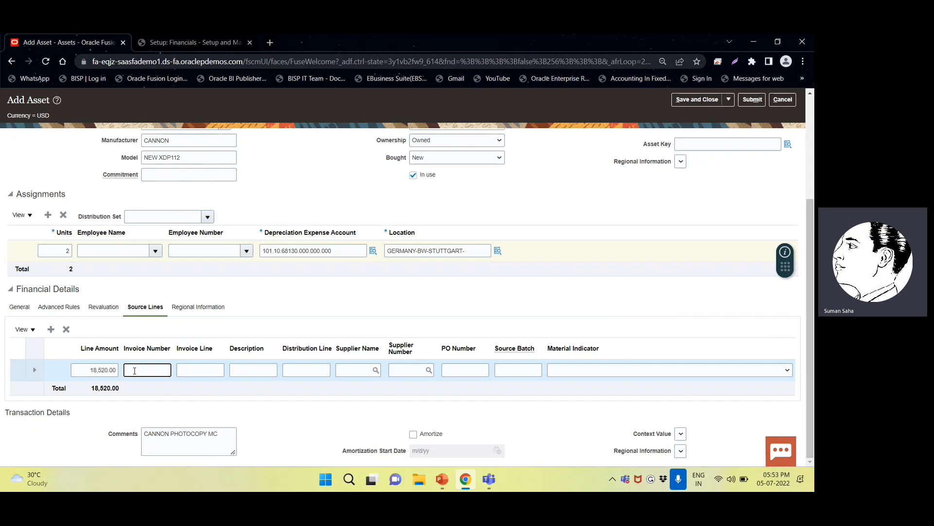
type("INV/2022/14522")
key("Tab")
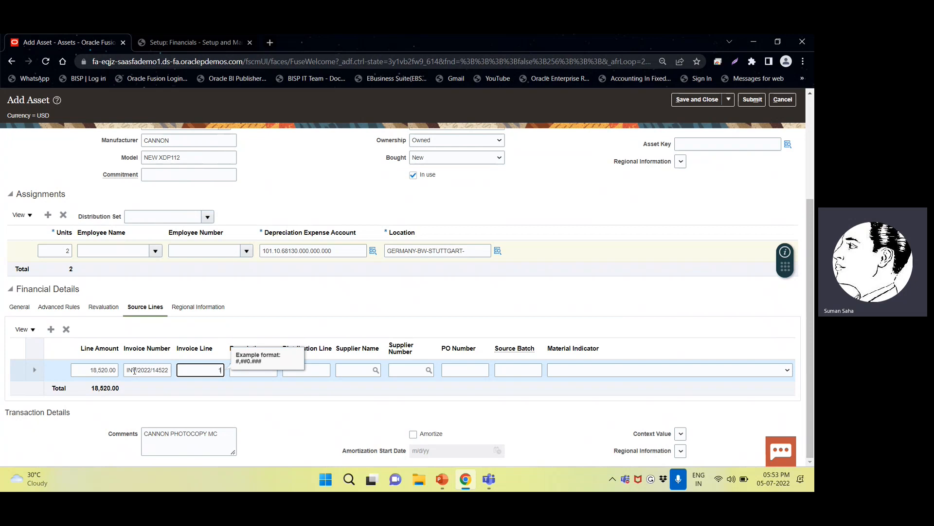
key("Tab")
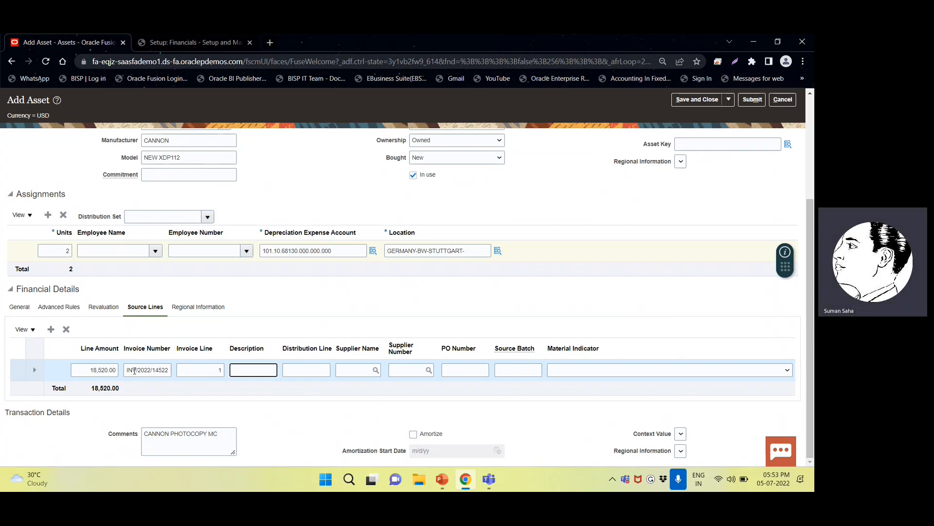
Enter CANNON PHOTOCOPY MC as the source line's Description and leave its Distribution Line blank.
type("CANN")
type("ON")
type(" PHOTOCOP")
type("Y MC")
key("Tab")
key("Tab")
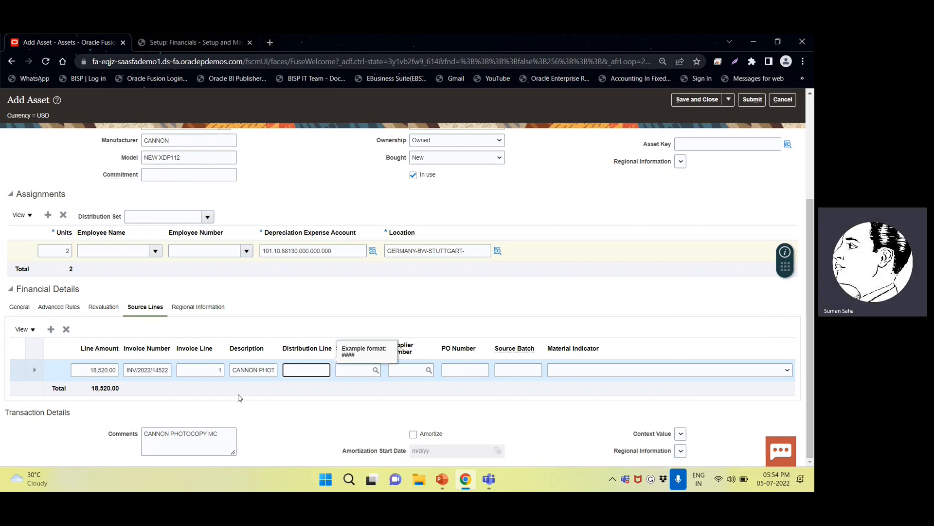
Try to look up DELL as the Supplier Name on the source line with the supplier search.
left_click(362, 369)
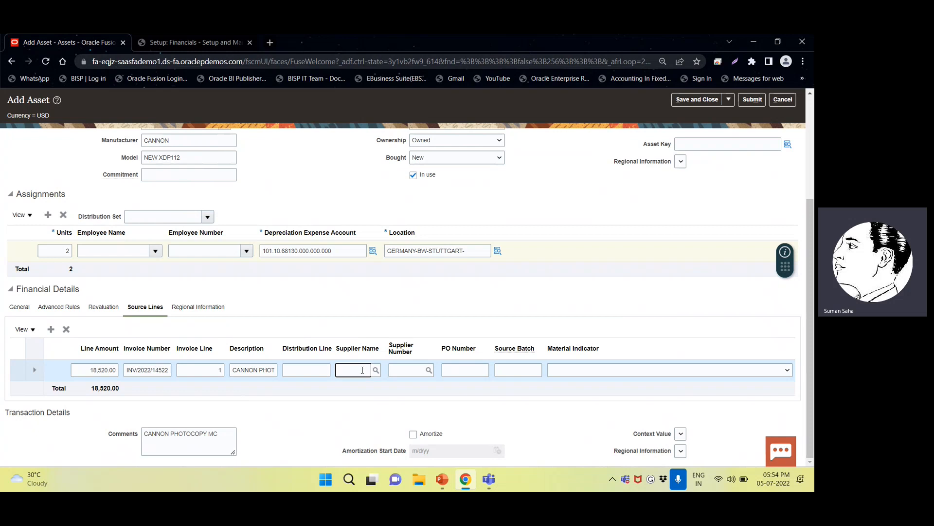
left_click(377, 369)
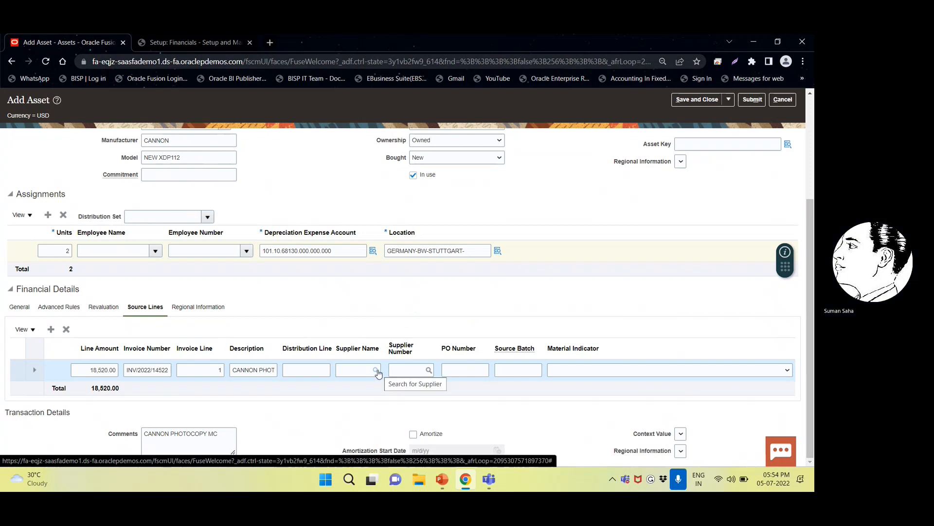
left_click(351, 370)
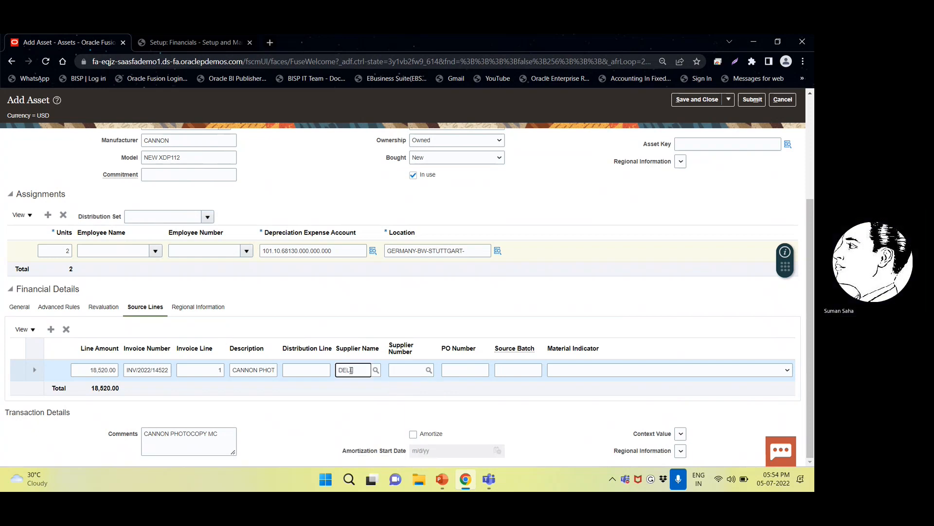
key("Tab")
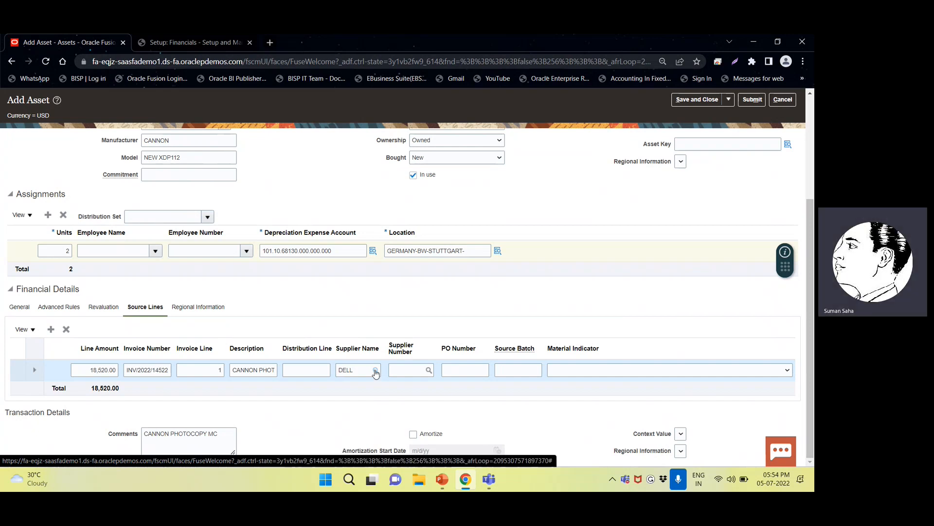
left_click(354, 368)
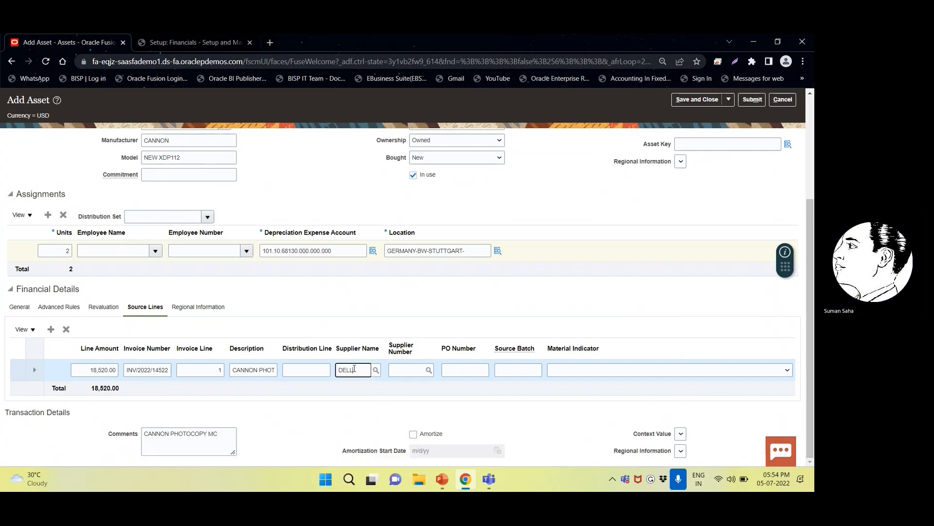
left_click_drag(360, 369, 317, 350)
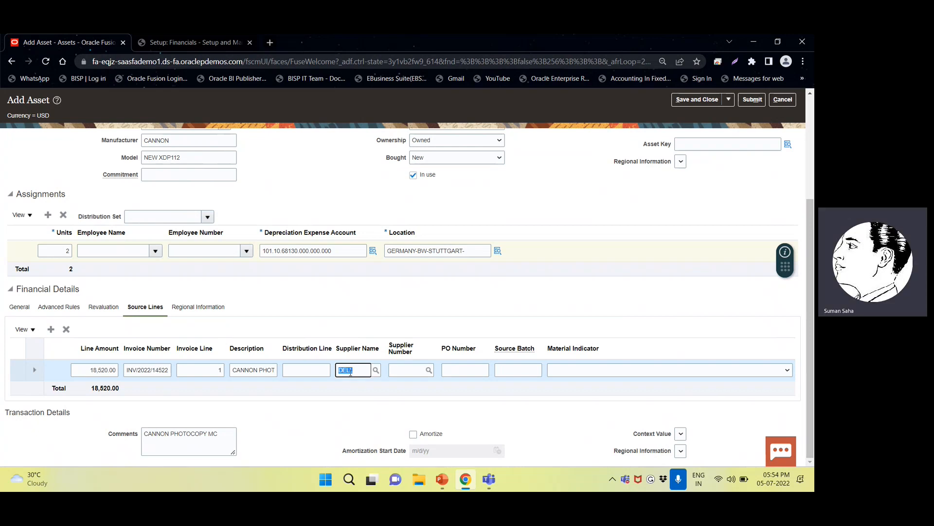
left_click(376, 371)
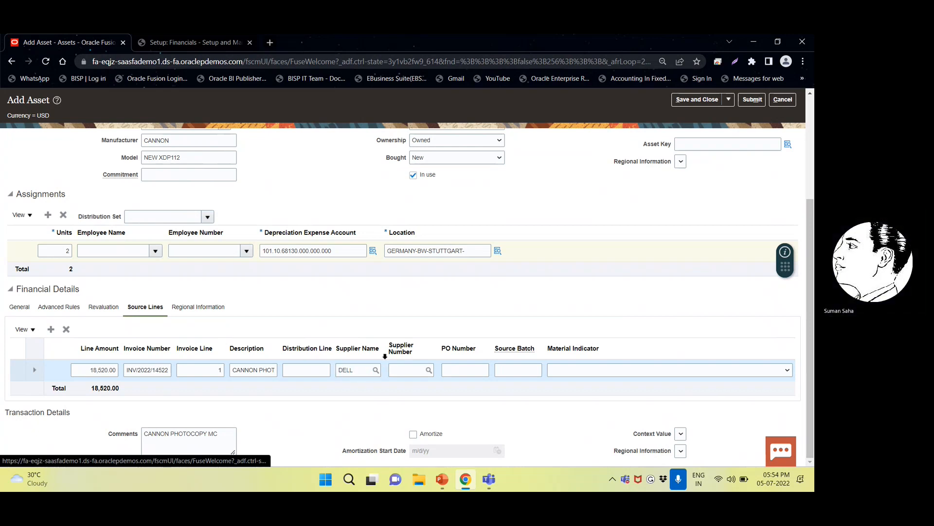
left_click_drag(385, 356, 397, 355)
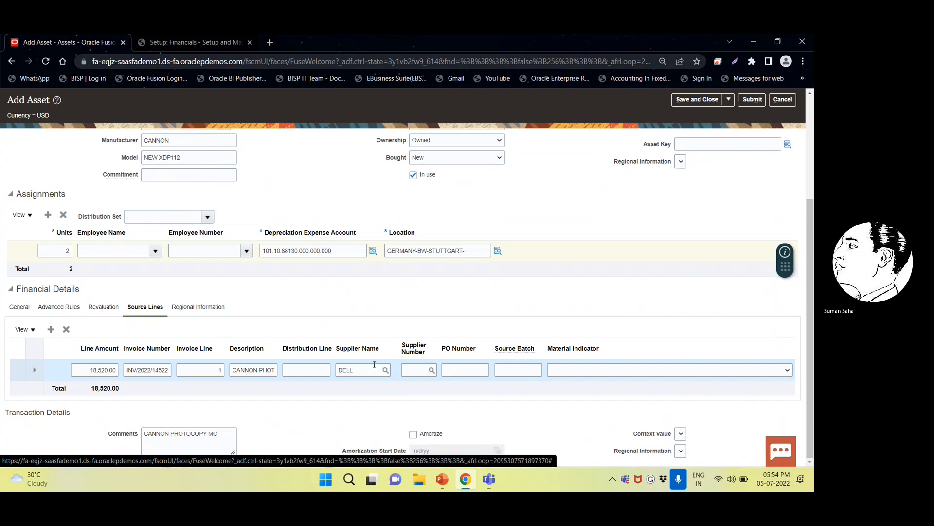
Clear the source line's Supplier Name and retry the supplier search with the field empty.
double_click(357, 369)
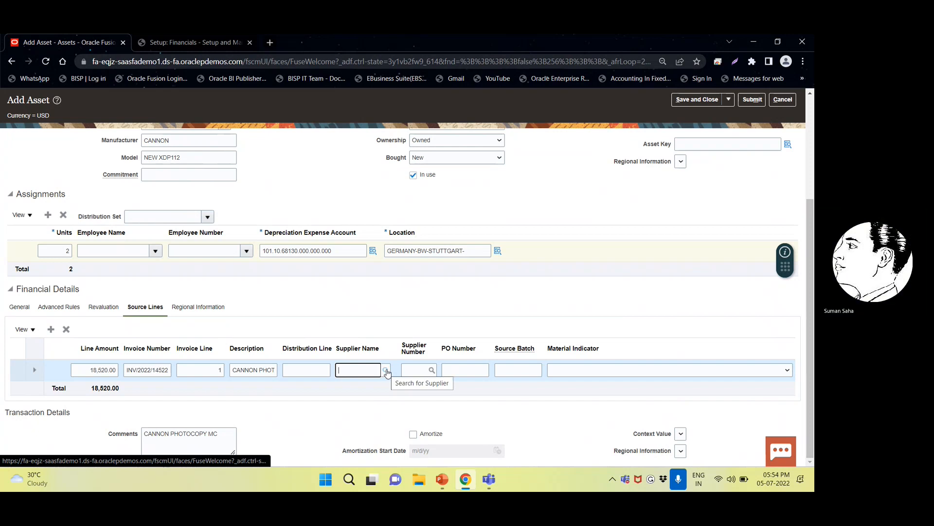
left_click(386, 371)
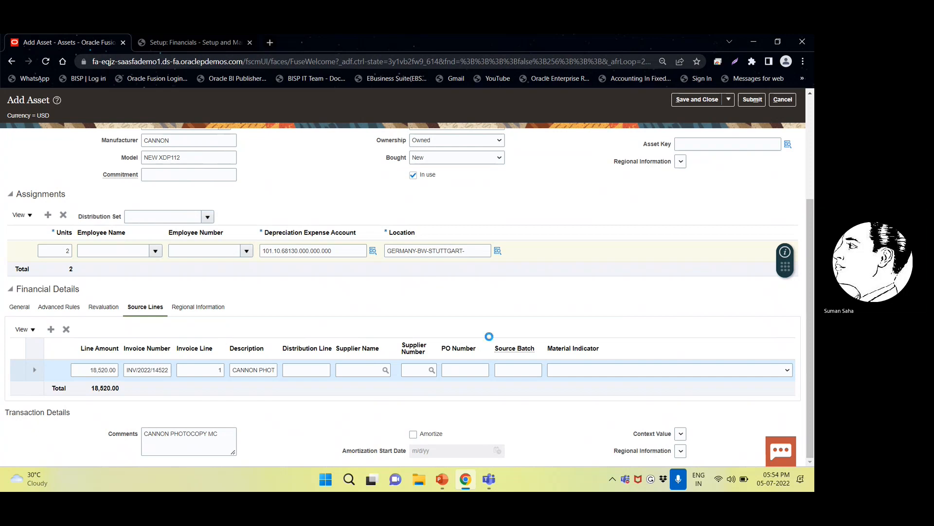
scroll(489, 337, "up", 2)
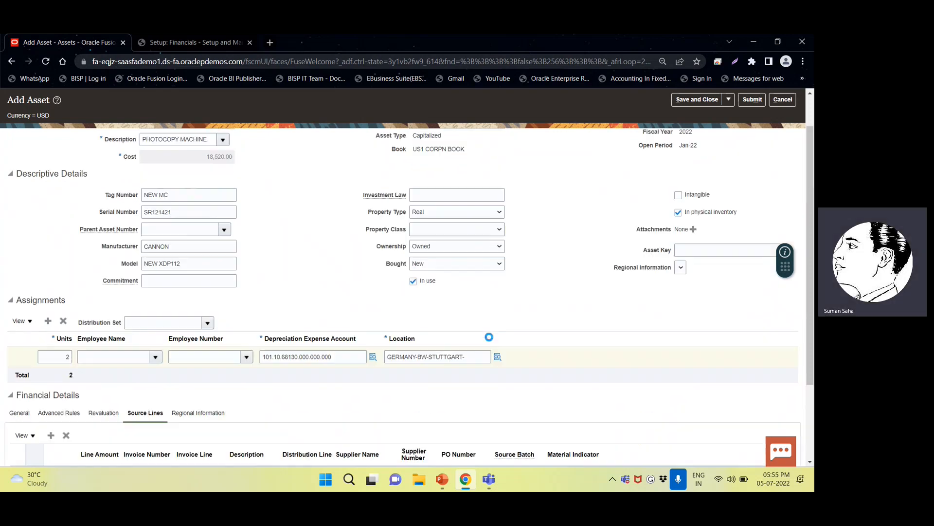
scroll(489, 337, "down", 2)
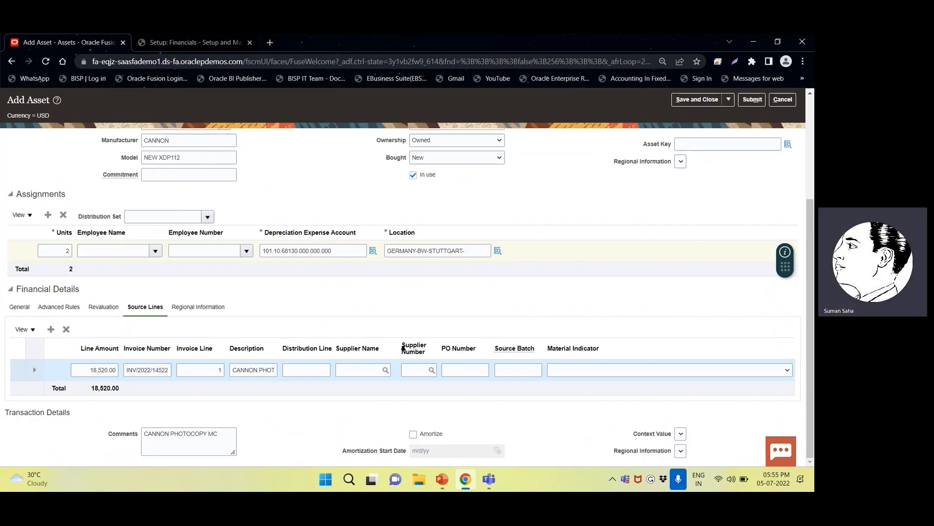
left_click(176, 442)
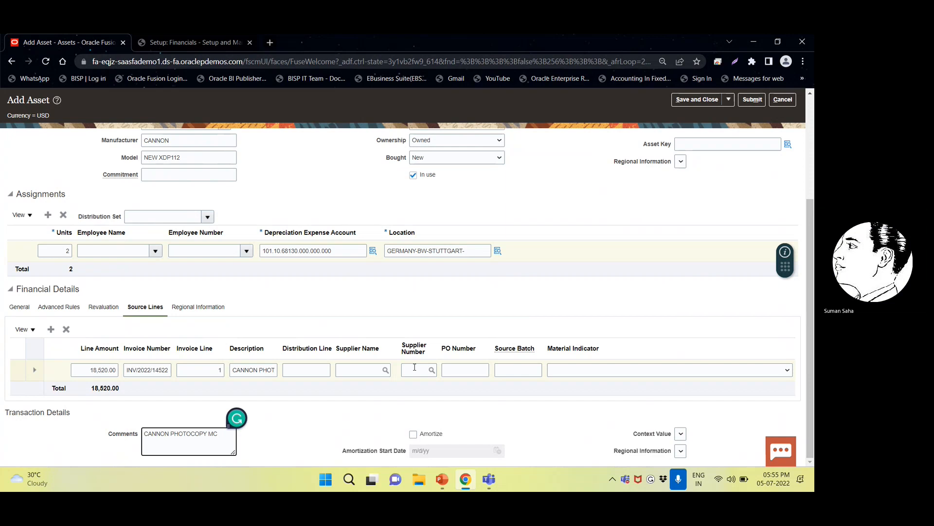
Search suppliers for DELL, pick Dell Inc. for the source line, and enter its Supplier Name as DELL INC.
scroll(415, 366, "up", 3)
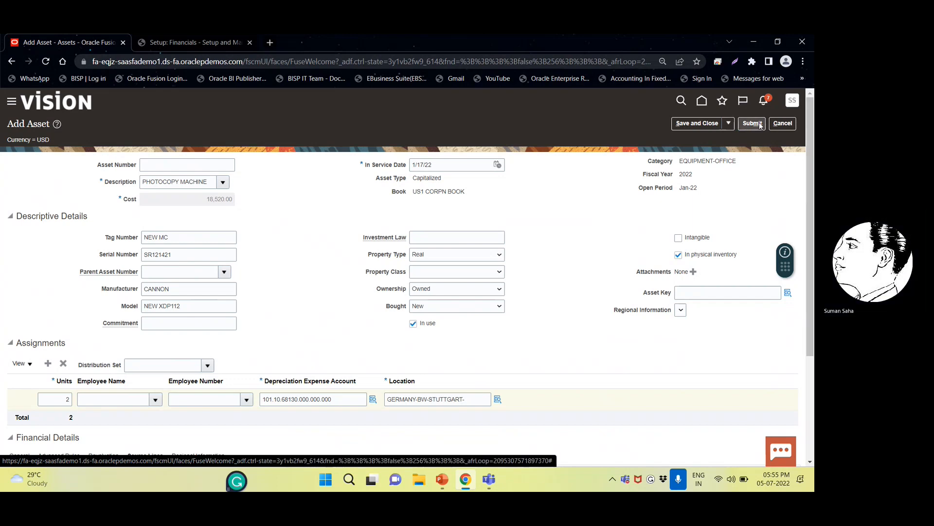
left_click(733, 128)
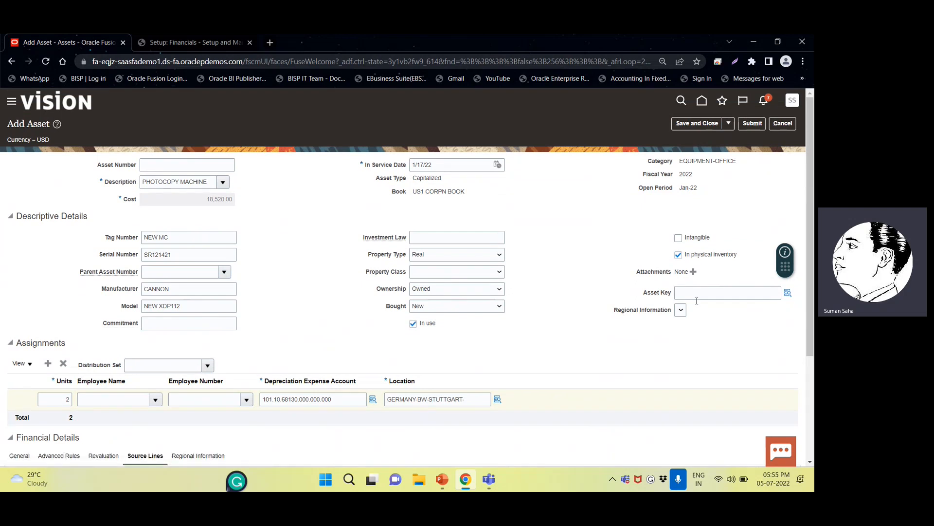
scroll(383, 269, "down", 3)
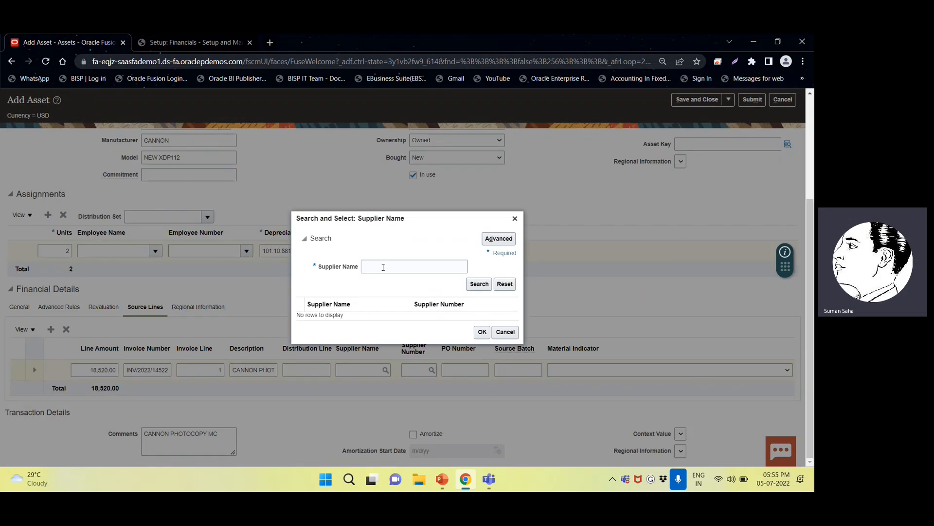
left_click(383, 267)
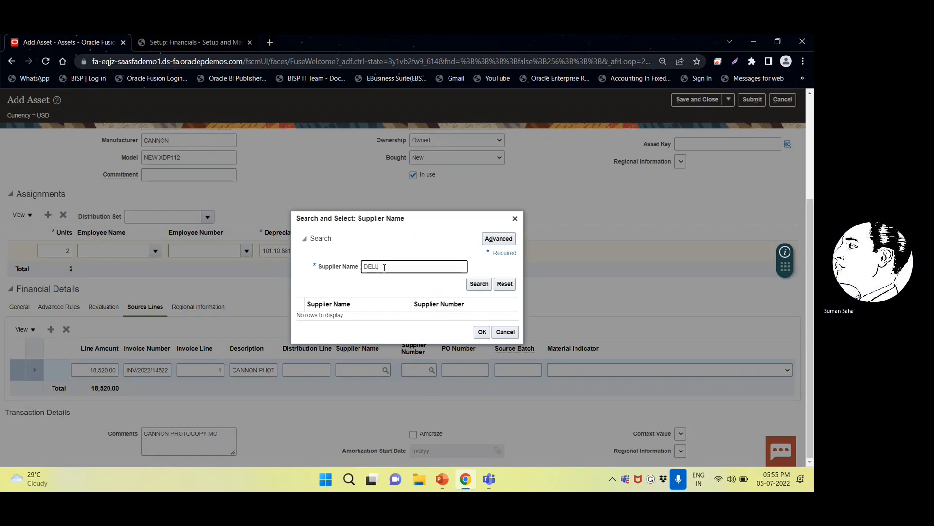
left_click(476, 284)
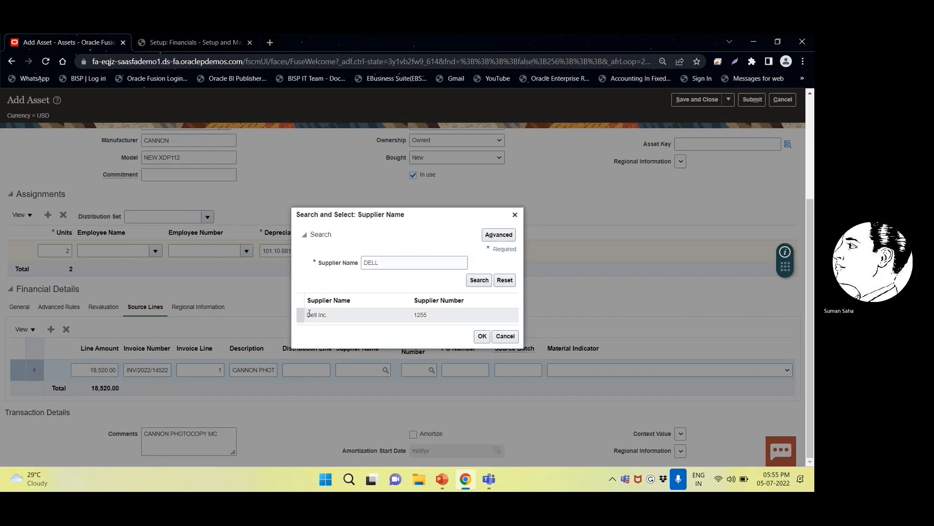
left_click(481, 337)
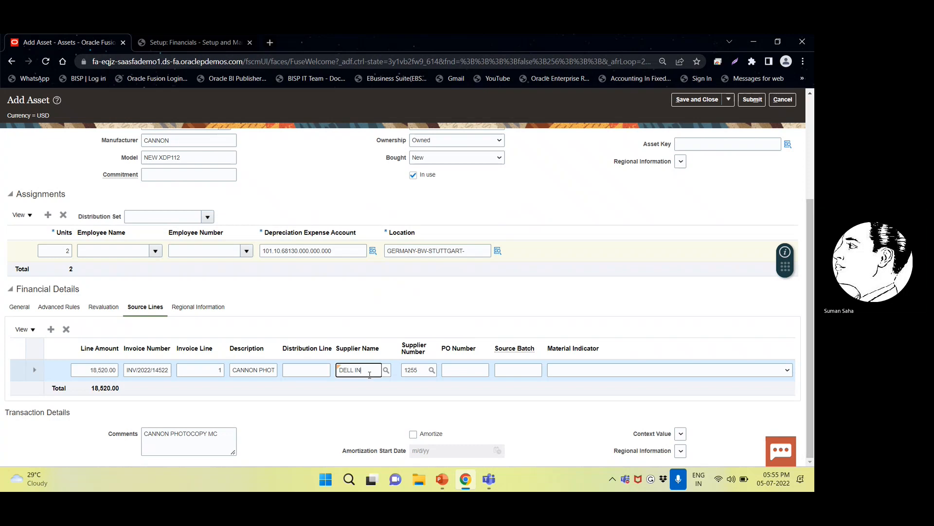
key("Tab")
key("Tab")
key("Tab")
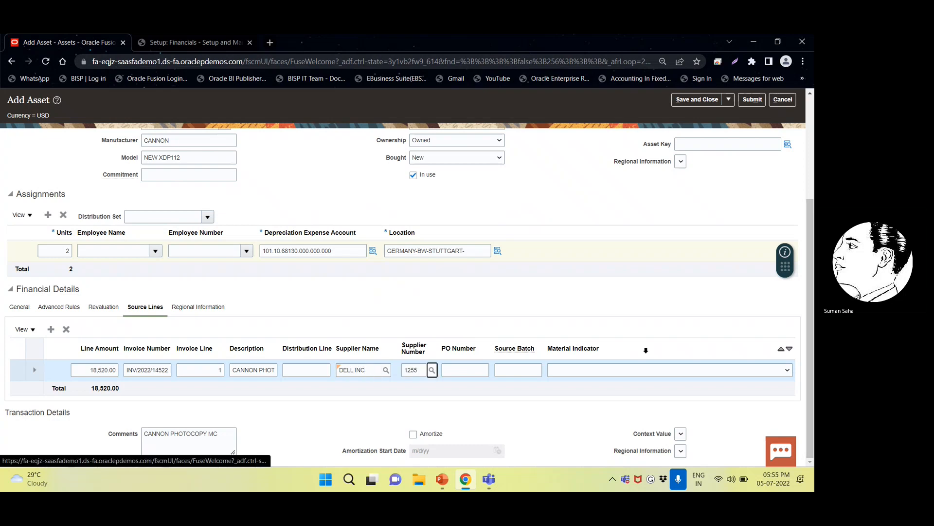
Examine the Asset Key values available for the photocopy machine and close the list without assigning one.
scroll(635, 357, "up", 5)
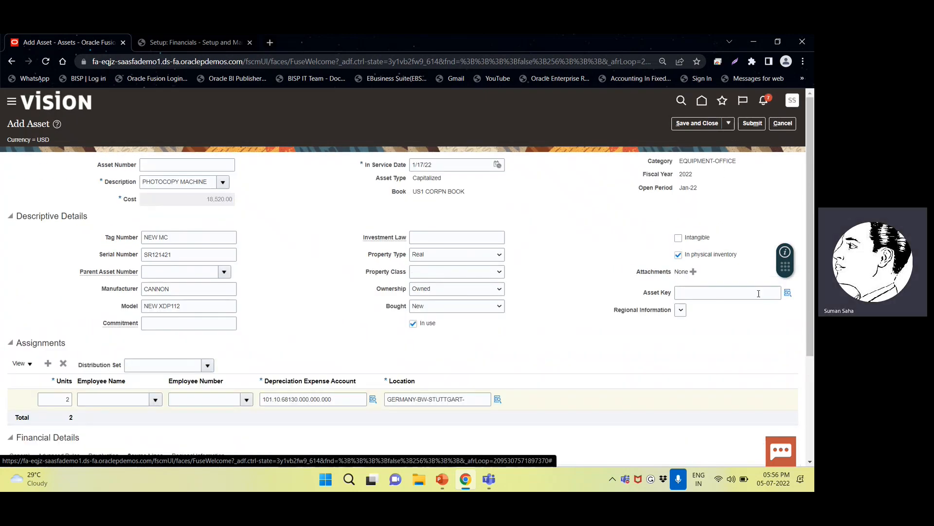
left_click(789, 292)
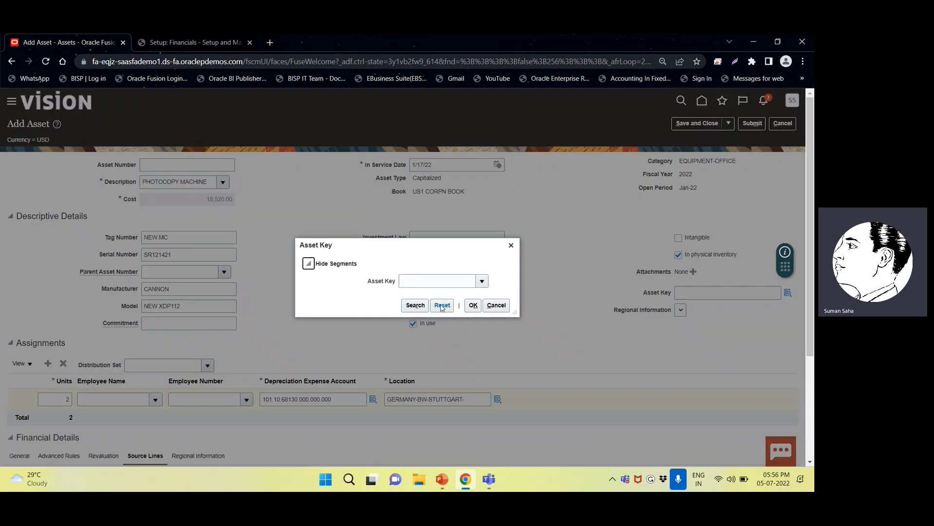
left_click(415, 305)
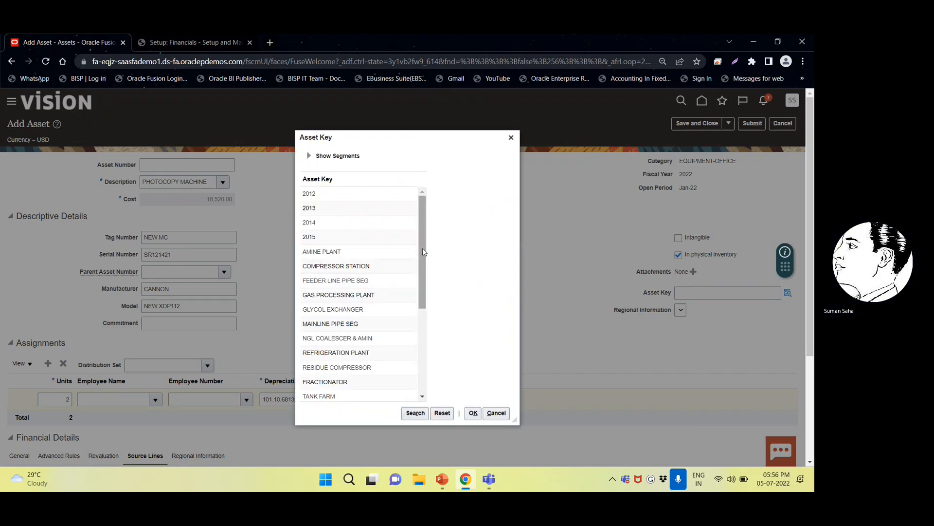
left_click_drag(424, 257, 432, 375)
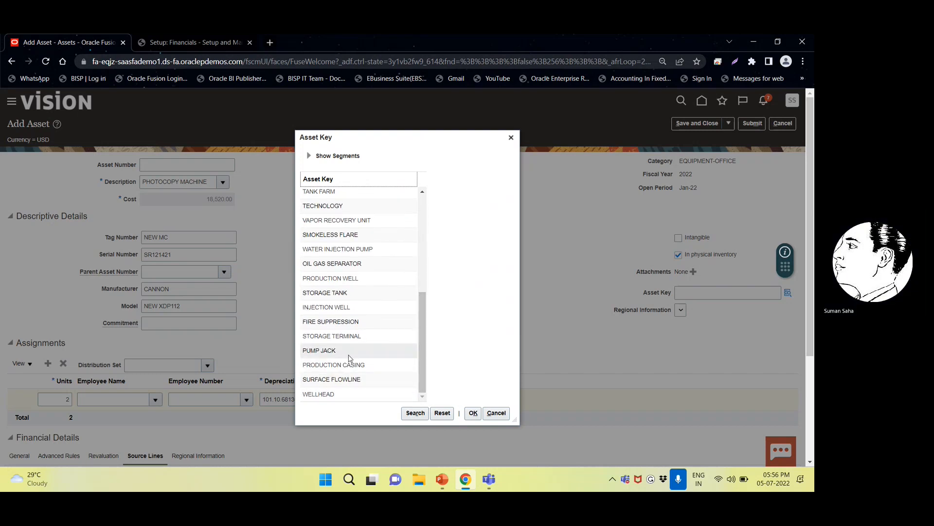
scroll(349, 288, "up", 2)
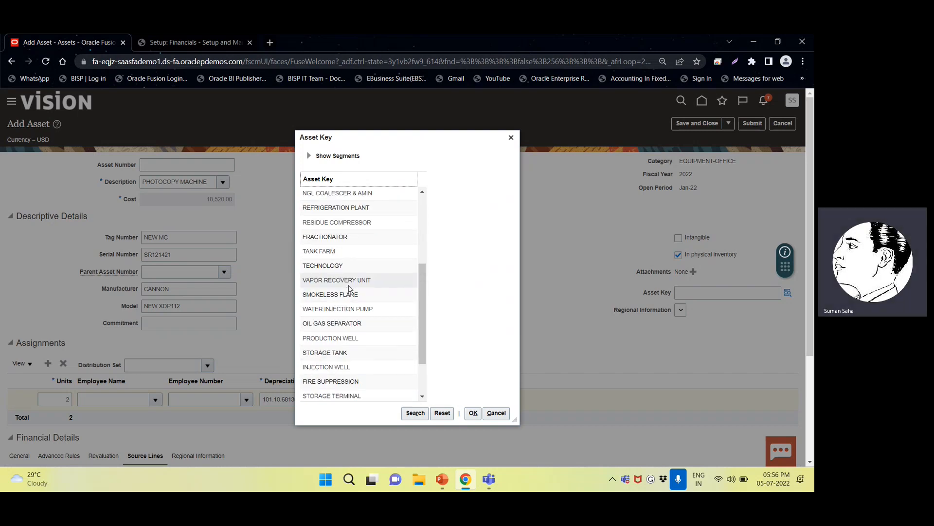
scroll(349, 288, "up", 1)
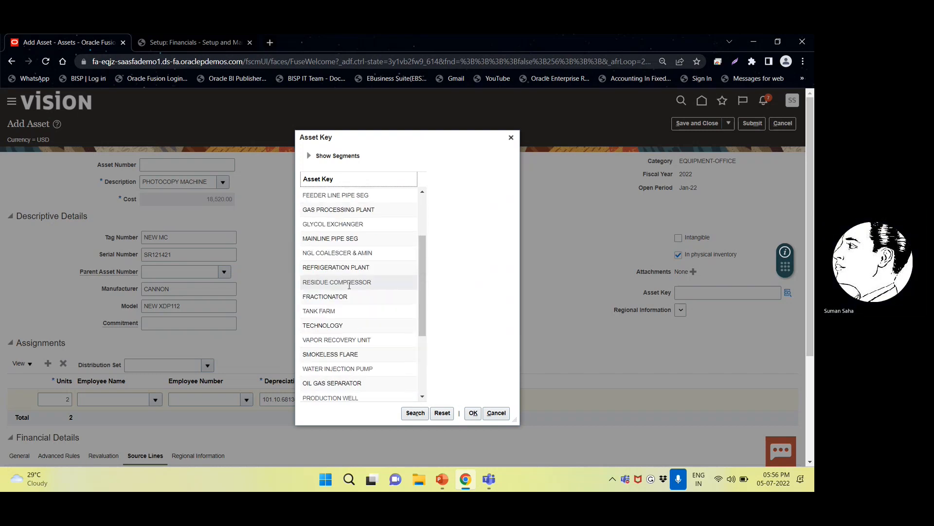
left_click(336, 325)
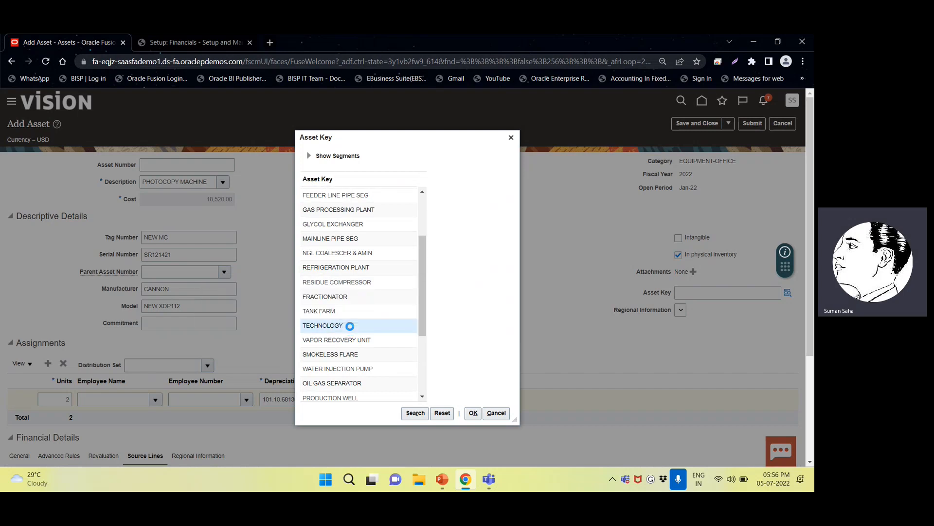
scroll(403, 322, "up", 2)
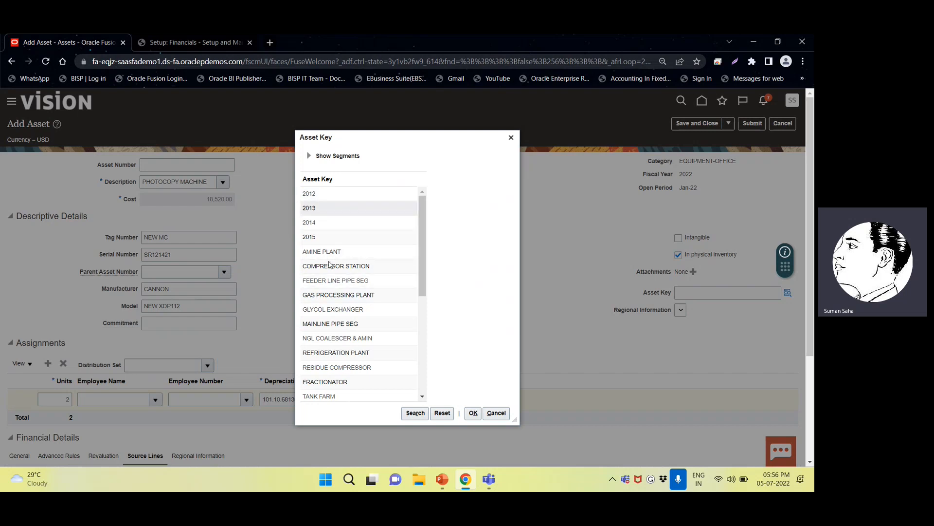
scroll(338, 305, "down", 5)
scroll(338, 305, "down", 3)
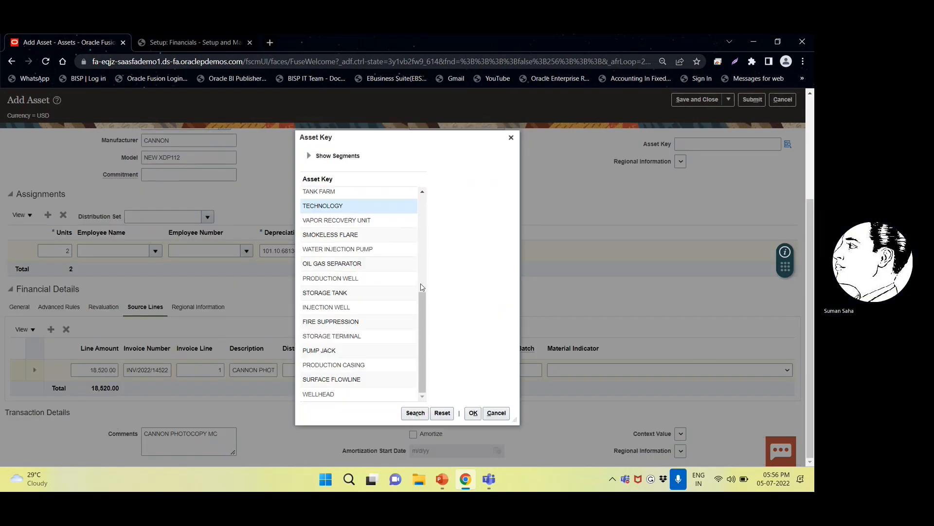
left_click(496, 413)
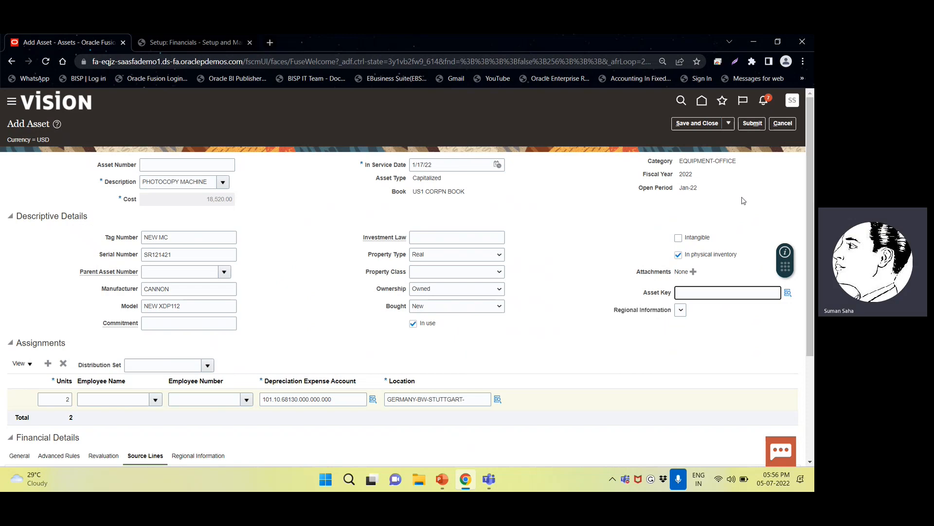
Submit the new PHOTOCOPY MACHINE asset.
left_click(750, 125)
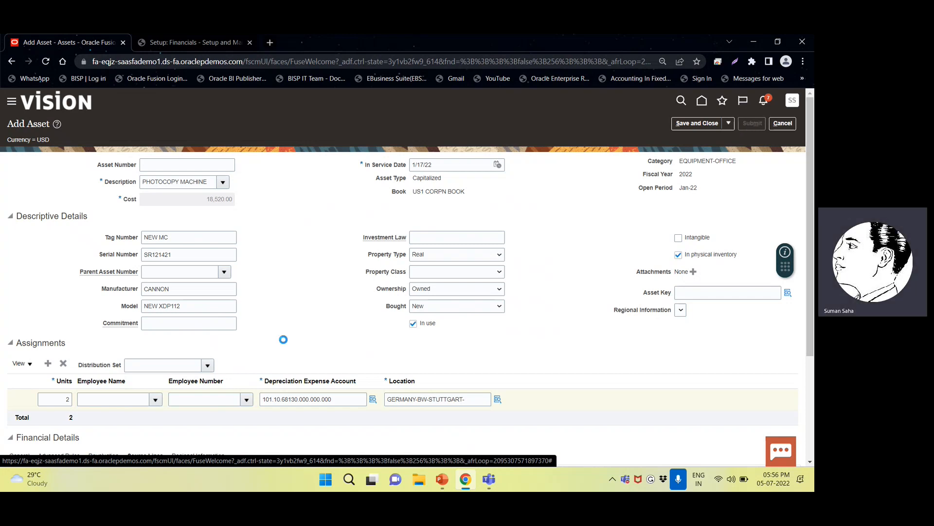
scroll(295, 331, "down", 3)
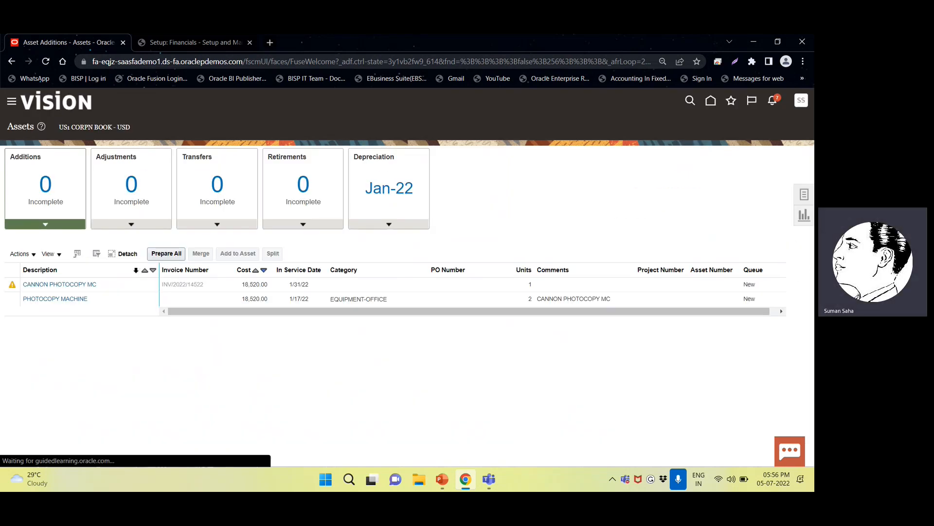
Check the Recent Additions of US1 CORPN BOOK in Asset Inquiry and return to the Assets page.
left_click(805, 195)
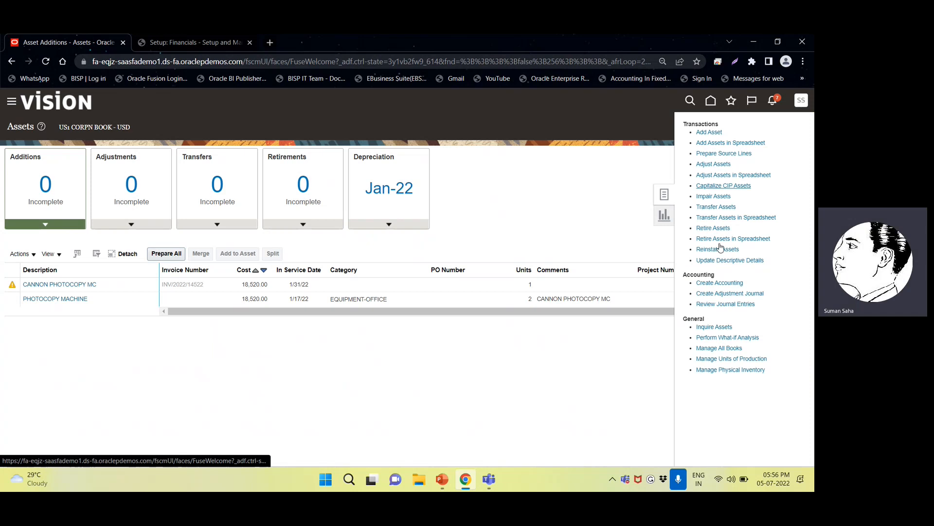
left_click(709, 327)
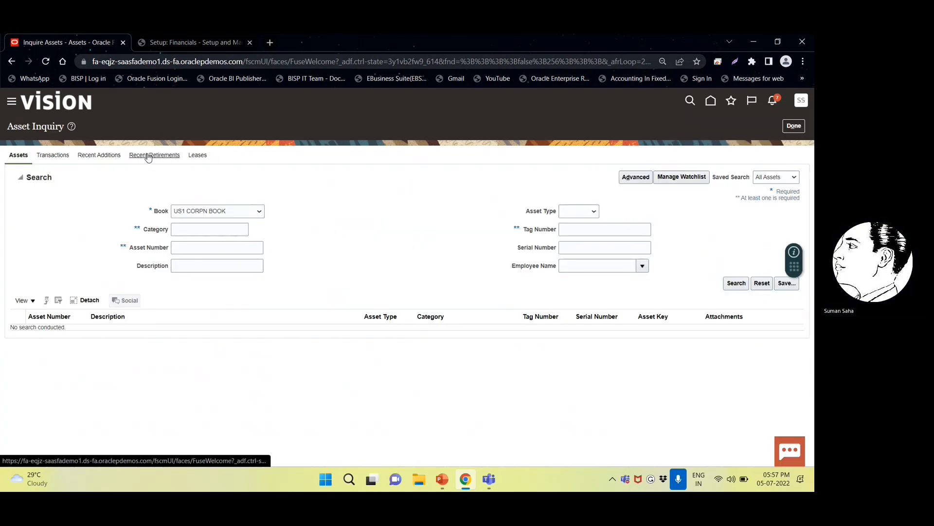
left_click(90, 155)
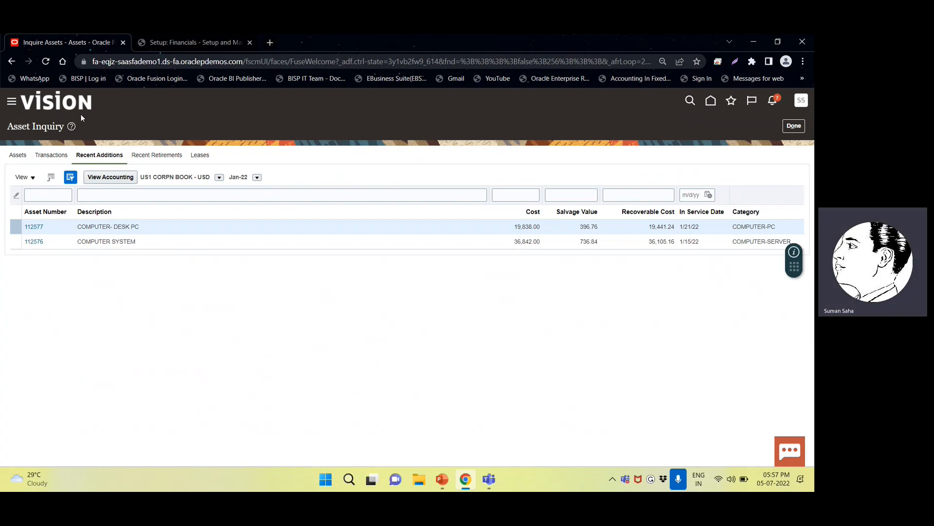
left_click(793, 126)
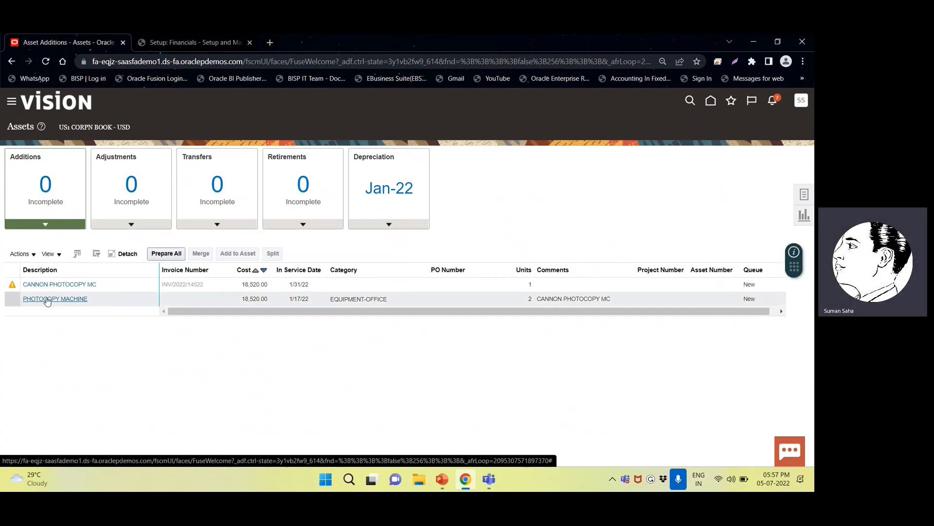
Try to open the PHOTOCOPY MACHINE addition for editing from the list of additions.
left_click(45, 300)
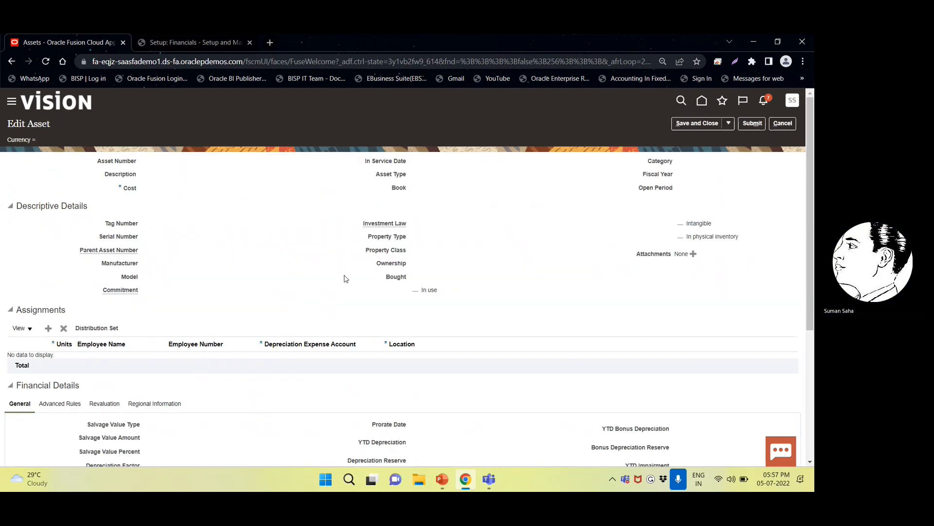
scroll(328, 276, "down", 4)
scroll(329, 278, "up", 5)
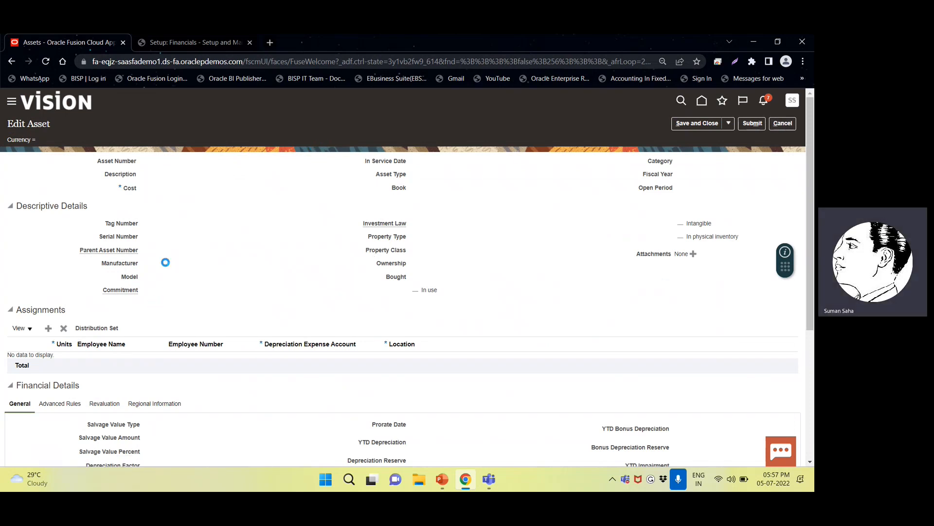
left_click(517, 291)
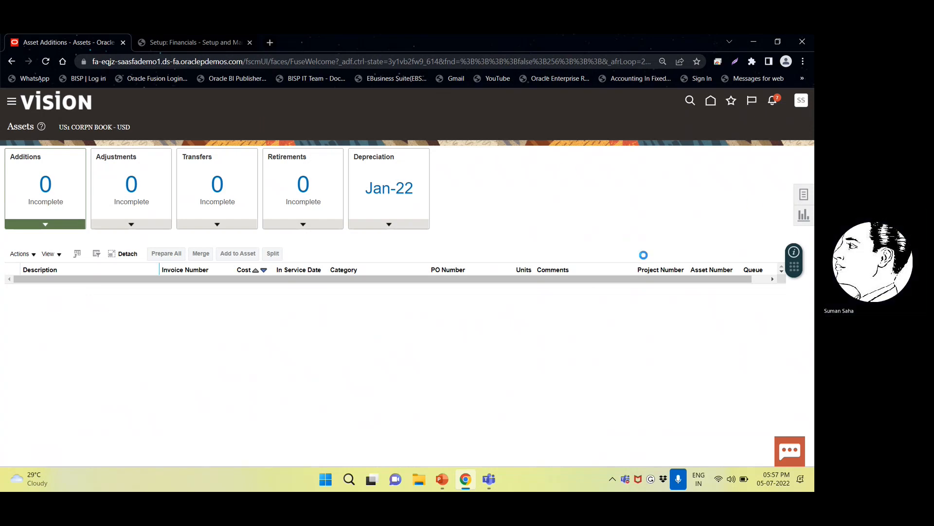
Reopen Asset Inquiry and open the PHOTOCOPY MACHINE asset from the Recent Additions.
left_click(804, 194)
left_click(664, 195)
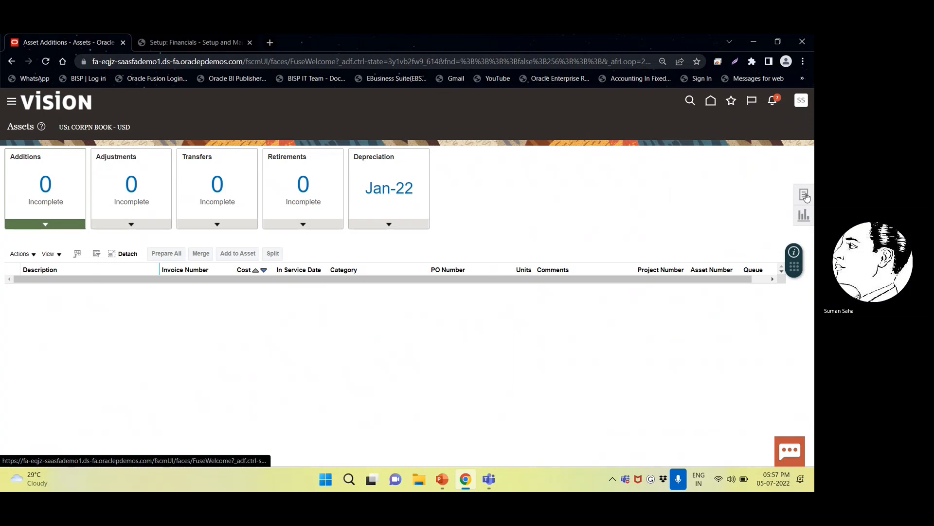
left_click(805, 195)
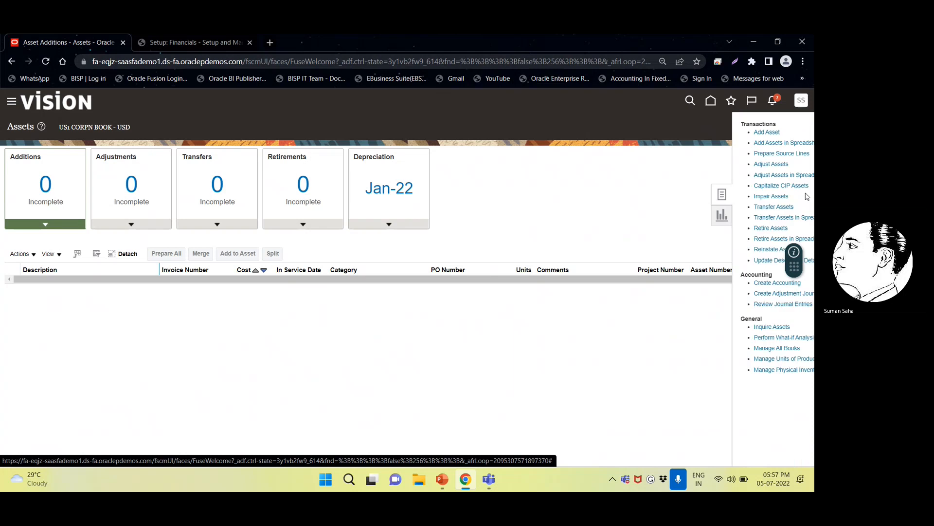
left_click(714, 327)
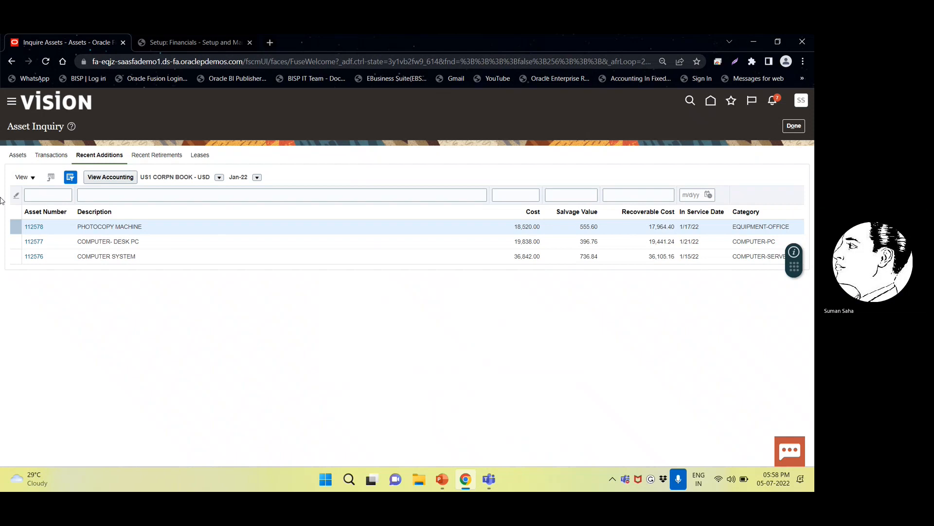
left_click(31, 226)
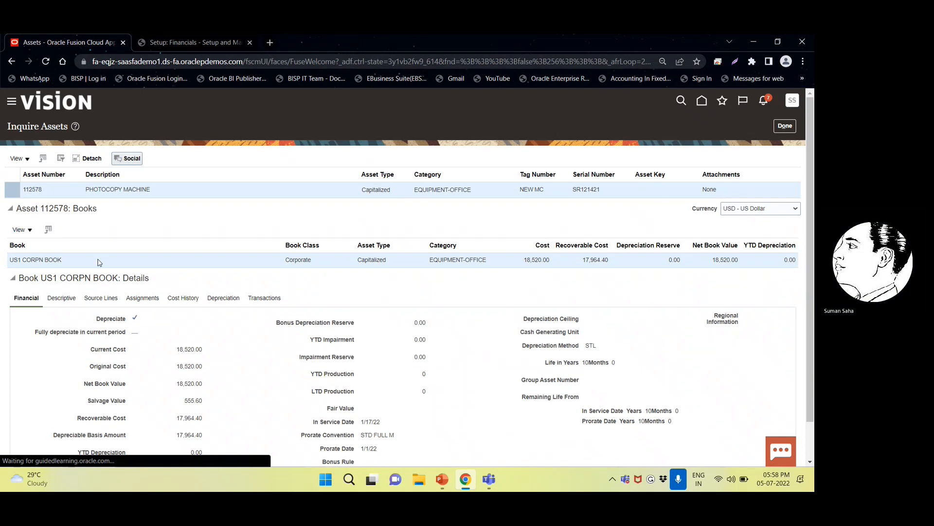
Review the photocopy machine's financial details, source lines and depreciation in US1 CORPN BOOK.
scroll(99, 262, "down", 1)
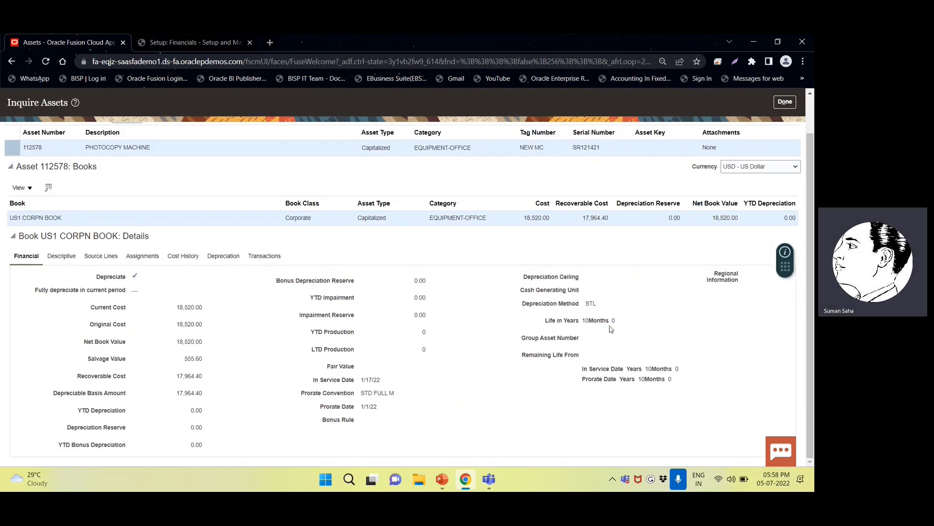
left_click(107, 261)
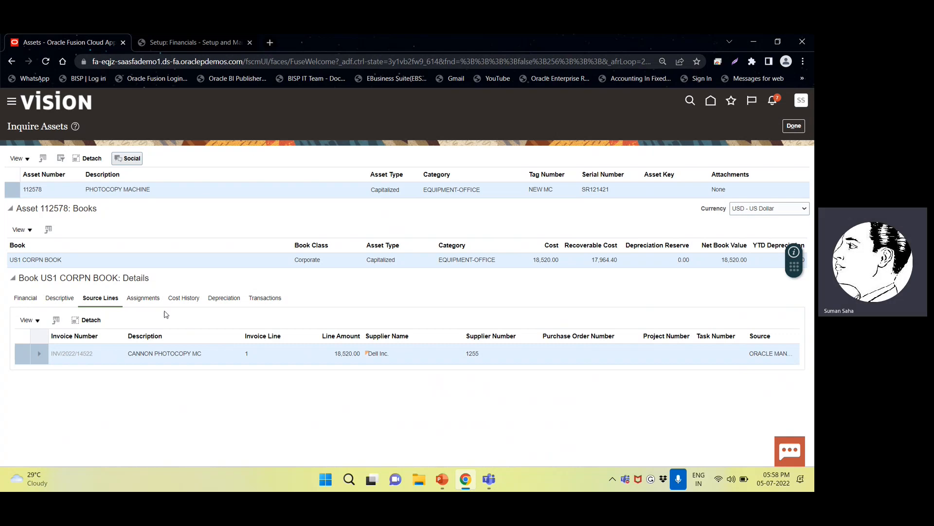
left_click(228, 299)
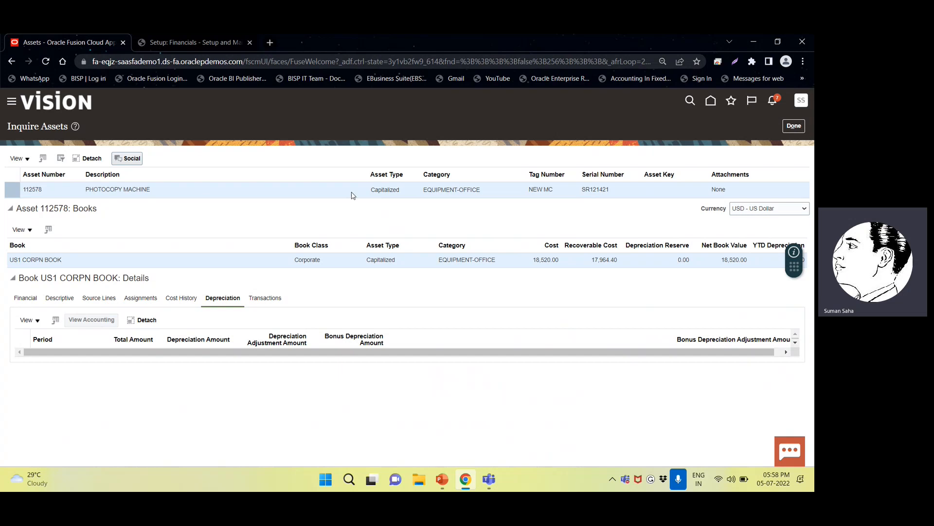
Close the asset inquiry and go to the home page.
left_click(790, 128)
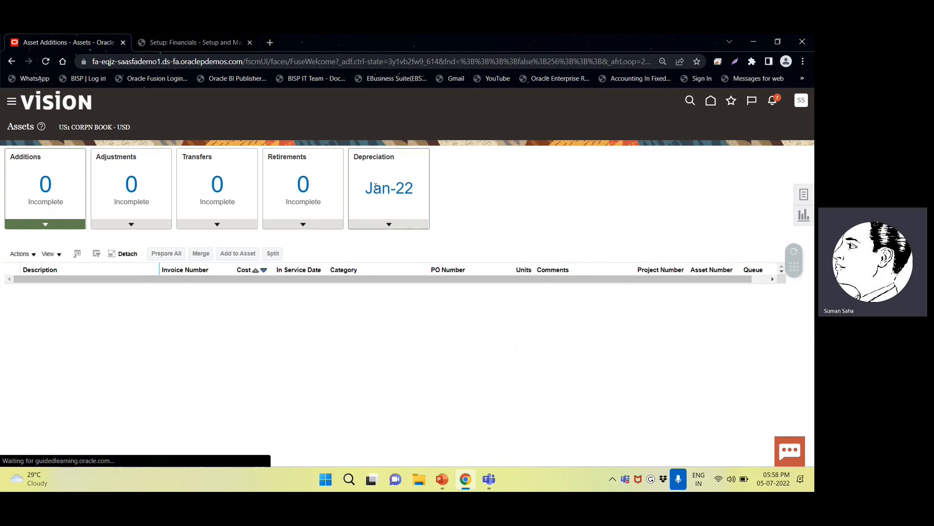
left_click(711, 106)
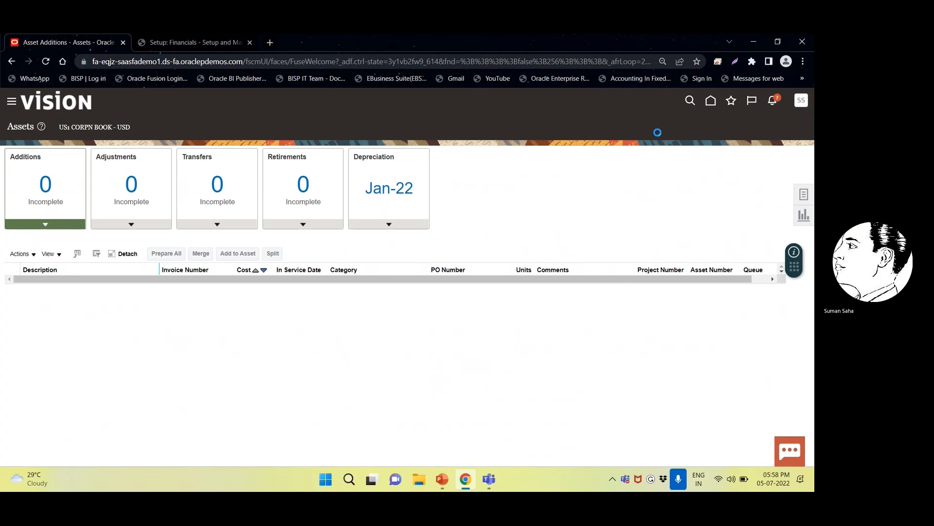
Return from the Financials setup page to the home page and open the Payables Invoices work area.
left_click(183, 42)
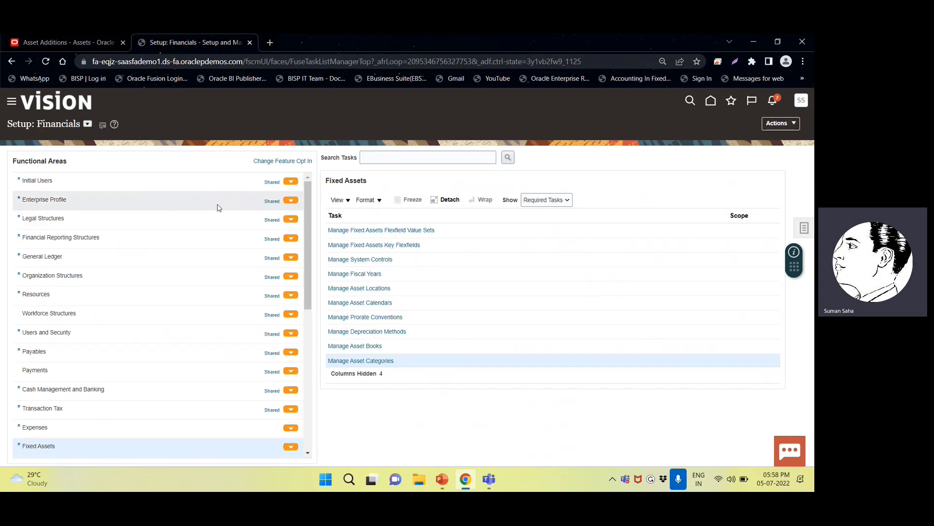
left_click(712, 104)
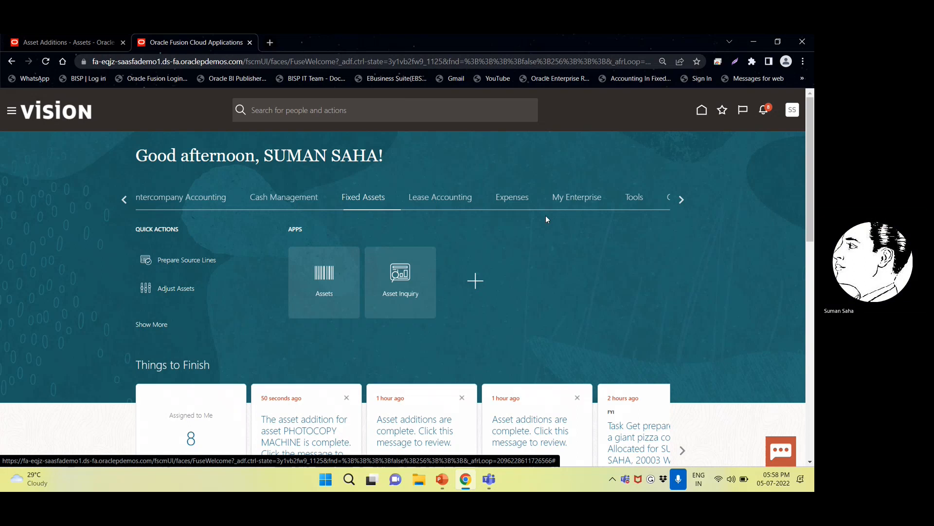
left_click(681, 199)
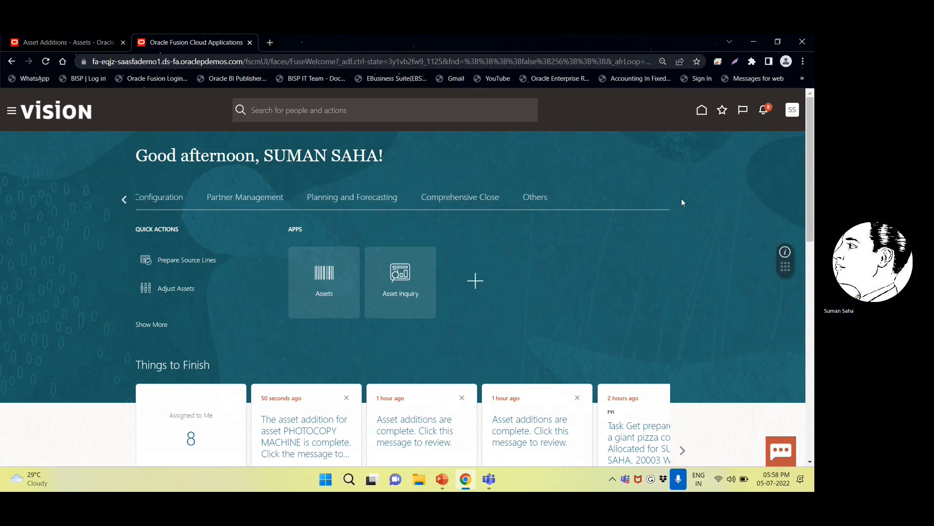
left_click(126, 198)
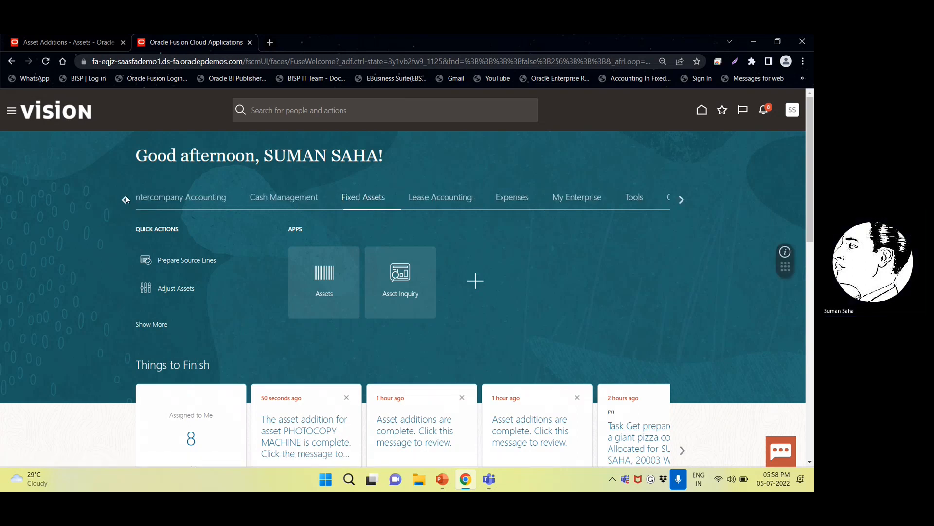
left_click(126, 198)
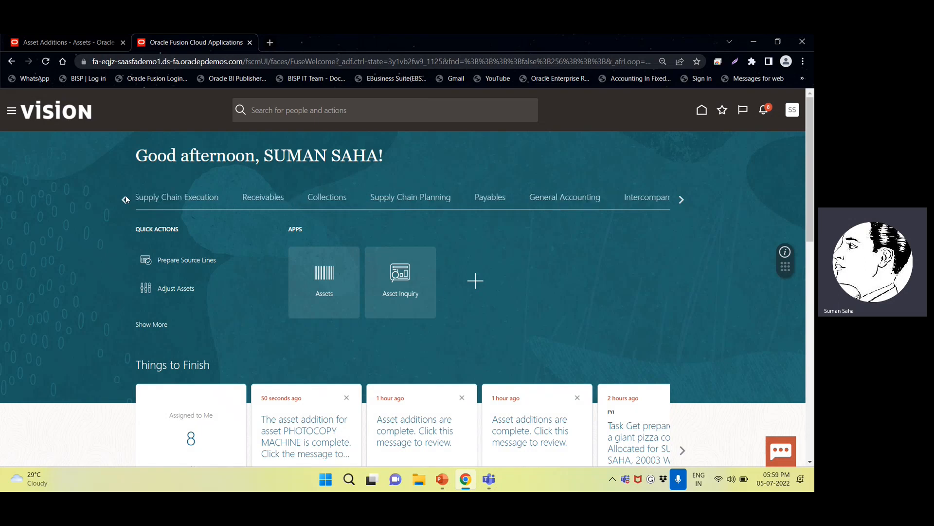
left_click(490, 198)
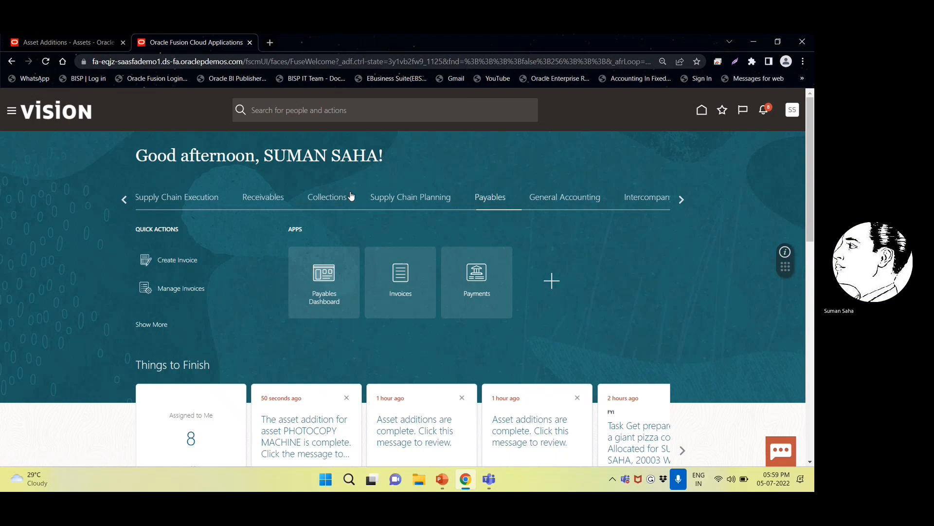
left_click(414, 278)
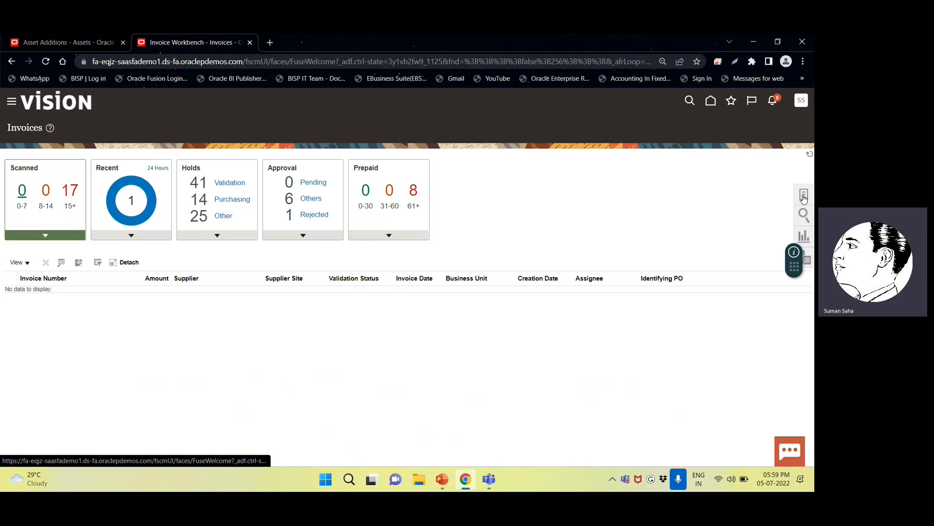
Start creating a new invoice and dismiss the required-field error messages.
left_click(804, 197)
left_click(712, 133)
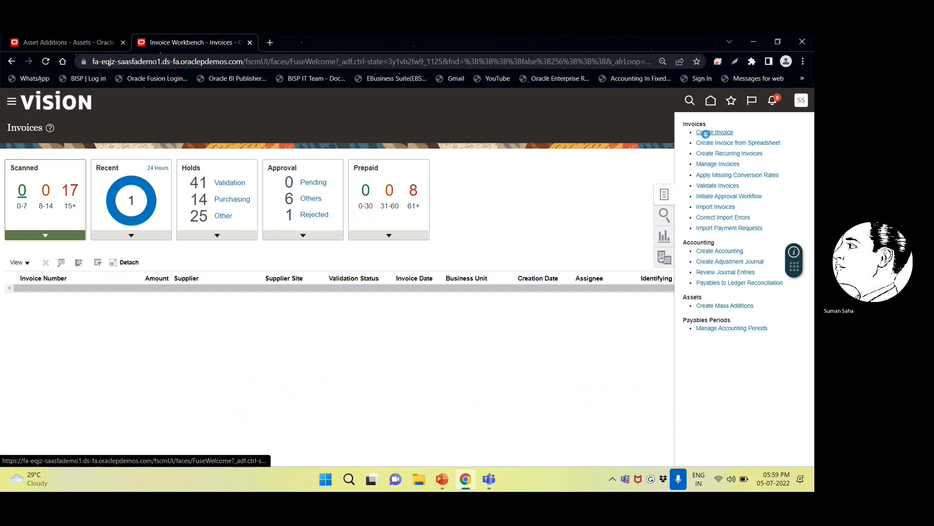
left_click(708, 131)
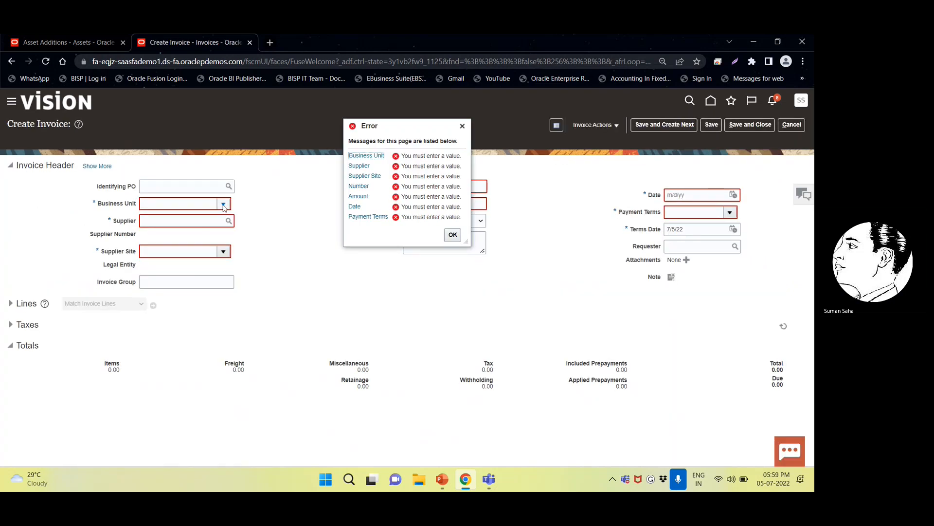
left_click(249, 300)
left_click(192, 189)
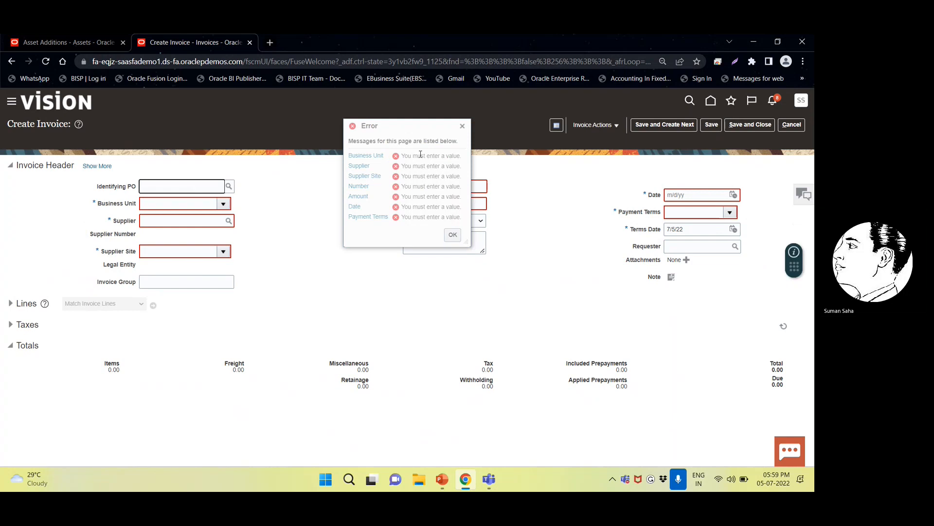
left_click(462, 126)
left_click(153, 189)
Try to set the invoice's business unit by searching the business units for US1.
left_click(213, 204)
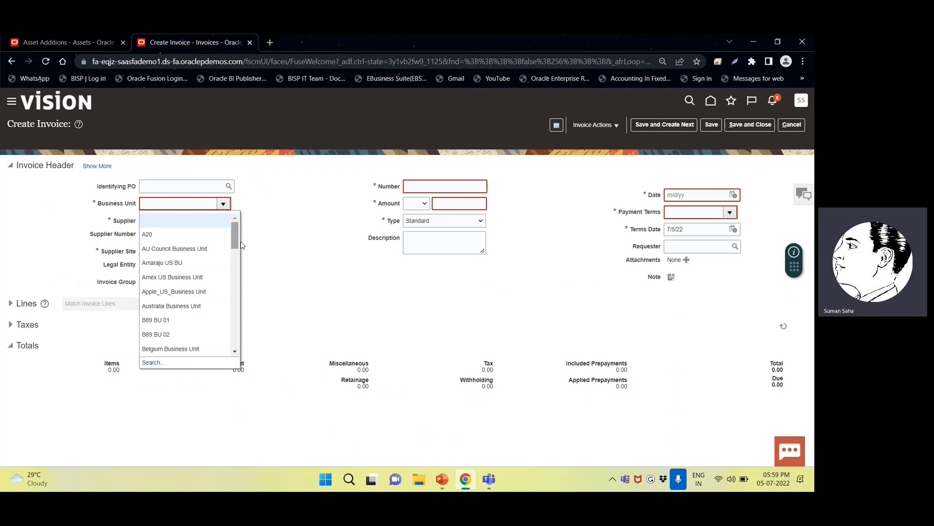
left_click_drag(235, 241, 226, 340)
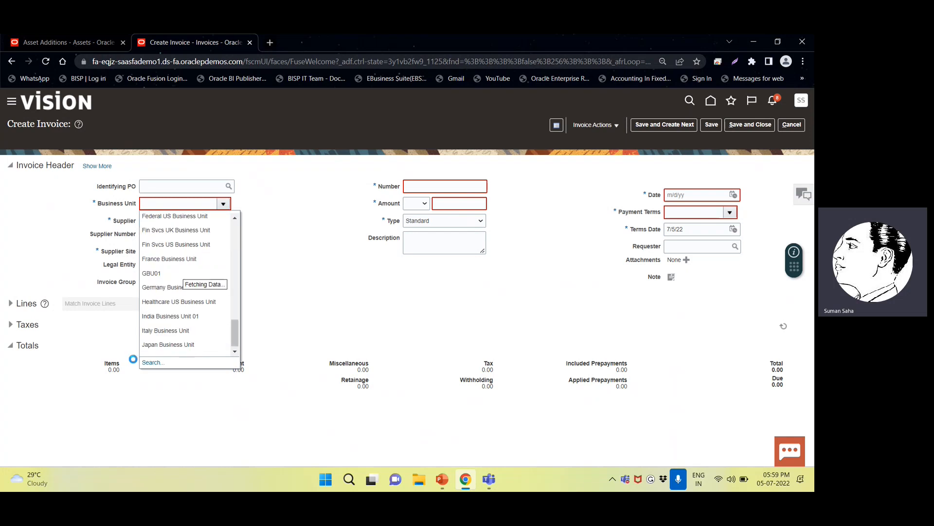
left_click(152, 363)
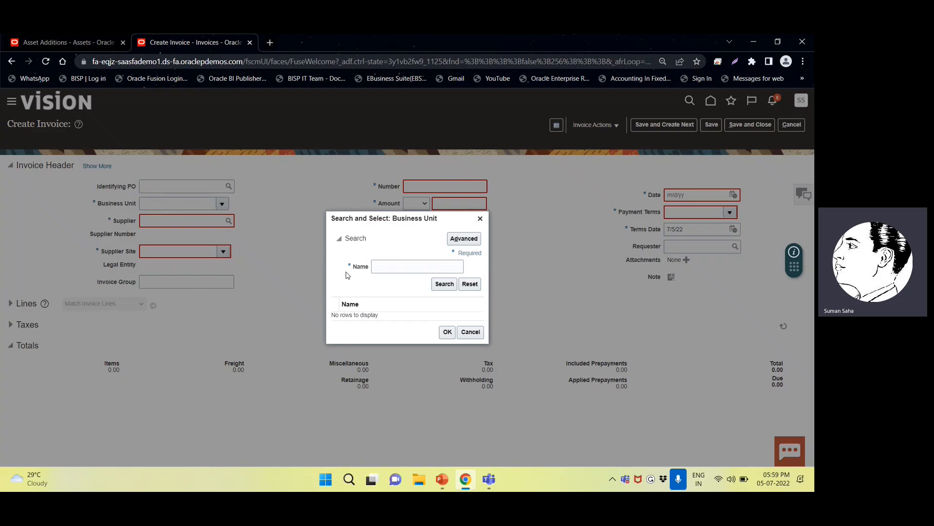
left_click(390, 265)
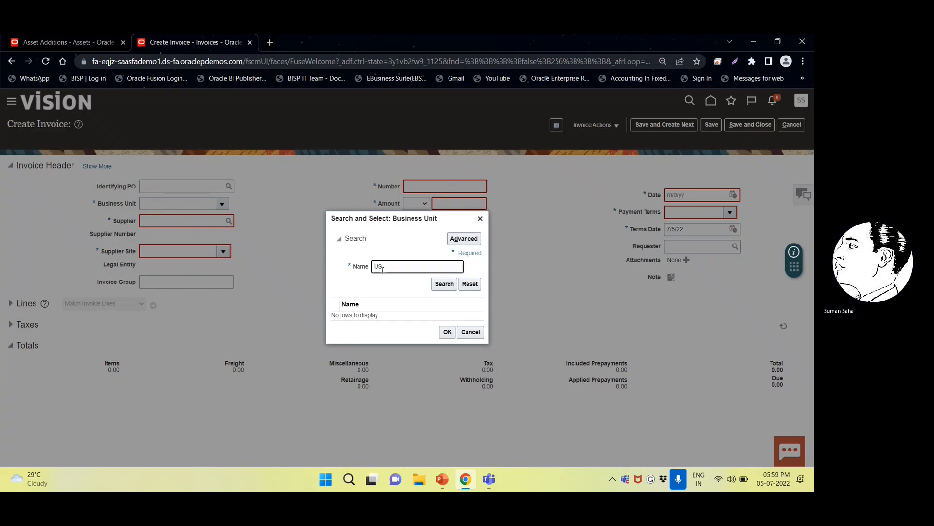
type("US1")
left_click(444, 283)
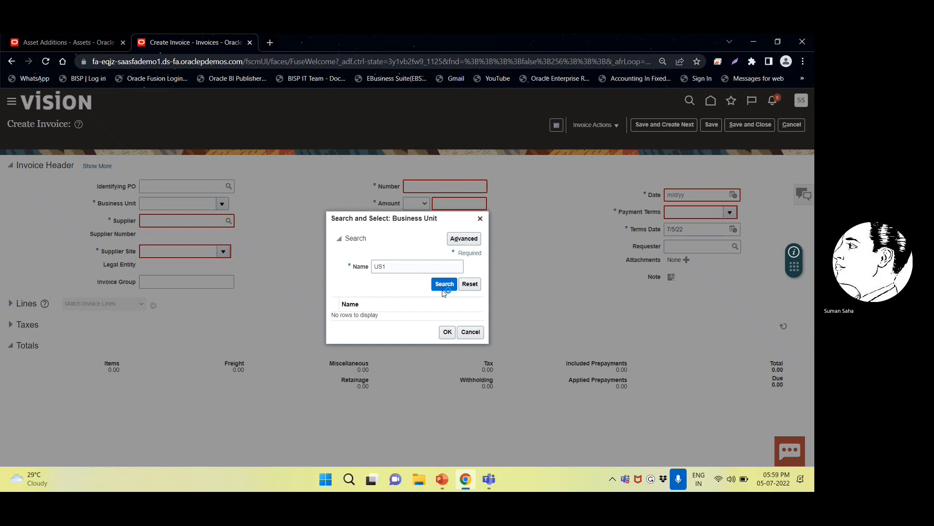
left_click(389, 316)
left_click(454, 340)
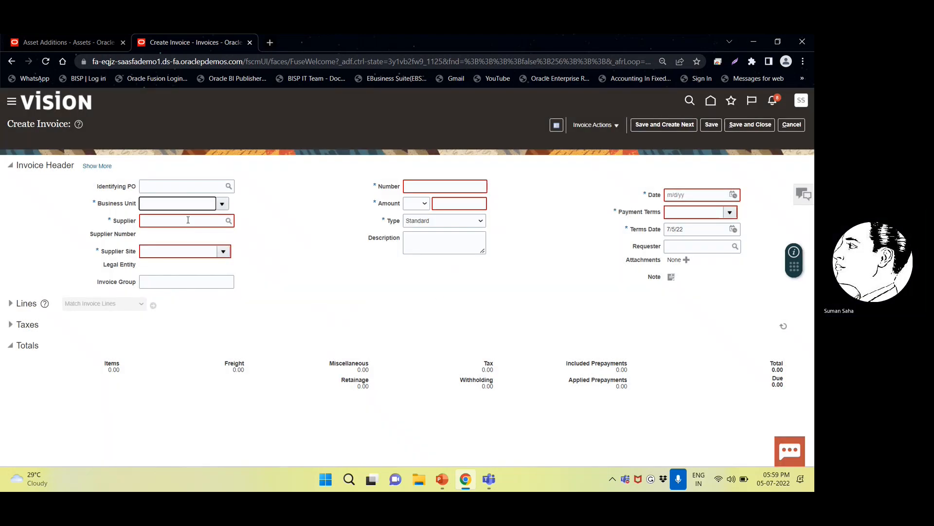
left_click(188, 220)
Search the business units for US1 again and assign US1 Business Unit to the invoice.
left_click(222, 203)
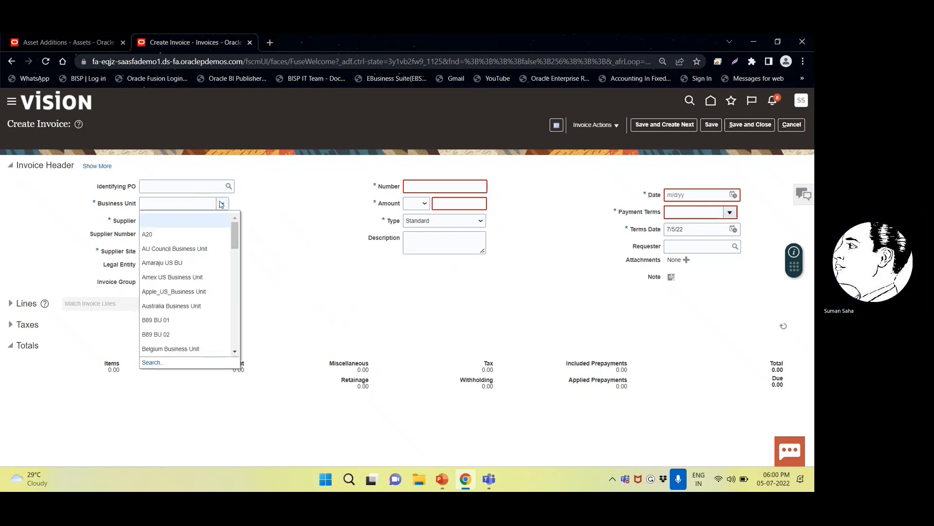
left_click(149, 363)
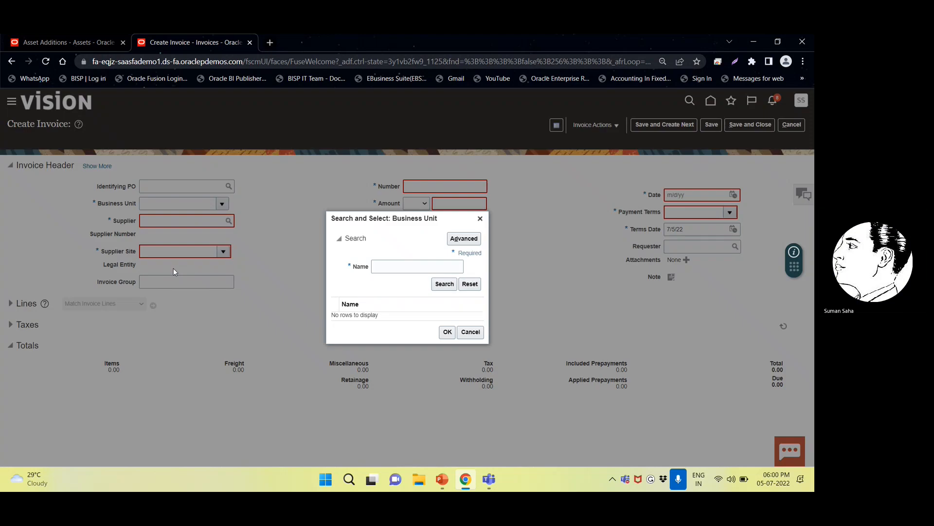
left_click(386, 264)
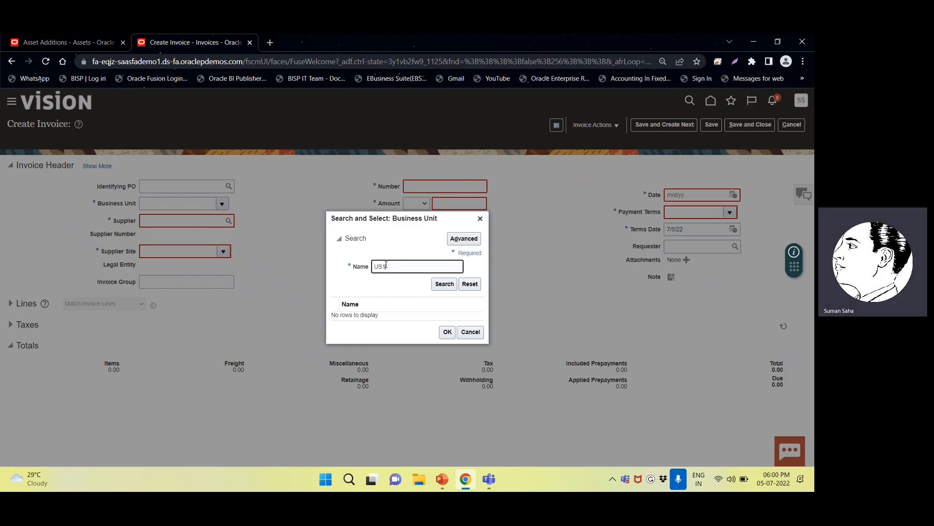
left_click(449, 284)
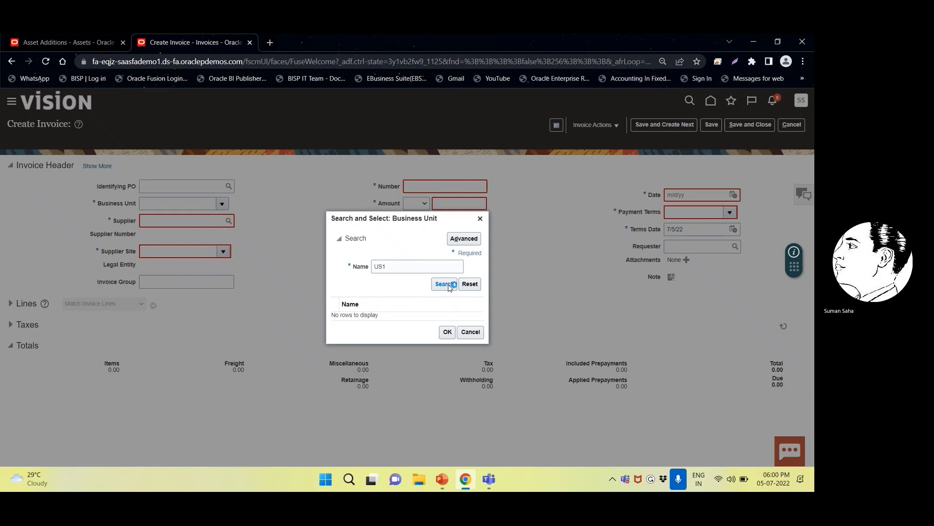
left_click(406, 314)
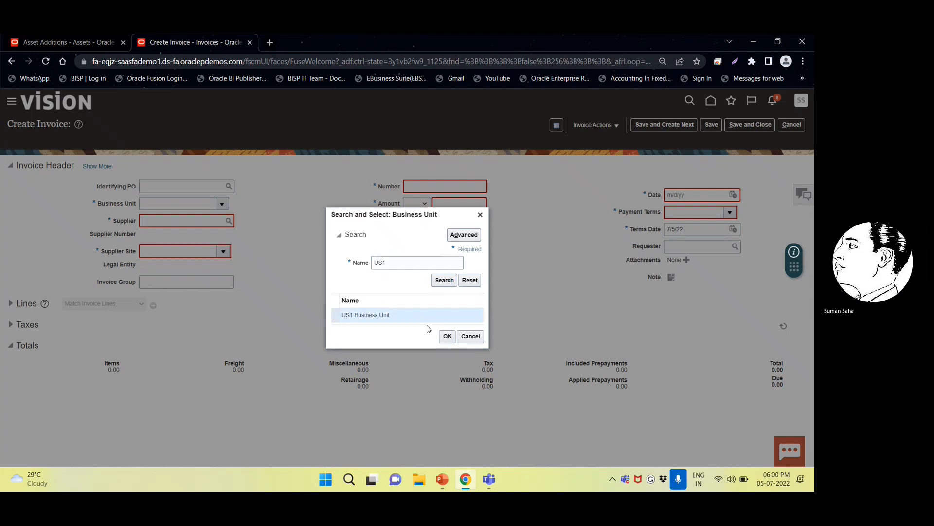
left_click(447, 336)
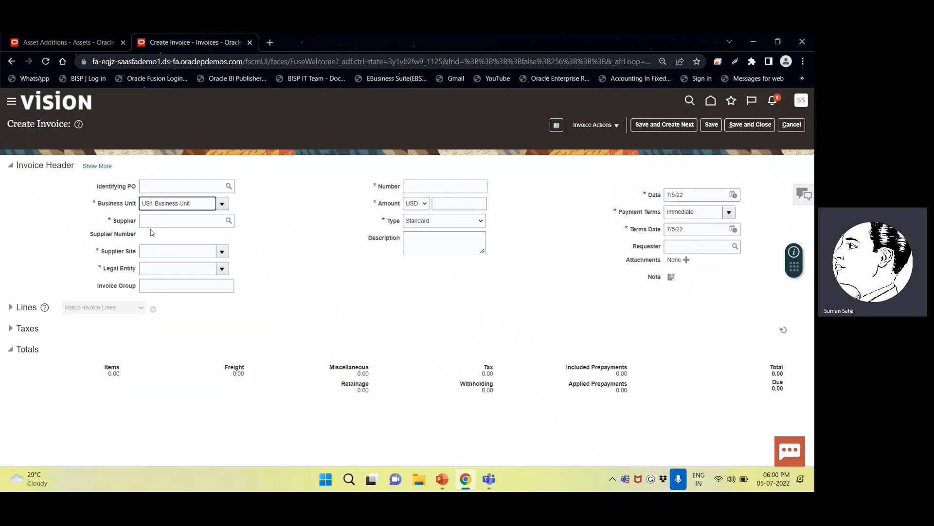
Set the invoice's supplier to Dell Inc. with the supplier site Dell US1.
left_click(150, 217)
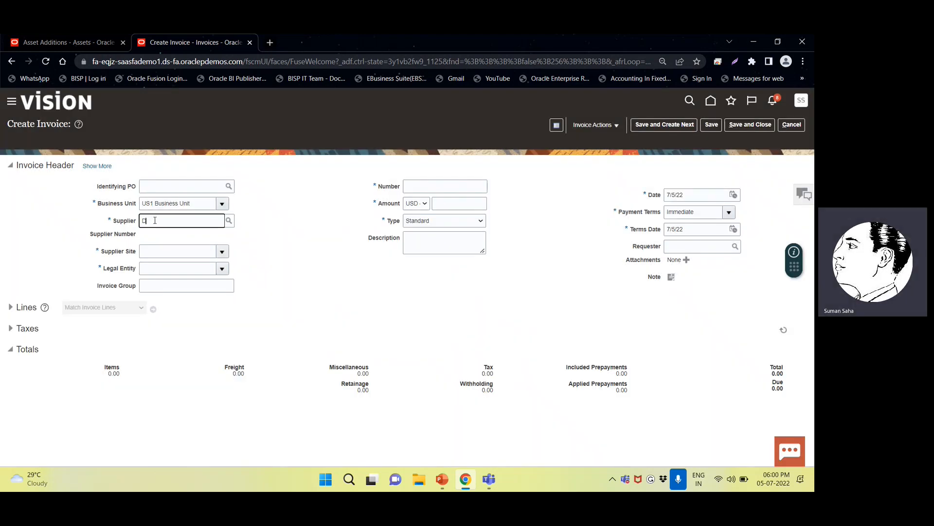
type("DELL")
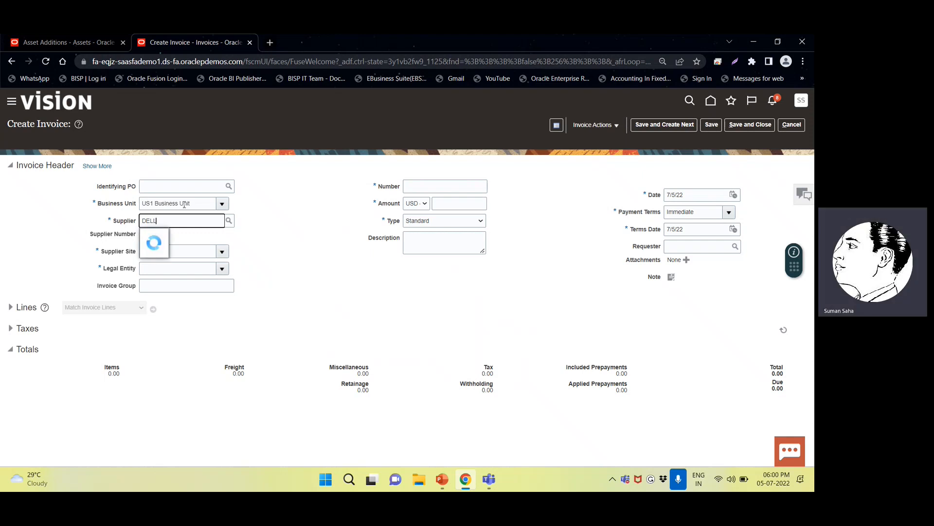
left_click(167, 236)
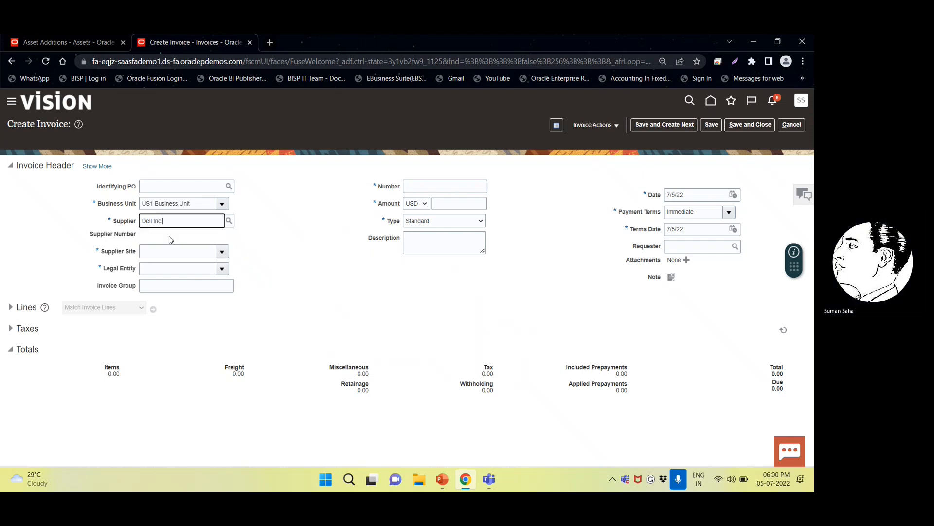
left_click(162, 254)
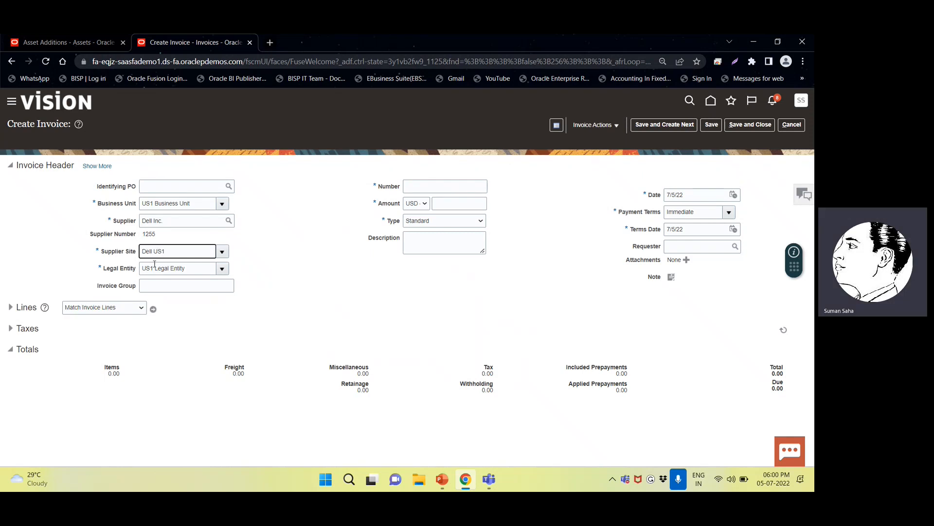
Enter invoice number DELL/2022/11122, an amount of 48,000 USD and the description COMPUTER SYSTEM in the invoice header.
left_click(431, 185)
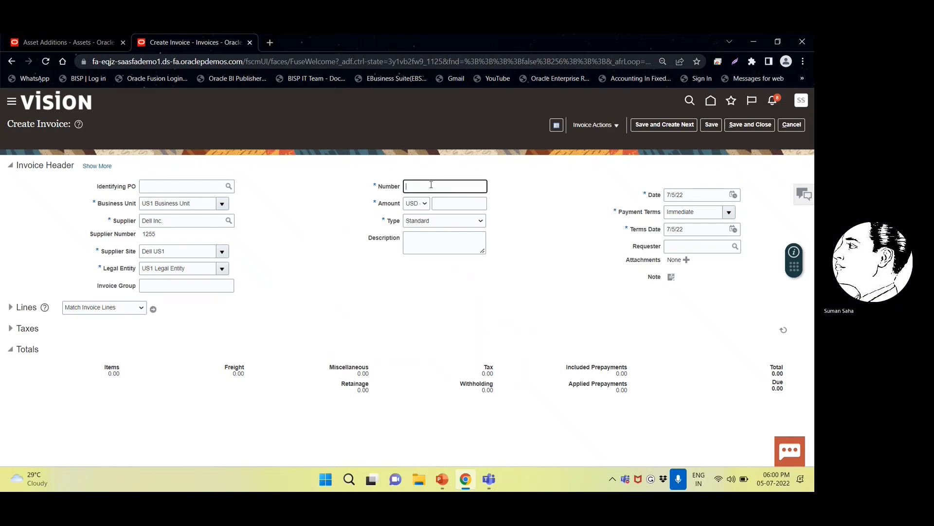
type("DELL/2022/11122")
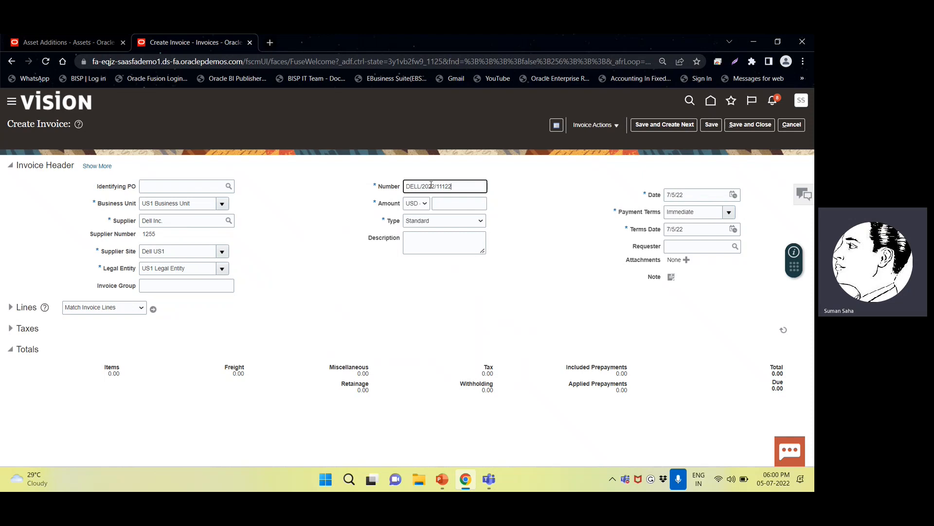
key("Tab")
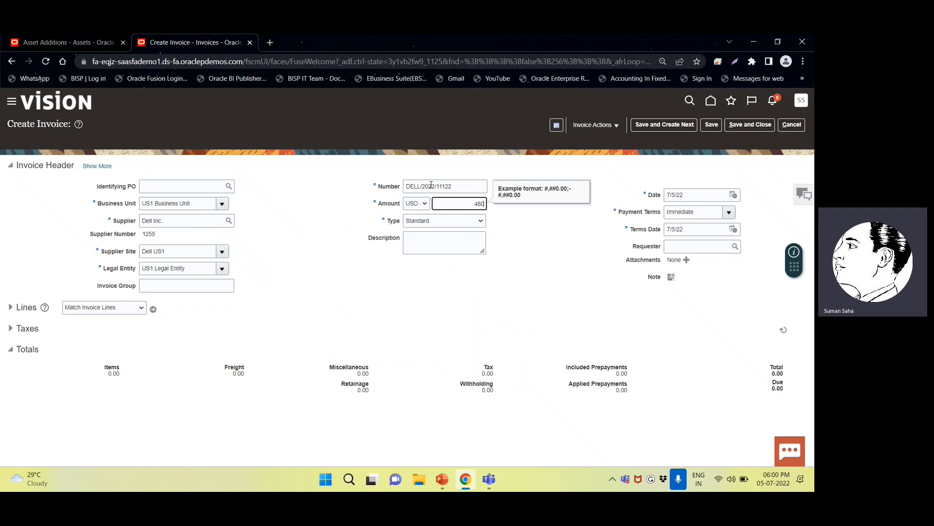
key("Tab")
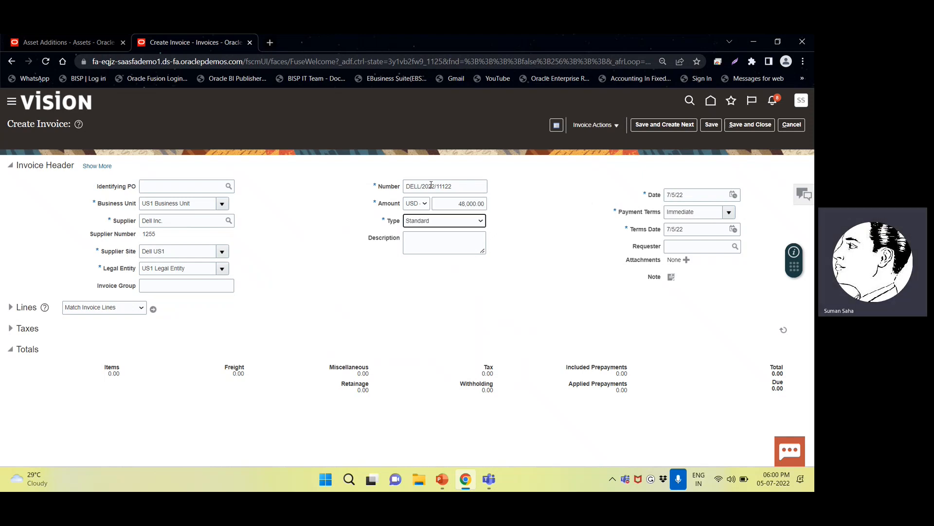
left_click(429, 240)
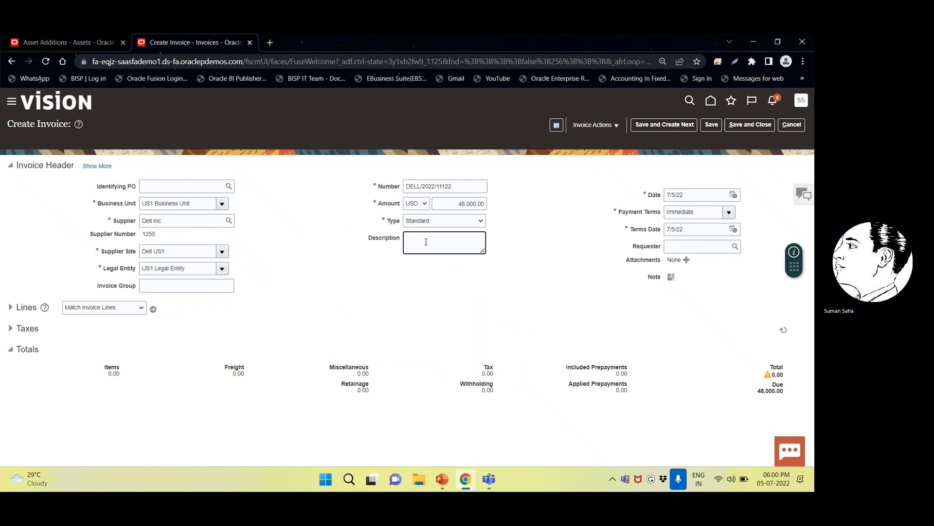
type("COMPUTER SYSTEM")
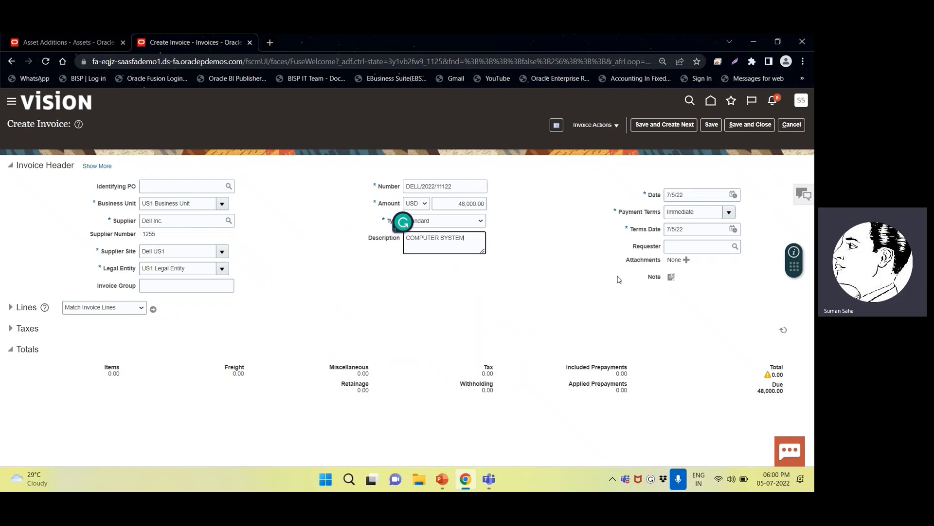
Expand the invoice lines and set the amount of item line 1 to 18,500.
left_click(11, 308)
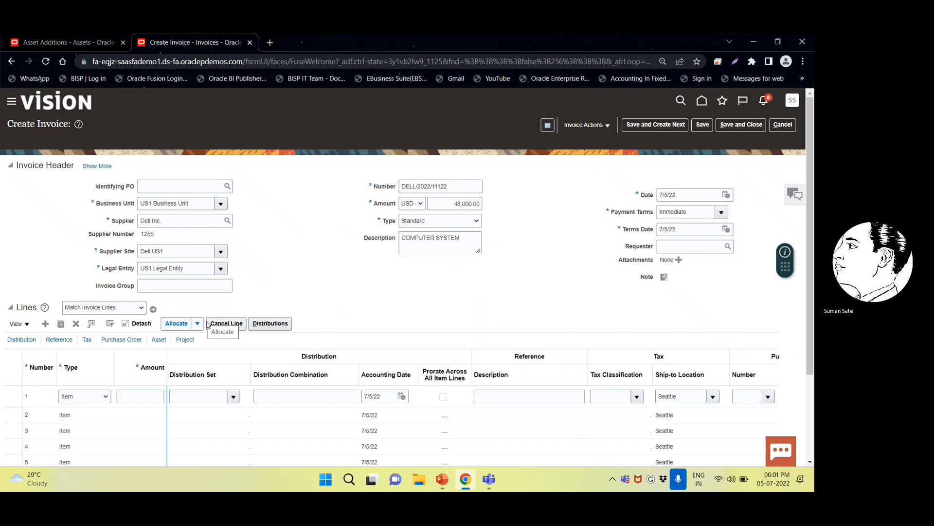
left_click(141, 395)
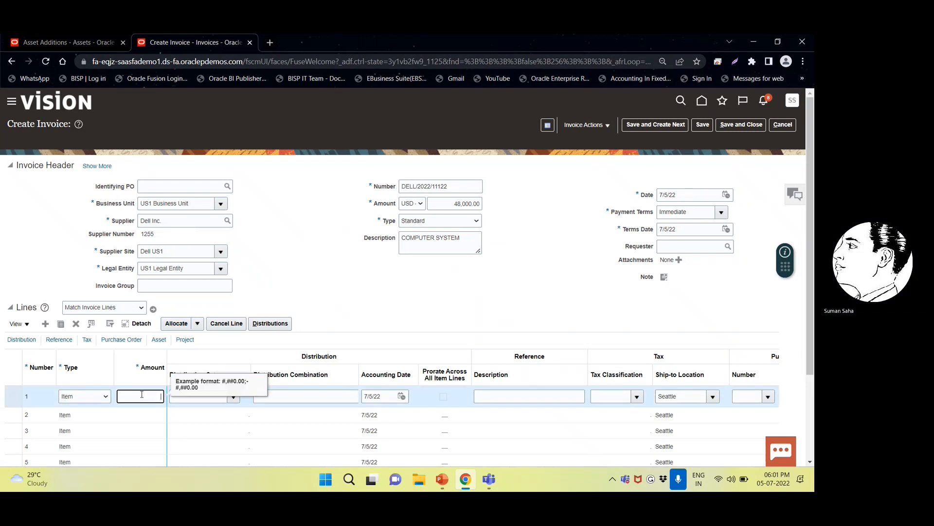
type("18500")
key("Tab")
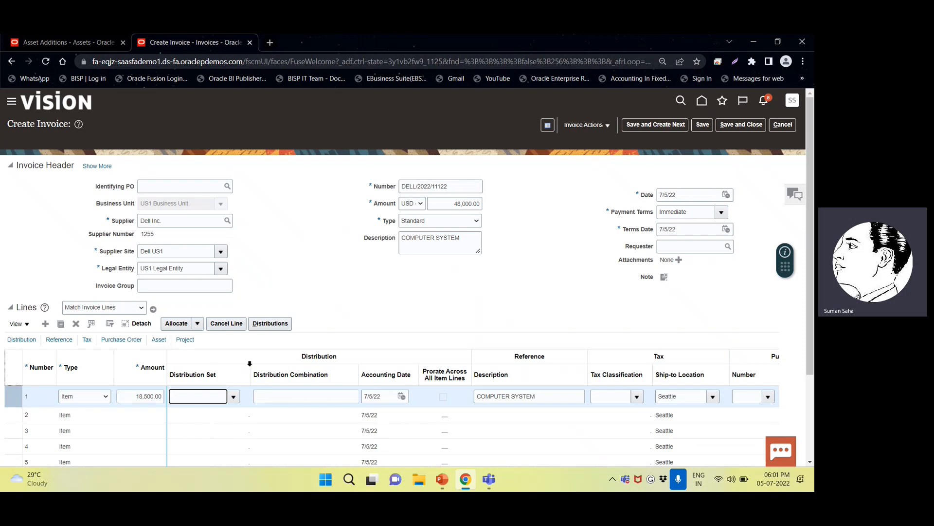
Give invoice line 1 a distribution combination with the Asset Clearing account 15910, found by searching account descriptions for ASSET.
left_click_drag(359, 366, 372, 368)
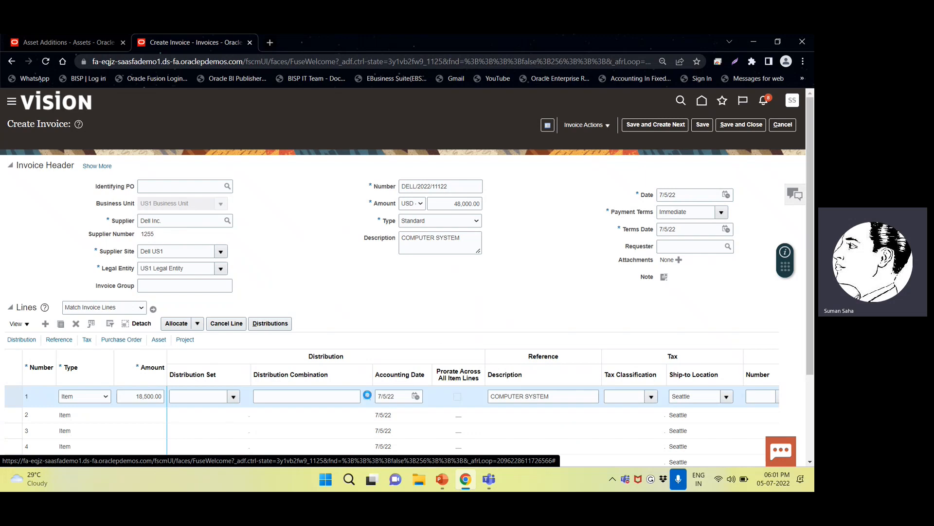
left_click(367, 395)
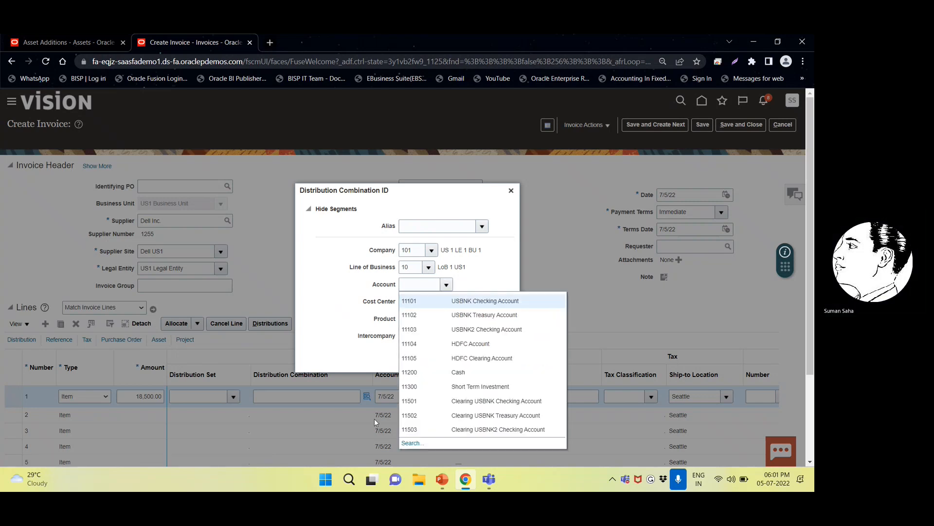
left_click(412, 443)
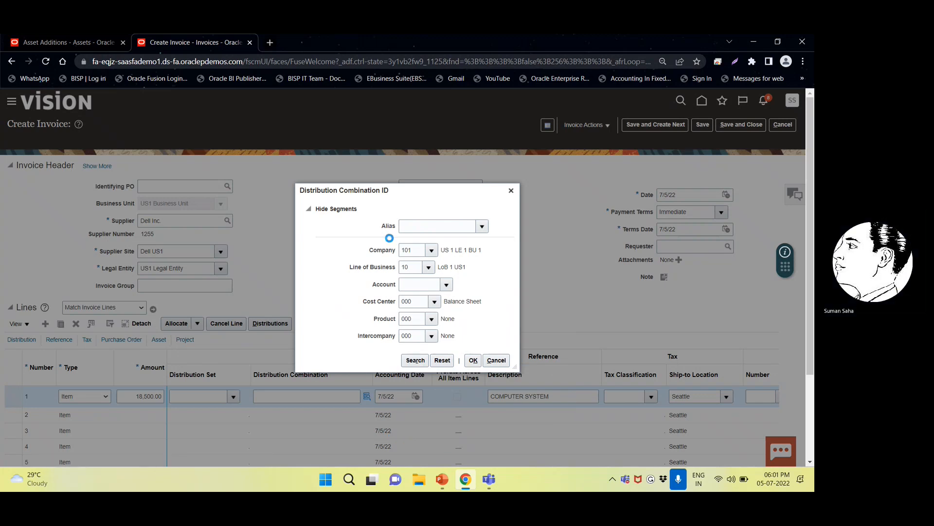
left_click(390, 282)
type("ASSET")
left_click(450, 297)
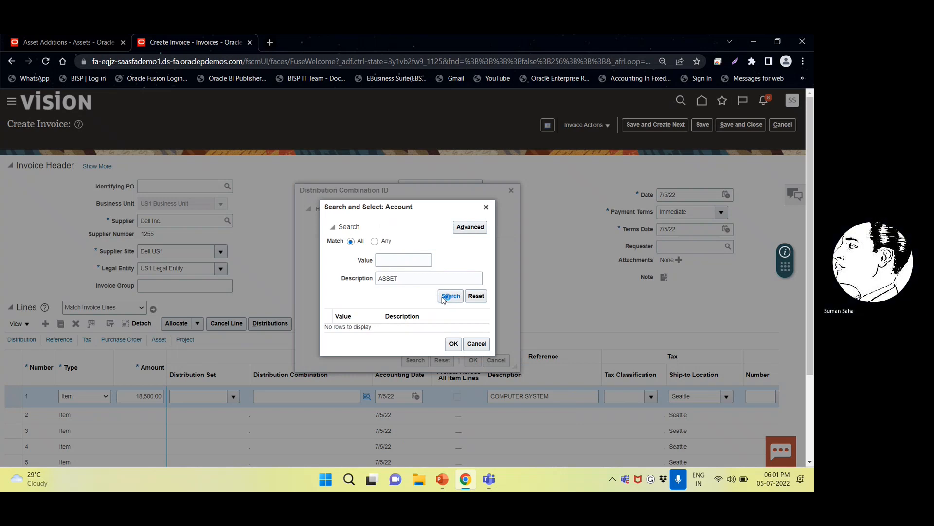
left_click(404, 298)
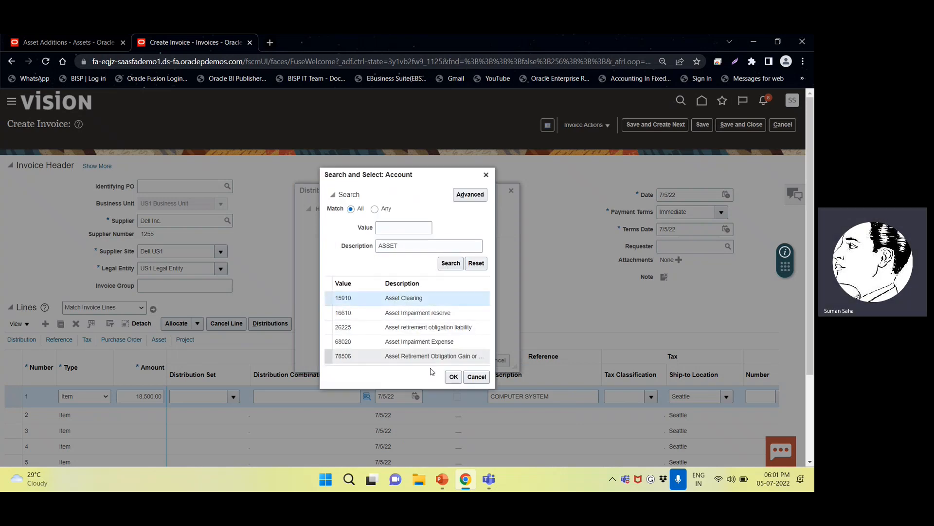
left_click(452, 377)
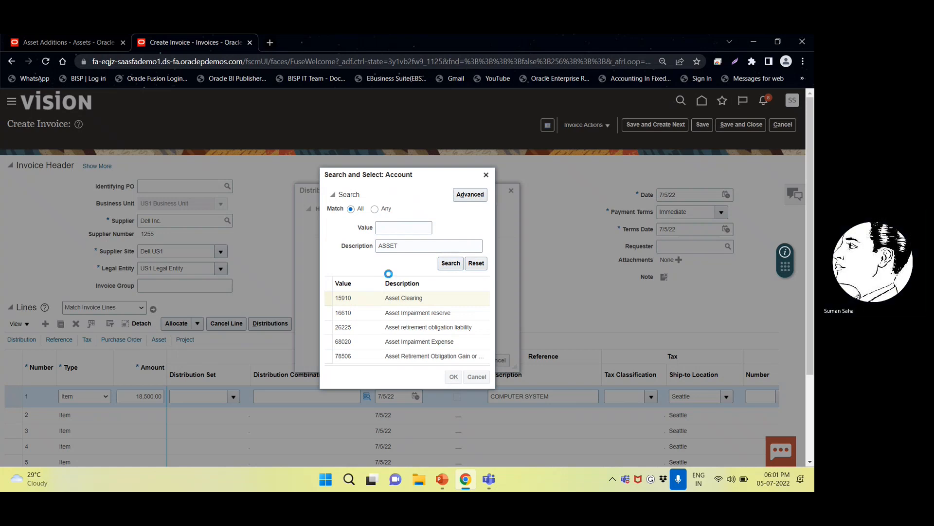
left_click(473, 360)
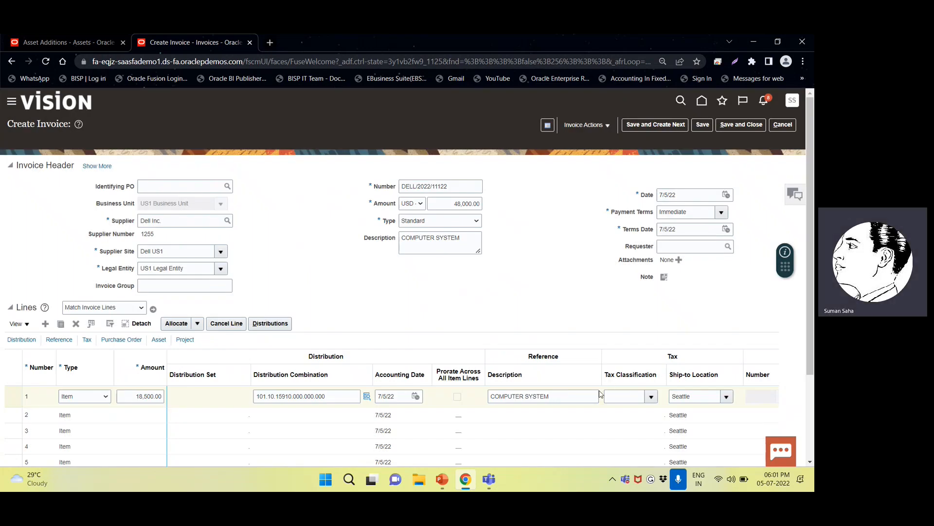
Change the description of invoice line 1 to COMPUTER SERVER and turn on Track as Asset for it.
left_click(556, 396)
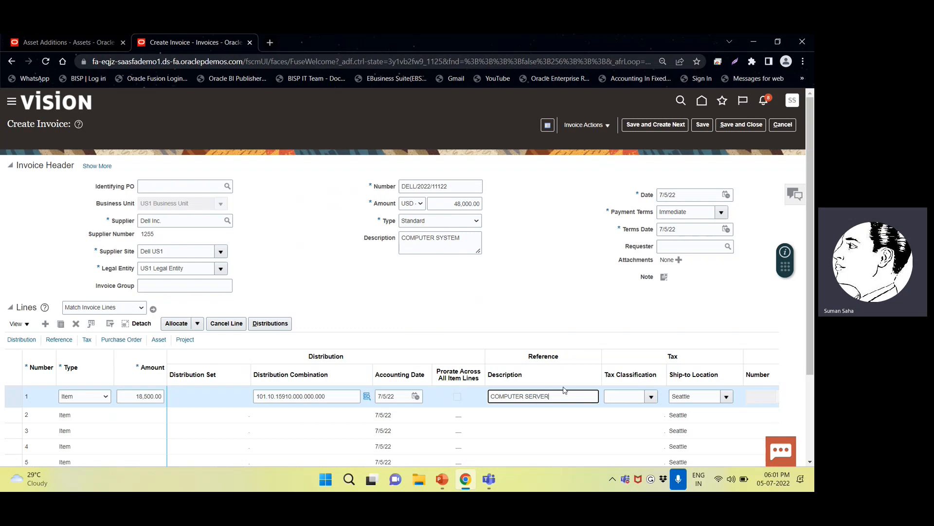
key("Tab")
key("Tab")
key("Tab")
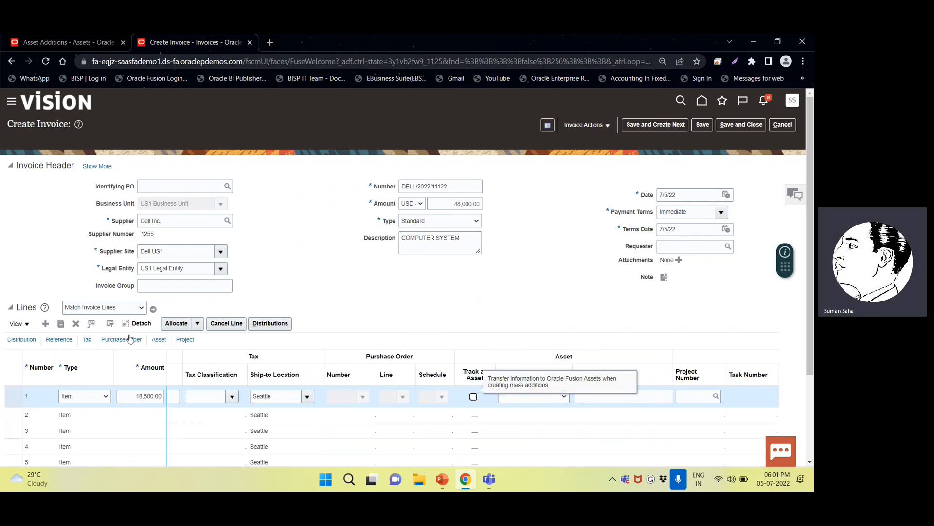
left_click(159, 340)
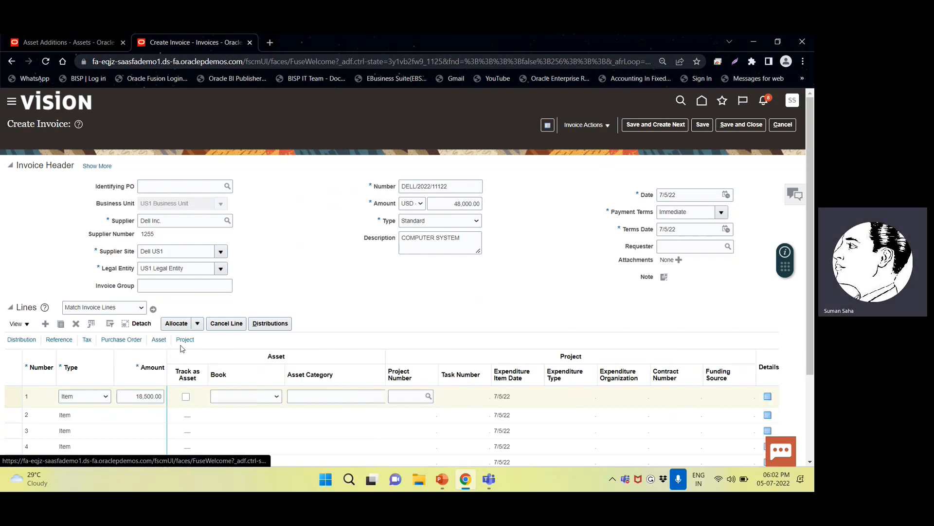
left_click(186, 397)
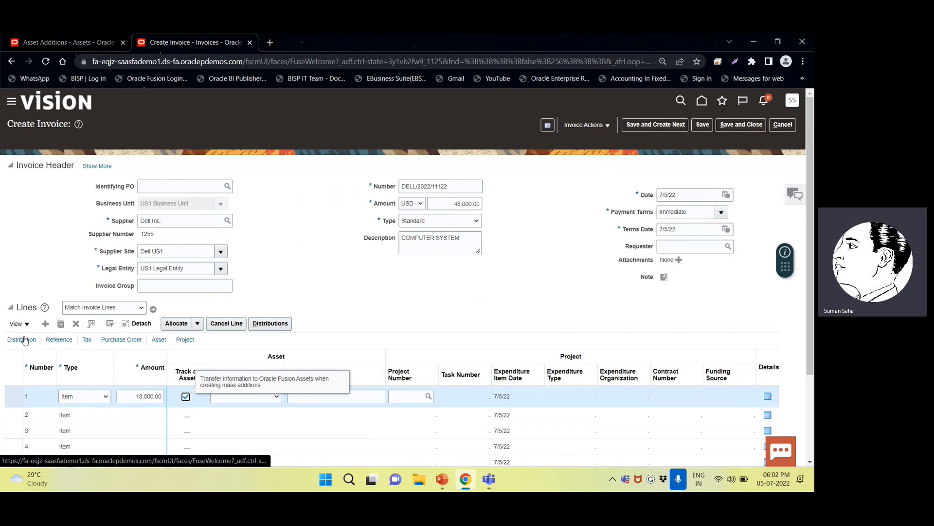
left_click(17, 323)
mouse_move(63, 355)
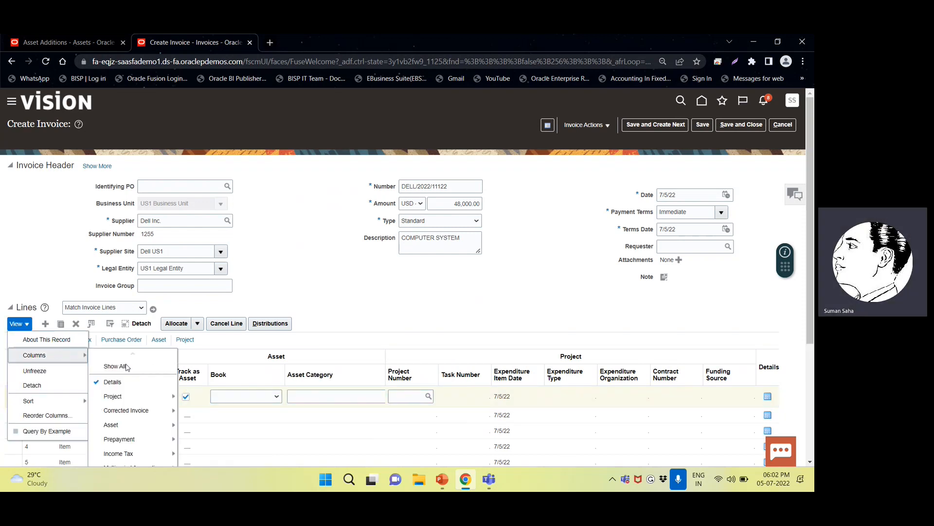
scroll(127, 430, "down", 1)
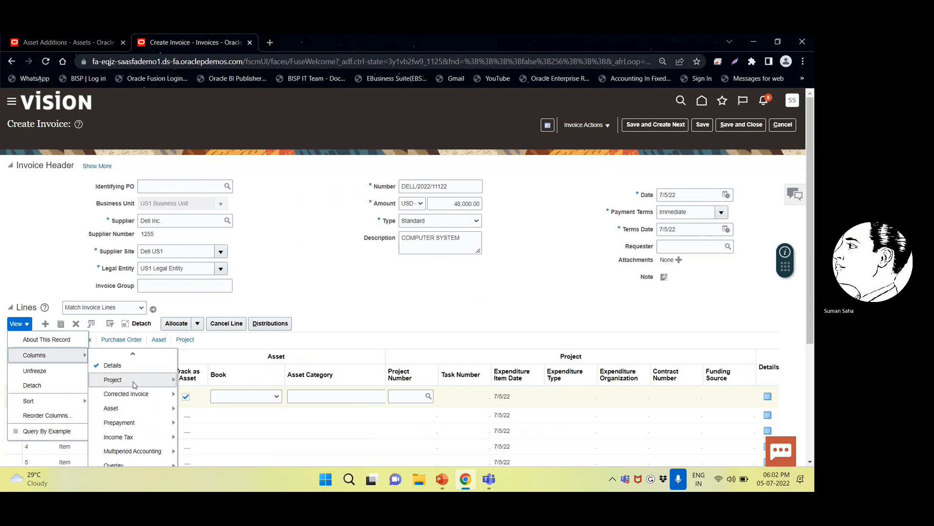
mouse_move(126, 408)
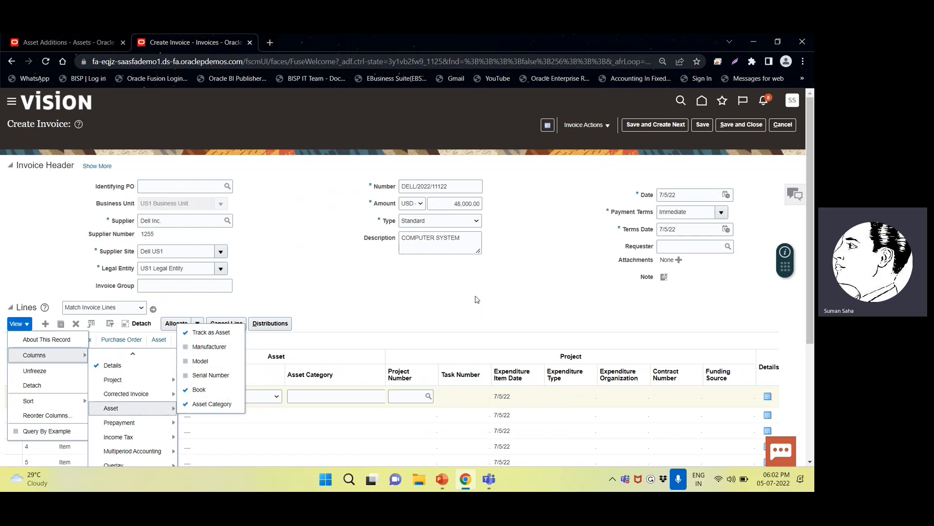
left_click(477, 299)
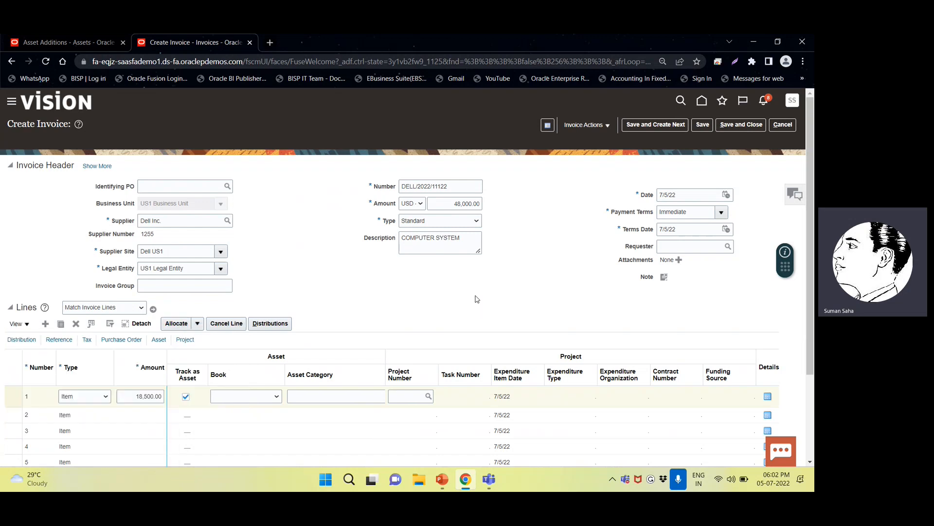
Set the asset book of invoice line 1 to US1 CORPN BOOK.
left_click(231, 397)
scroll(272, 327, "down", 1)
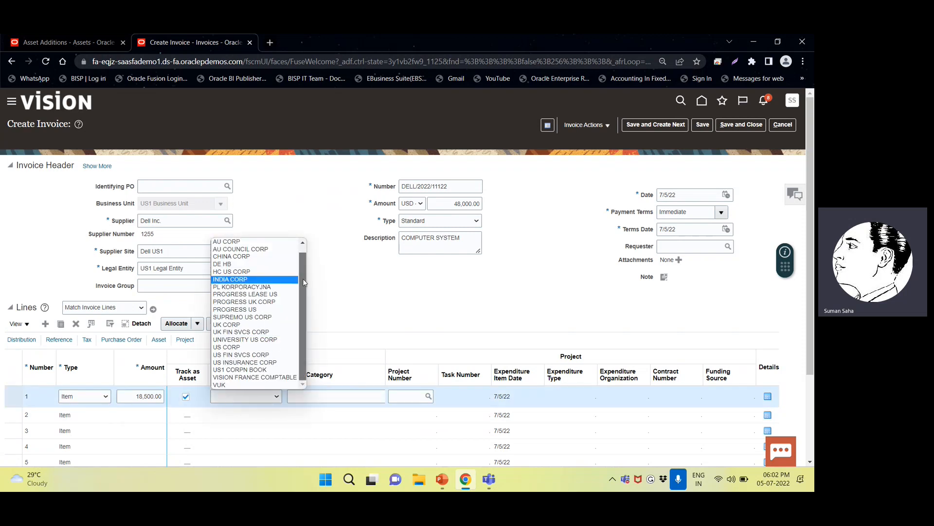
left_click(255, 369)
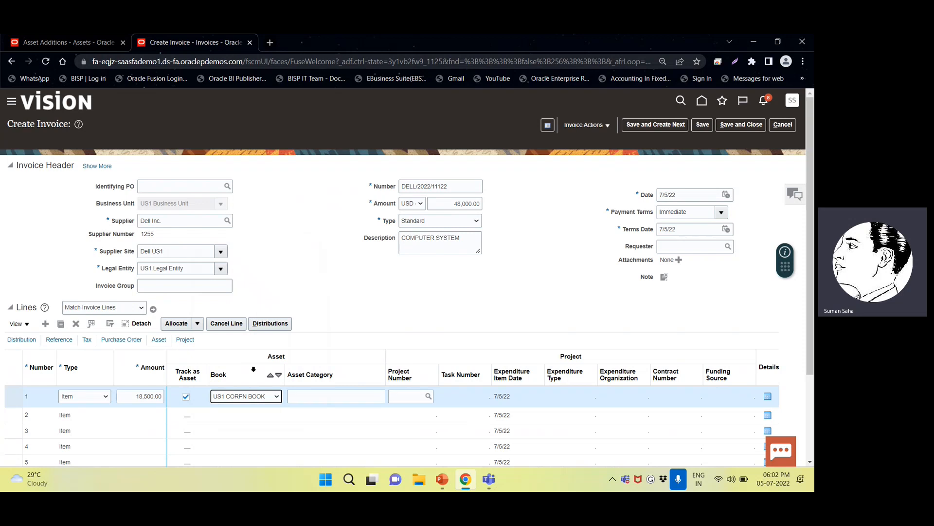
Widen the Asset Category column of the invoice lines until its lookup control fits.
left_click(303, 397)
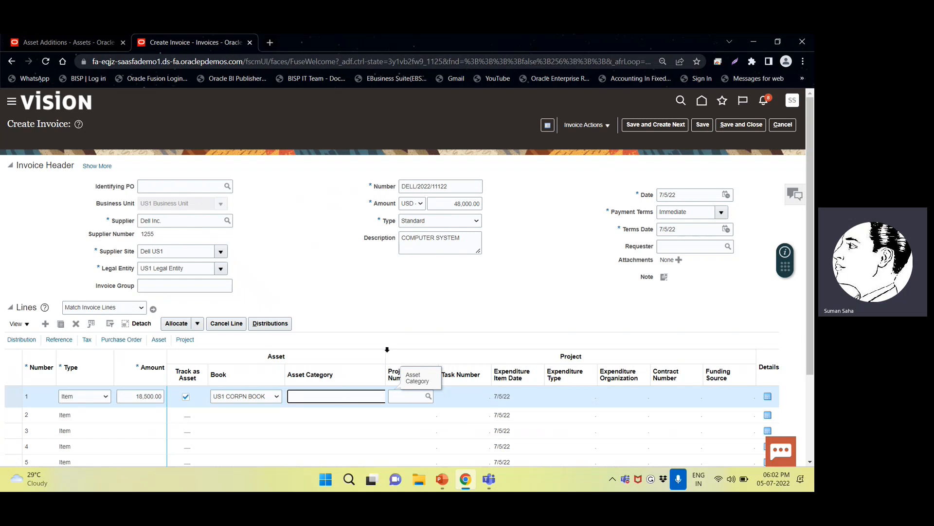
left_click_drag(386, 348, 397, 354)
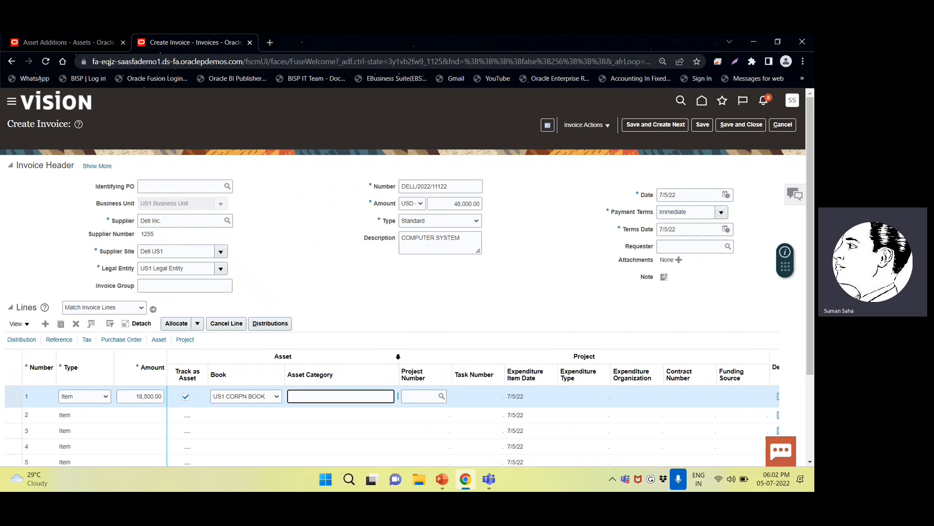
left_click(397, 354)
left_click(403, 356)
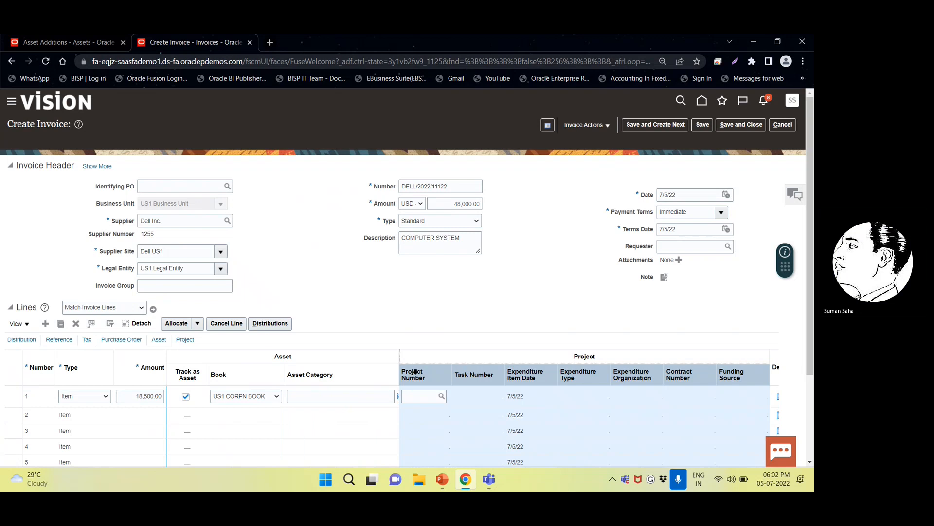
left_click_drag(398, 352, 417, 353)
left_click(401, 384)
left_click(369, 392)
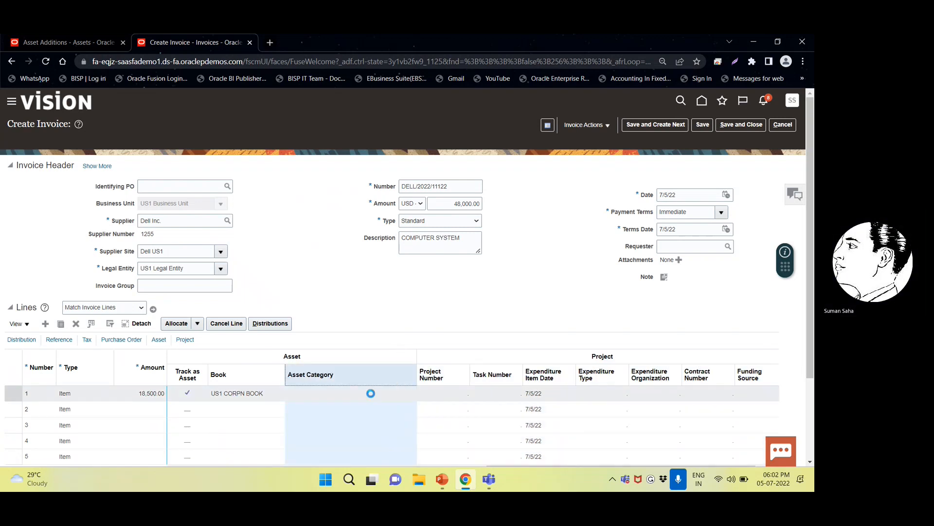
left_click_drag(417, 375, 427, 373)
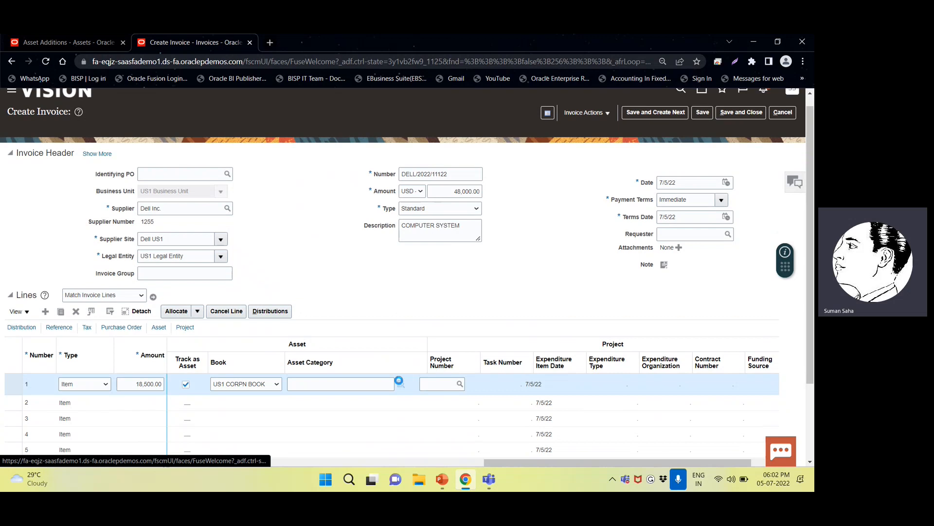
Search the asset categories and assign major category COMPUTER with minor category SERVER to invoice line 1.
left_click(399, 381)
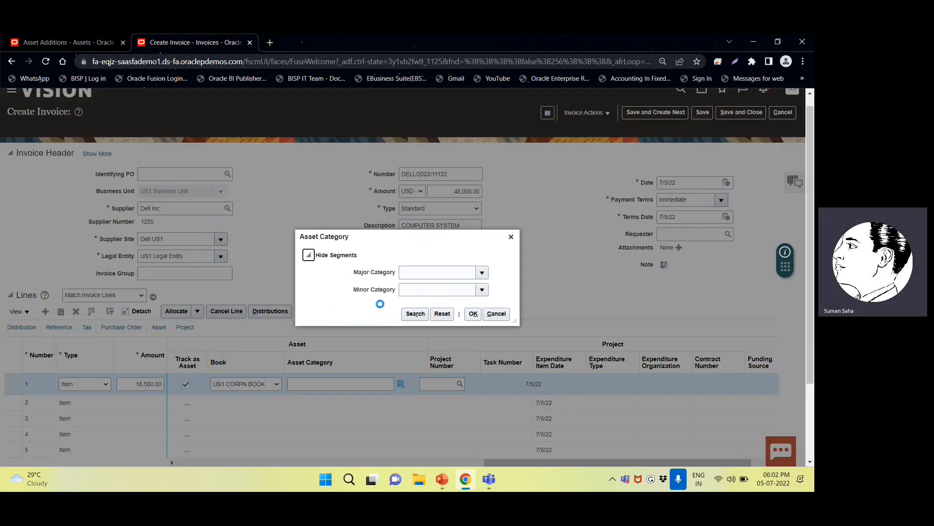
left_click(418, 272)
left_click(416, 314)
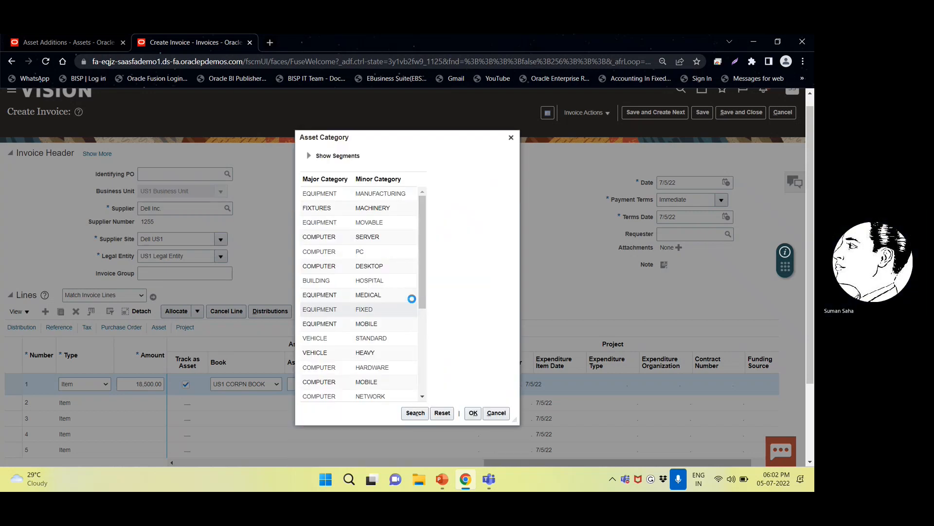
left_click(329, 237)
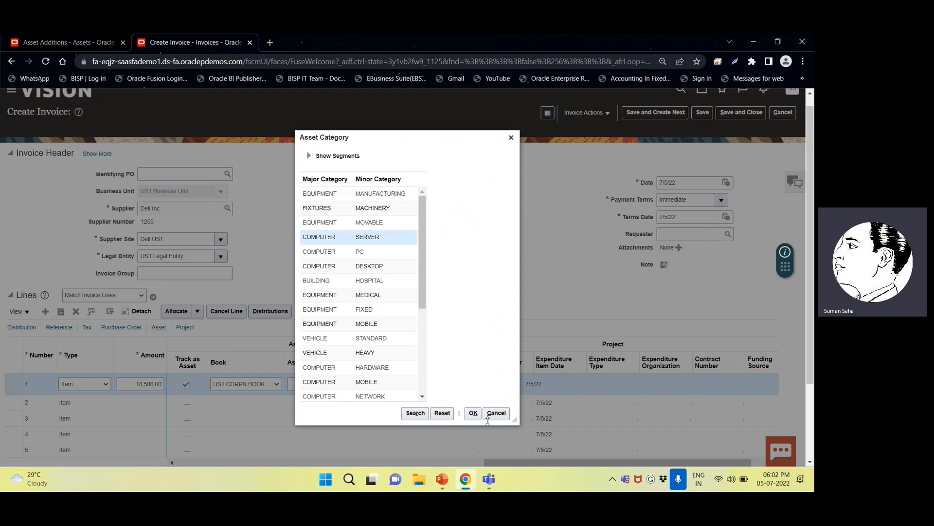
left_click(471, 413)
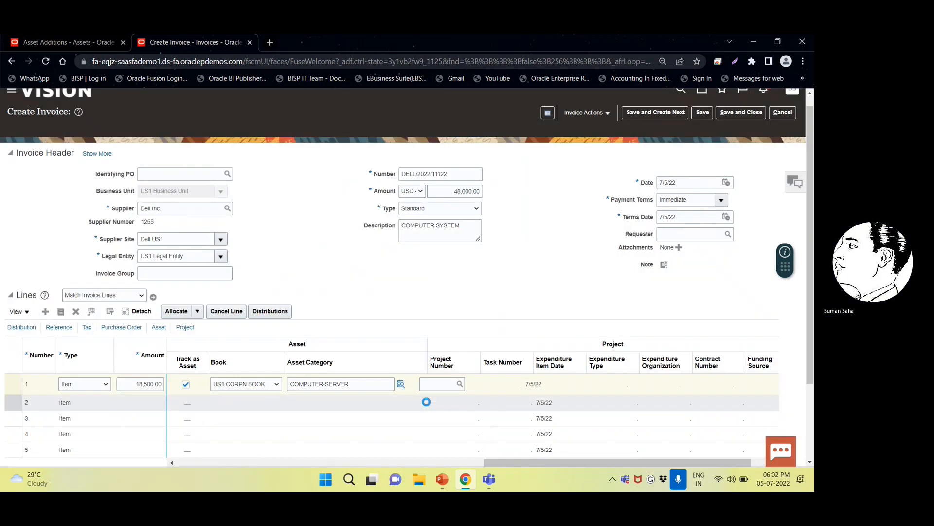
Set the amount of item line 2 to 8,500.
scroll(243, 341, "down", 2)
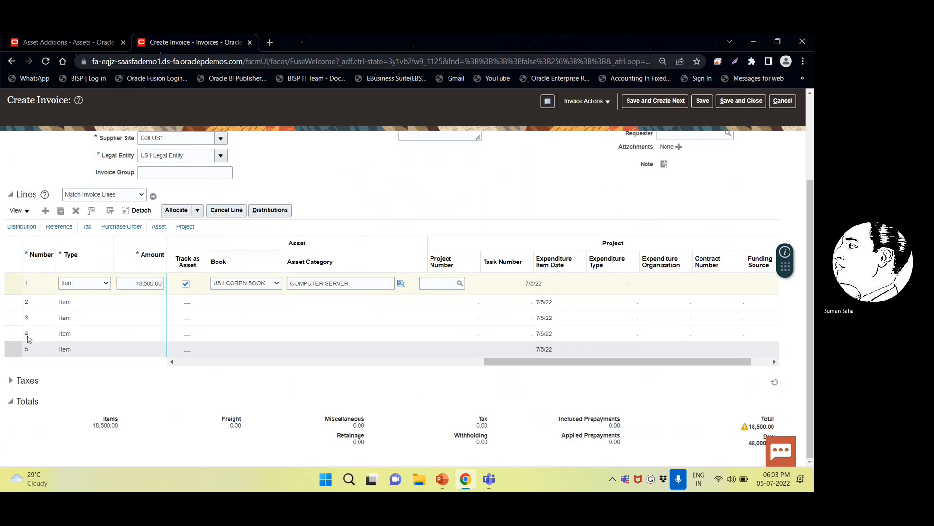
left_click(86, 298)
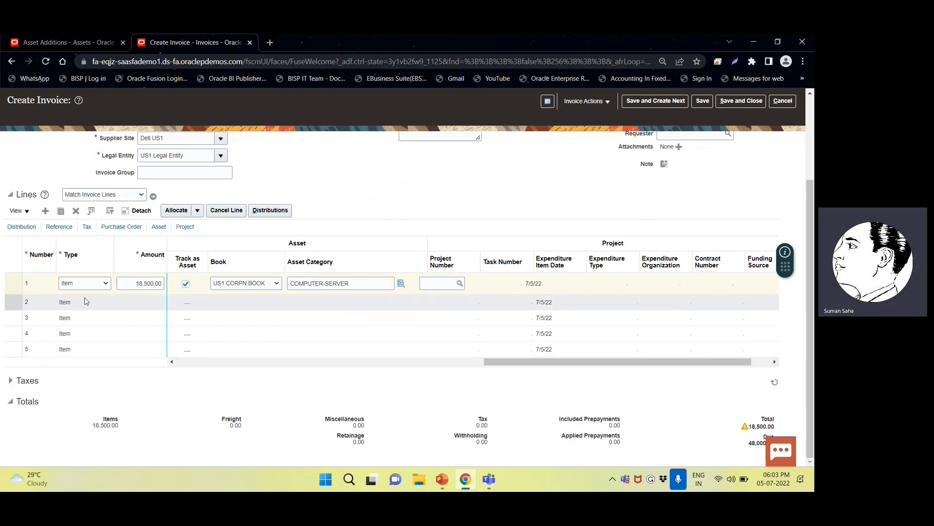
left_click(141, 300)
scroll(141, 300, "up", 2)
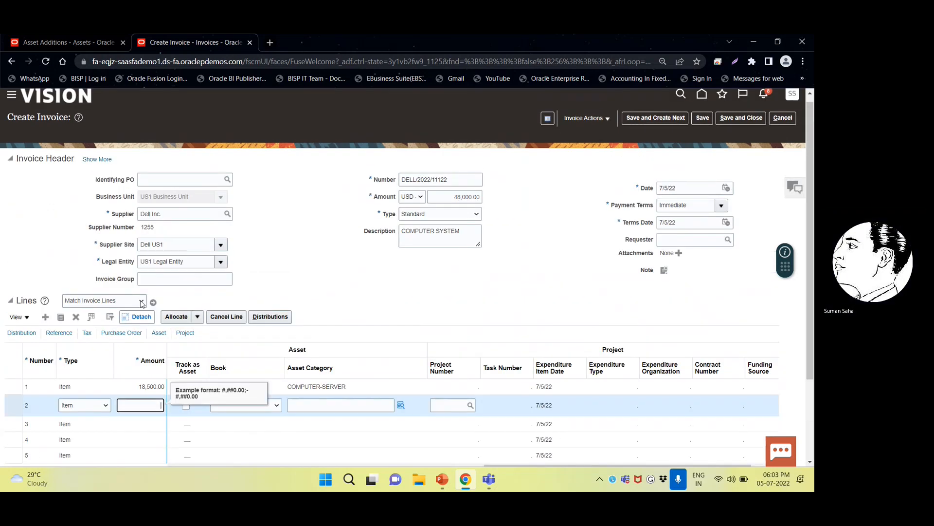
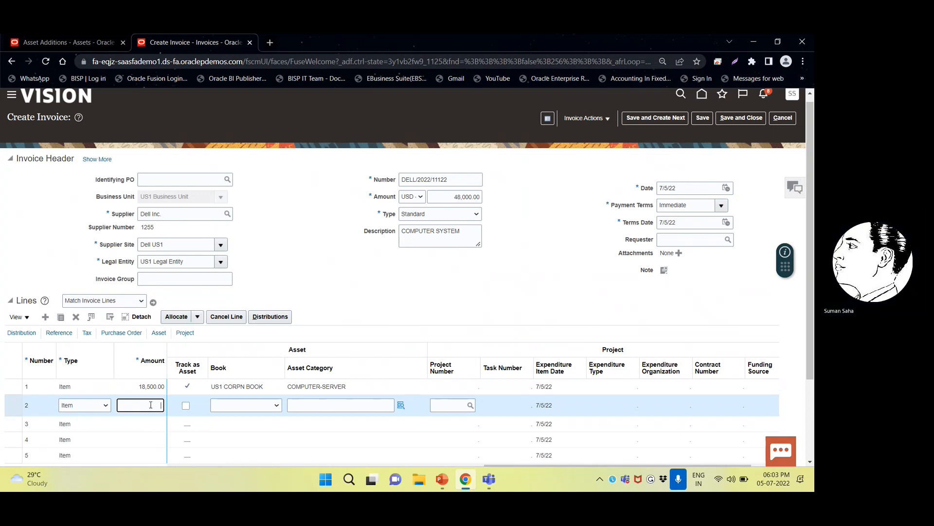
type("8500")
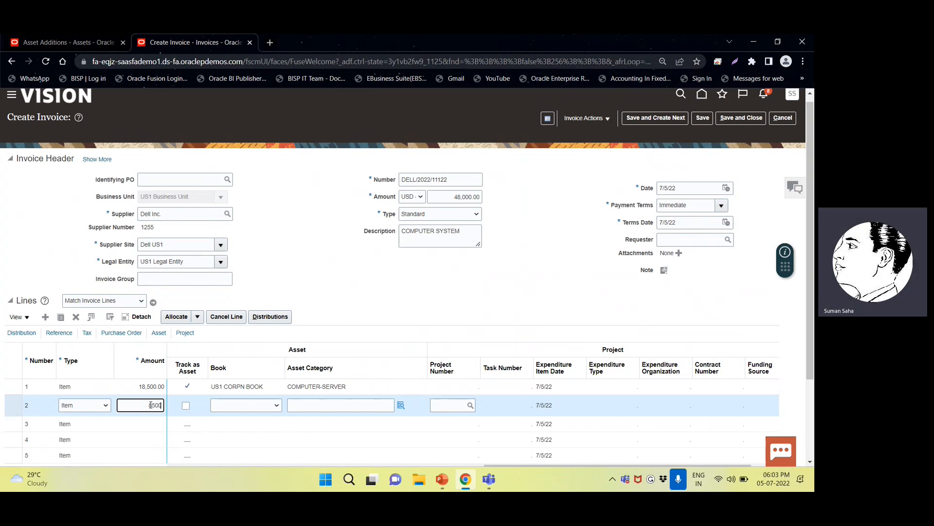
key("Tab")
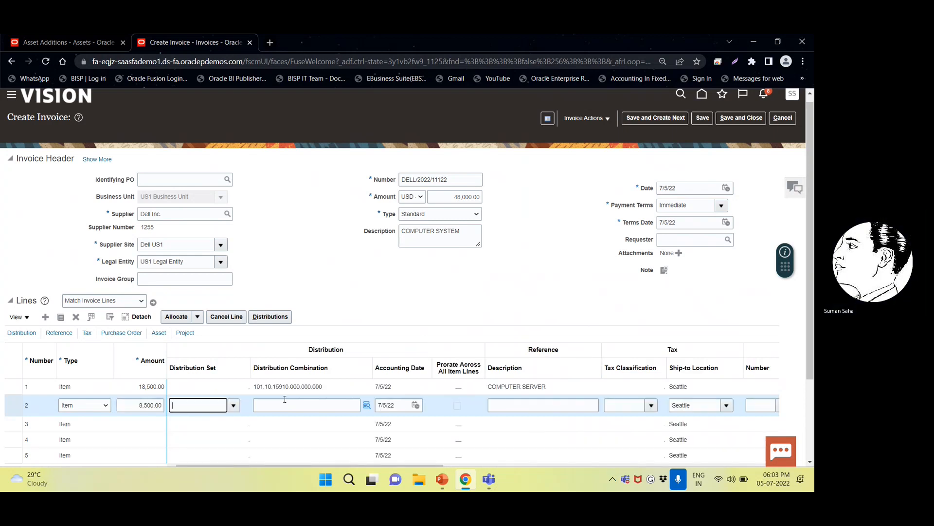
Give invoice line 2 the distribution combination 101.10.15910.000.000.000 by entering account 15910.
left_click(367, 405)
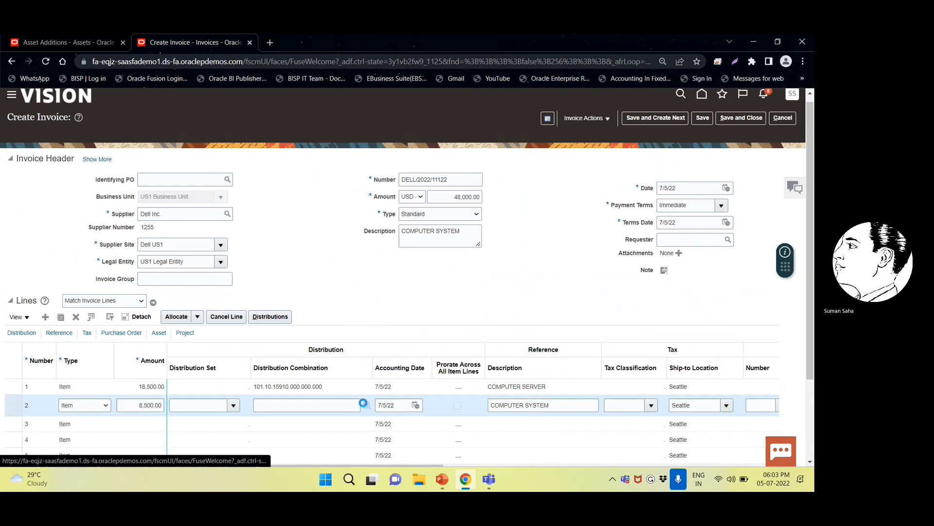
left_click(365, 404)
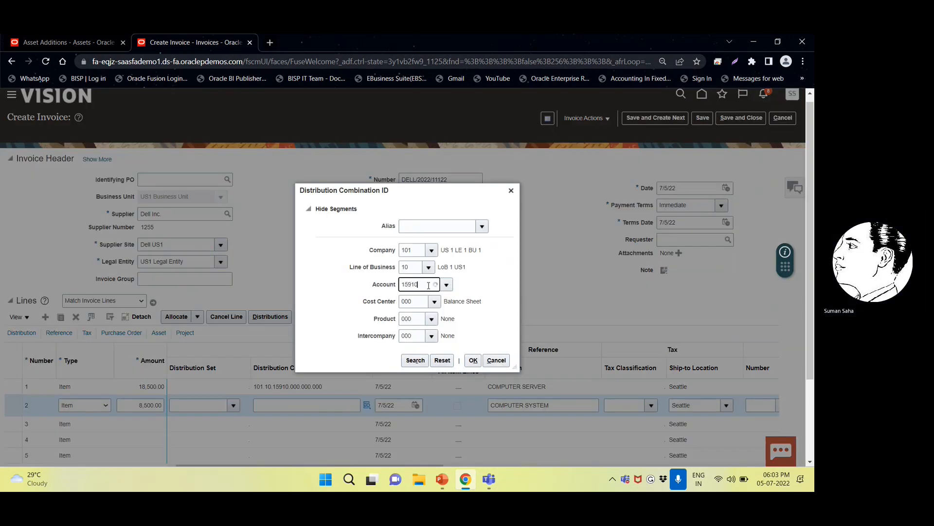
left_click(428, 300)
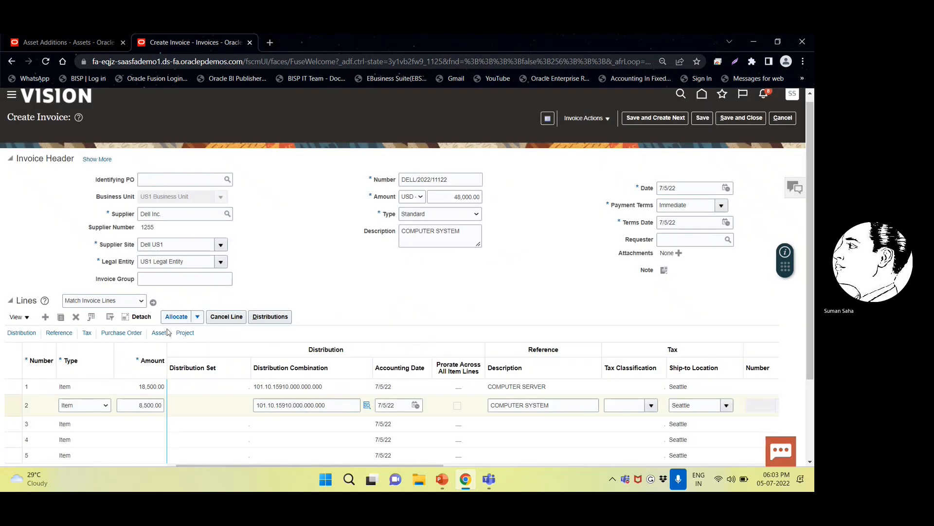
Change the description of invoice line 2 to COMPUTER MONITOR.
left_click(568, 404)
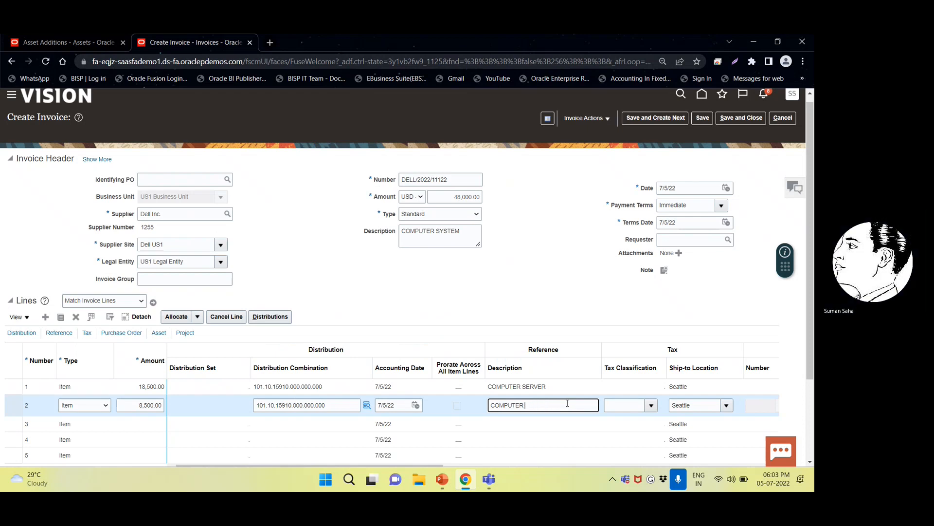
type("MOI")
key("Tab")
Mark invoice line 2 to be tracked as an asset and assign it to US1 CORPN BOOK.
key("Tab")
key("Tab")
key("Tab")
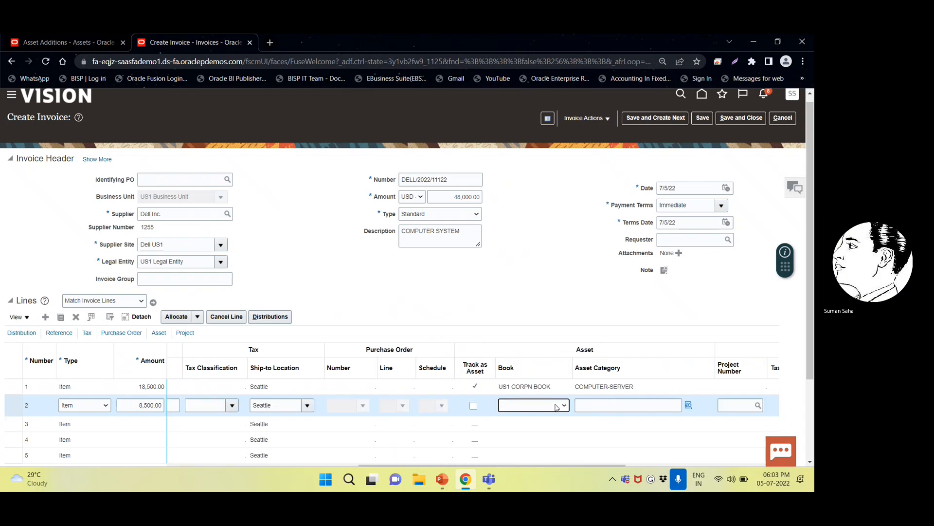
left_click(472, 407)
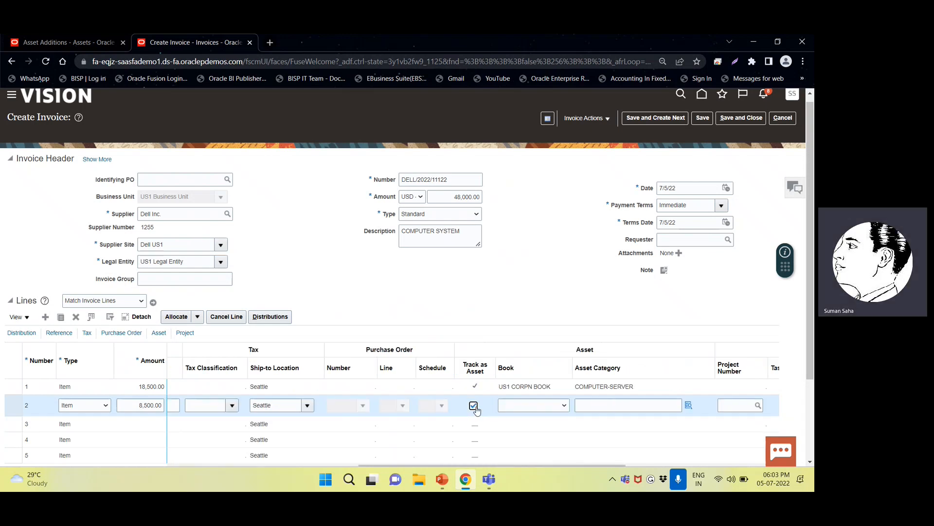
left_click(548, 411)
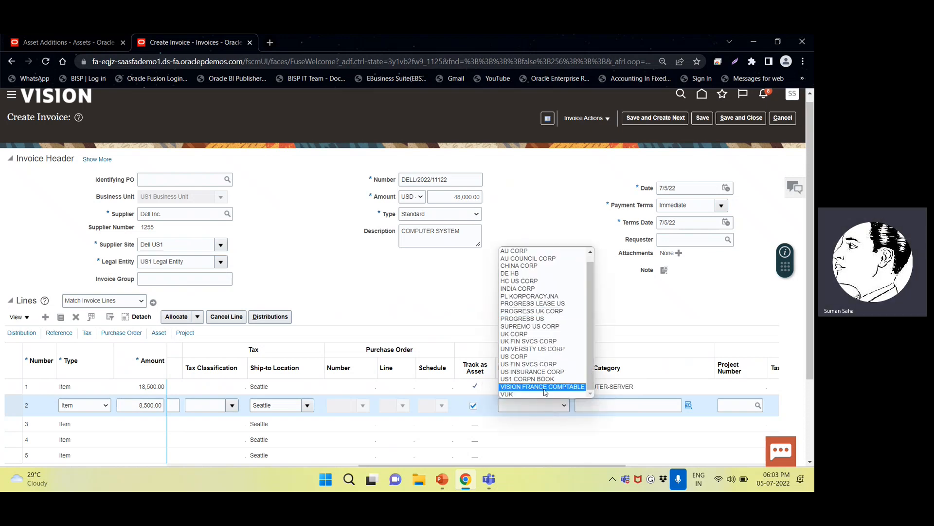
left_click(527, 379)
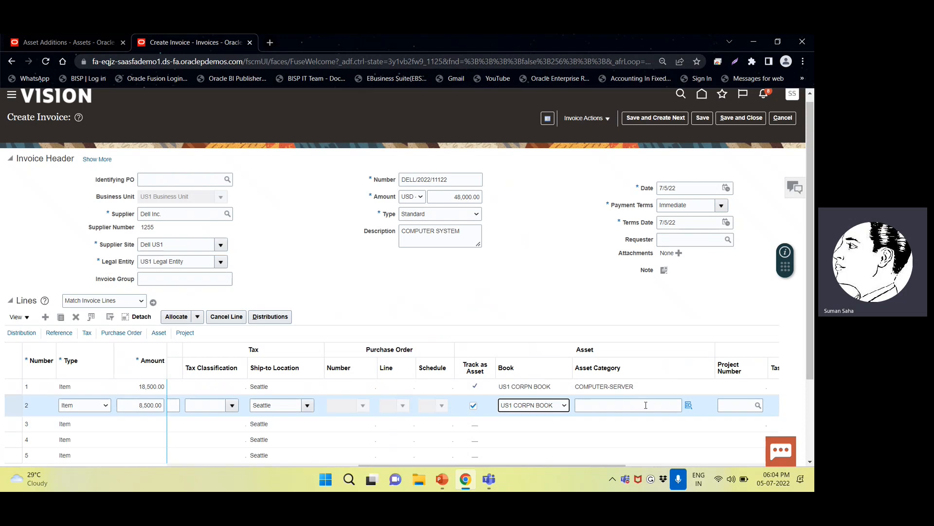
Search the asset categories and assign major category COMPUTER with minor category HARDWARE to invoice line 2.
left_click(686, 404)
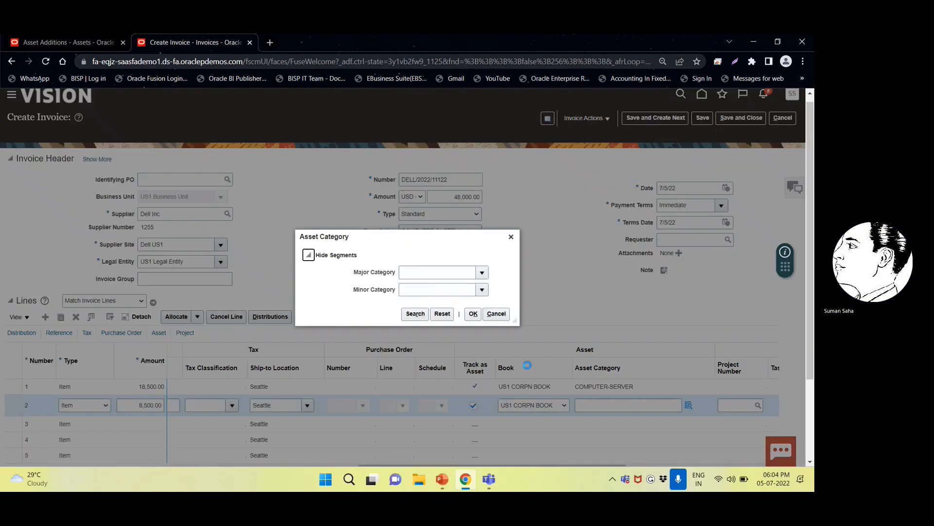
left_click(412, 314)
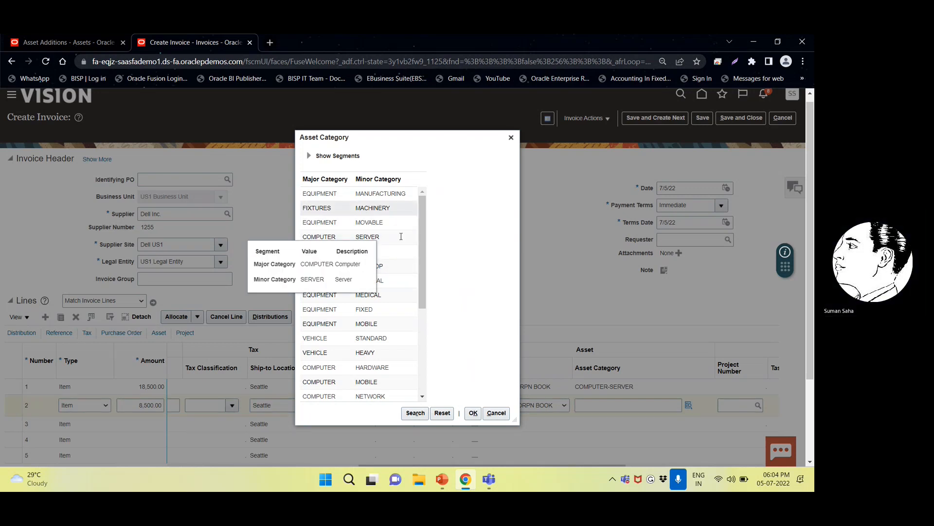
scroll(396, 235, "down", 1)
scroll(364, 214, "up", 2)
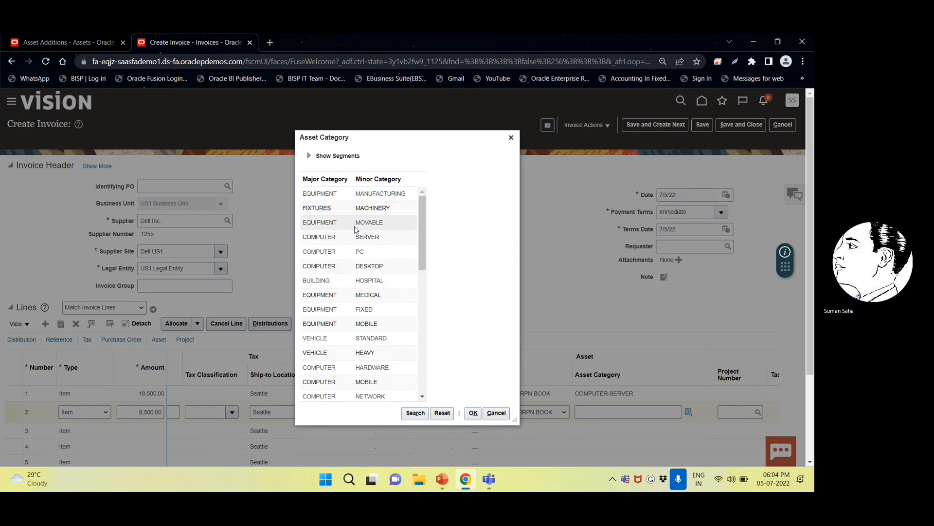
scroll(354, 229, "down", 1)
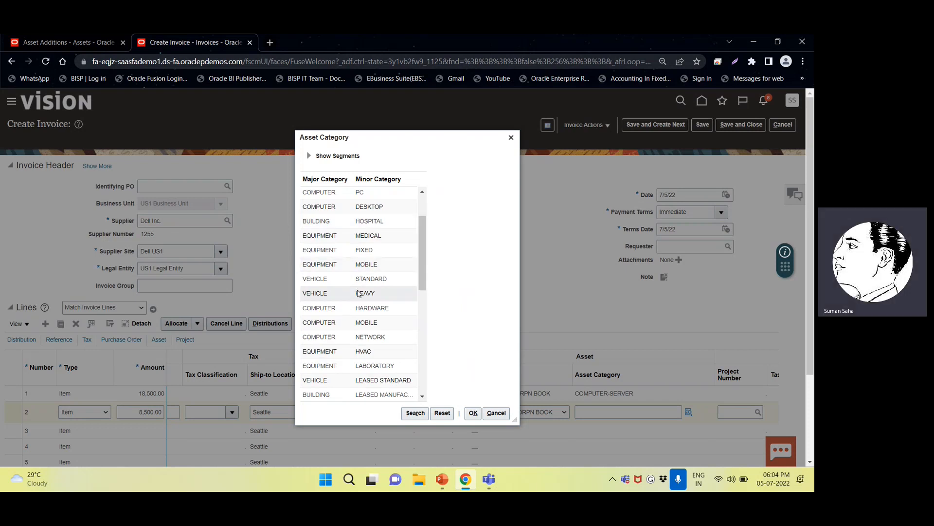
scroll(358, 326, "down", 2)
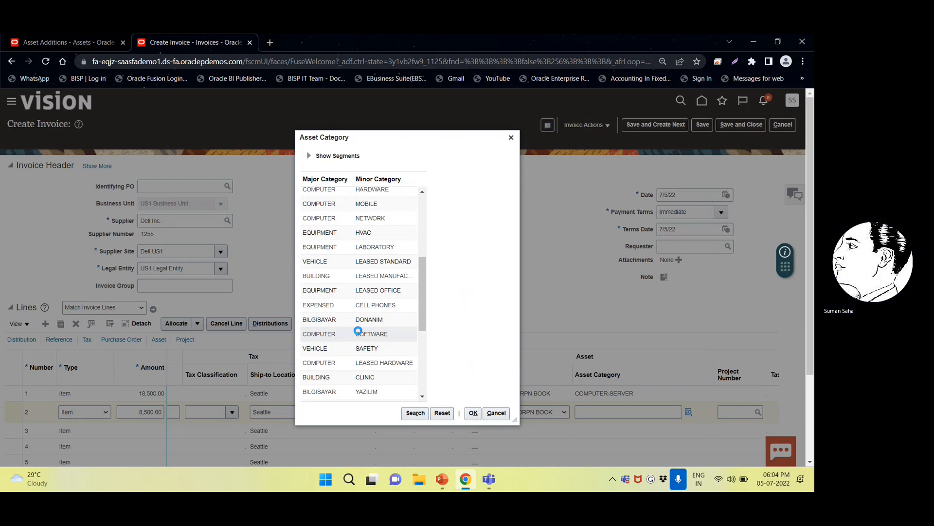
mouse_move(421, 289)
left_mouse_down()
mouse_move(430, 334)
mouse_move(433, 290)
left_mouse_up()
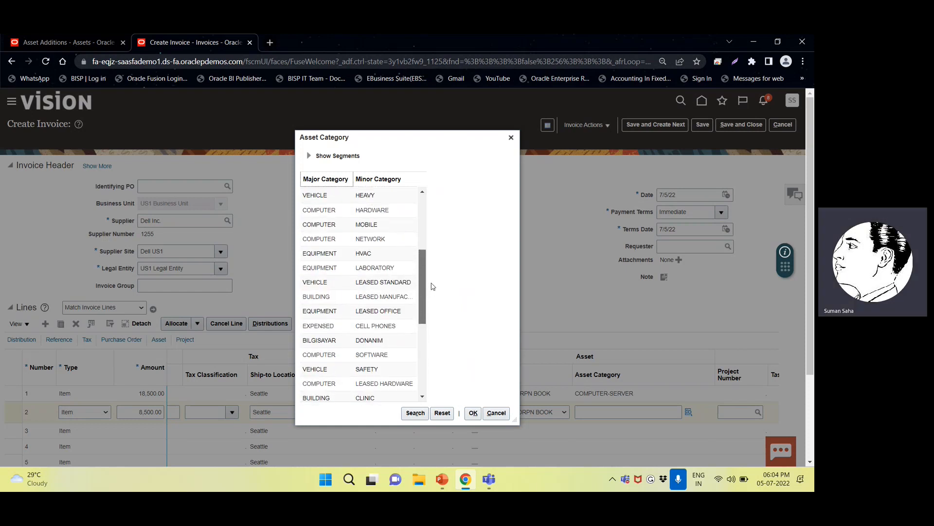
left_click_drag(423, 286, 422, 220)
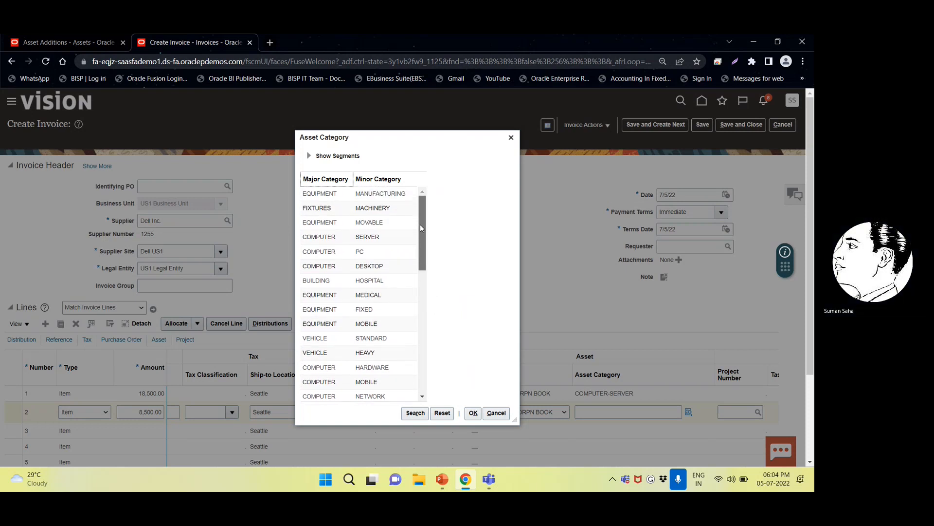
scroll(421, 223, "down", 1)
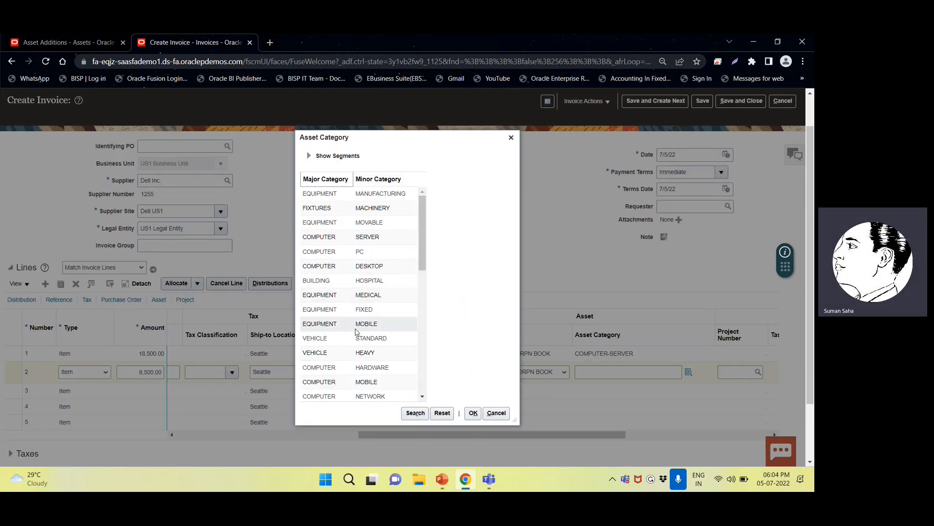
left_click(354, 367)
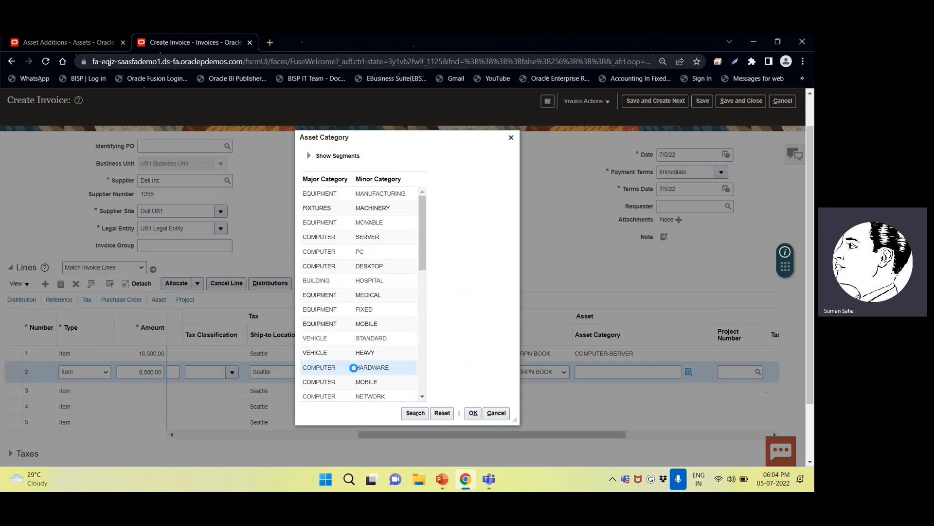
left_click(473, 413)
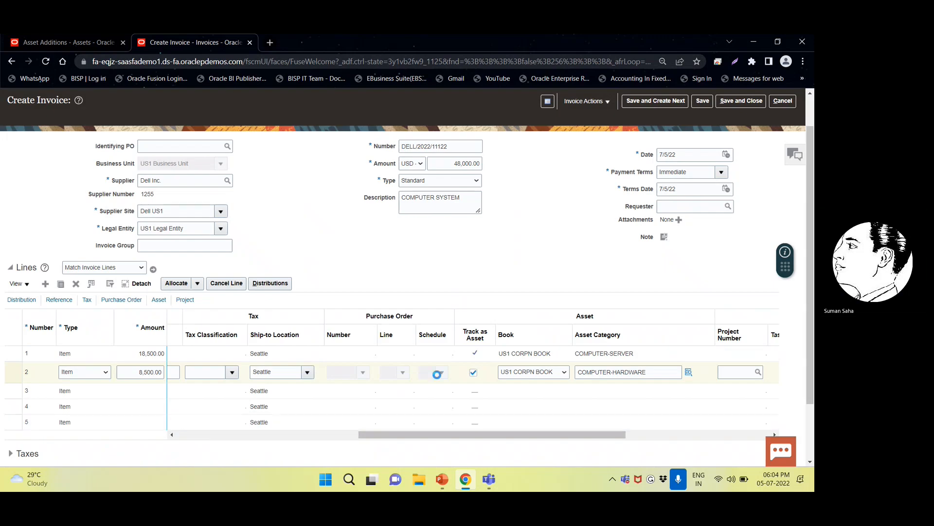
Set the amount of item line 3 to 21,000.
left_click_drag(483, 436, 369, 436)
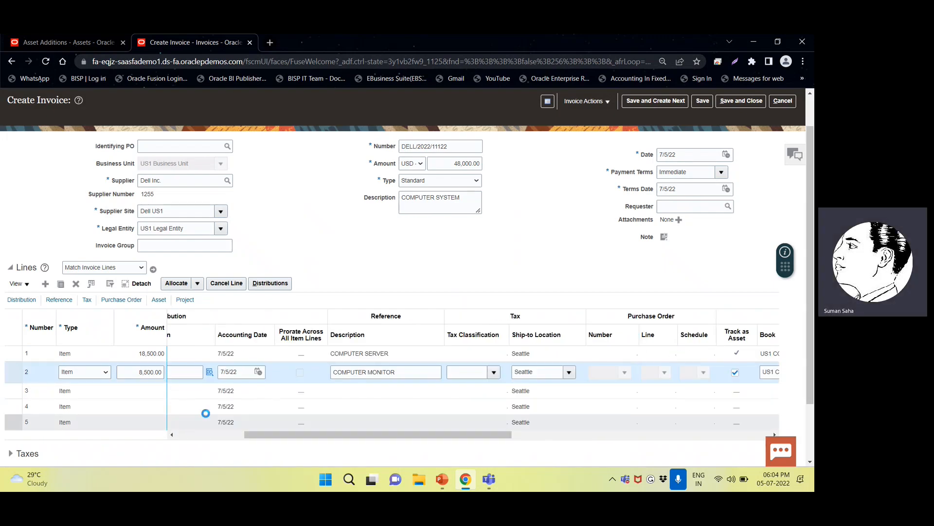
left_click(138, 391)
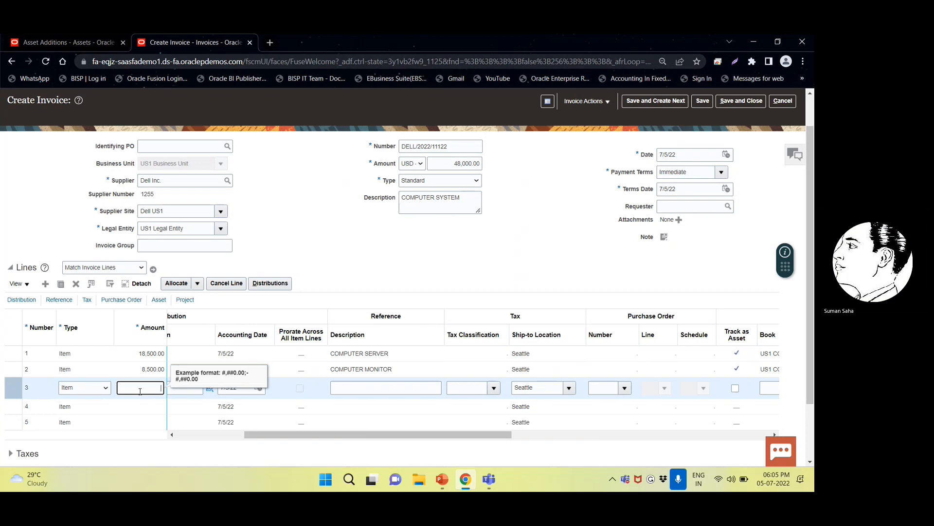
key("Tab")
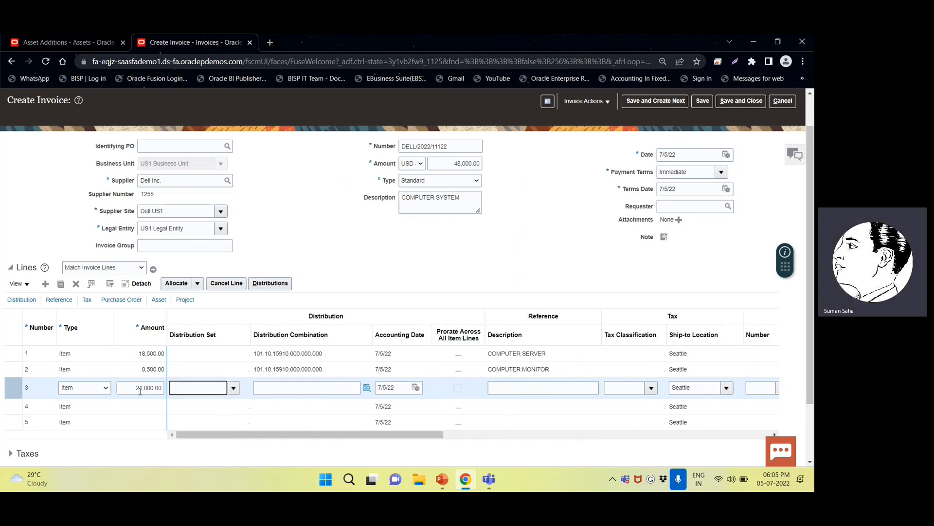
key("Tab")
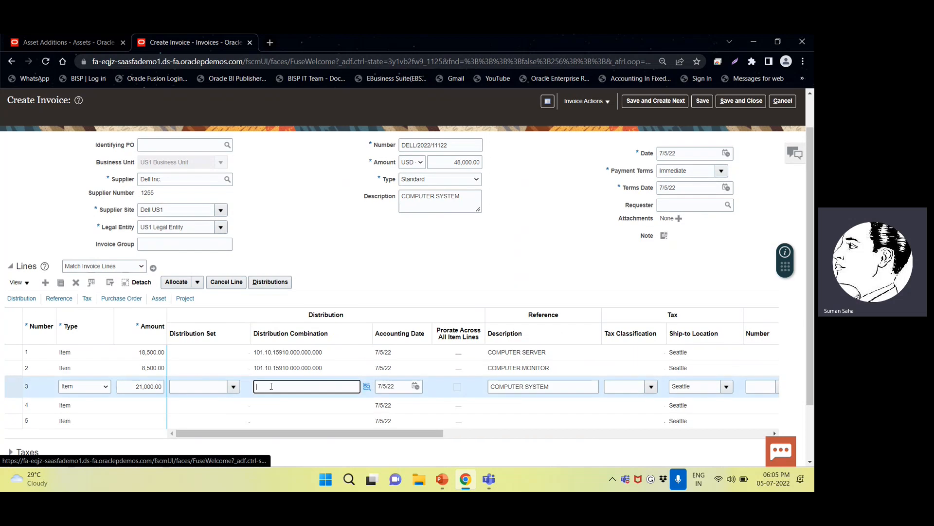
Give invoice line 3 the distribution combination 101.10.15910.000.000.000 by entering account 15910.
left_click(367, 388)
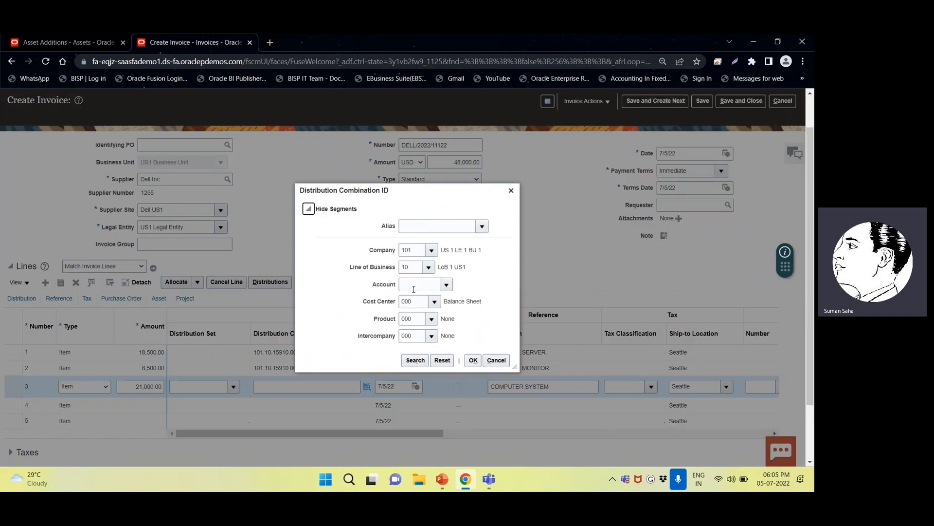
left_click(414, 286)
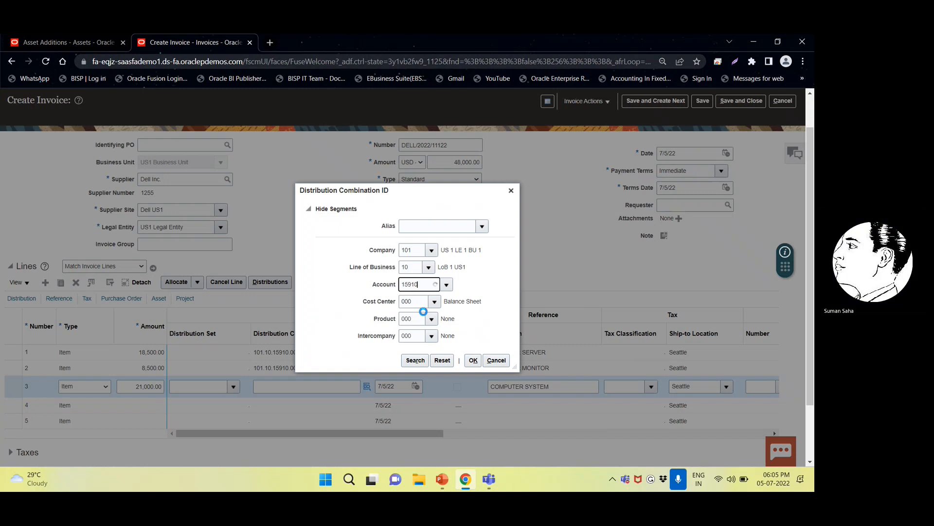
left_click(425, 302)
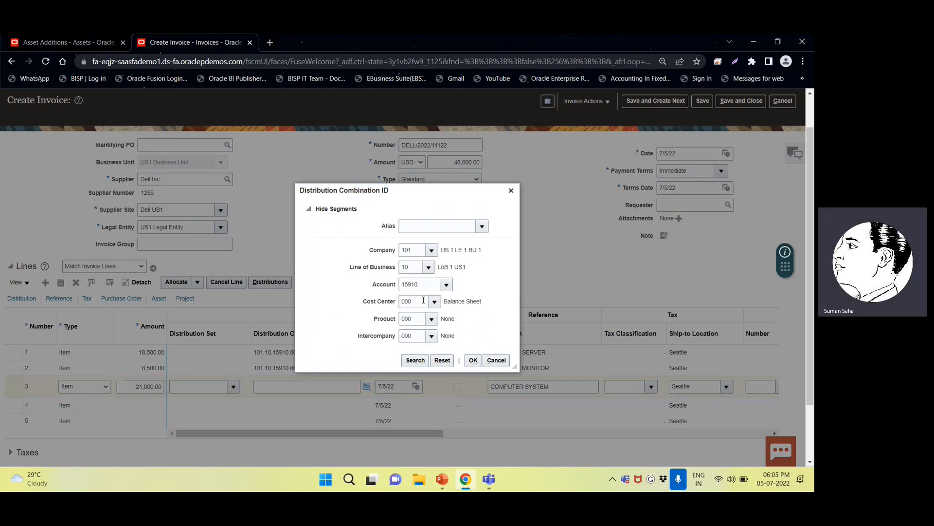
left_click(472, 360)
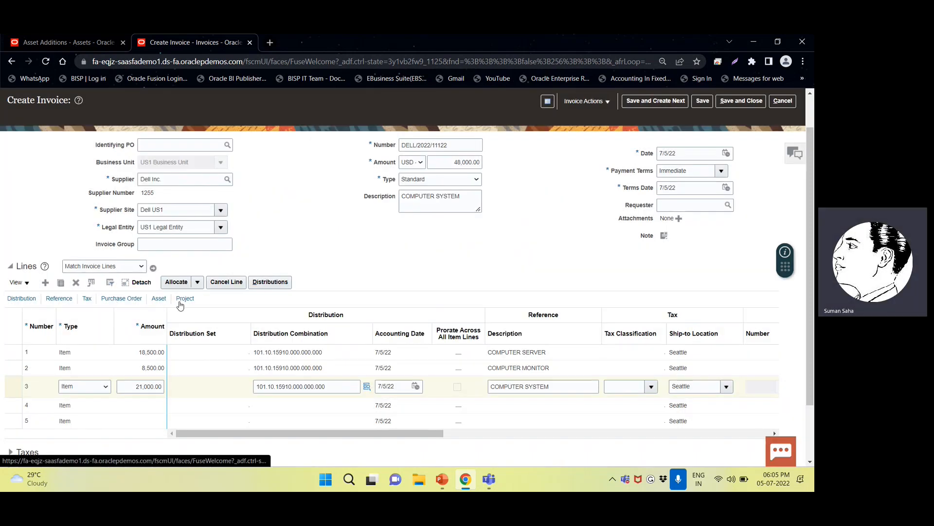
Enable asset tracking on invoice line 3 and choose US1 CORPN BOOK as its asset book.
left_click(159, 298)
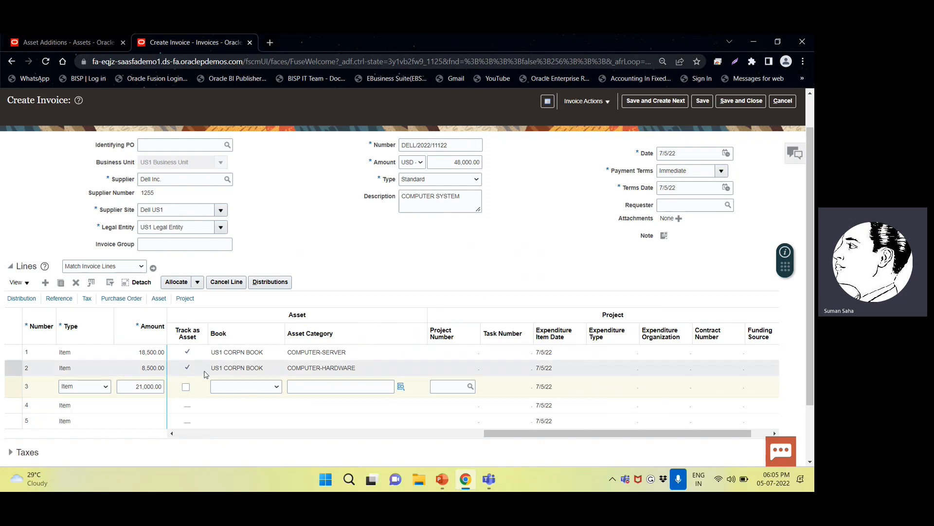
left_click(186, 386)
left_click(243, 389)
scroll(259, 365, "down", 1)
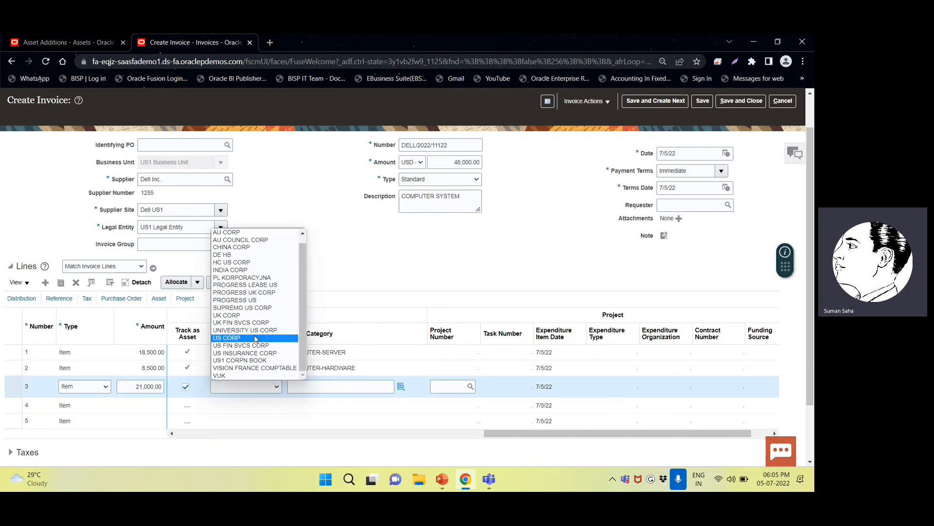
left_click(253, 359)
Search the asset categories for invoice line 3 and look through the COMPUTER entries.
left_click(319, 386)
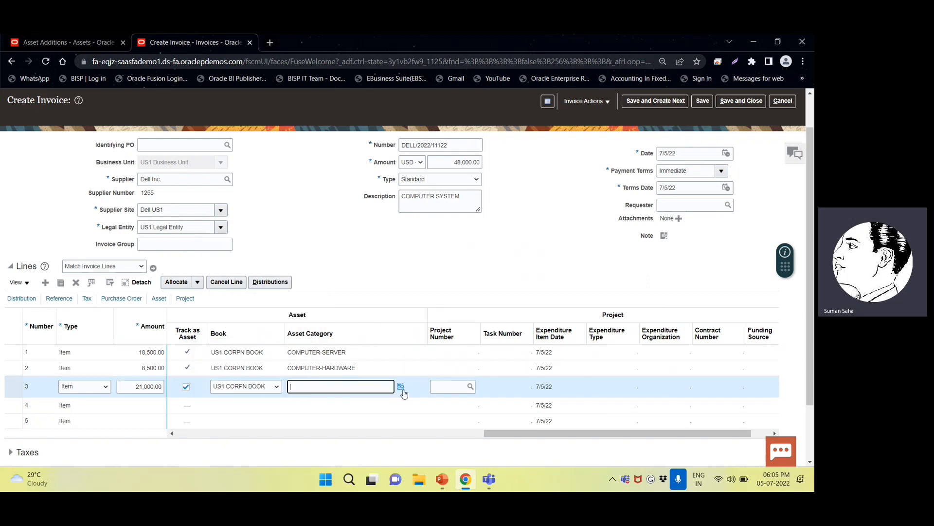
left_click(403, 388)
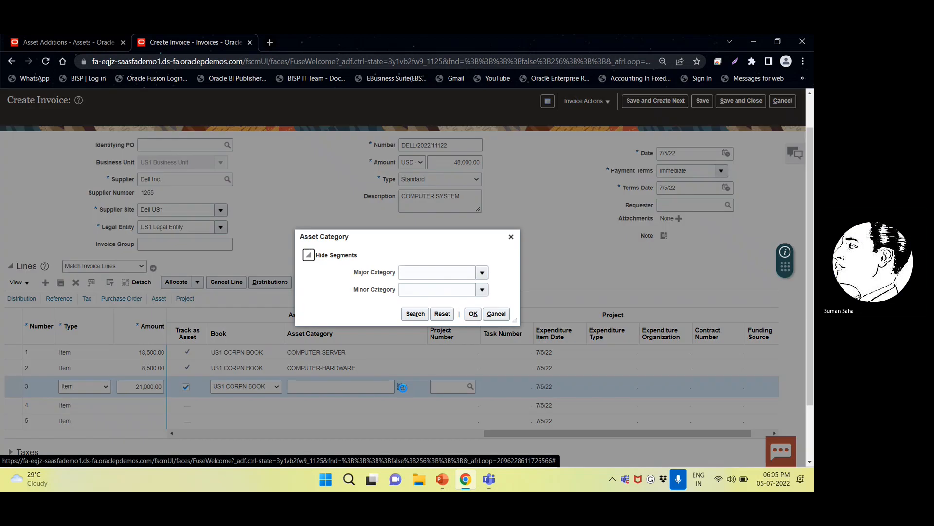
left_click(416, 313)
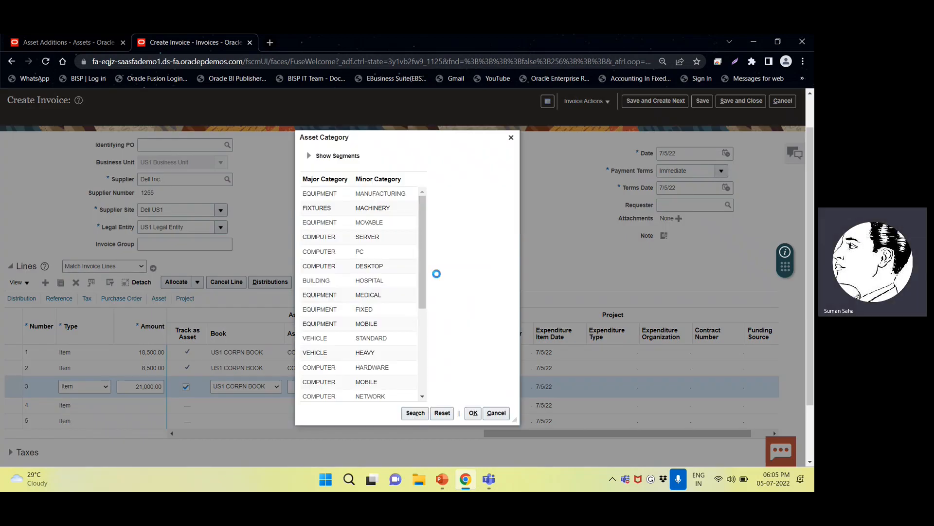
scroll(427, 371, "down", 5)
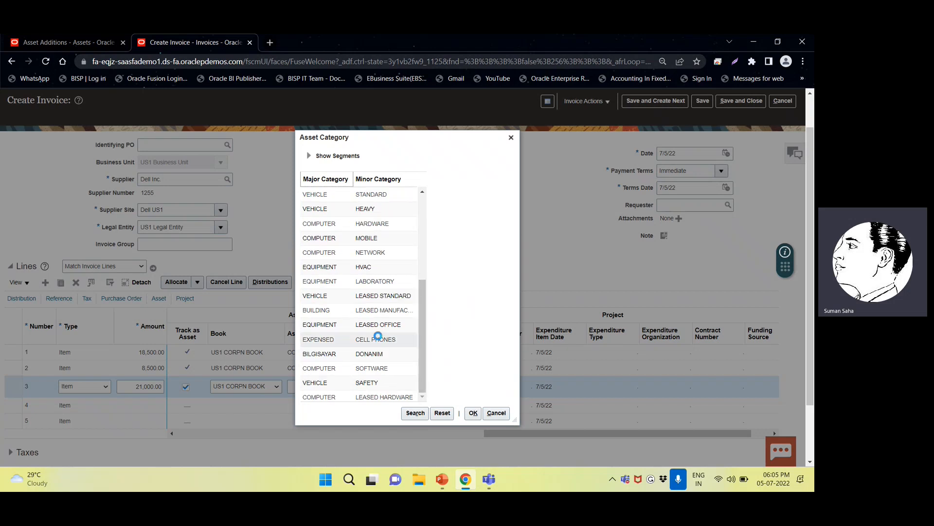
Assign the COMPUTER-LAPTOPS asset category to invoice line 3.
scroll(378, 312, "down", 4)
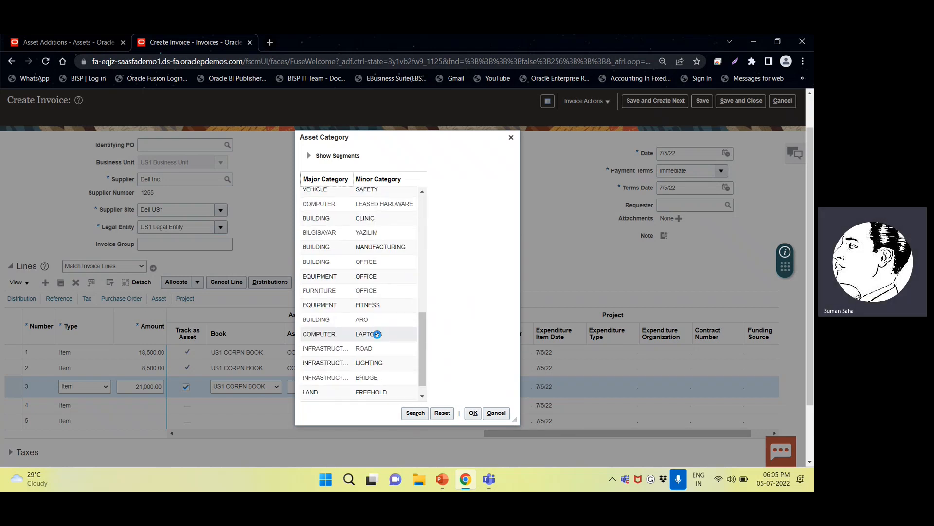
mouse_move(424, 373)
left_mouse_down()
mouse_move(426, 221)
mouse_move(418, 380)
left_mouse_up()
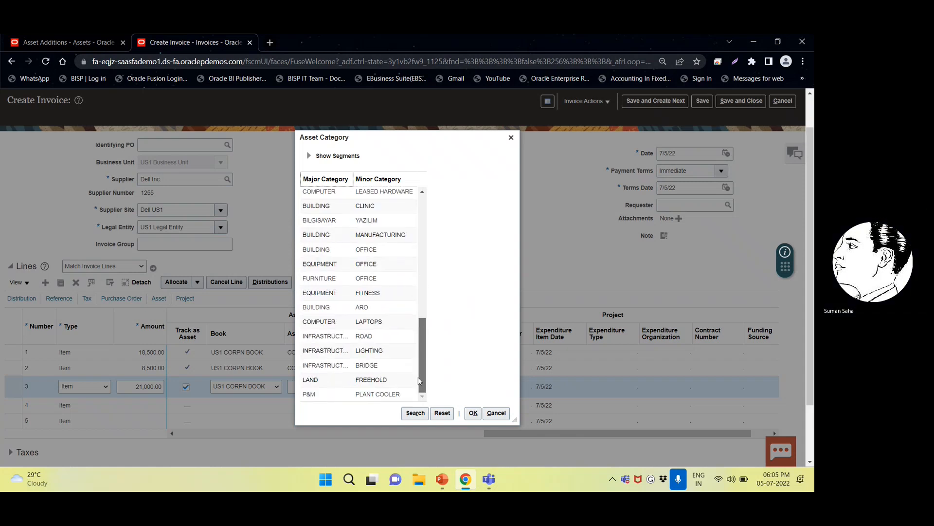
left_click(379, 322)
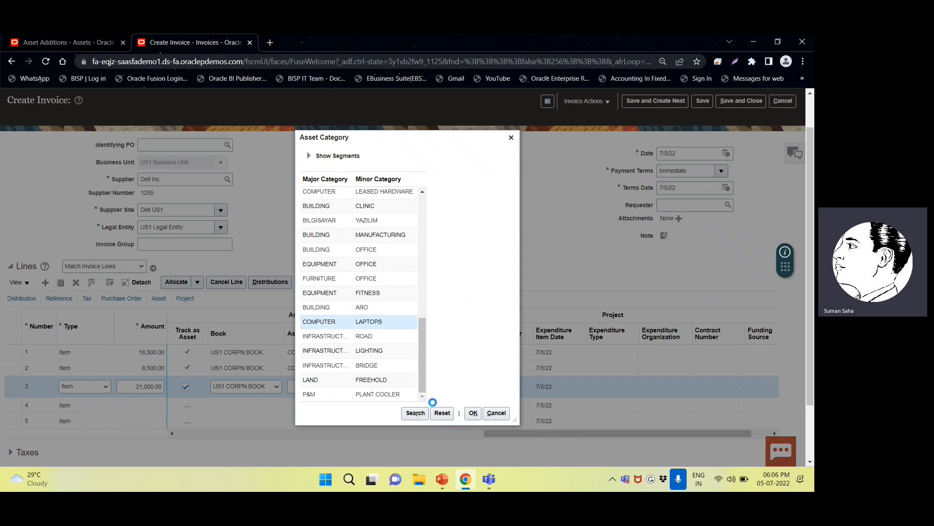
left_click(472, 414)
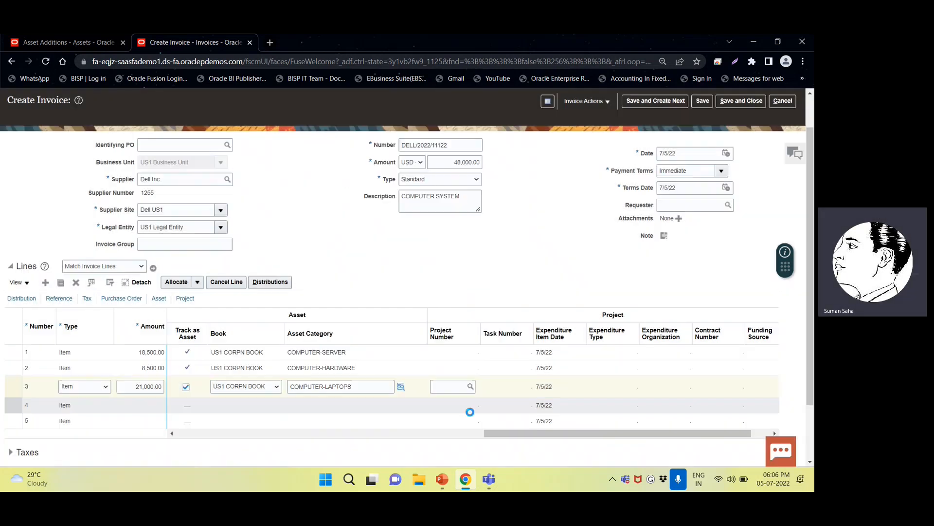
Calculate tax for the invoice.
scroll(508, 343, "down", 2)
scroll(507, 342, "up", 3)
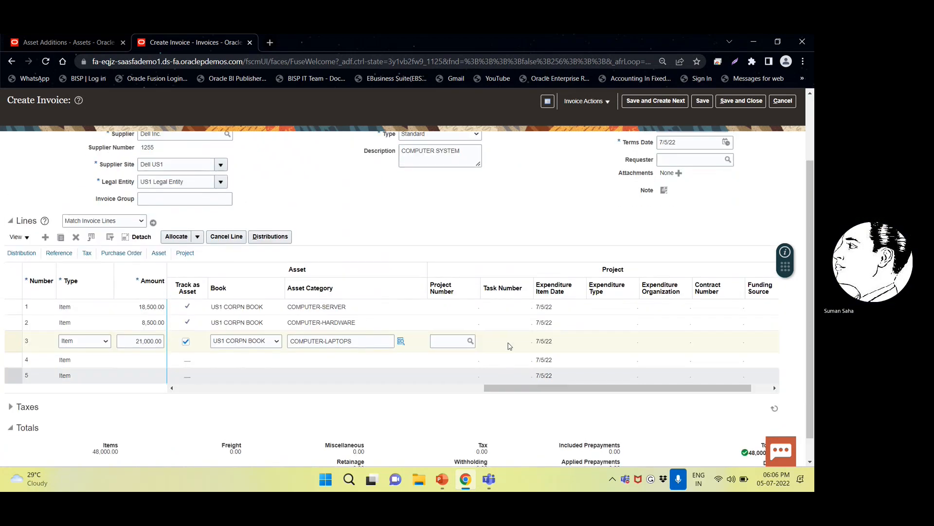
left_click(603, 127)
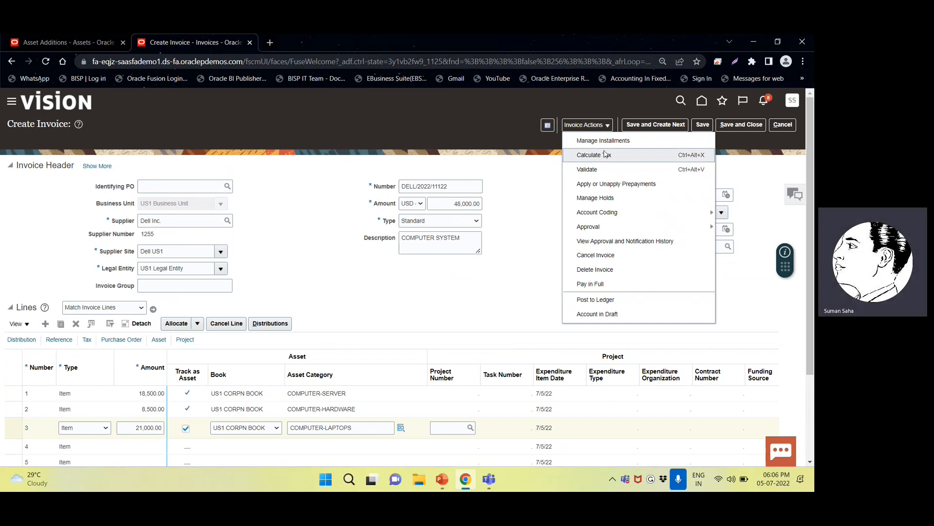
left_click(603, 155)
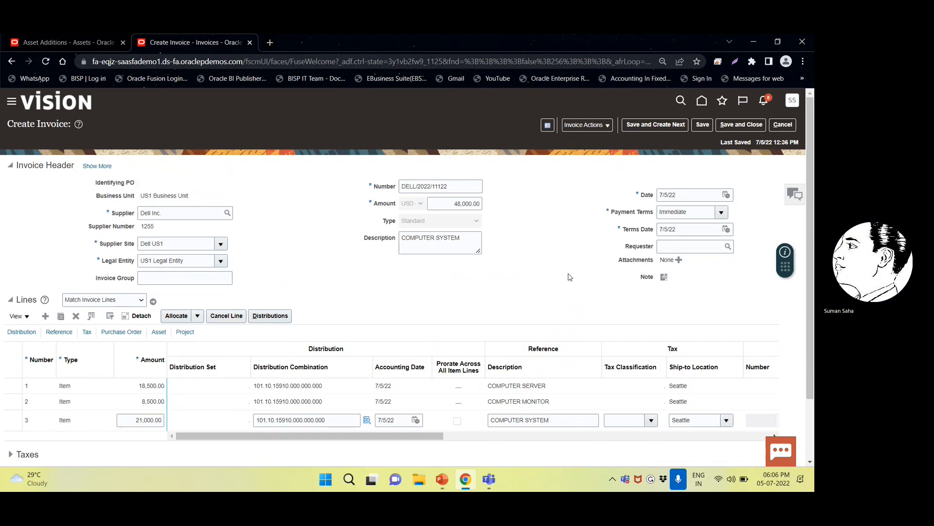
Copy the tax-inclusive total of 52,560.00 into the Amount in the invoice header.
scroll(570, 276, "down", 3)
left_click_drag(780, 427, 755, 427)
left_click(756, 434)
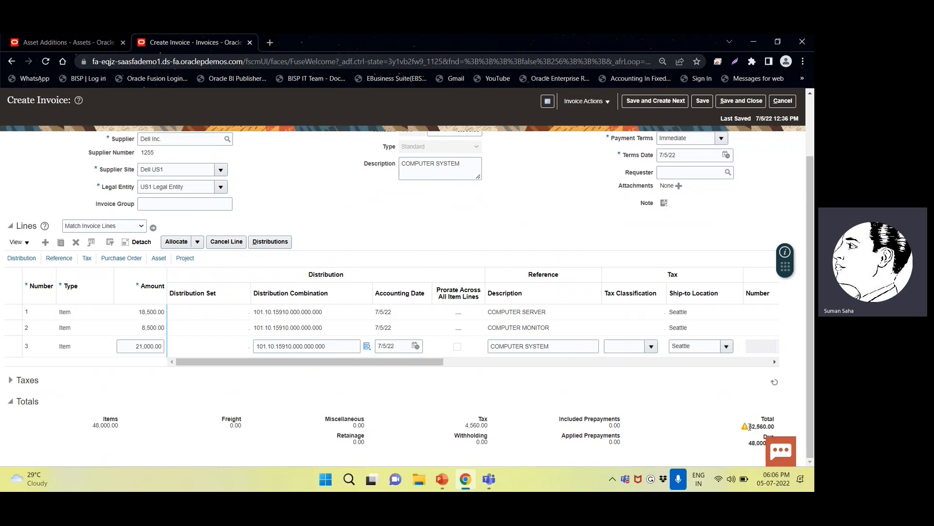
left_click_drag(749, 427, 778, 432)
key("ctrl+c")
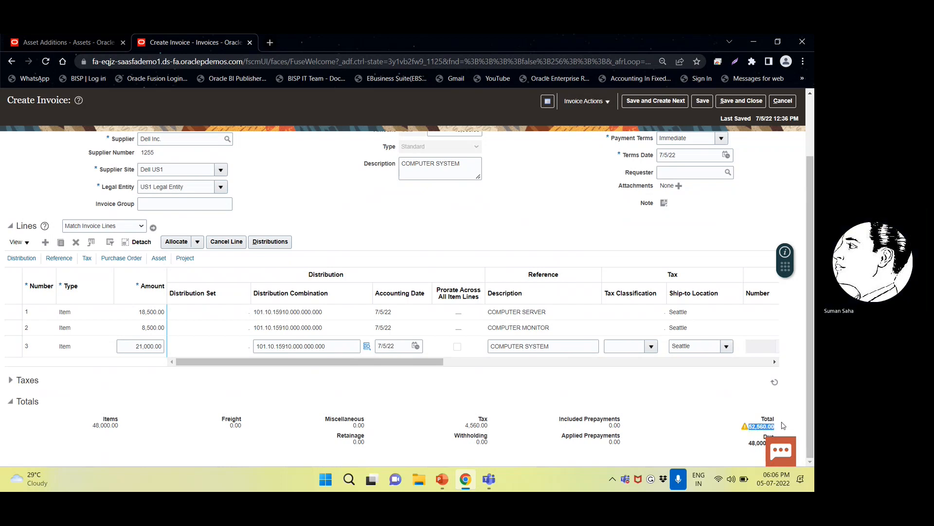
scroll(454, 219, "up", 3)
left_click(453, 203)
left_click_drag(453, 204, 496, 213)
key("ctrl+v")
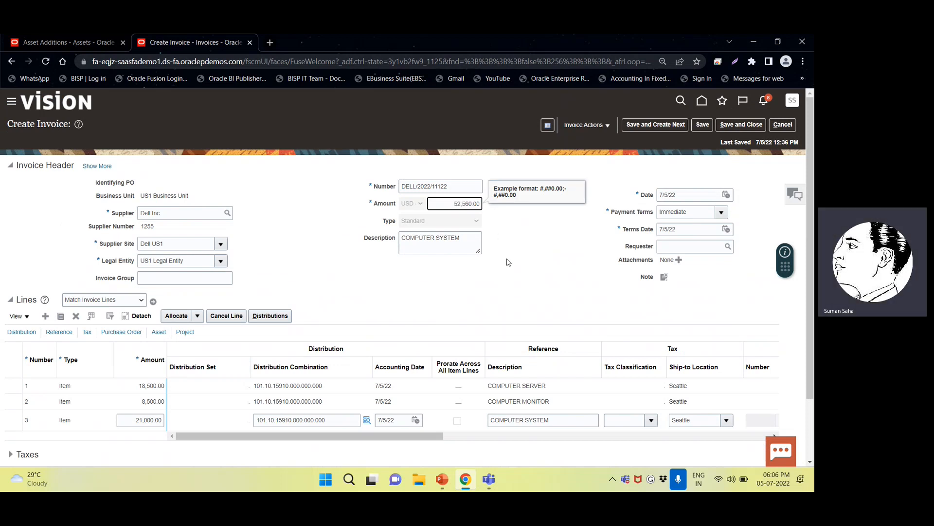
Validate the invoice and check its validation, accounting and holds status in the invoice summary.
scroll(506, 243, "down", 2)
scroll(509, 261, "up", 2)
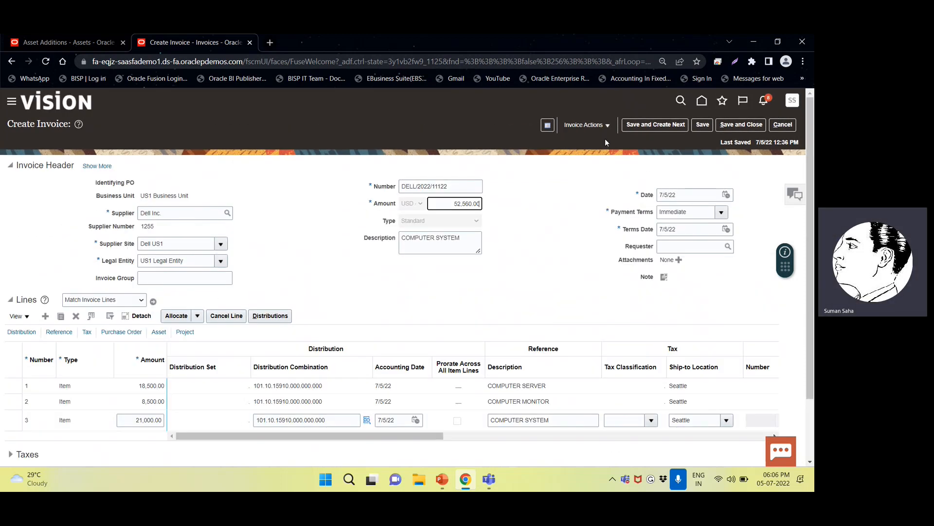
left_click(585, 125)
left_click(588, 169)
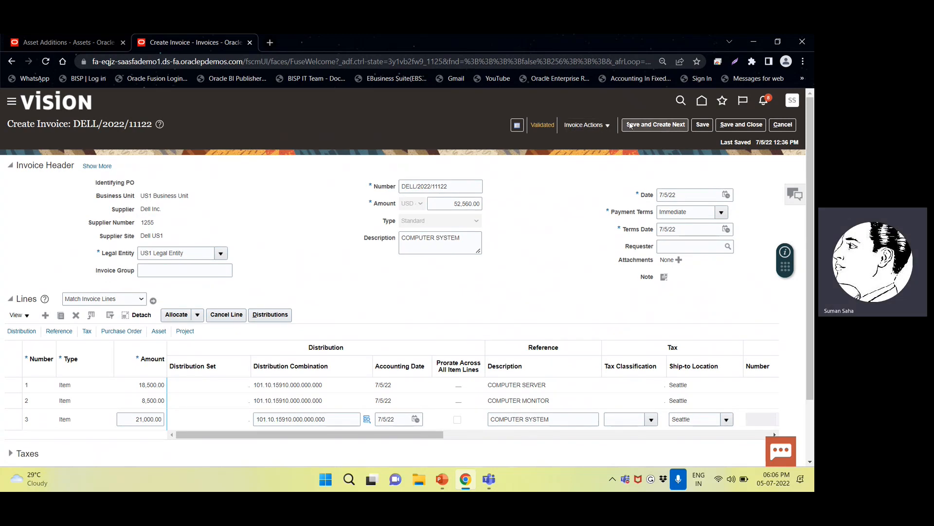
left_click(543, 126)
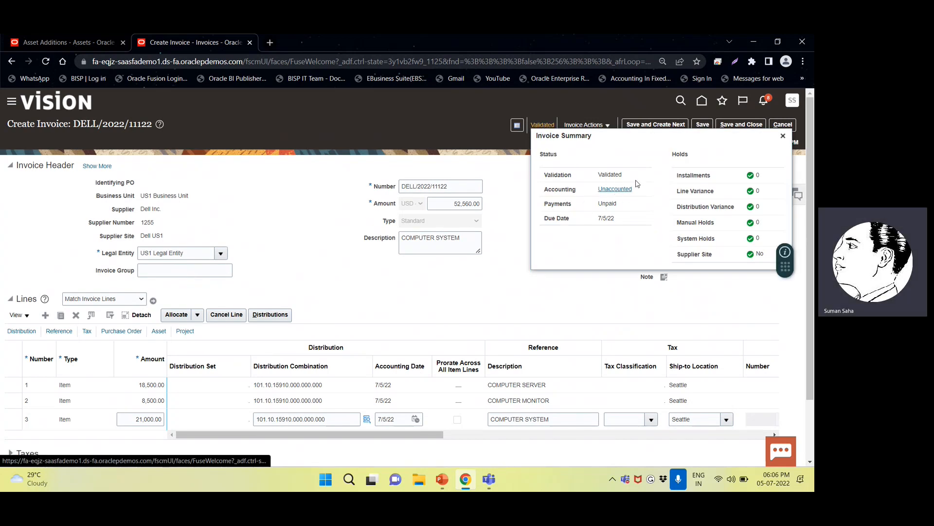
left_click(783, 135)
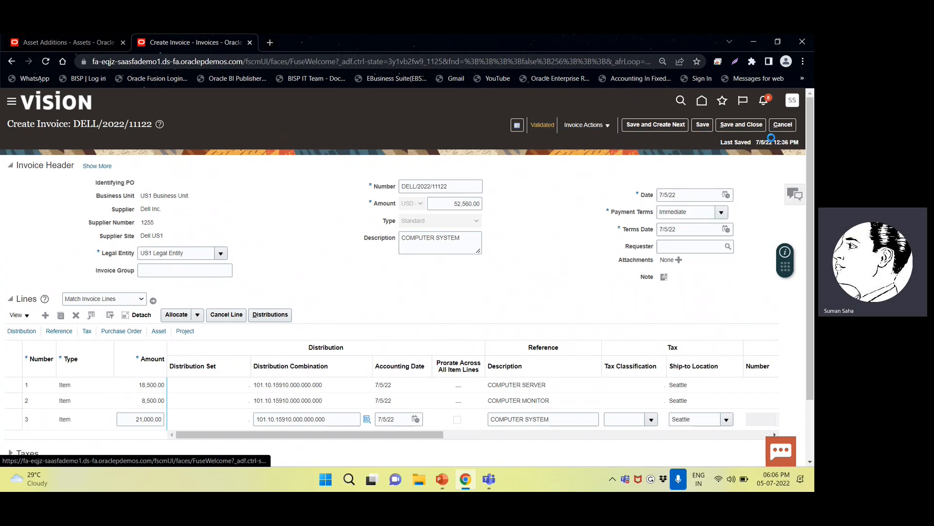
Post the invoice to the ledger and review its accounting lines.
left_click(585, 125)
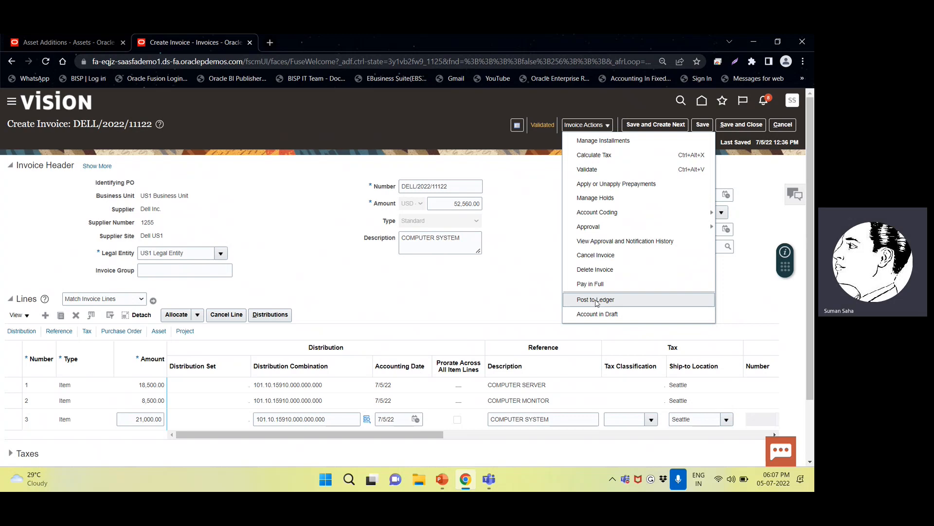
left_click(597, 307)
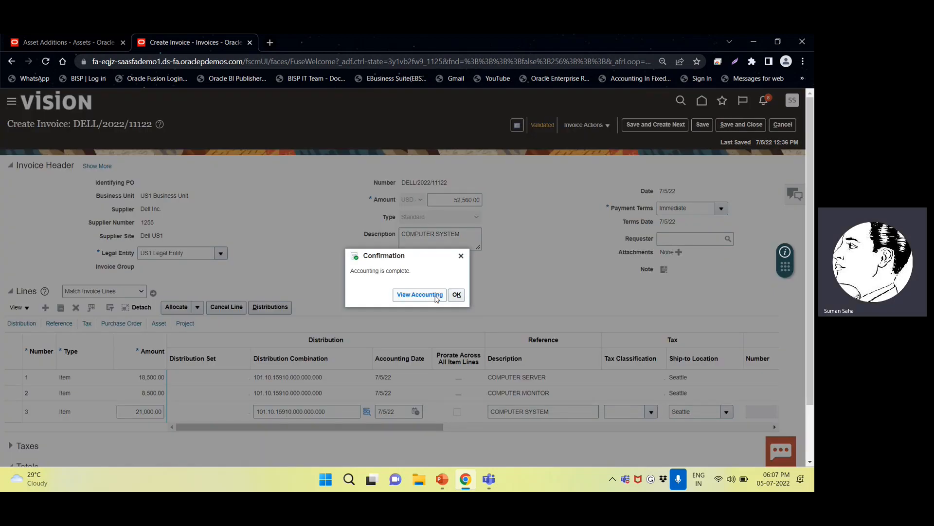
left_click(436, 297)
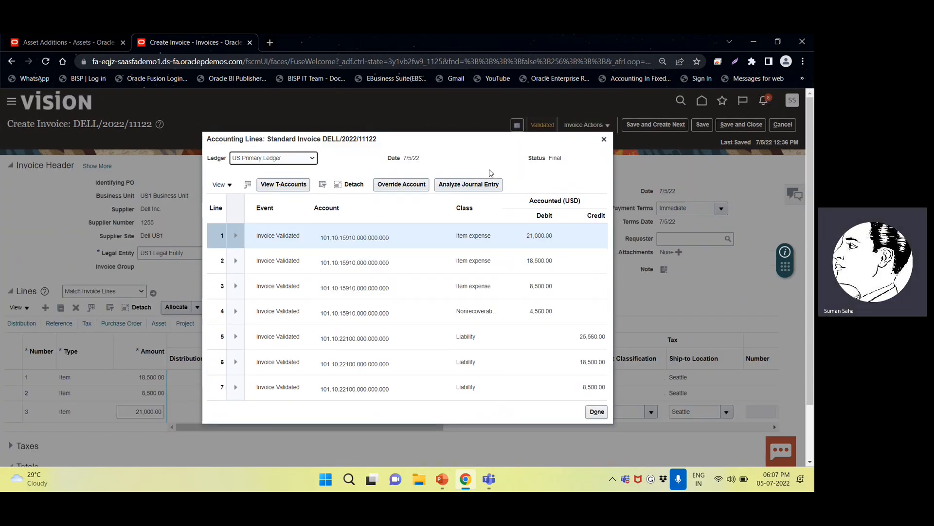
left_click(603, 139)
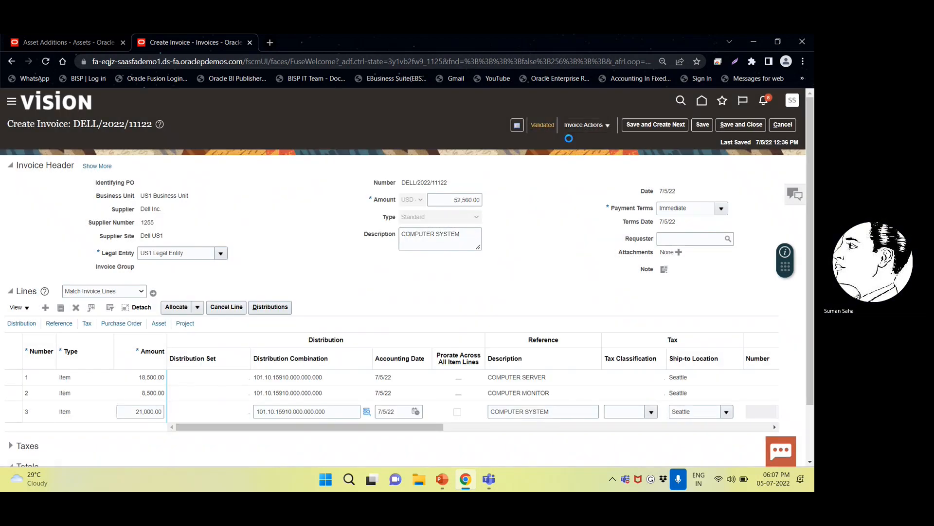
Leave the invoice and open the Create Mass Additions request from the Invoices work area's Assets tasks.
left_click(783, 126)
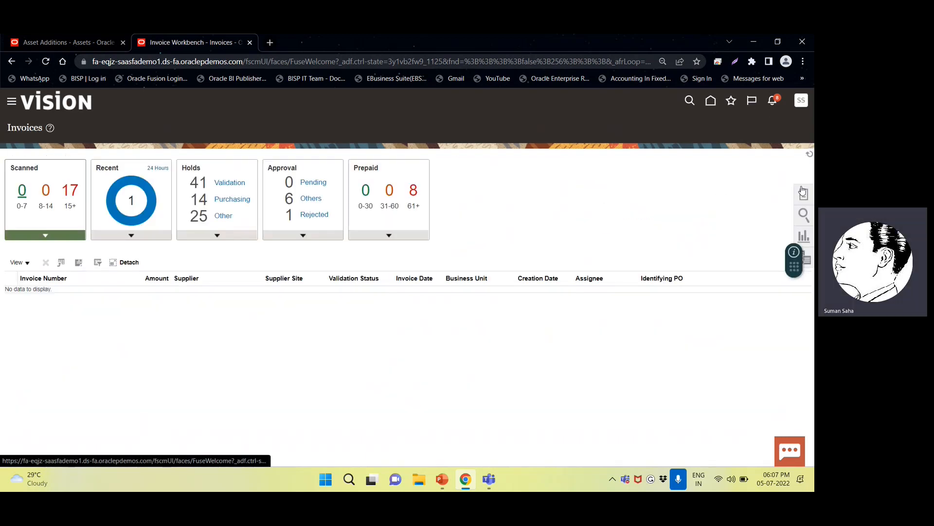
left_click(803, 193)
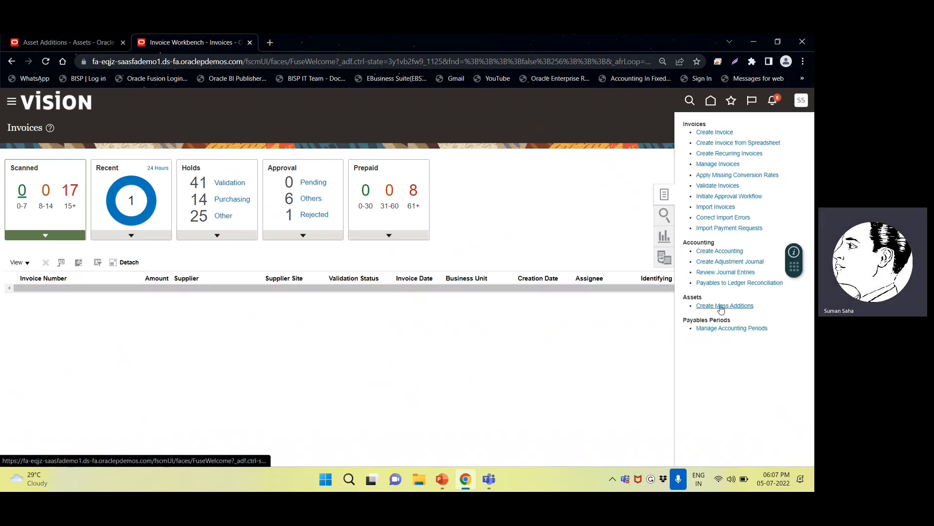
left_click(97, 45)
left_click(162, 37)
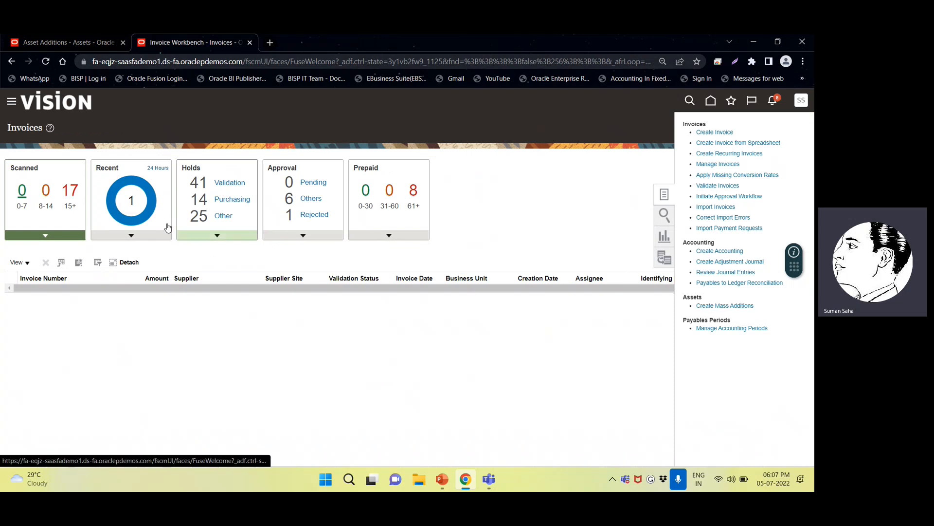
left_click(734, 306)
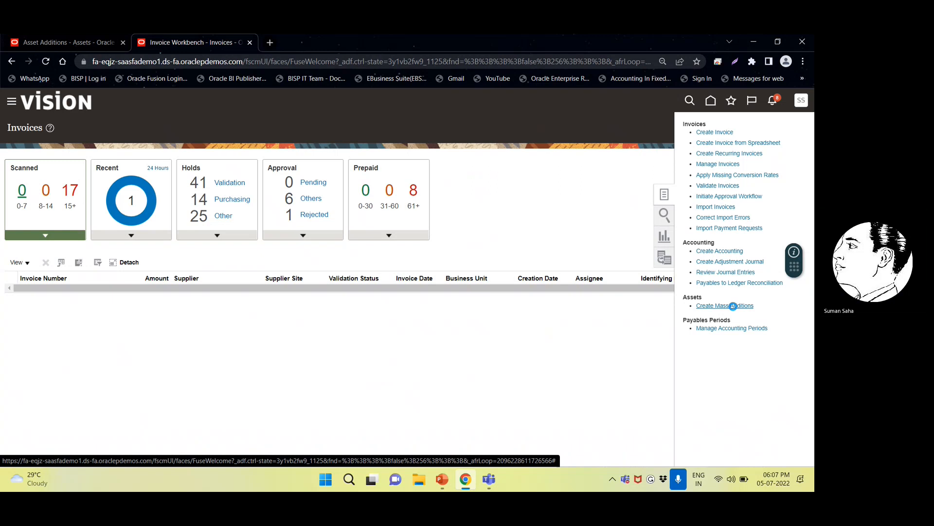
left_click(733, 305)
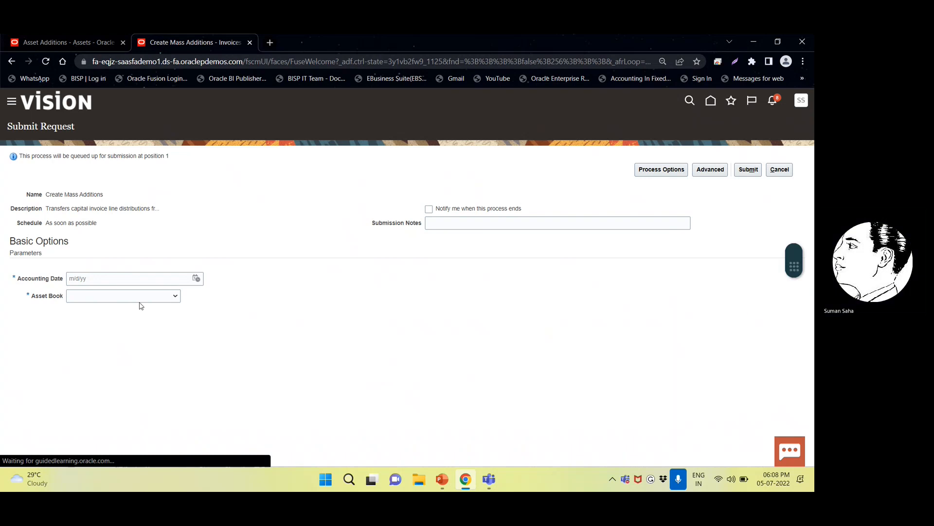
Submit Create Mass Additions with accounting date 7/5/22 and asset book US1 CORPN BOOK, and dismiss the confirmation.
left_click(194, 277)
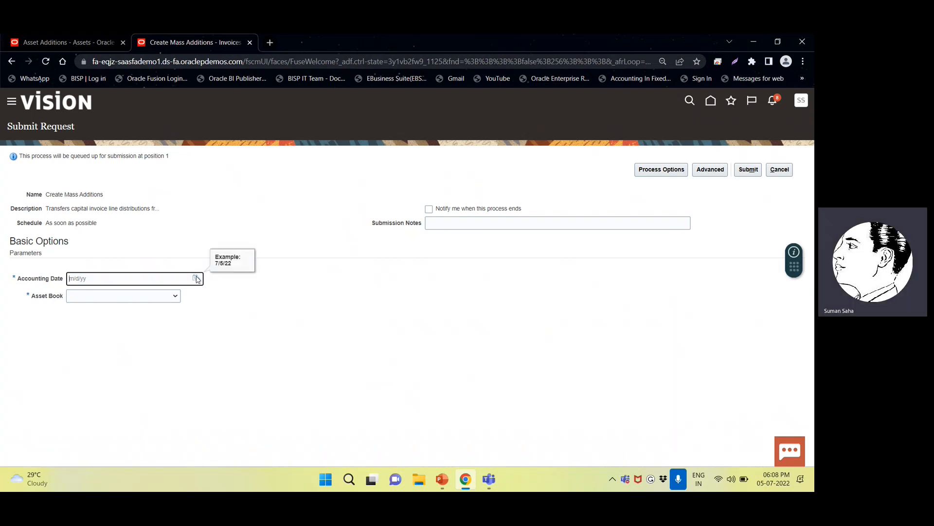
left_click(196, 278)
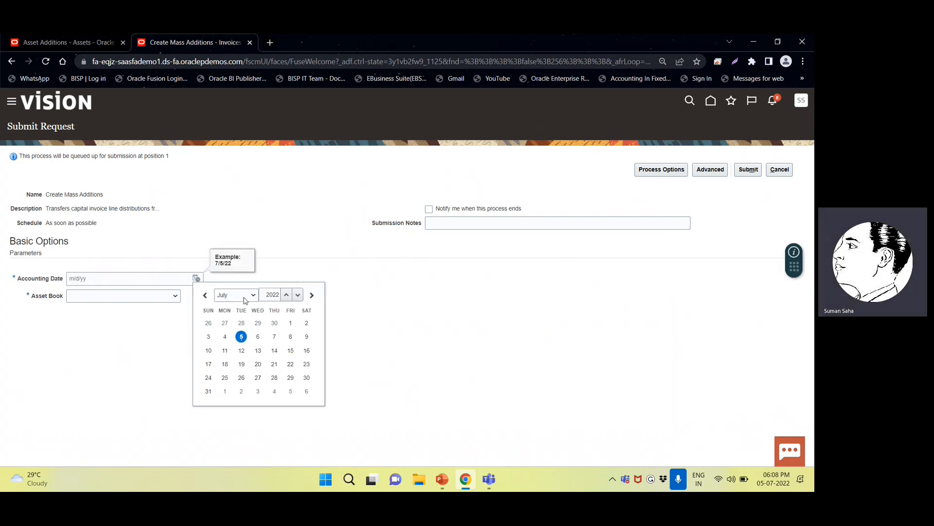
left_click(241, 335)
left_click(173, 297)
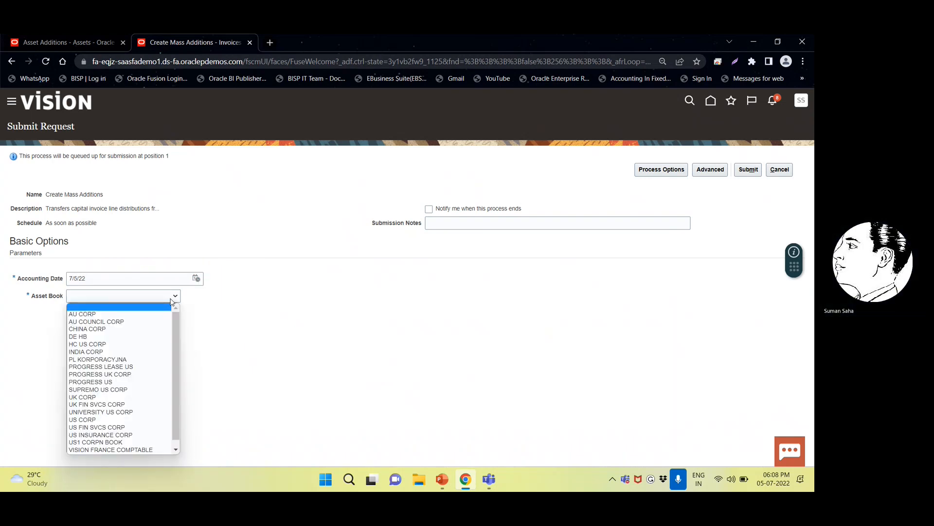
left_click(120, 437)
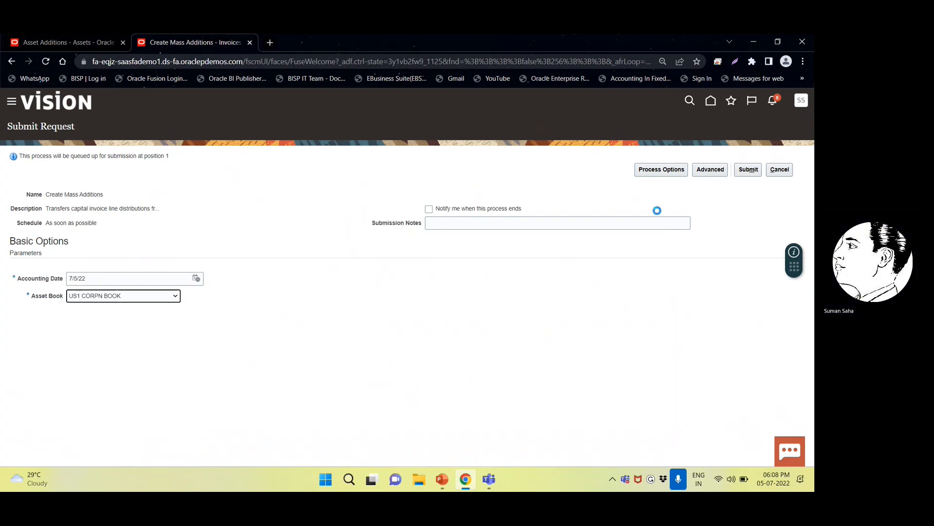
left_click(748, 170)
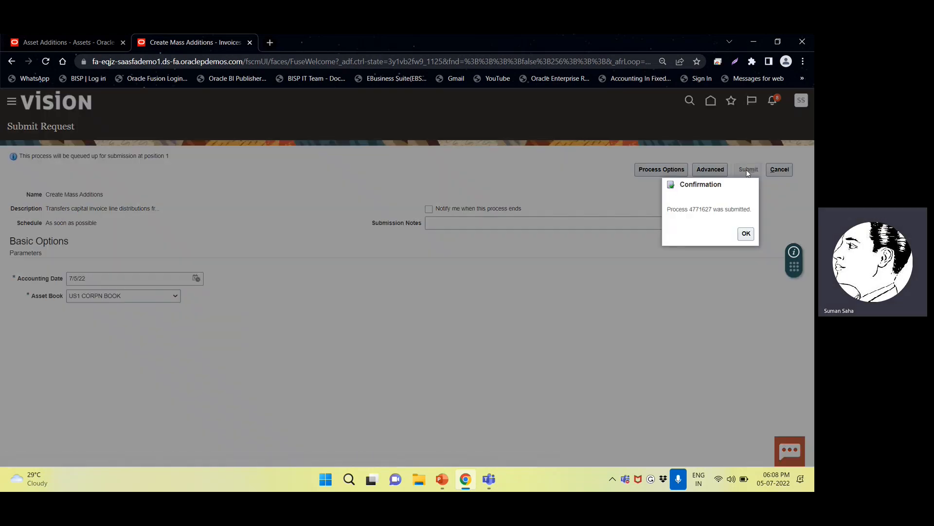
left_click(748, 234)
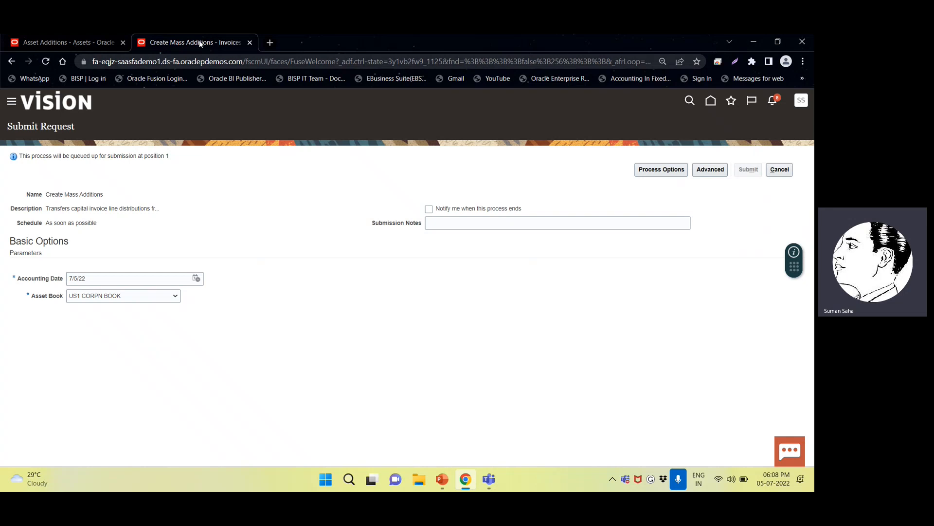
In the Assets browser tab, go to Scheduled Processes through the home page tools and refresh the process list.
left_click(98, 44)
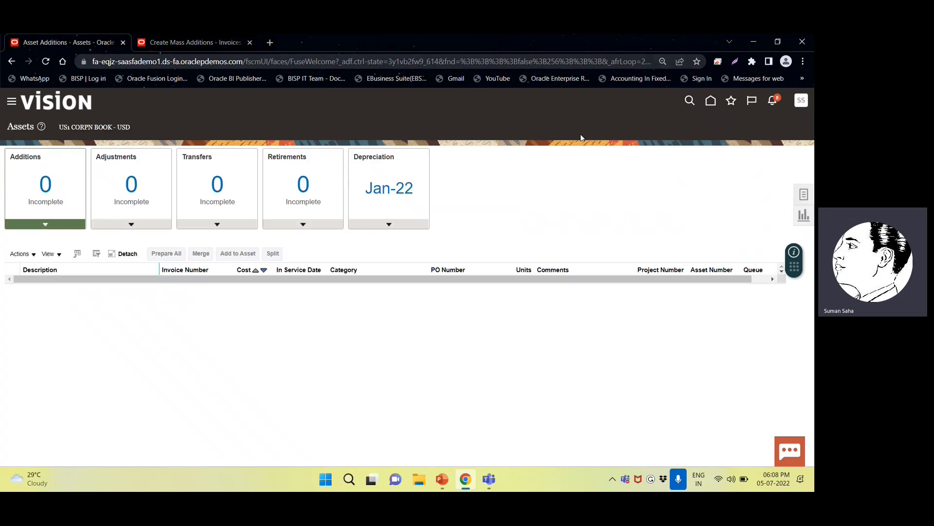
left_click(710, 100)
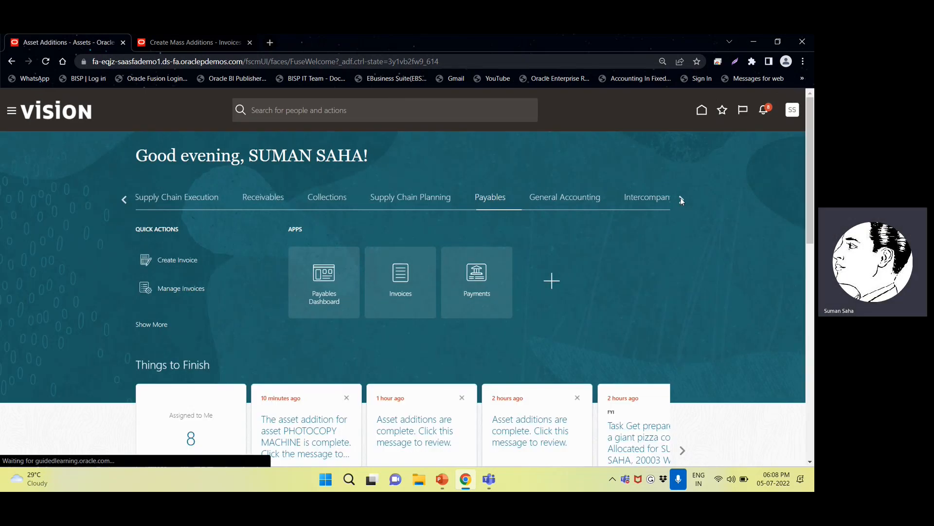
left_click(681, 198)
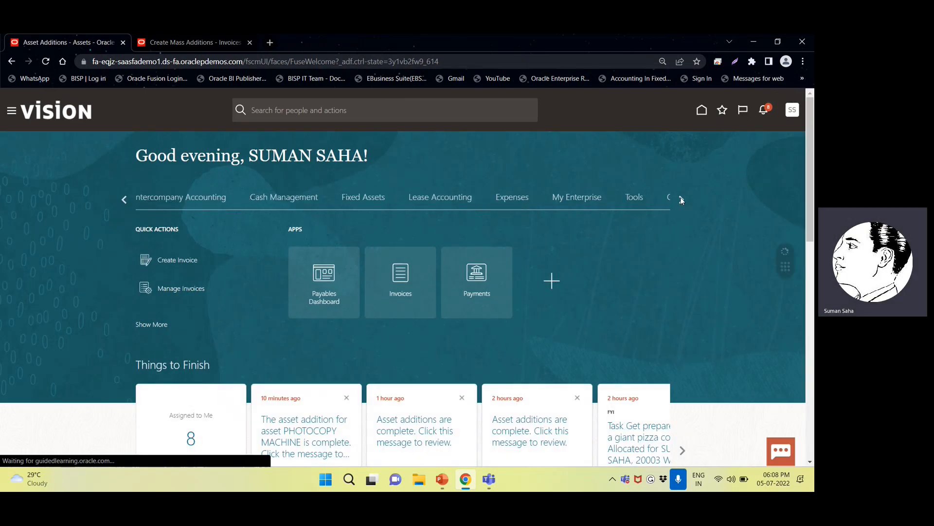
left_click(630, 198)
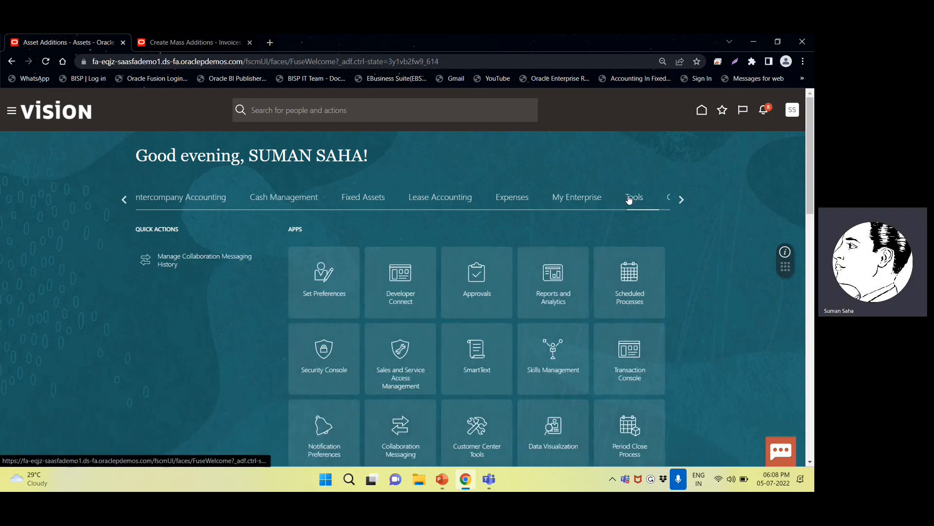
left_click(631, 303)
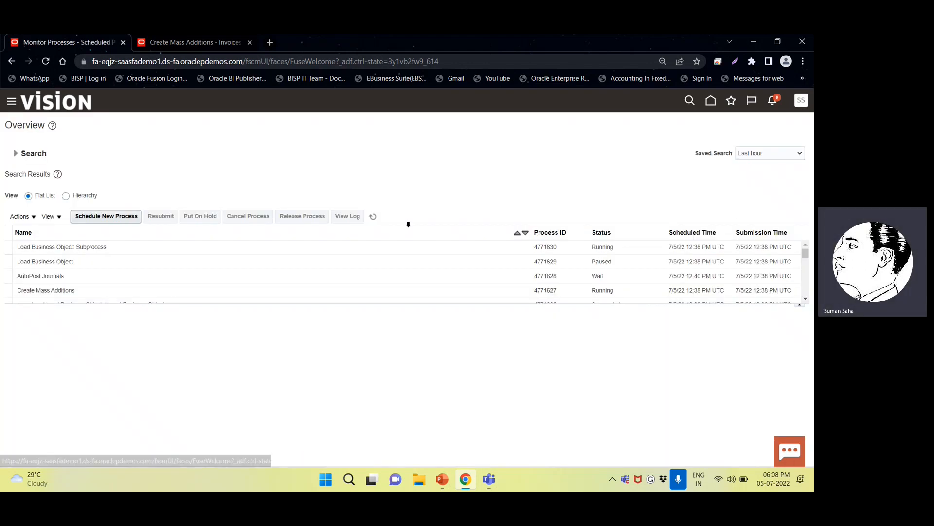
left_click(373, 216)
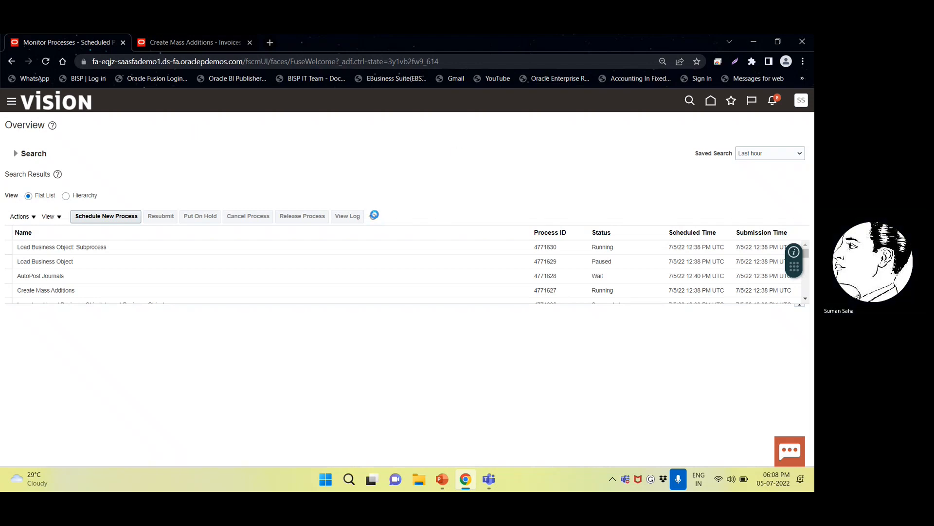
Search the scheduled processes for those submitted under the current user's ID and refresh the results.
left_click(32, 154)
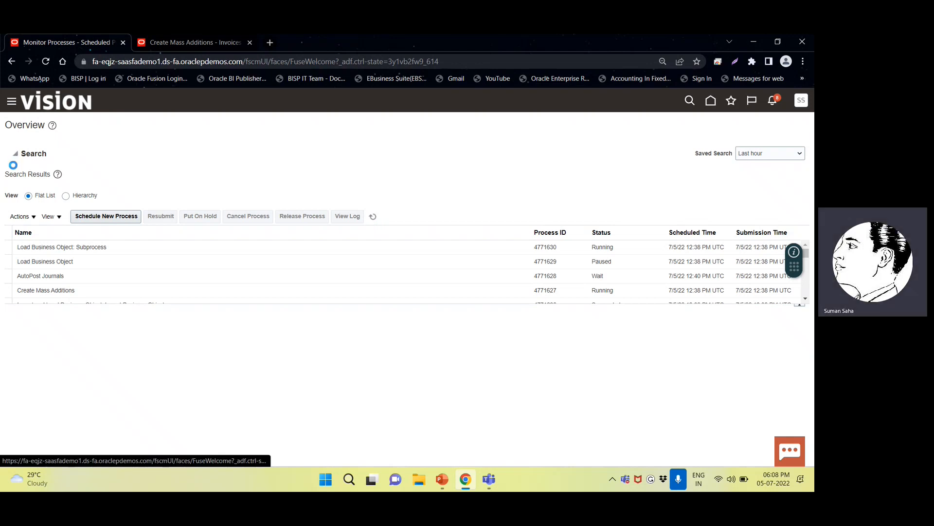
left_click(411, 208)
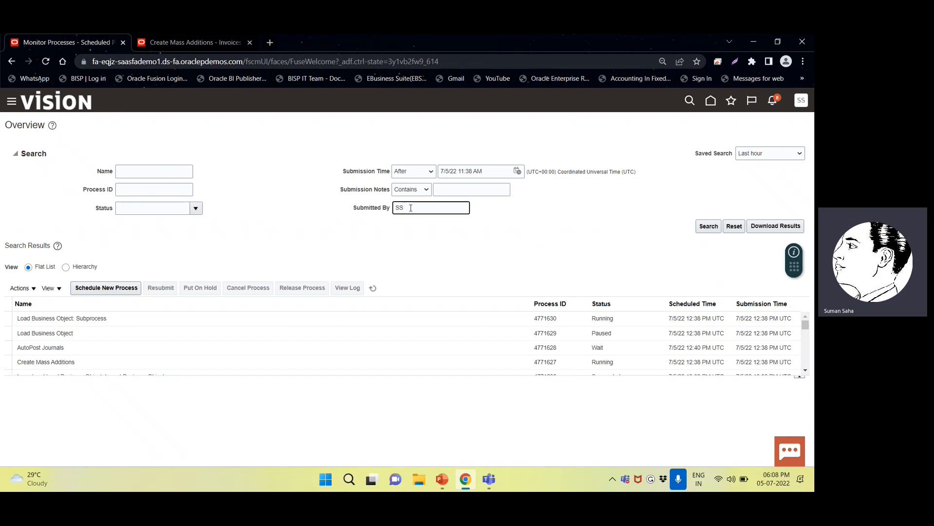
left_click(708, 227)
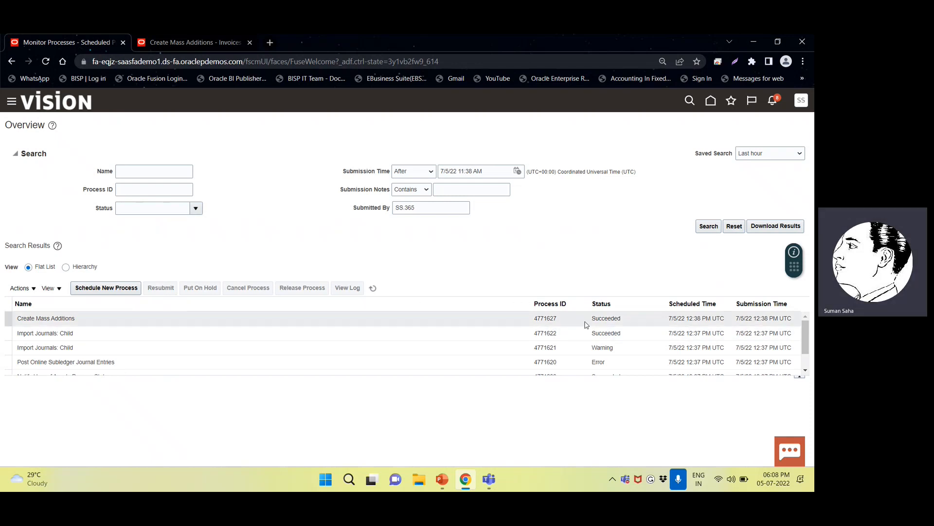
left_click(377, 289)
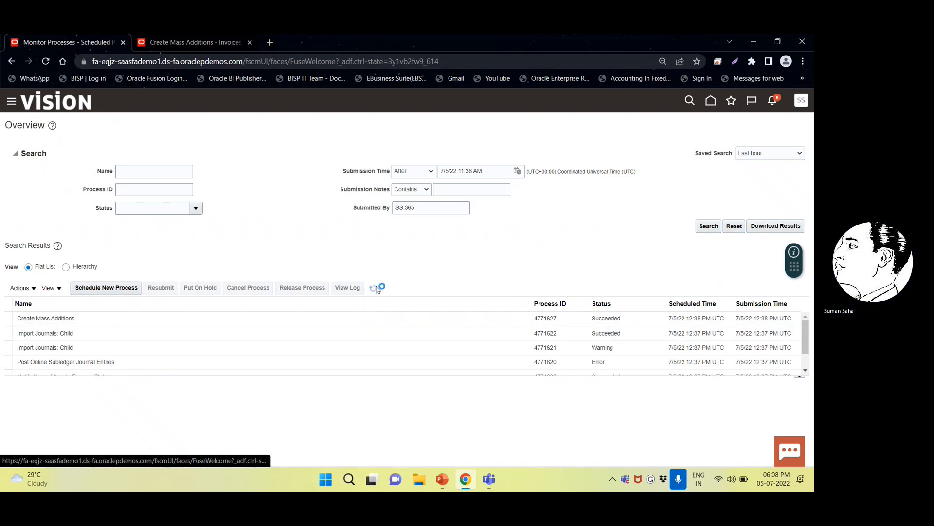
left_click(374, 289)
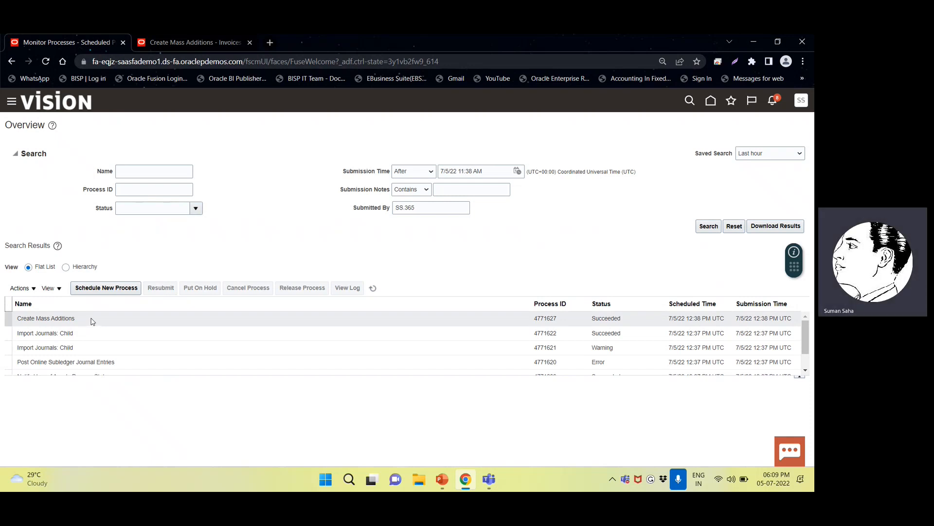
Monitor the Create Mass Additions request by viewing its process details and refreshing the list until its follow-up processes finish.
scroll(93, 321, "down", 1)
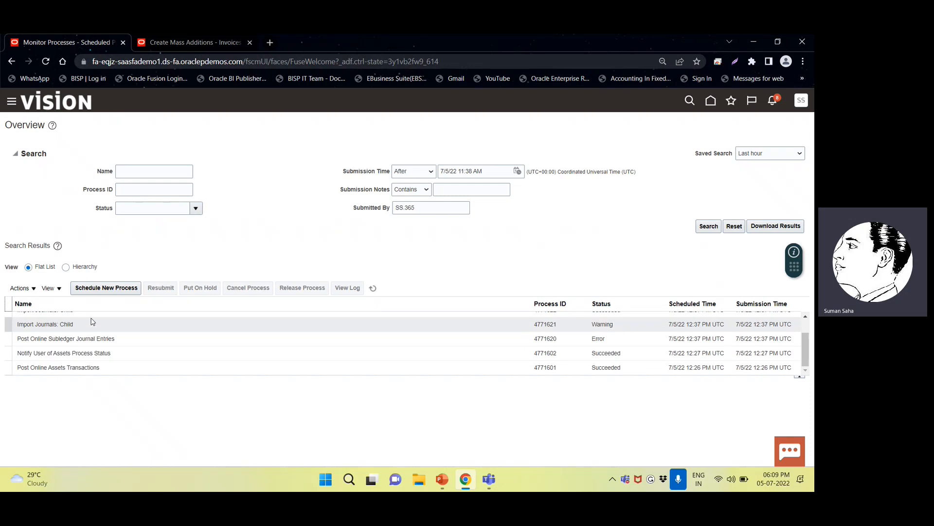
scroll(92, 321, "up", 1)
left_click(63, 318)
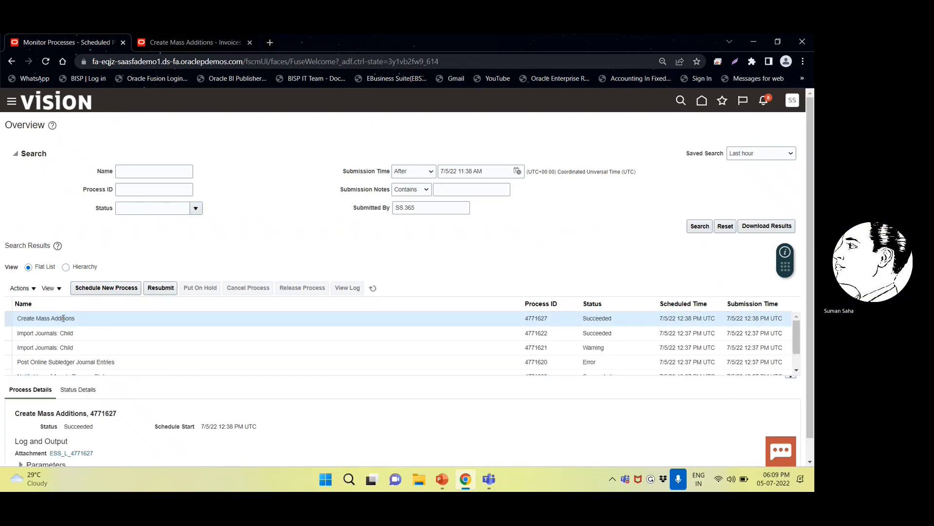
scroll(84, 411, "down", 1)
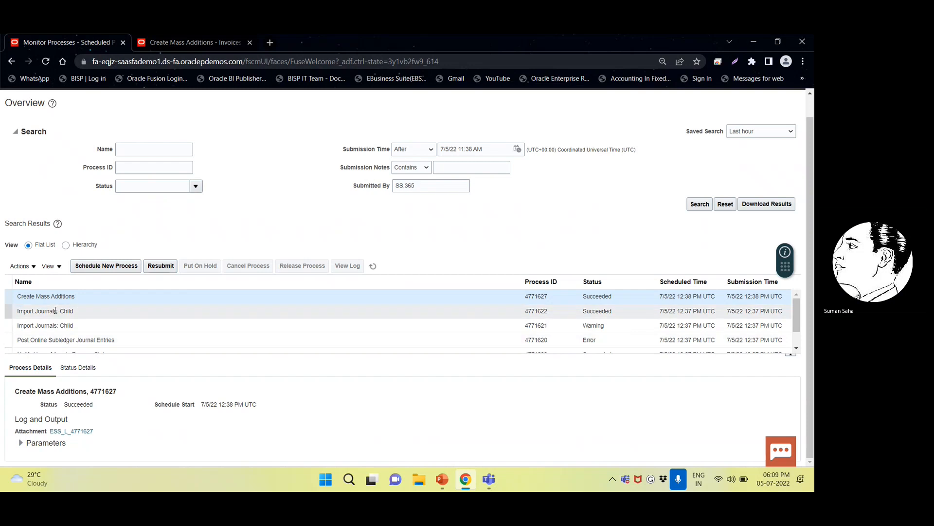
left_click(372, 266)
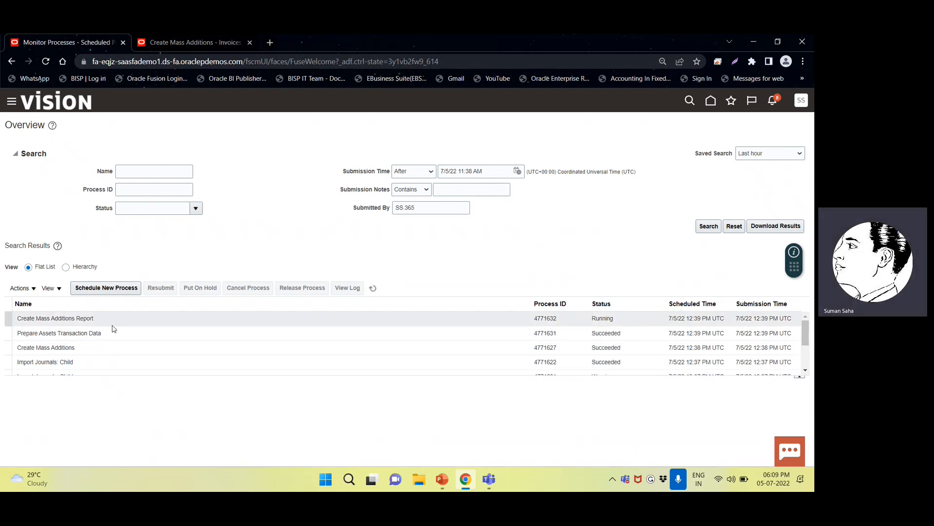
left_click(63, 347)
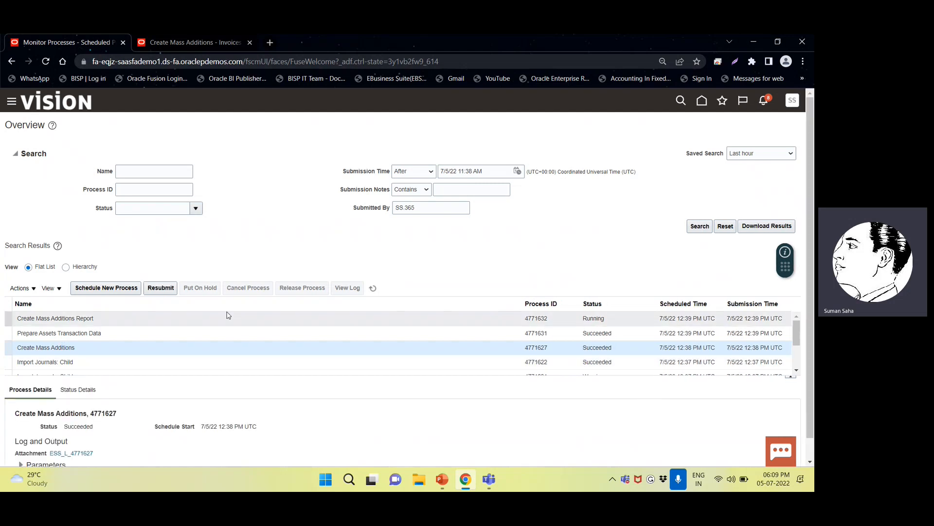
left_click(373, 288)
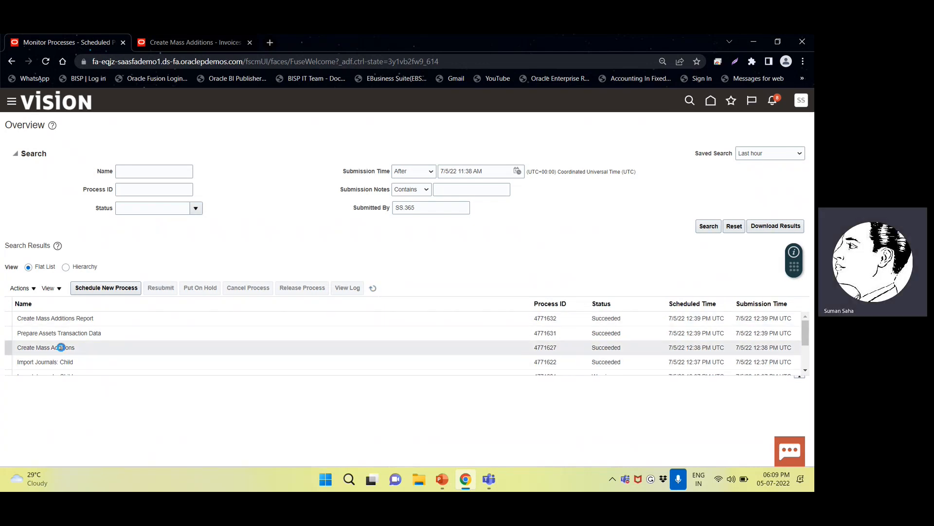
left_click(62, 346)
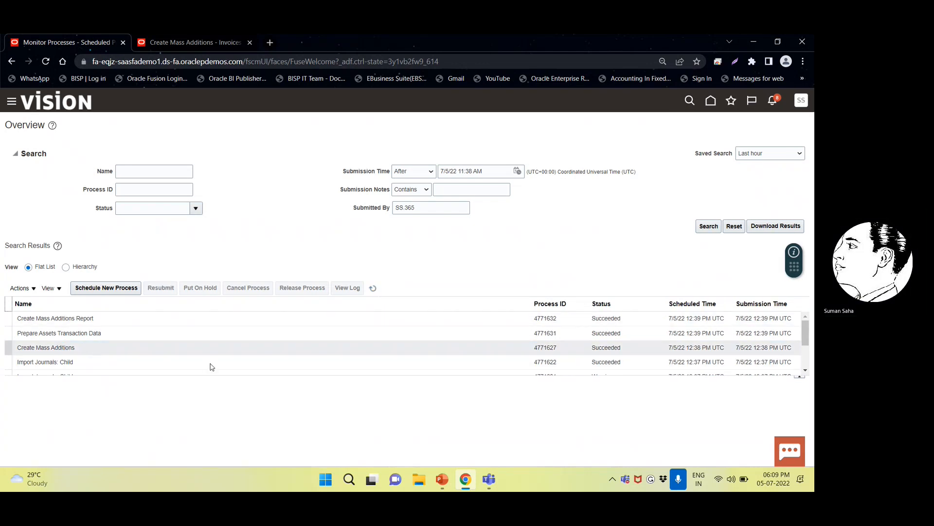
left_click(73, 346)
scroll(123, 398, "down", 1)
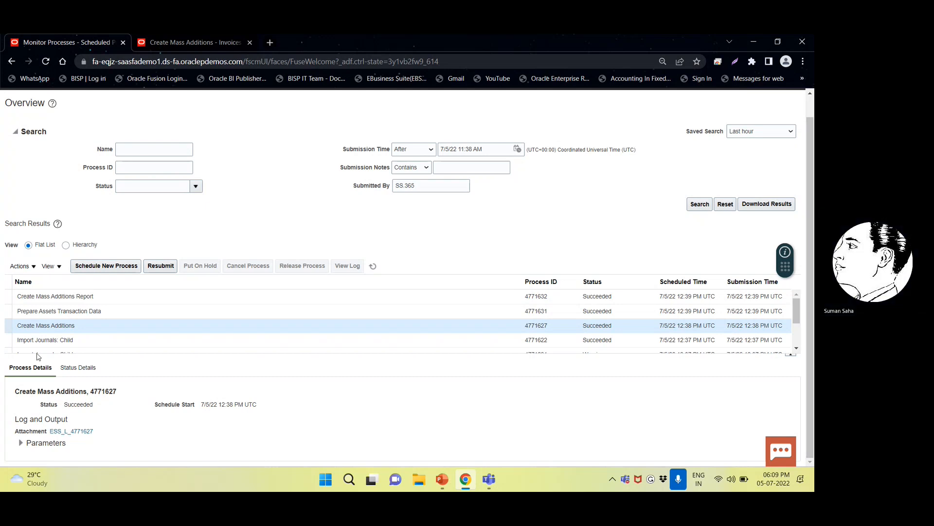
Examine the process details of the Create Mass Additions Report, including its log and output sections.
left_click(49, 297)
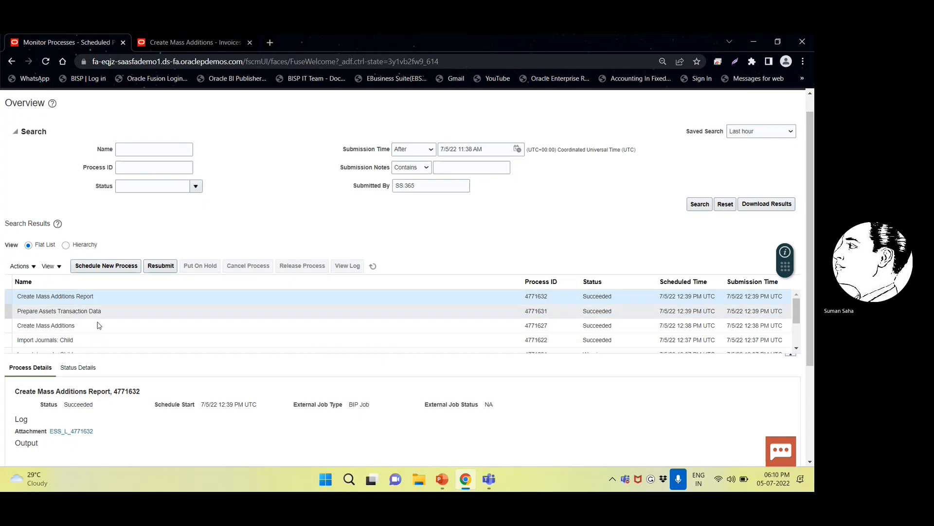
scroll(111, 428, "down", 2)
scroll(102, 404, "down", 1)
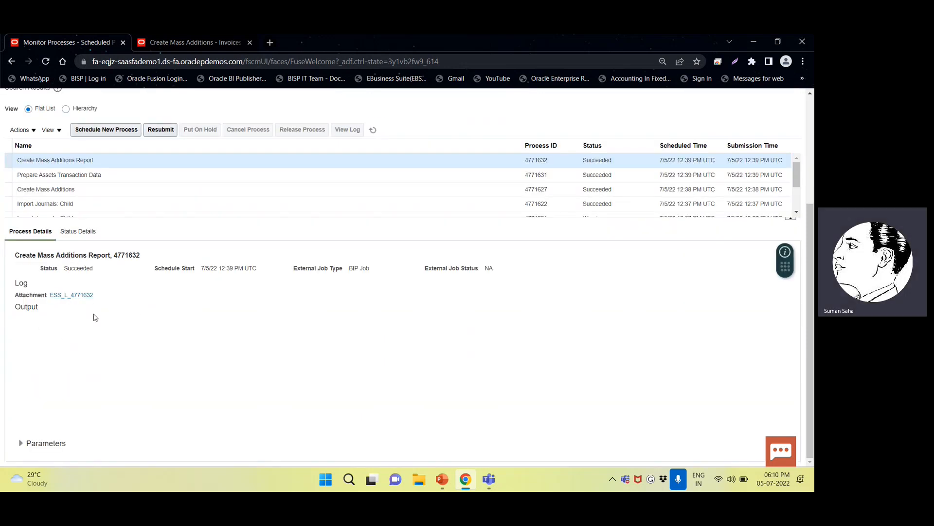
scroll(48, 336, "up", 3)
Examine the Create Mass Additions request's details and expand its parameters to check the accounting date and asset book.
left_click(47, 345)
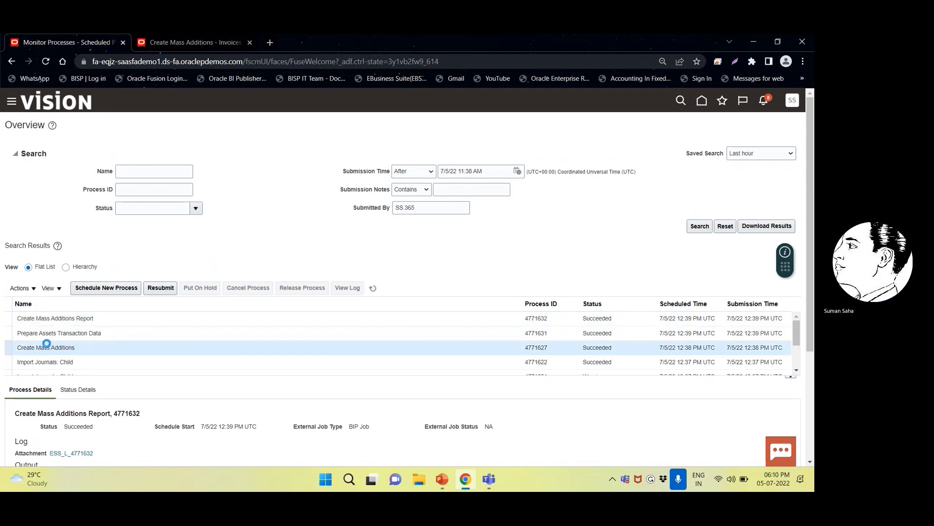
scroll(167, 342, "down", 3)
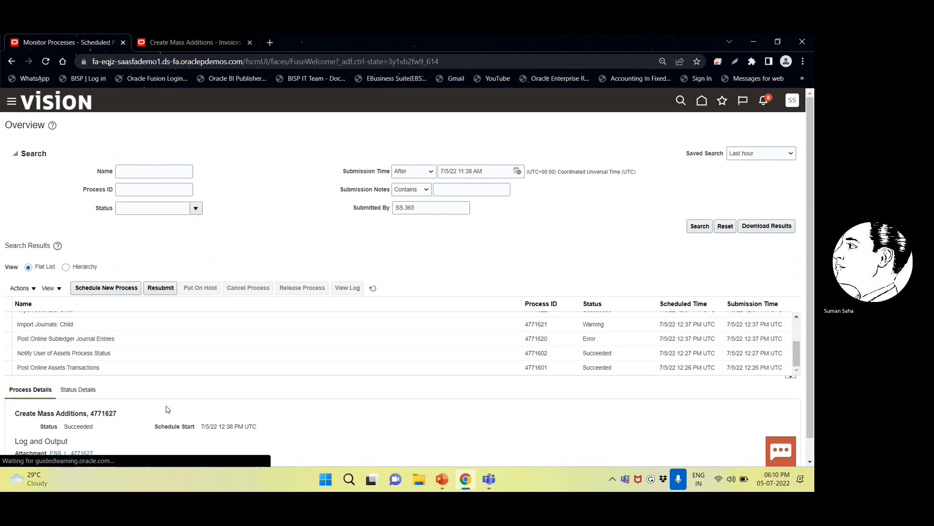
scroll(176, 399, "down", 1)
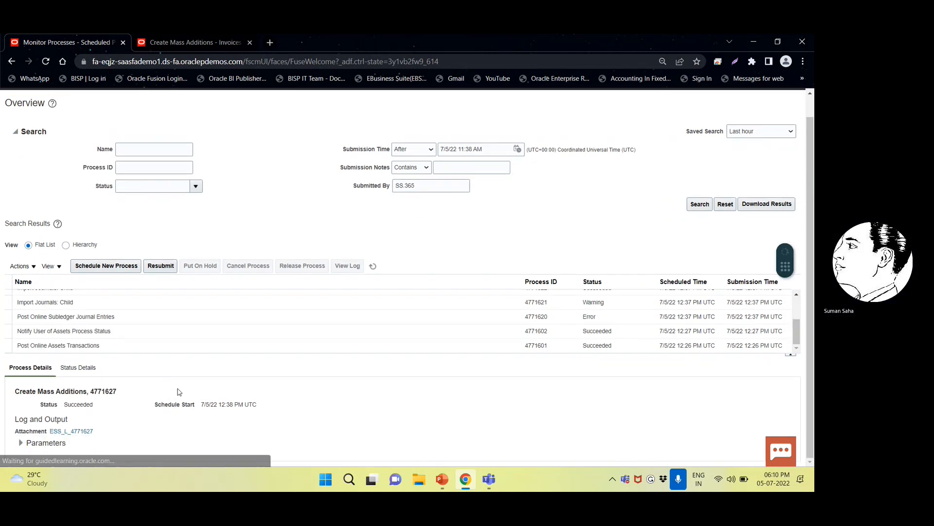
left_click(20, 442)
scroll(161, 411, "down", 1)
scroll(161, 412, "down", 1)
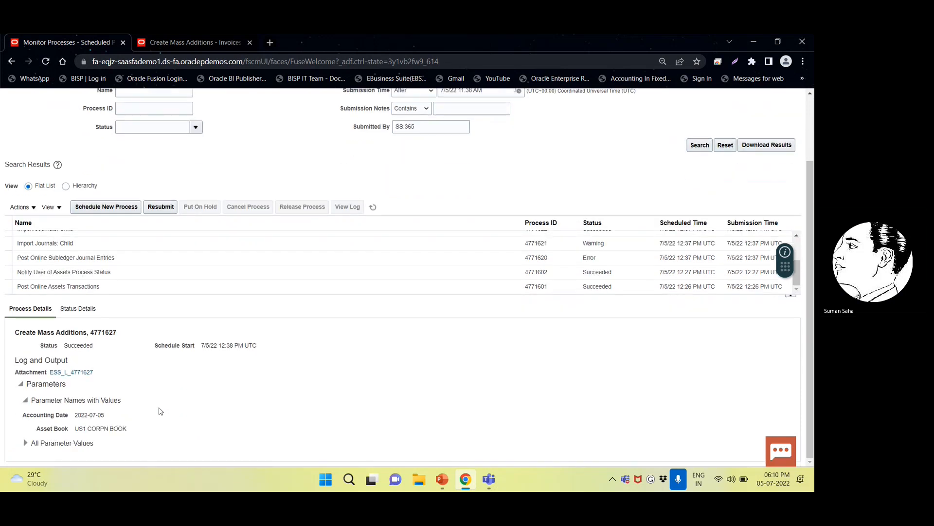
scroll(115, 370, "up", 3)
scroll(80, 317, "up", 3)
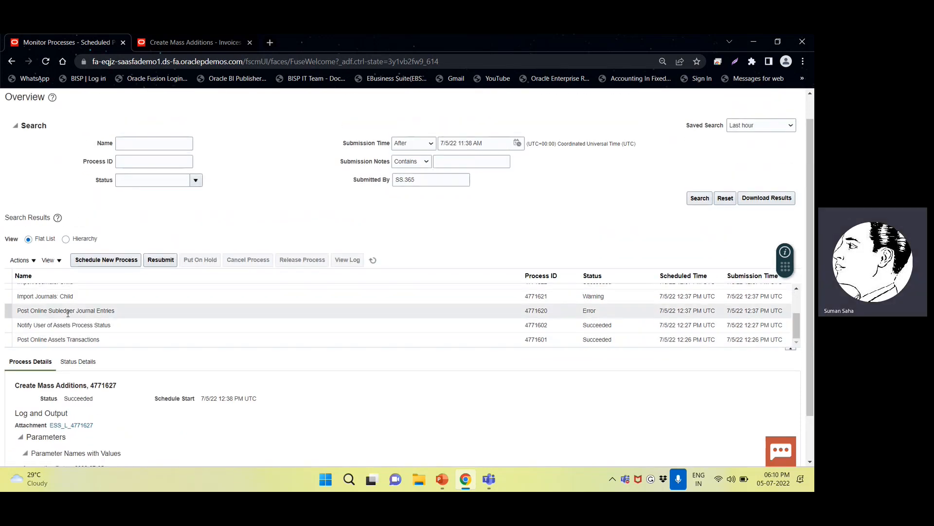
Republish the Create Mass Additions Report output and export it as HTML.
left_click(80, 318)
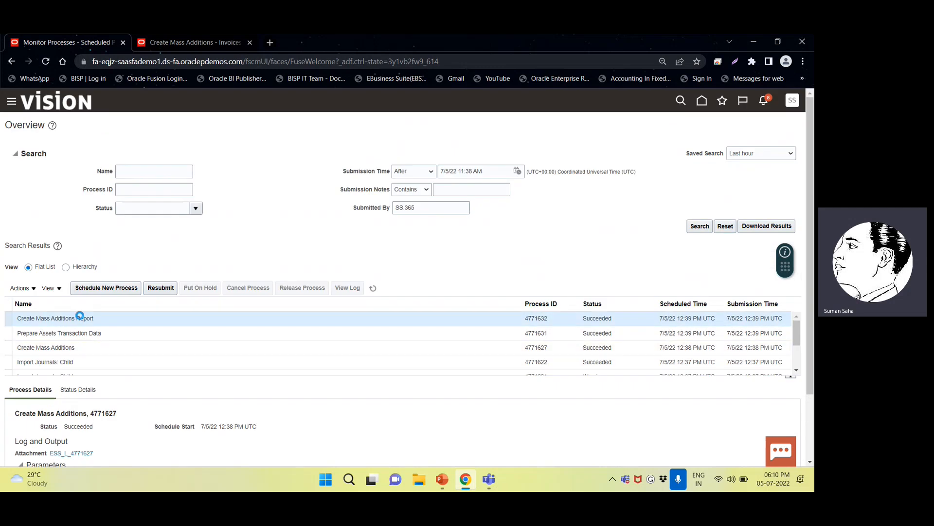
scroll(185, 406, "down", 2)
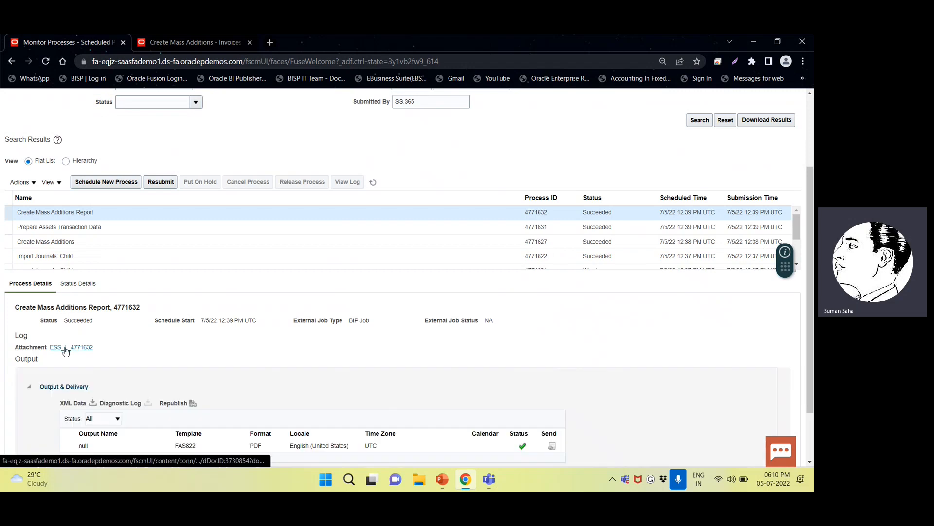
scroll(199, 374, "down", 1)
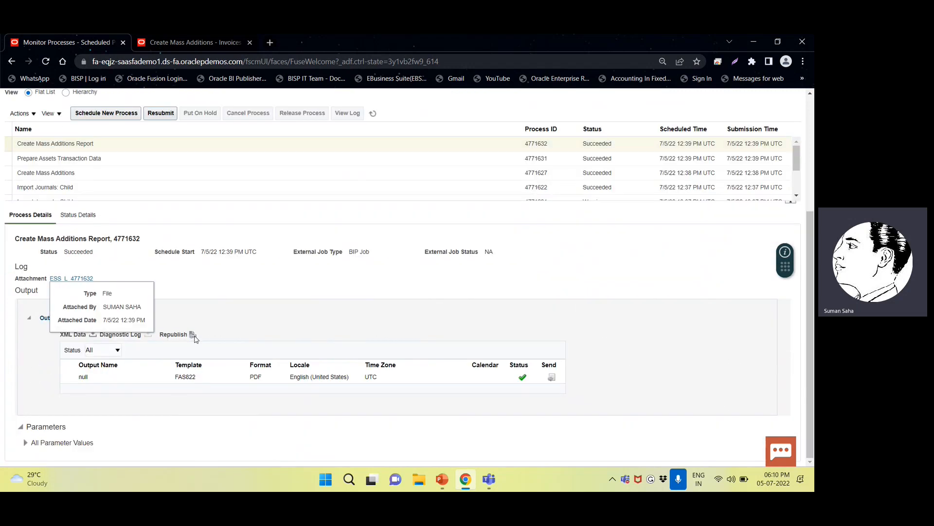
left_click(193, 334)
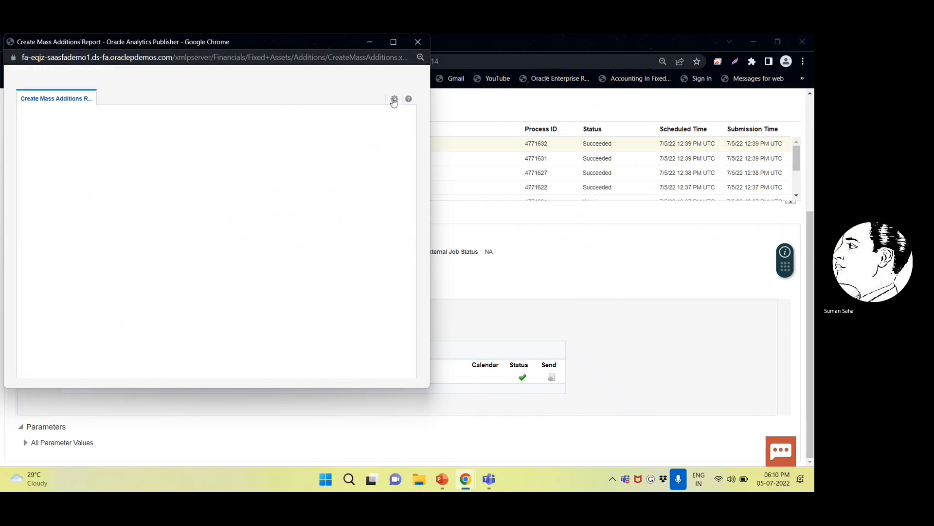
left_click(394, 99)
mouse_move(370, 112)
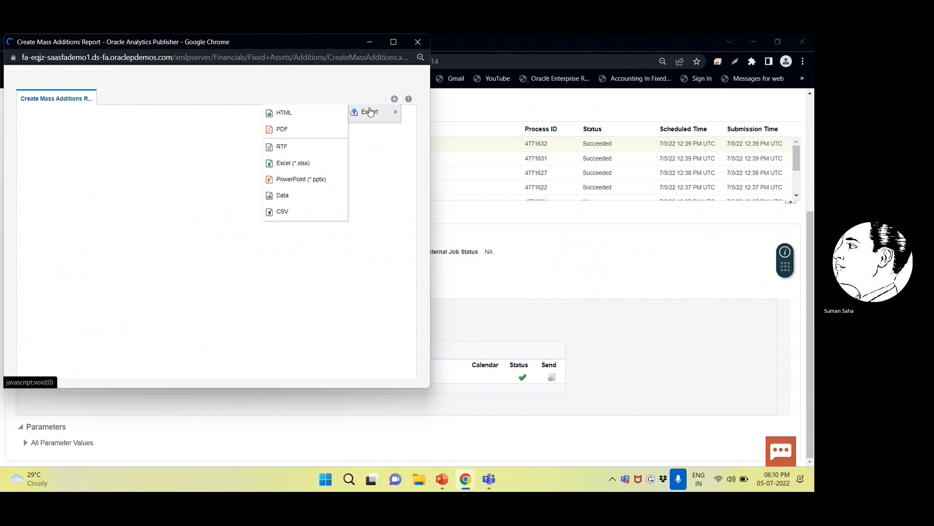
left_click(287, 112)
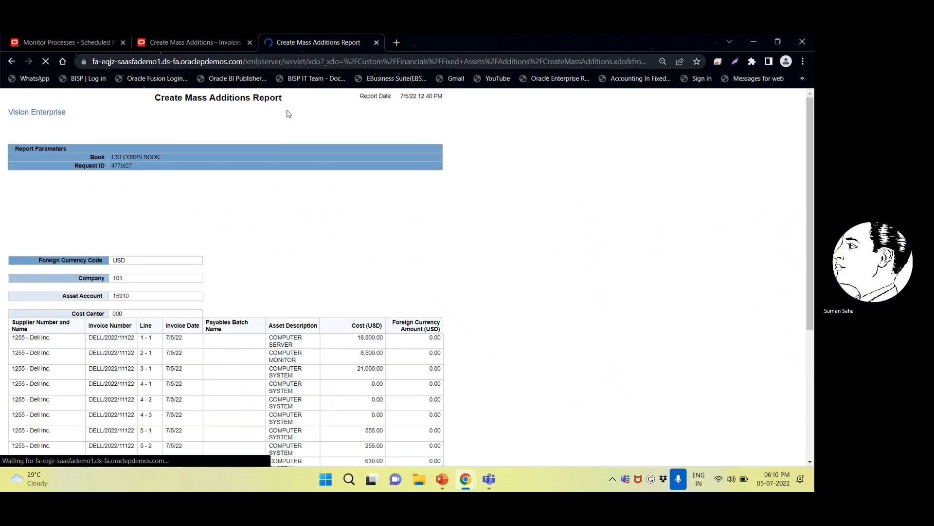
Review the Dell invoice lines in the Create Mass Additions Report and highlight the report total.
scroll(144, 236, "down", 3)
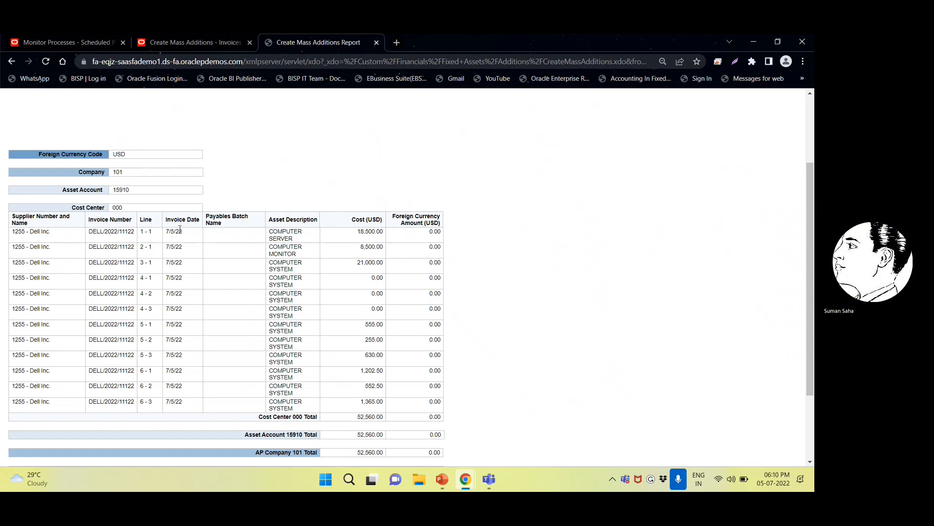
scroll(289, 252, "down", 2)
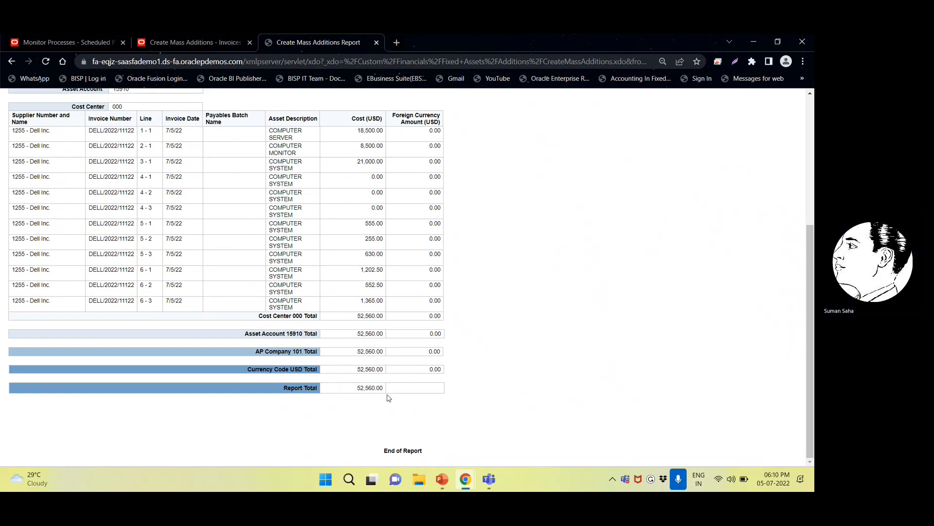
left_click_drag(356, 393, 381, 389)
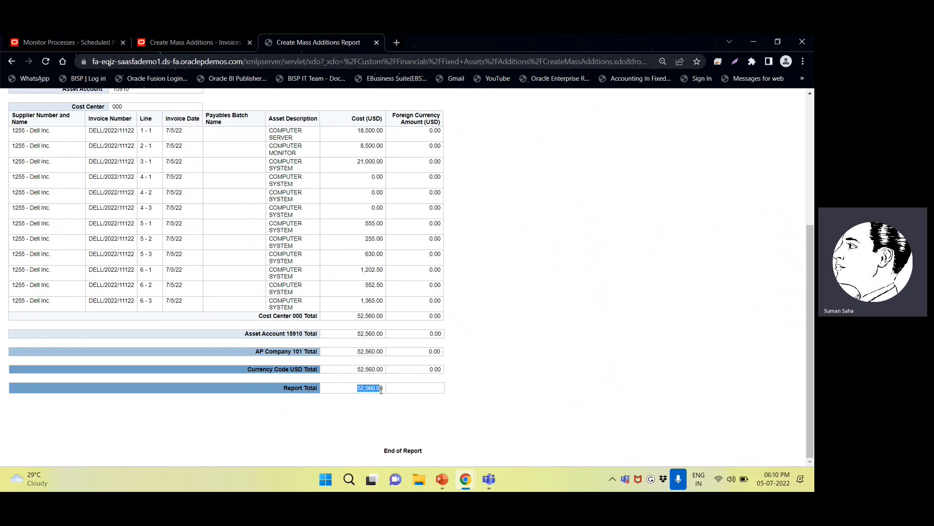
scroll(381, 390, "up", 4)
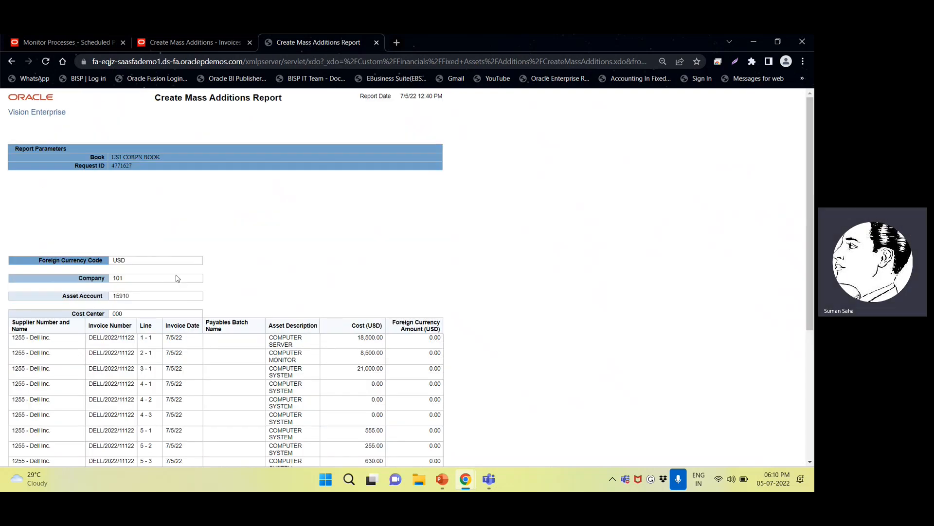
Leave the Create Mass Additions request, close the report, and open the Assets work area under Fixed Assets with its task list shown.
left_click(180, 43)
left_click(779, 169)
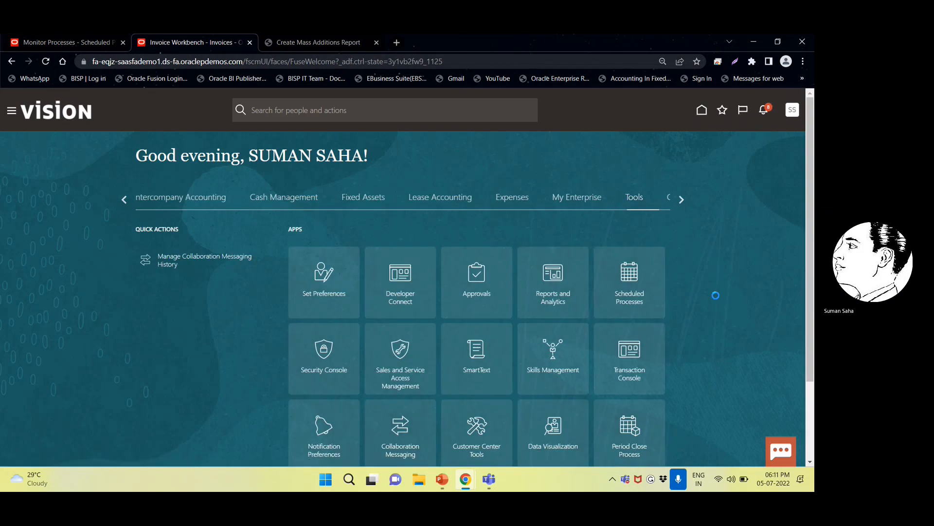
left_click(373, 197)
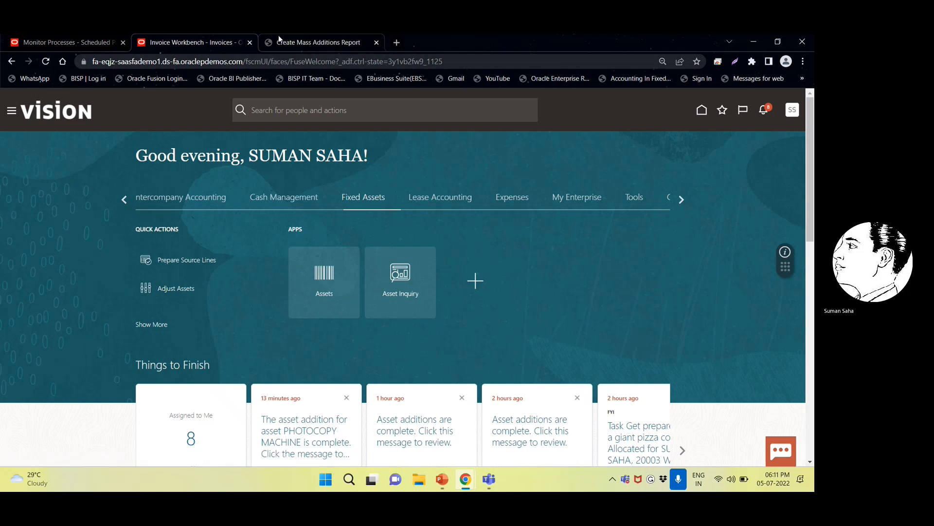
left_click(298, 42)
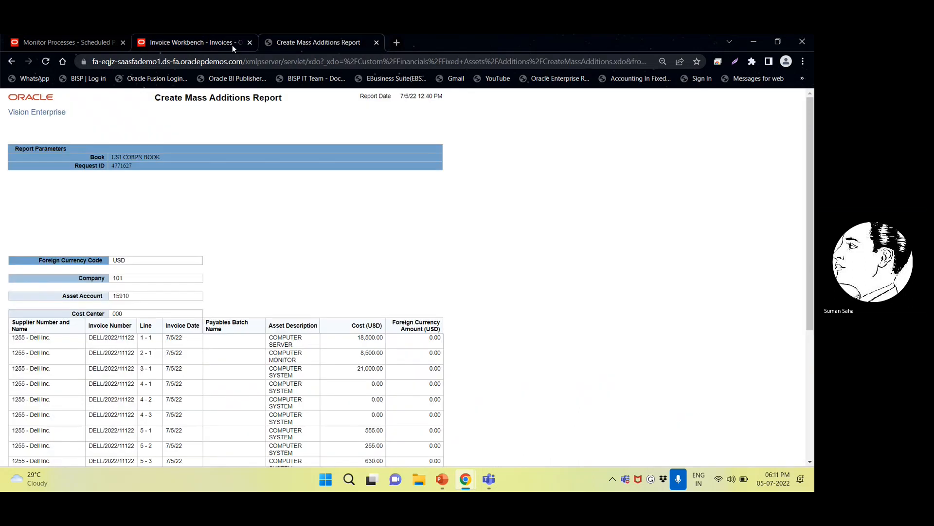
left_click(376, 43)
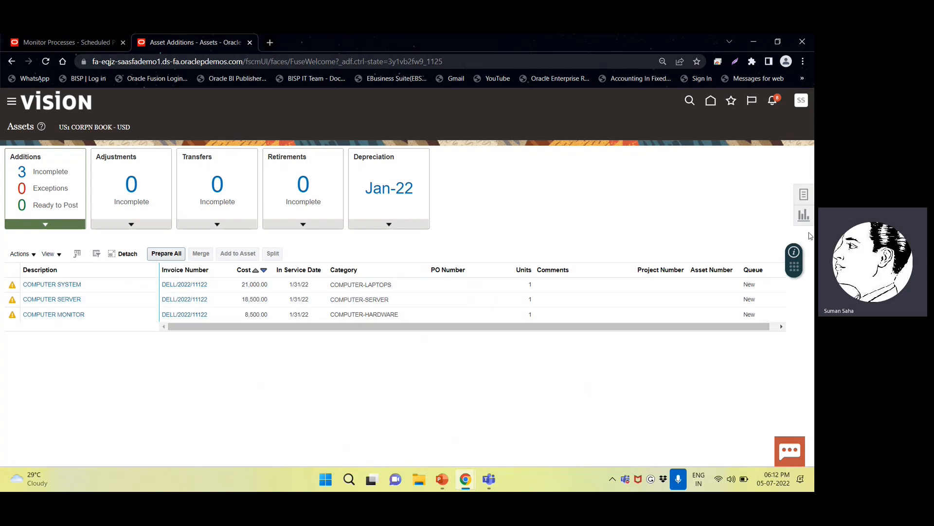
left_click(802, 195)
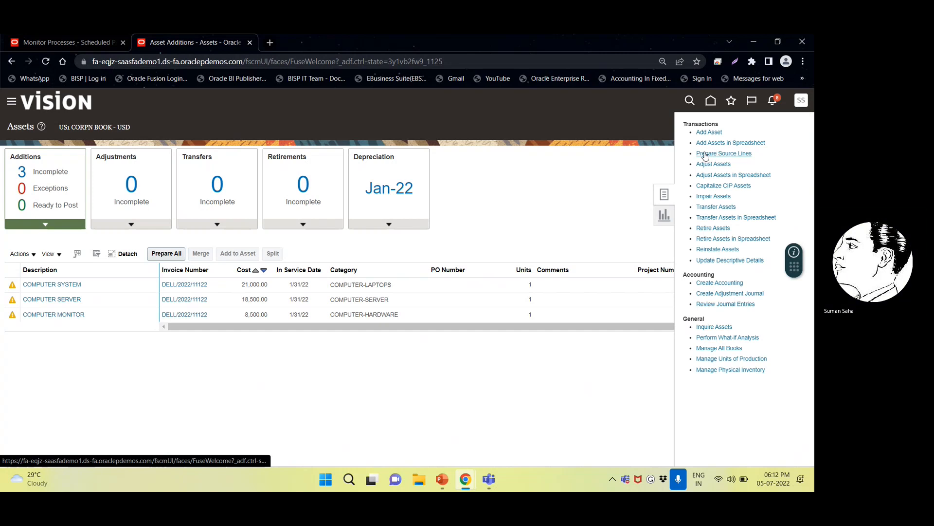
Open the COMPUTER SYSTEM source line from the incomplete additions for editing and keep its queue as New.
left_click(705, 154)
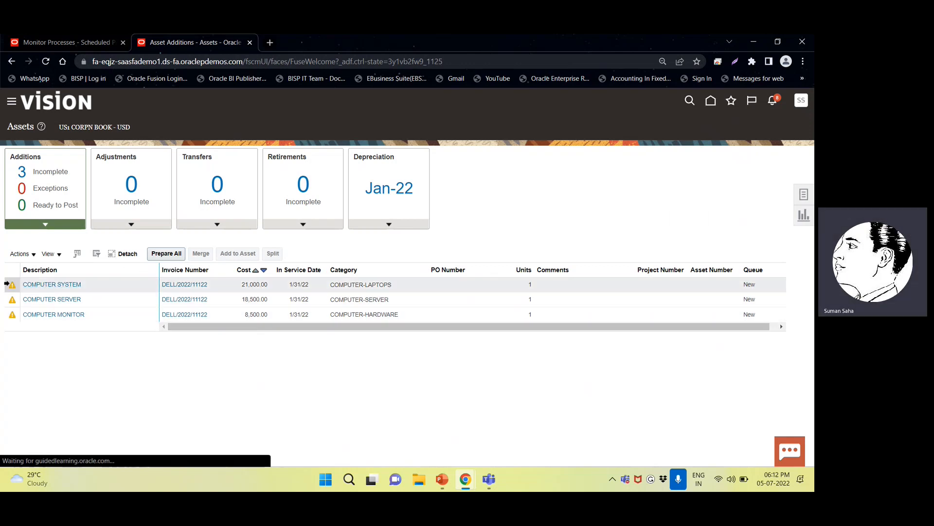
left_click(49, 286)
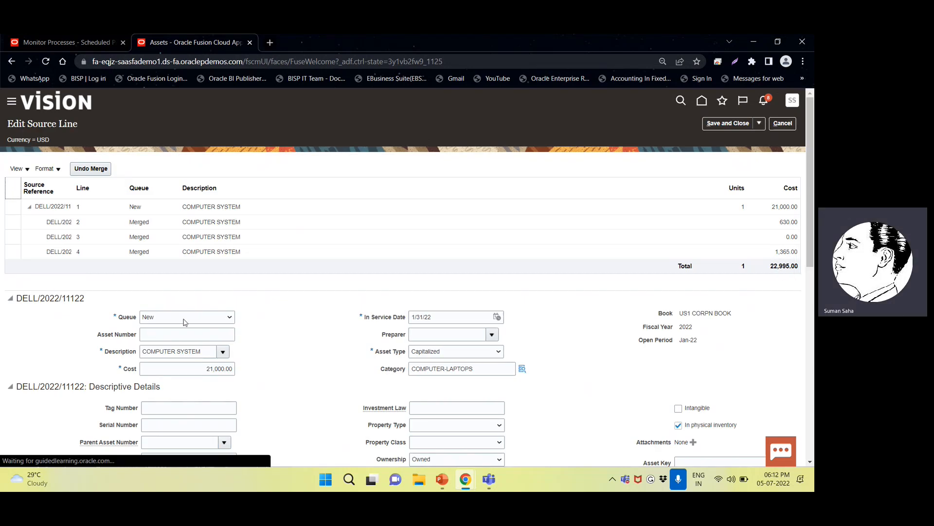
scroll(185, 317, "down", 2)
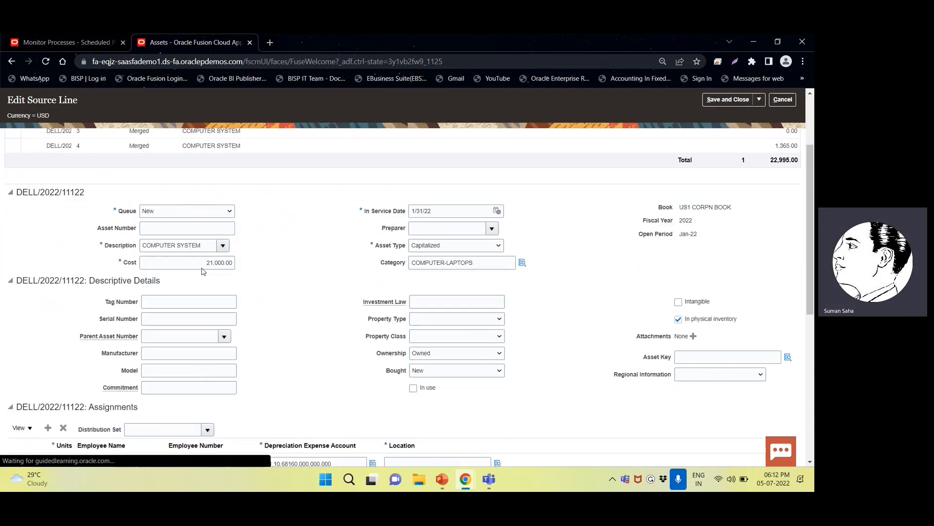
left_click(198, 213)
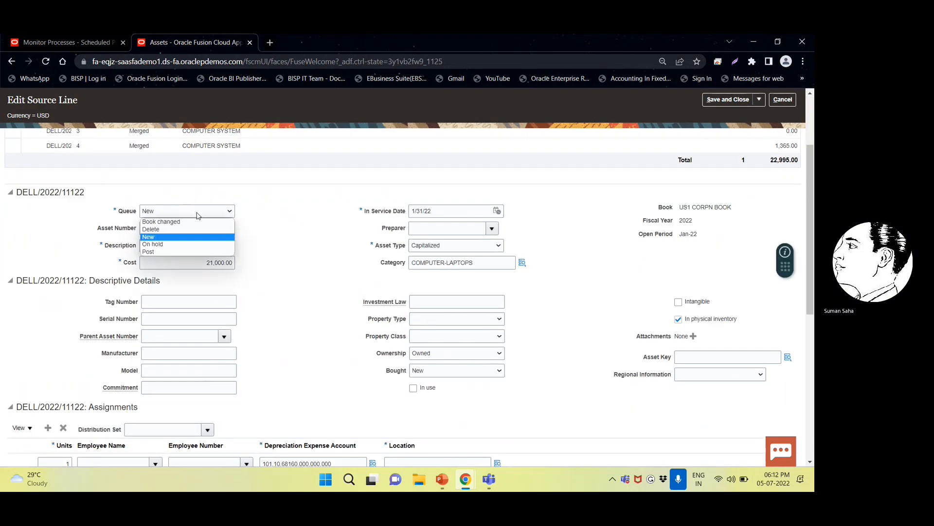
left_click(166, 237)
Set the source line's in-service date to 1/19/22.
left_click(498, 211)
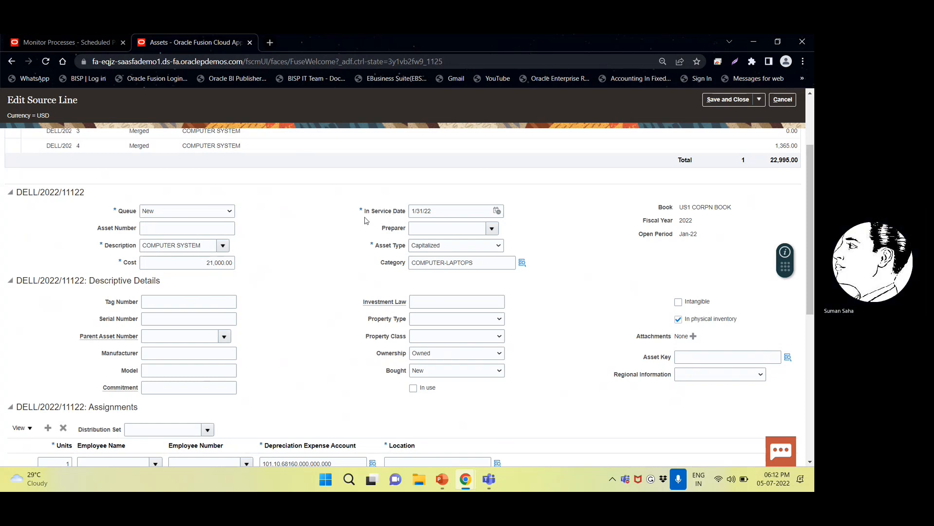
left_click(498, 211)
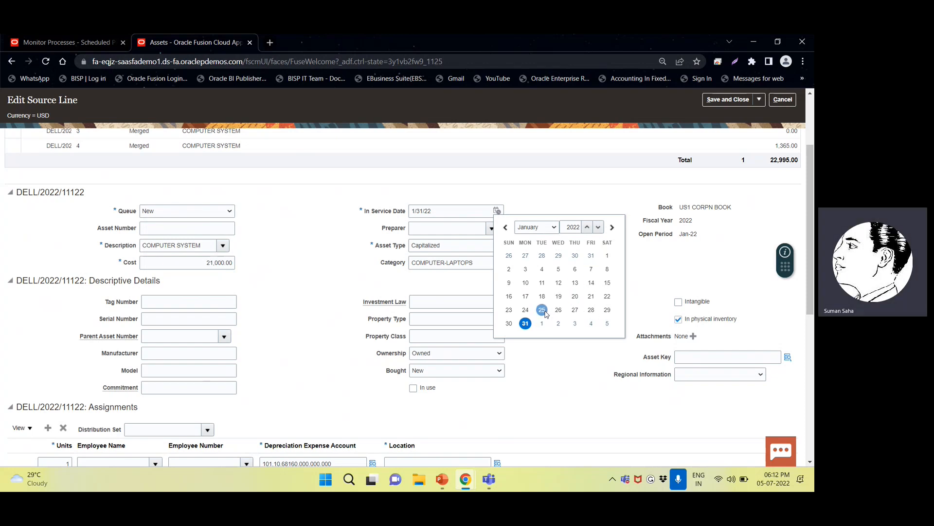
left_click(559, 297)
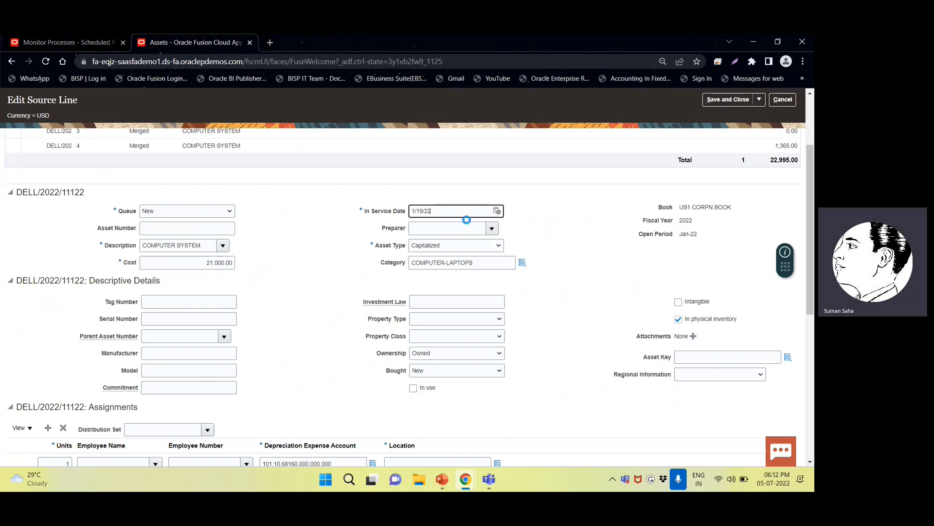
Change the source line's description to COMPUTER LAPTOPS.
scroll(499, 280, "down", 1)
scroll(499, 280, "down", 1)
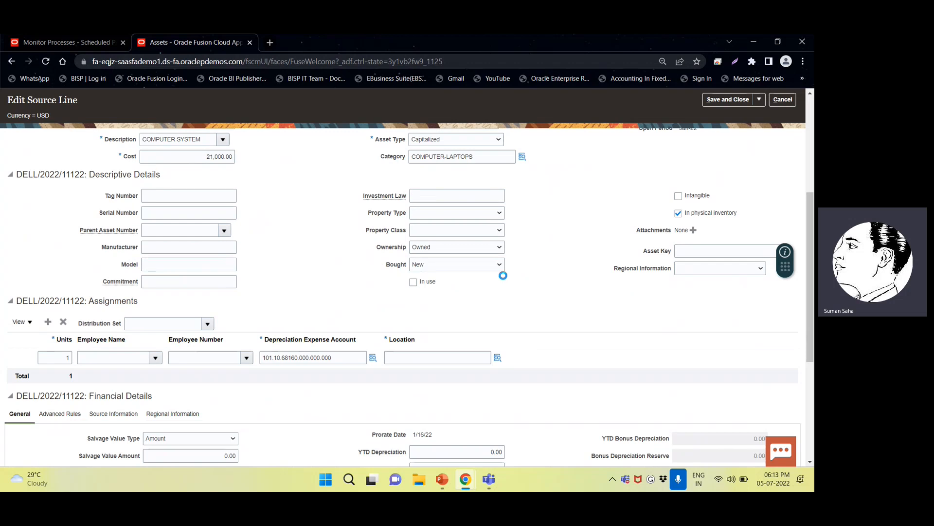
scroll(159, 235, "up", 3)
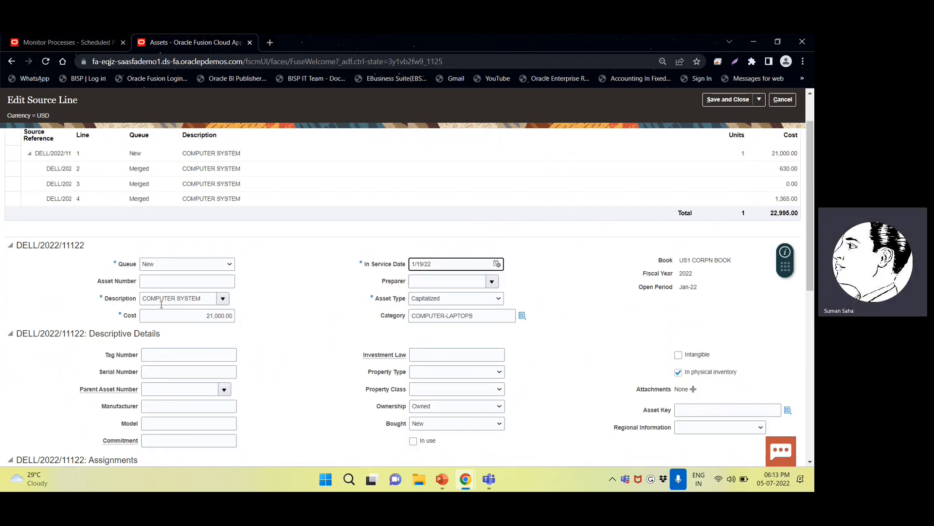
scroll(161, 304, "down", 1)
left_click(175, 244)
left_click_drag(176, 245, 222, 252)
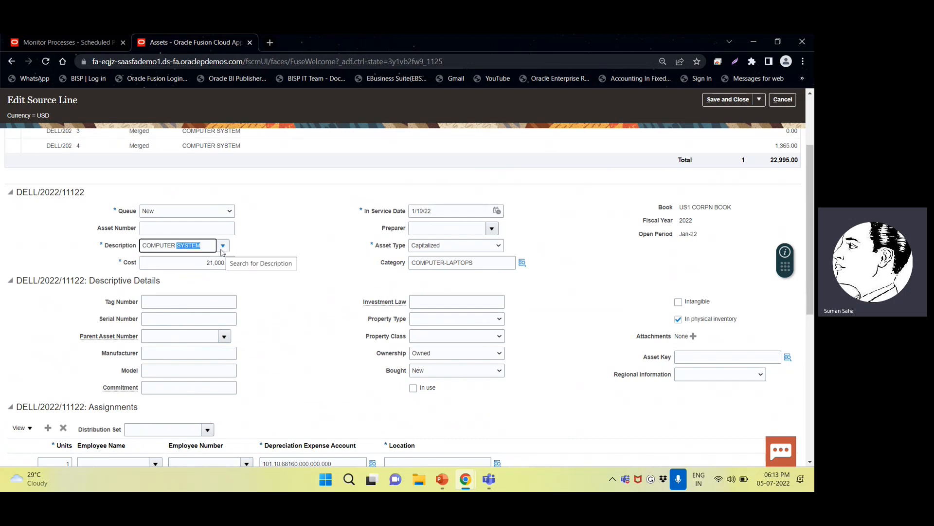
type("LA")
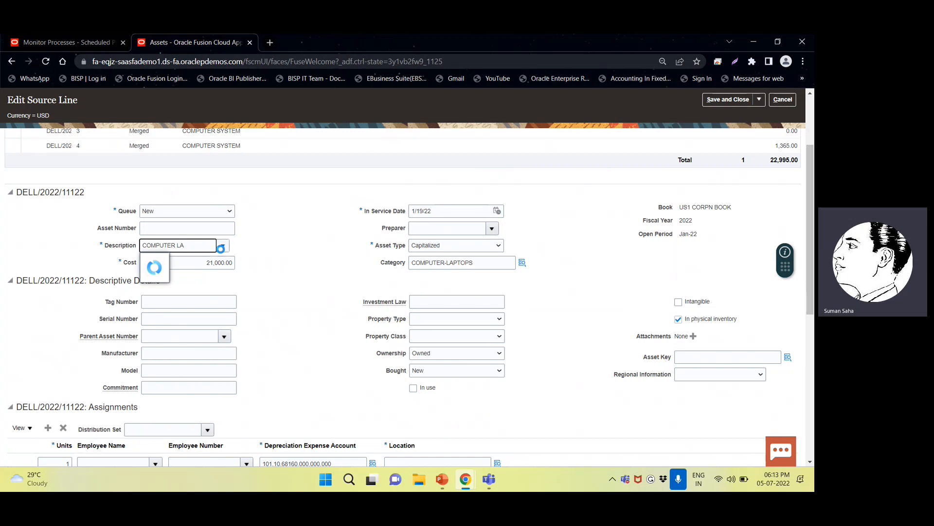
type("PTOPS")
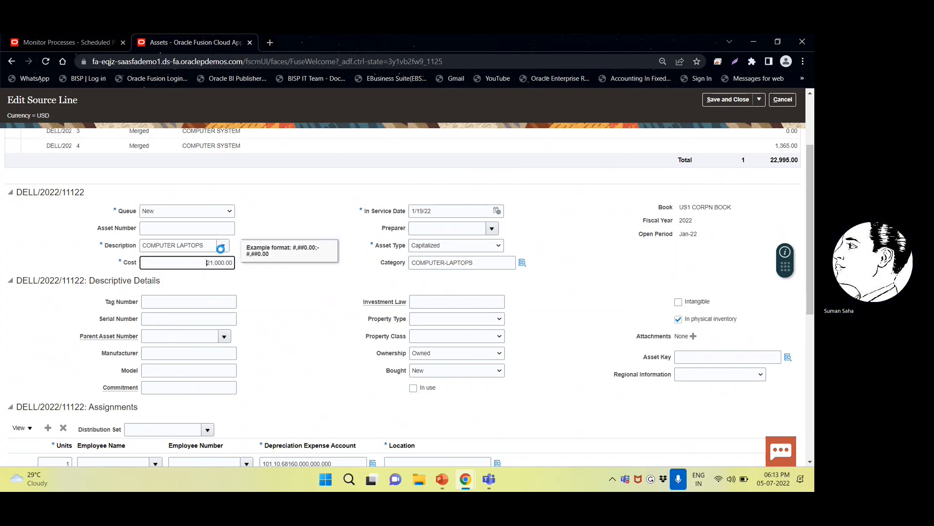
Set the units of the source line's assignment row to 10, leaving the employee fields empty.
scroll(62, 302, "down", 3)
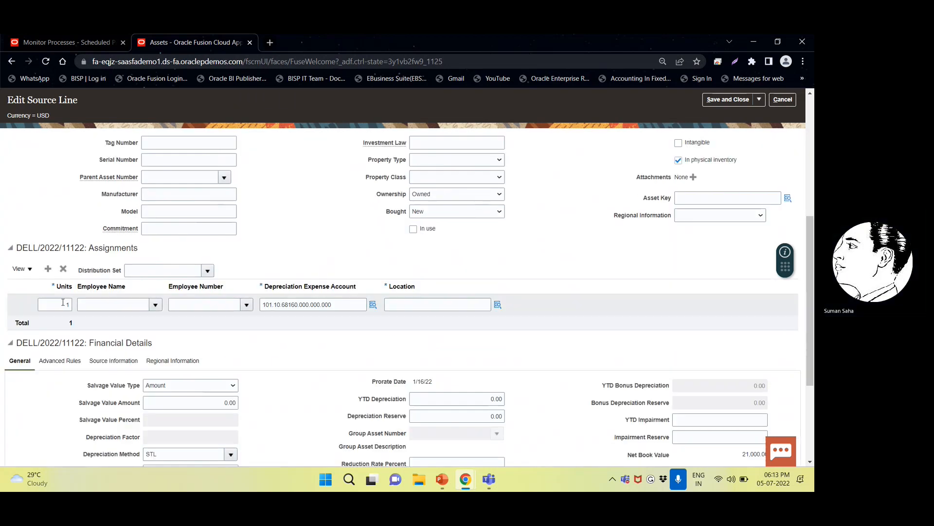
left_click(62, 302)
type("0")
left_click(93, 309)
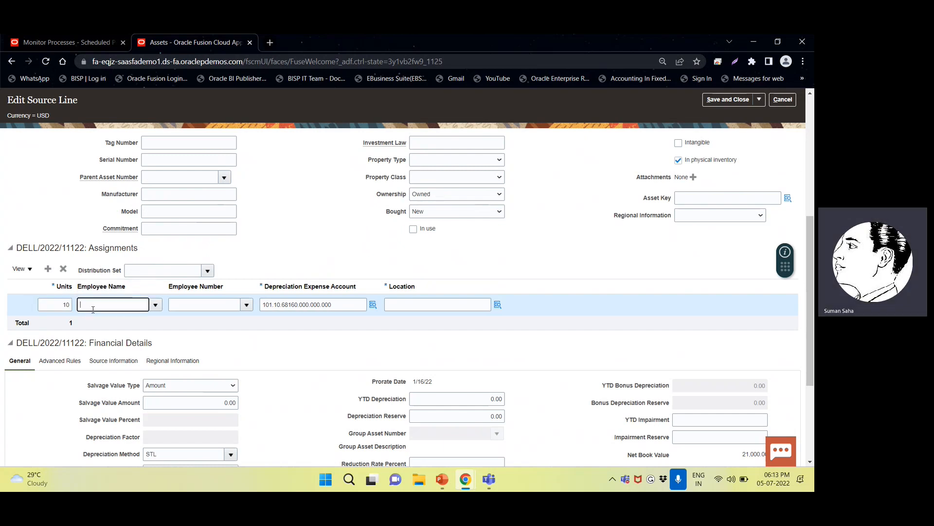
key("Tab")
key("Tab")
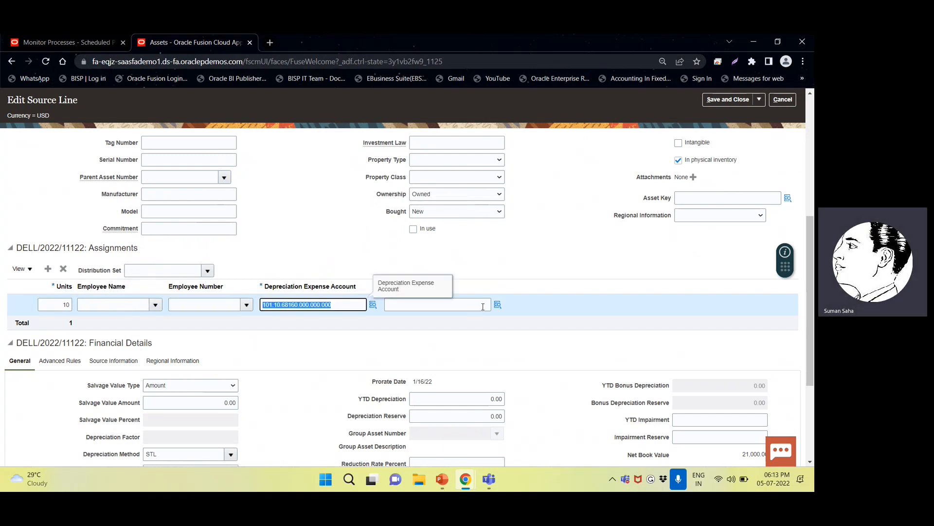
Search the asset locations and assign GERMANY, BE, BERLIN as the assignment row's location.
left_click(486, 305)
left_click(497, 304)
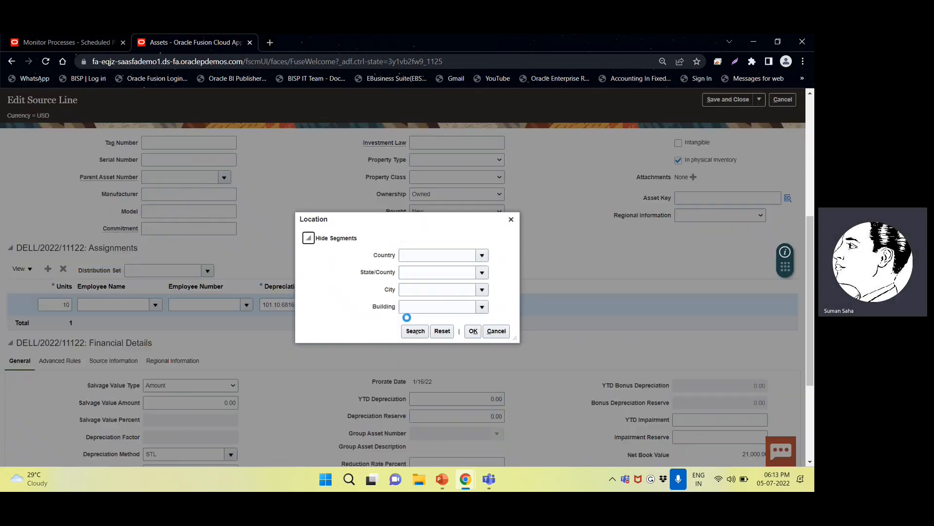
left_click(415, 333)
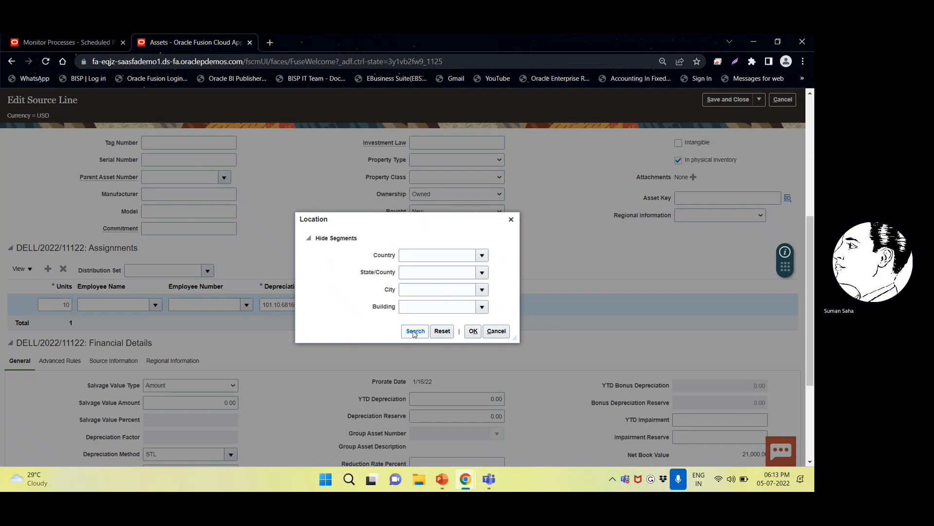
left_click(416, 334)
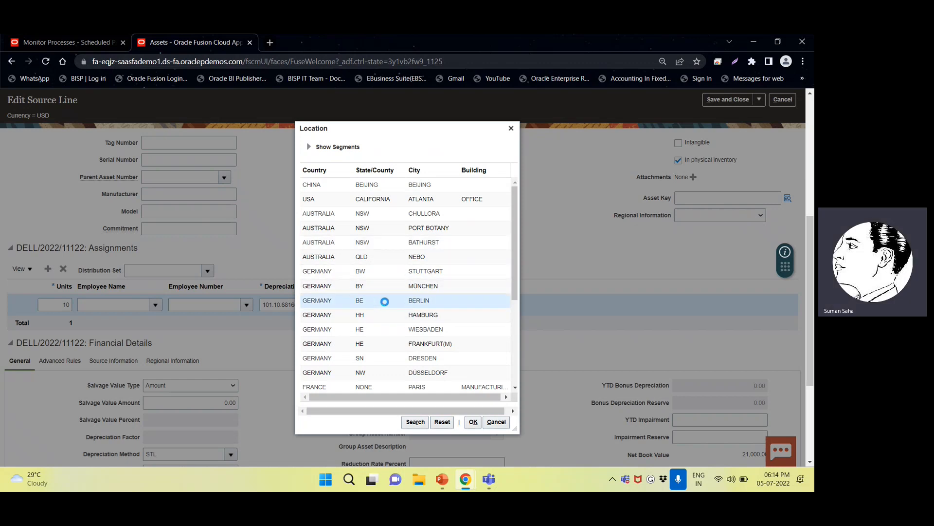
left_click(475, 422)
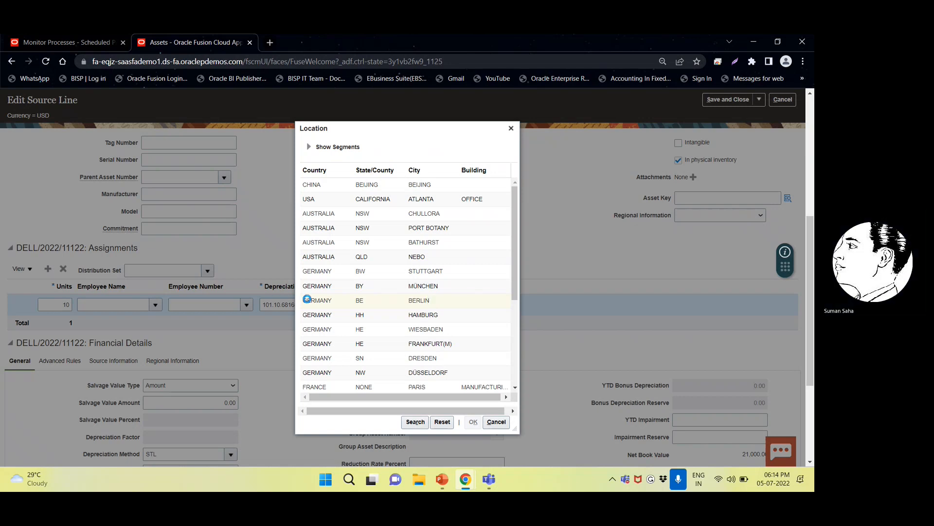
left_click(308, 298)
left_click(473, 422)
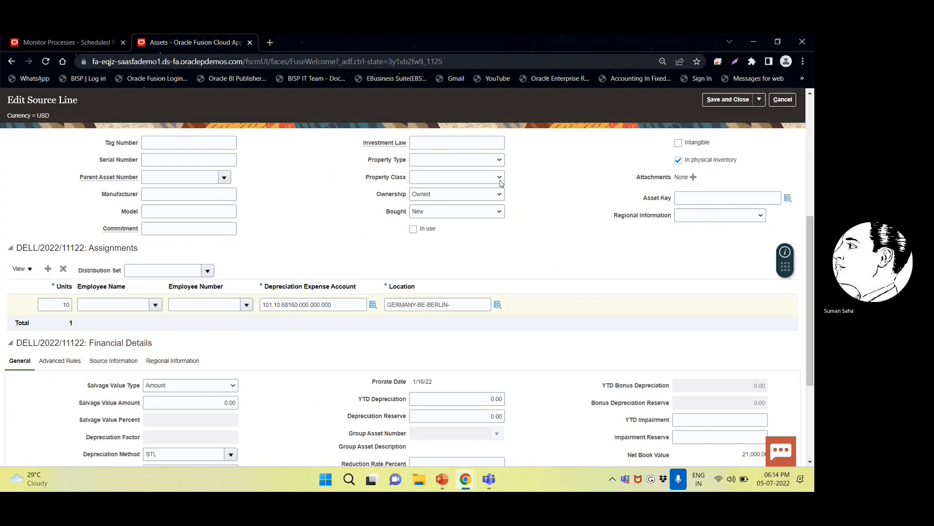
Examine the source line's financial details against its header, category and assignment information.
scroll(124, 330, "down", 3)
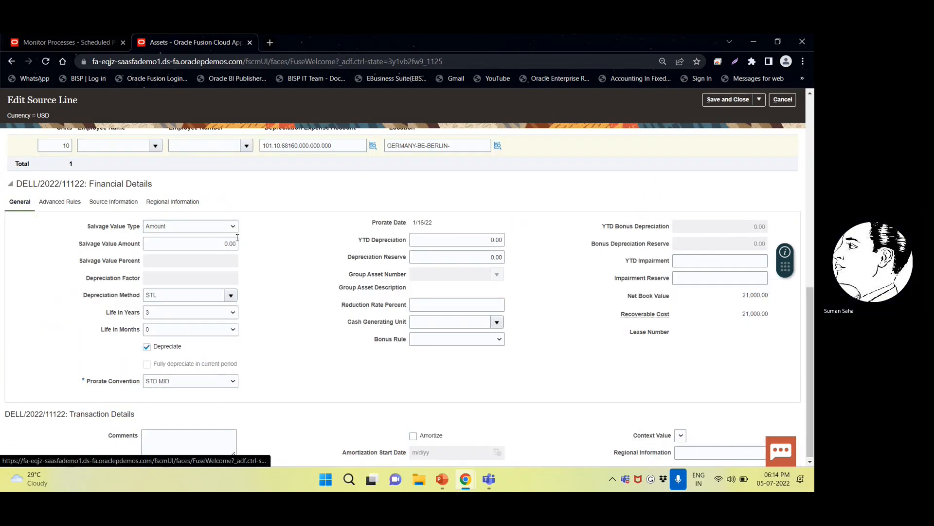
scroll(194, 297, "down", 1)
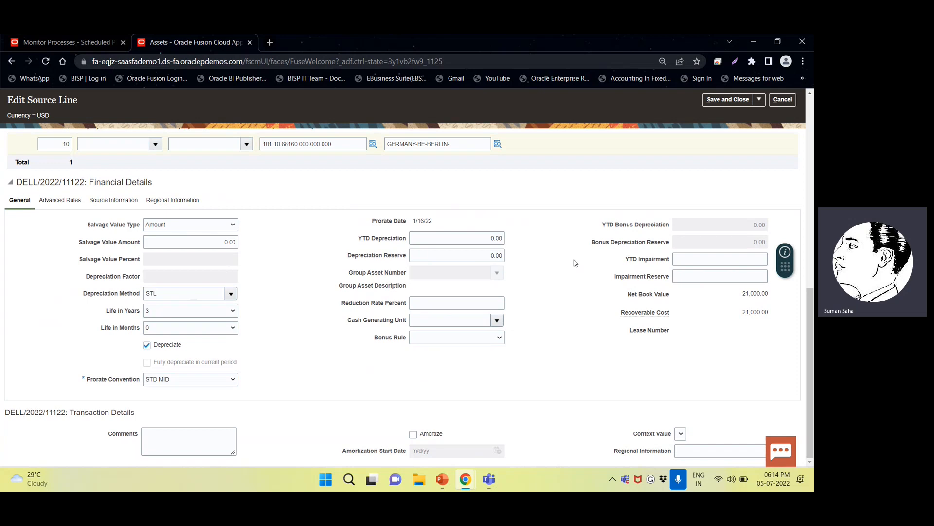
scroll(554, 267, "up", 10)
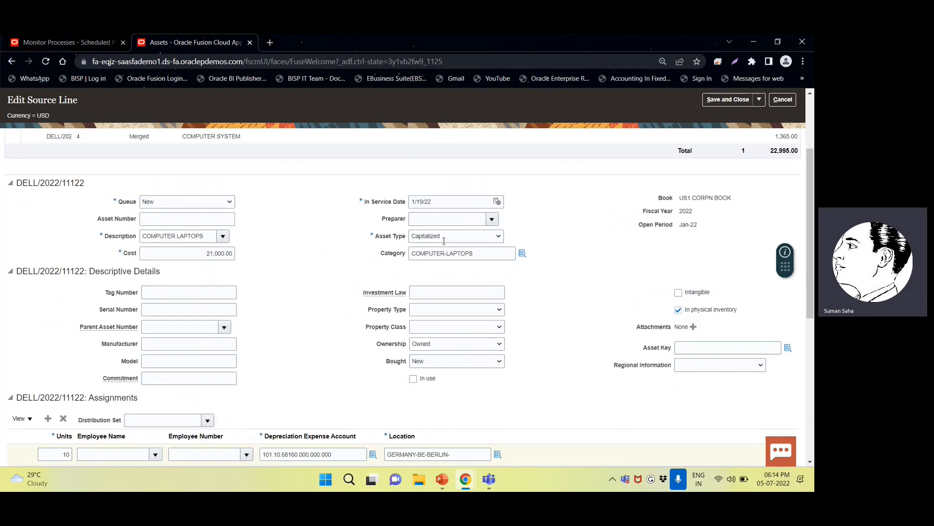
scroll(455, 333, "down", 5)
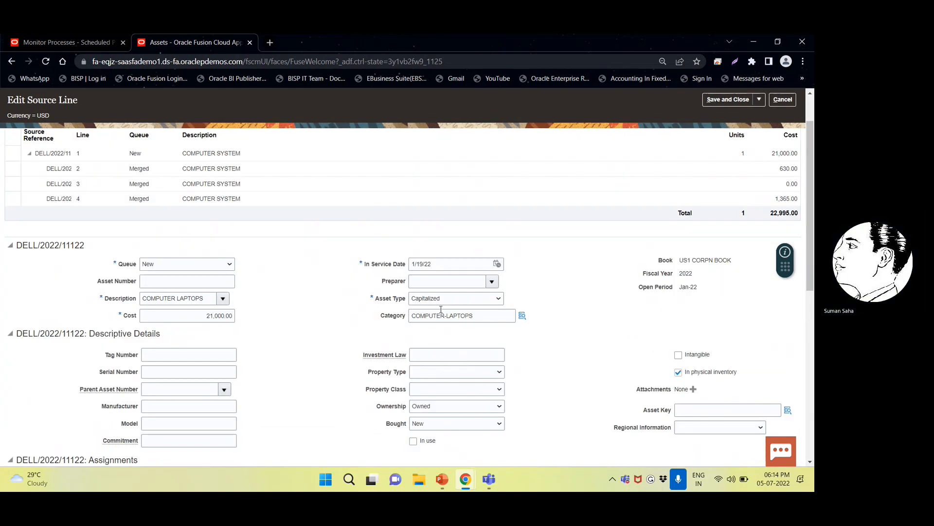
scroll(559, 293, "down", 5)
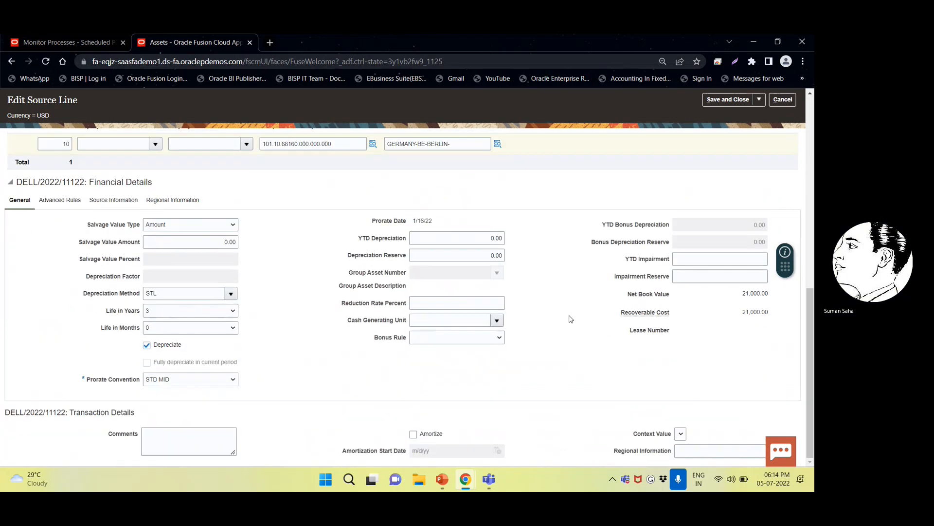
scroll(35, 249, "up", 4)
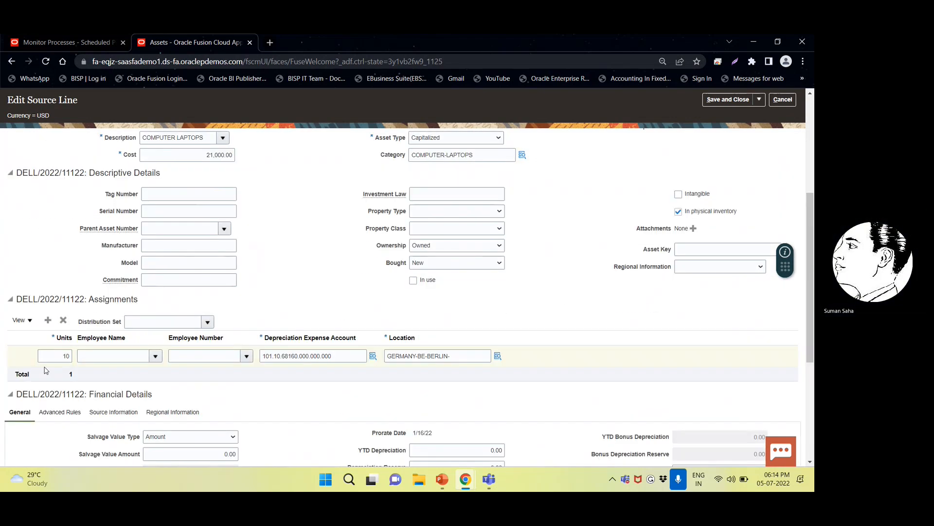
scroll(176, 342, "down", 4)
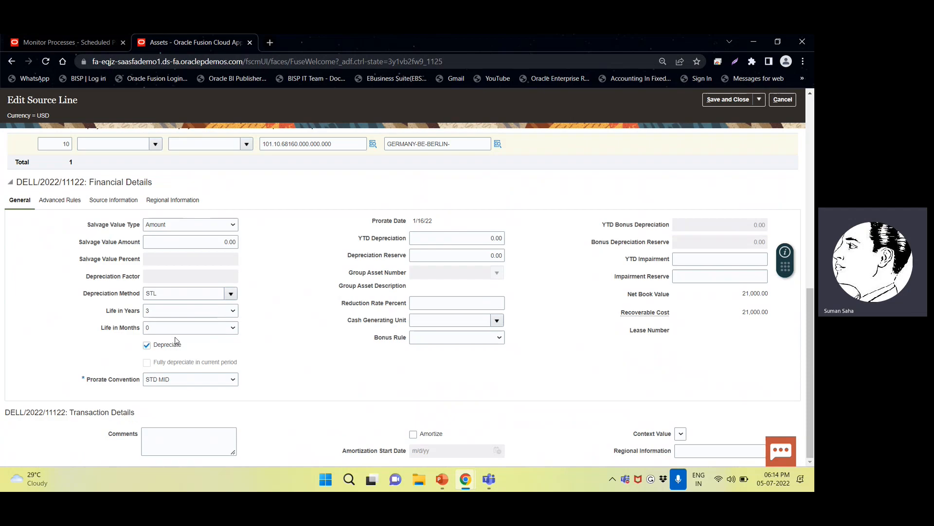
scroll(316, 340, "up", 4)
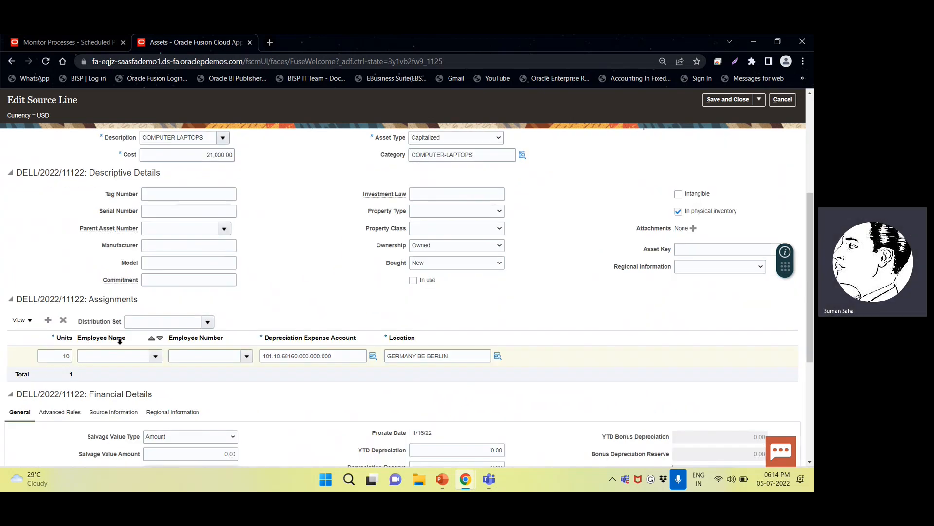
Set the units of the Berlin assignment row to 5.
scroll(52, 317, "down", 2)
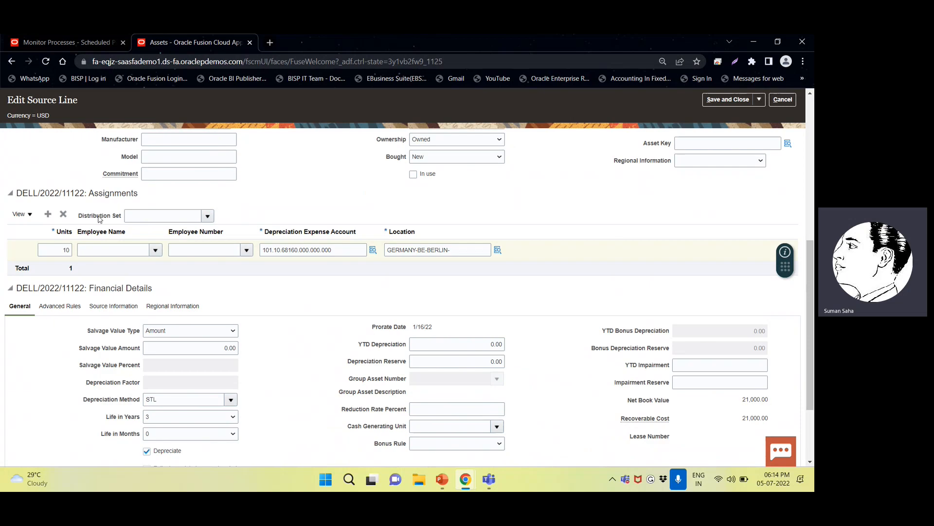
left_click(62, 250)
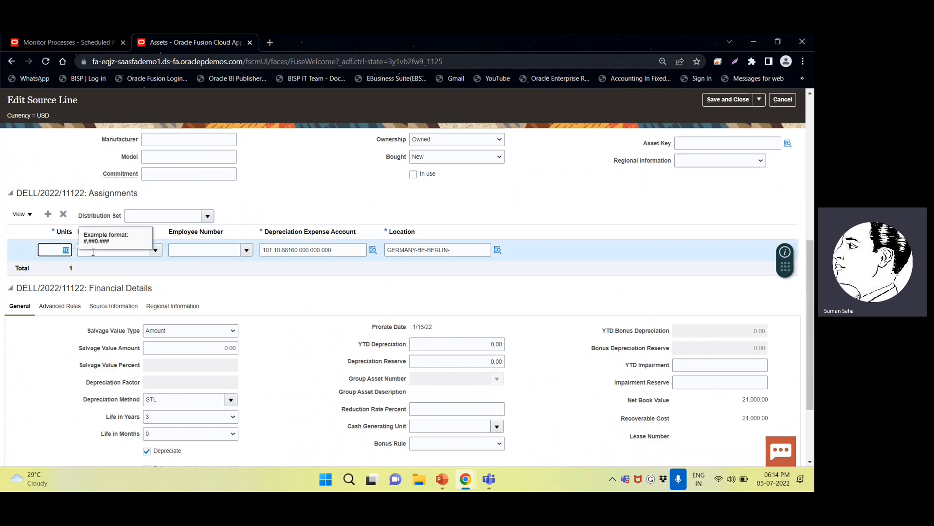
key("Tab")
key("Tab")
key("Tab")
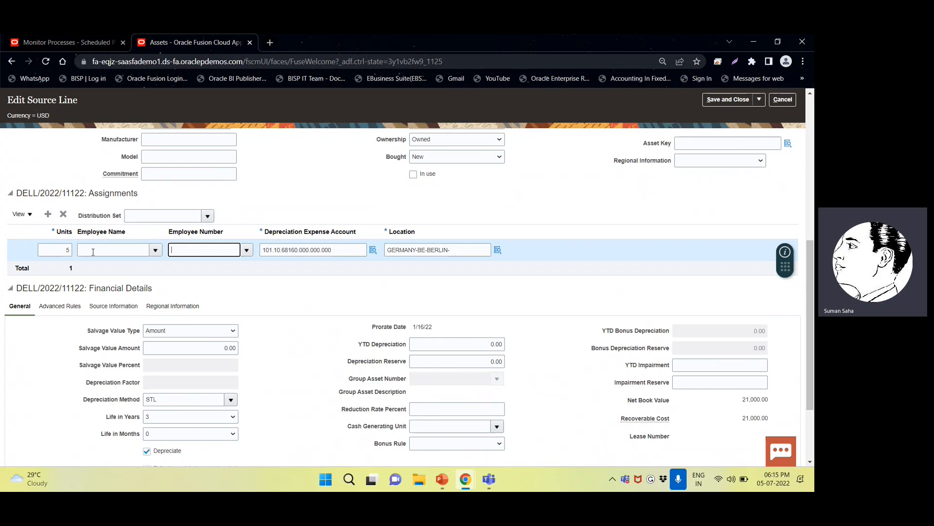
Add a second assignment row to the source line and give it 5 units.
left_click(49, 215)
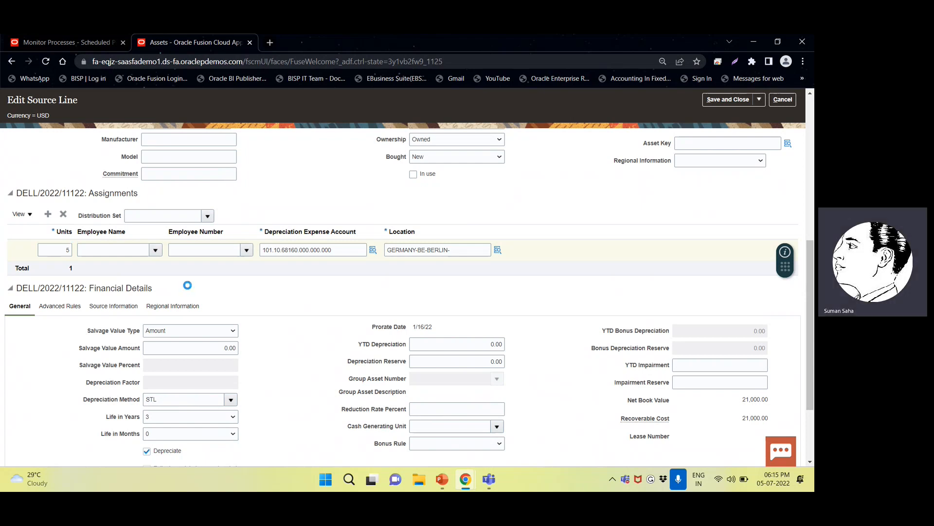
scroll(475, 317, "up", 5)
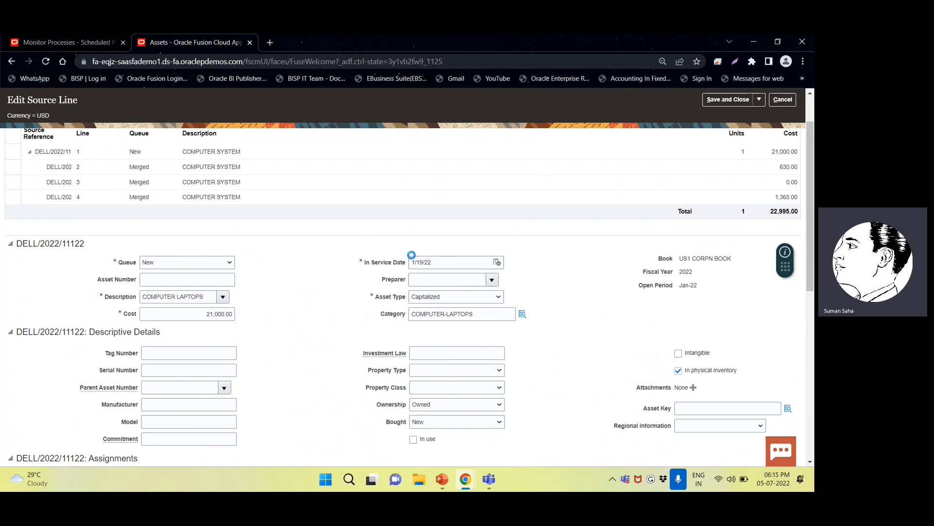
scroll(428, 275, "down", 6)
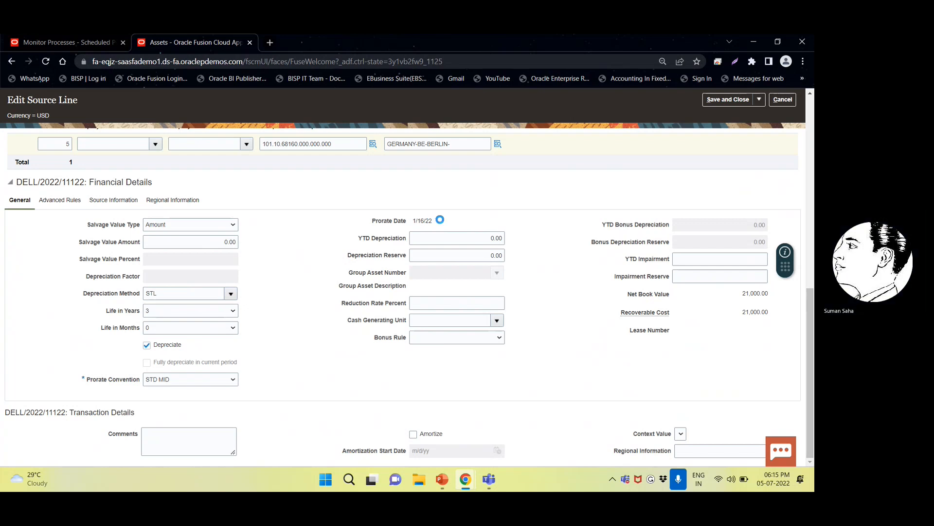
left_click(67, 246)
type("5")
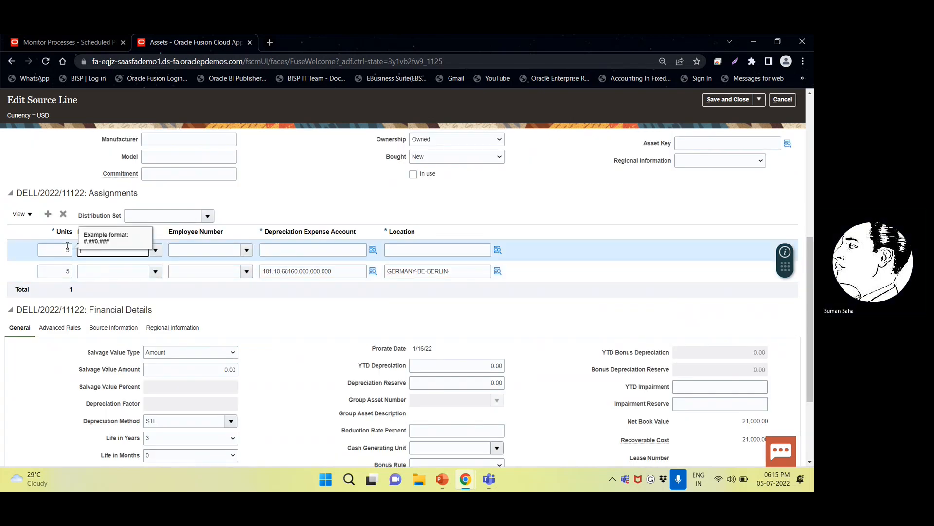
Give the new assignment row the Berlin row's depreciation expense account and the location GERMANY, HE, FRANKFURT(M).
key("Tab")
key("Tab")
key("Tab")
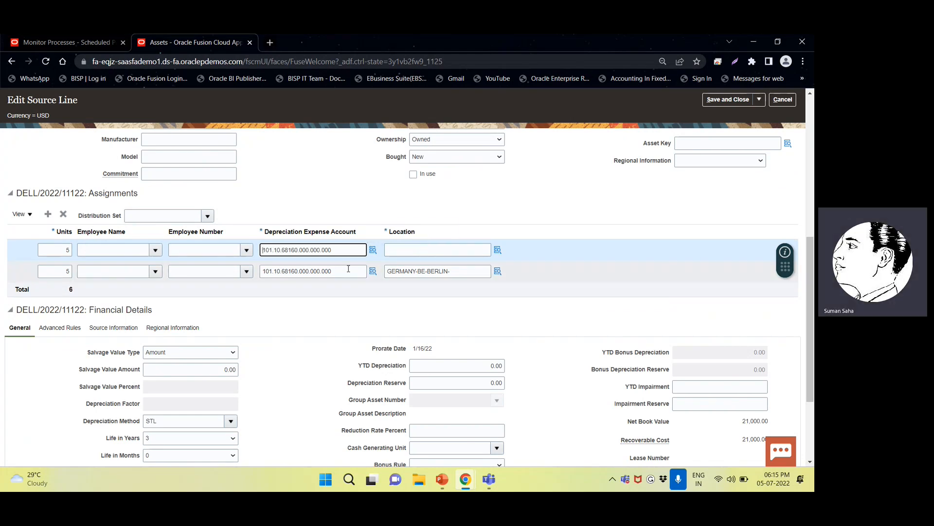
left_click(482, 249)
left_click(495, 250)
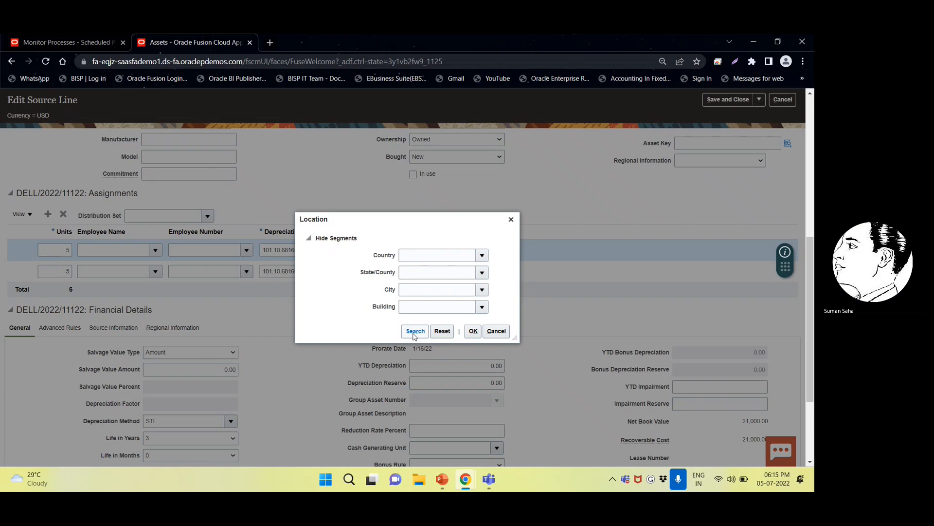
left_click(414, 332)
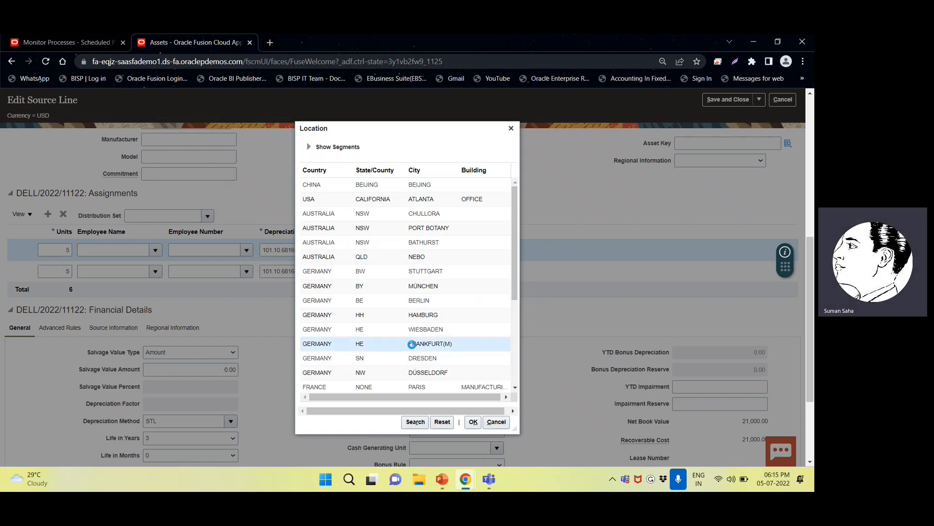
left_click(350, 342)
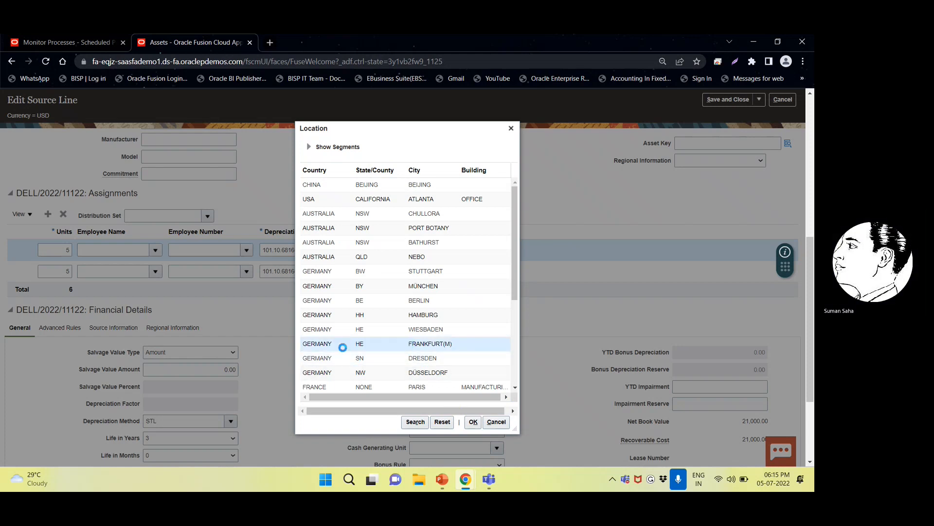
left_click(472, 422)
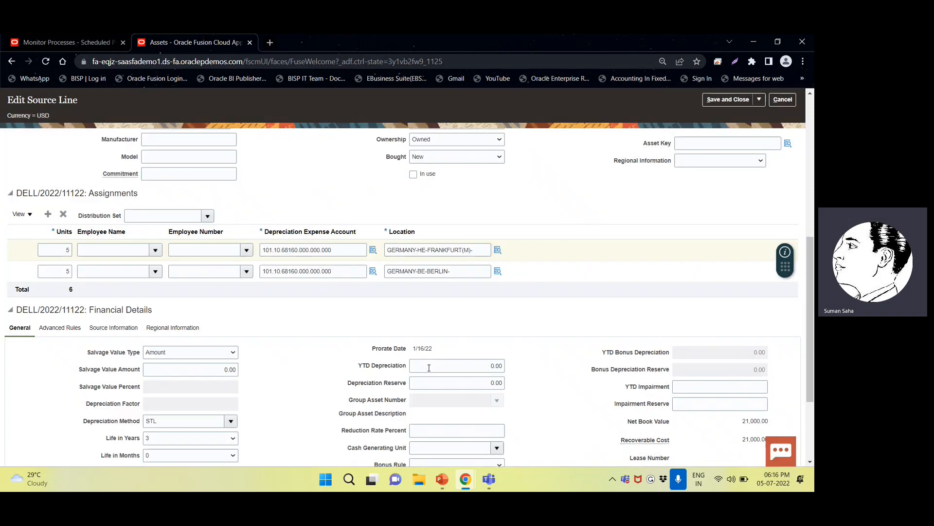
Enter NEW LAPTOPS as the comment in the source line's transaction details.
scroll(428, 363, "down", 5)
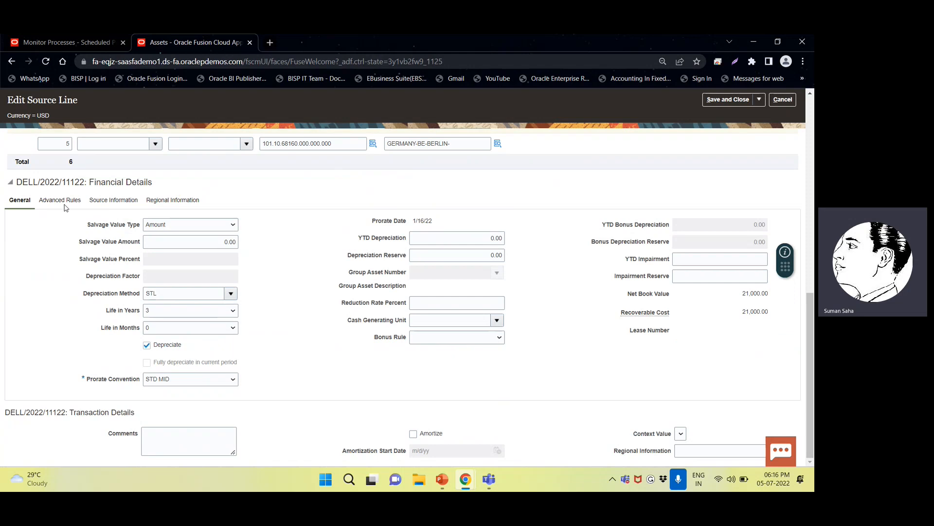
left_click(151, 429)
scroll(161, 430, "up", 10)
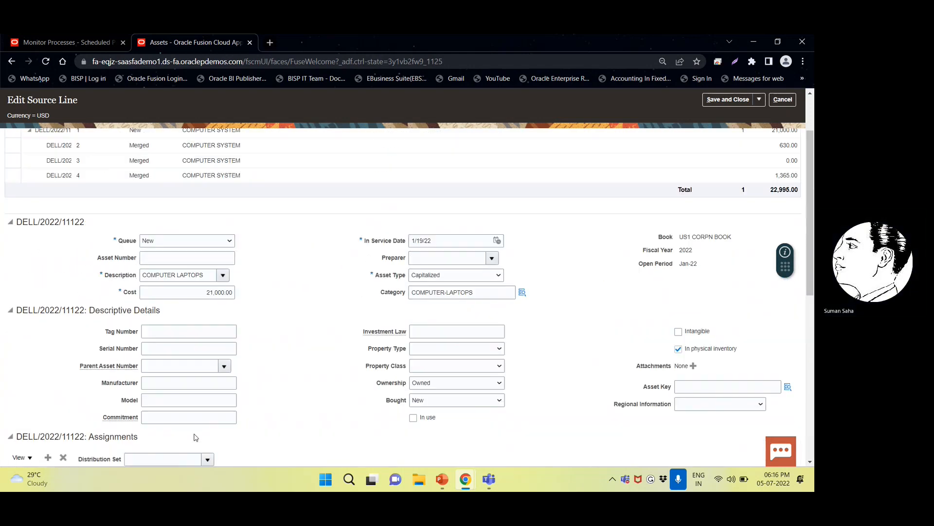
scroll(178, 367, "down", 10)
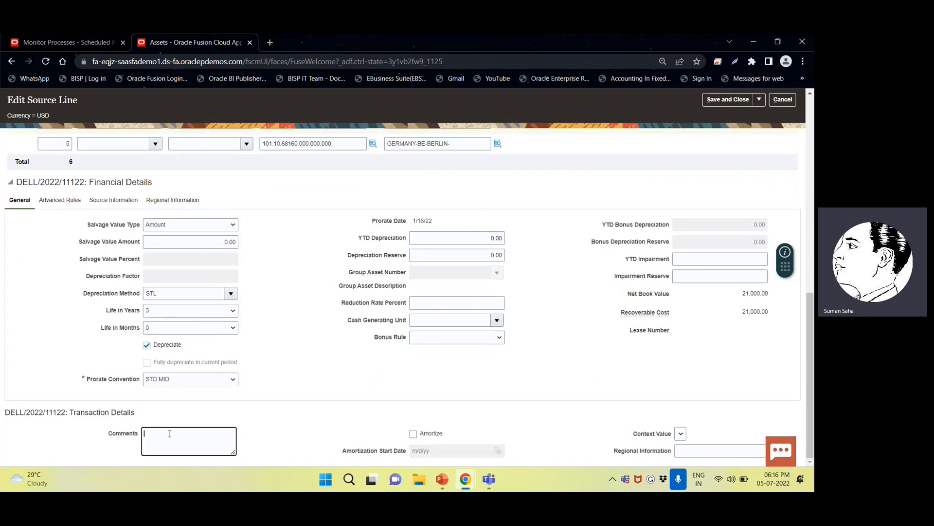
type("APTOPS")
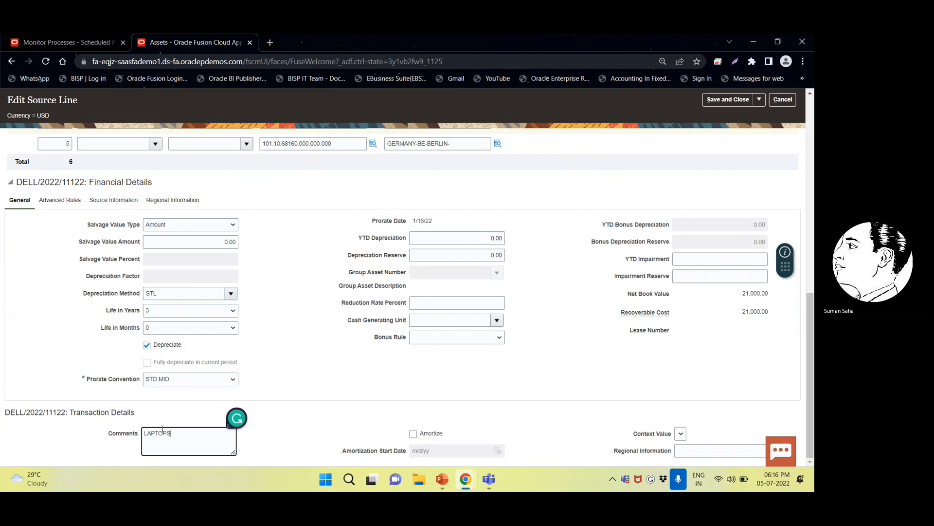
left_click(145, 433)
type("NE")
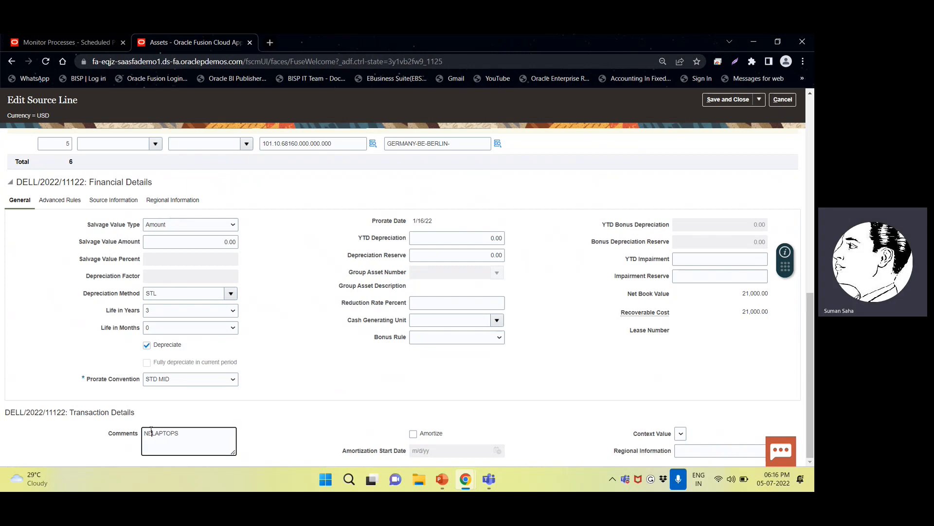
type("W")
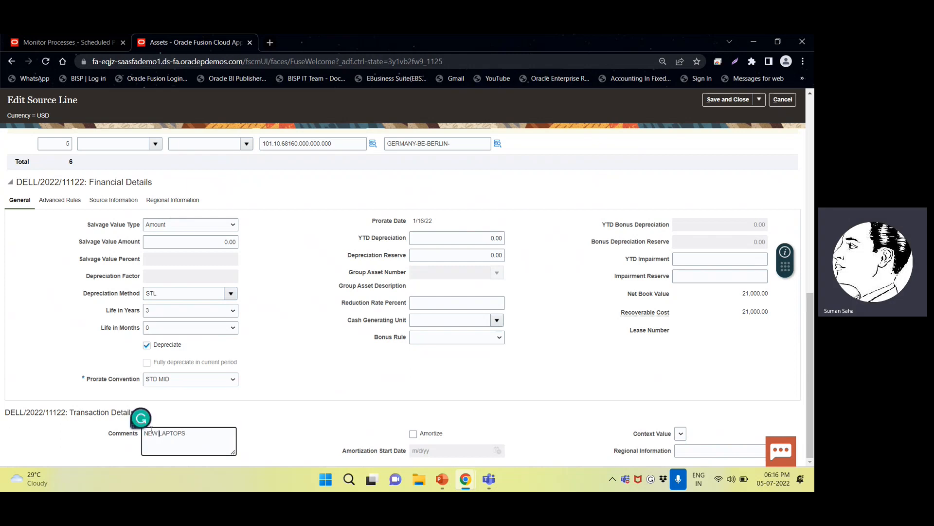
Review the source line's payables source information together with its header and assignment details.
left_click(101, 200)
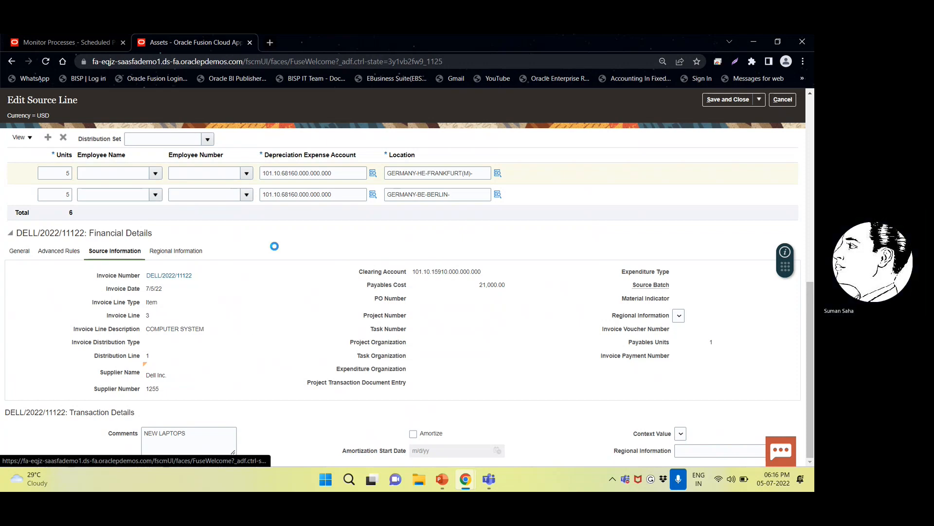
scroll(363, 309, "up", 10)
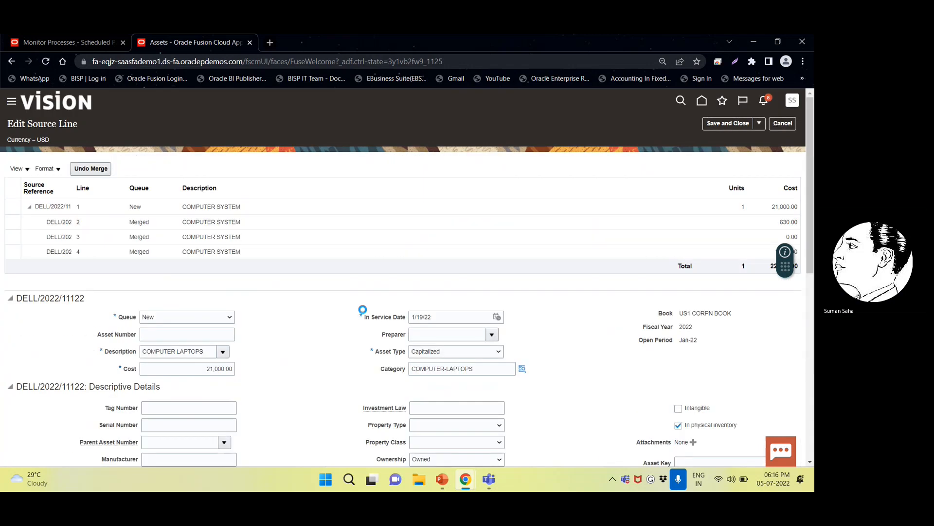
scroll(362, 309, "down", 1)
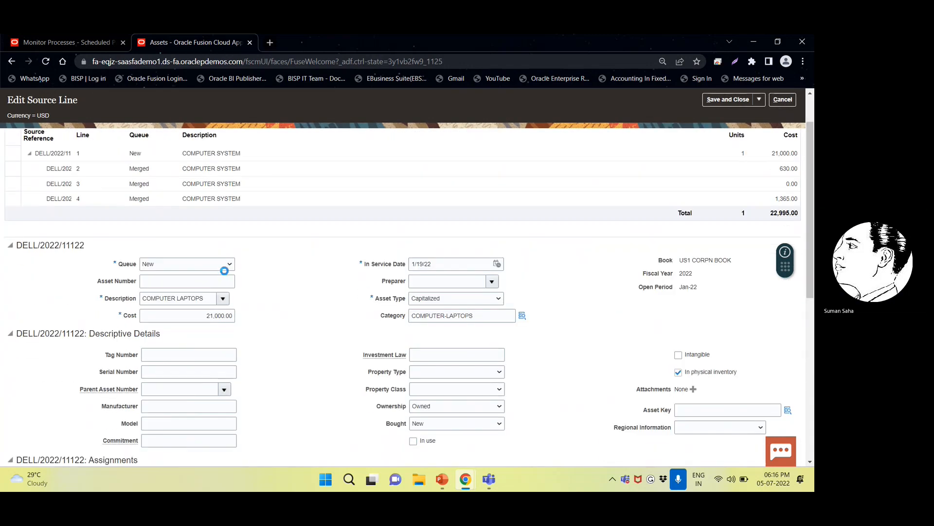
scroll(226, 277, "down", 4)
scroll(226, 278, "down", 3)
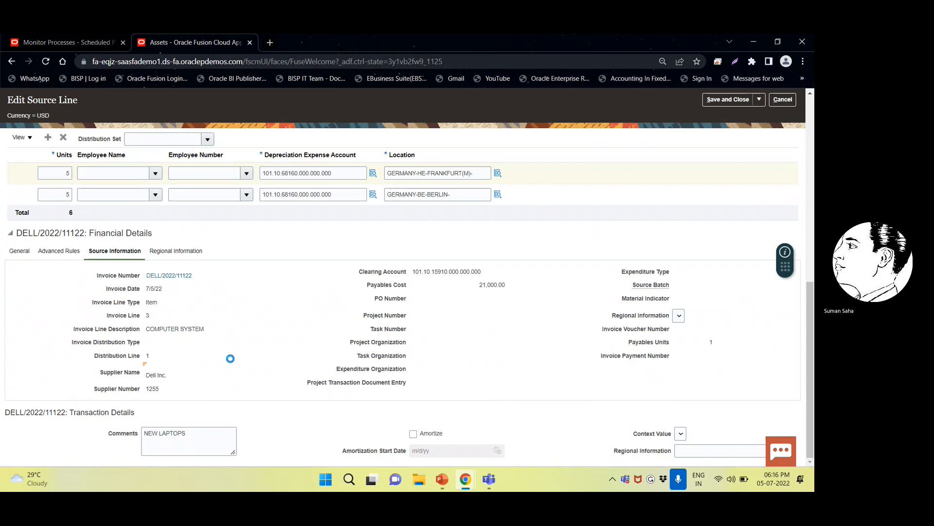
Set the COMPUTER LAPTOPS source line's queue to Post, and save and close the line.
scroll(206, 163, "up", 5)
left_click(184, 187)
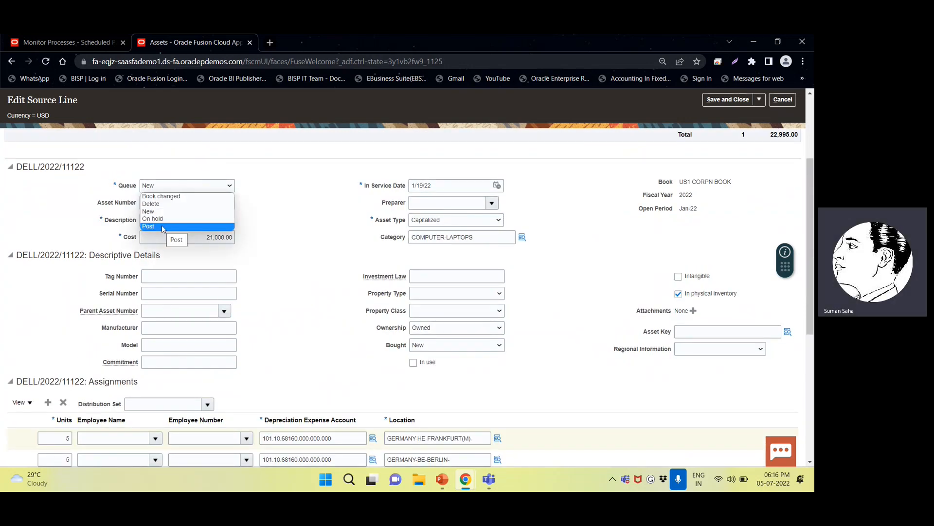
left_click(163, 226)
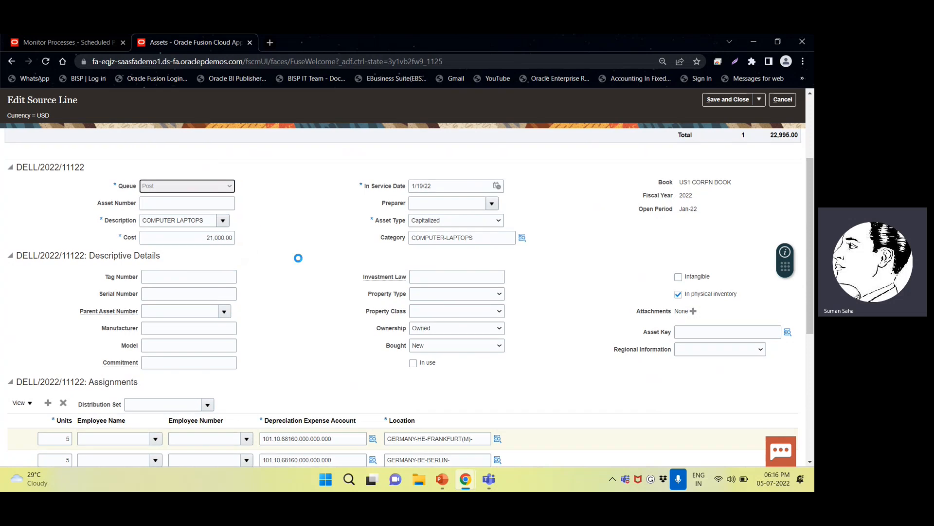
left_click(724, 123)
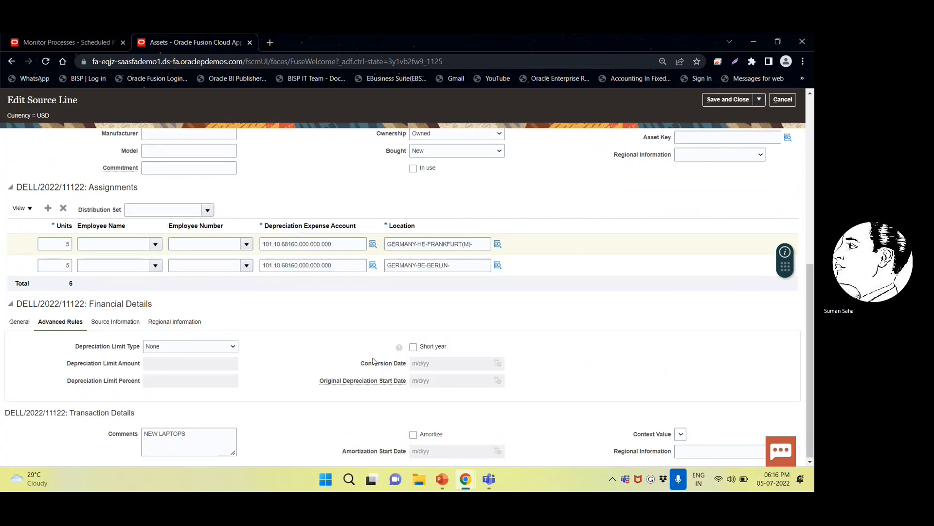
scroll(374, 362, "up", 2)
scroll(374, 361, "down", 2)
scroll(374, 362, "up", 4)
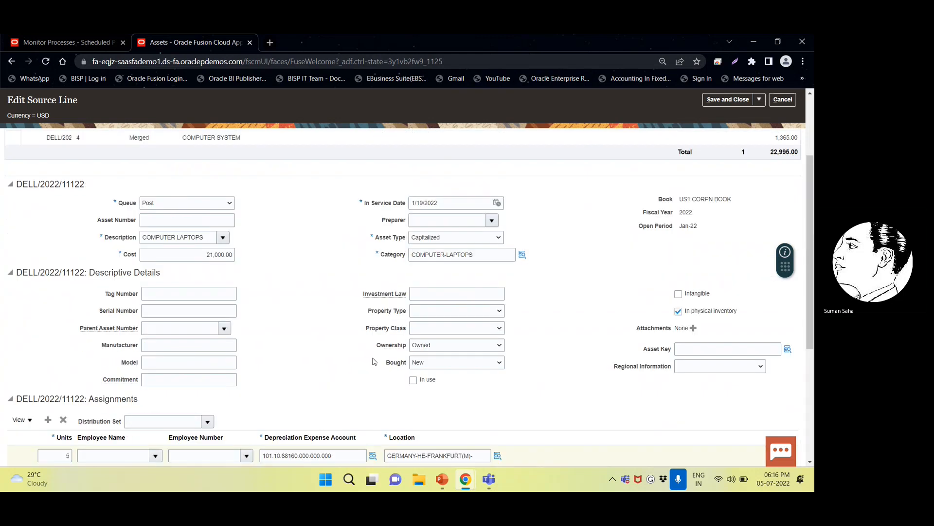
scroll(374, 362, "up", 3)
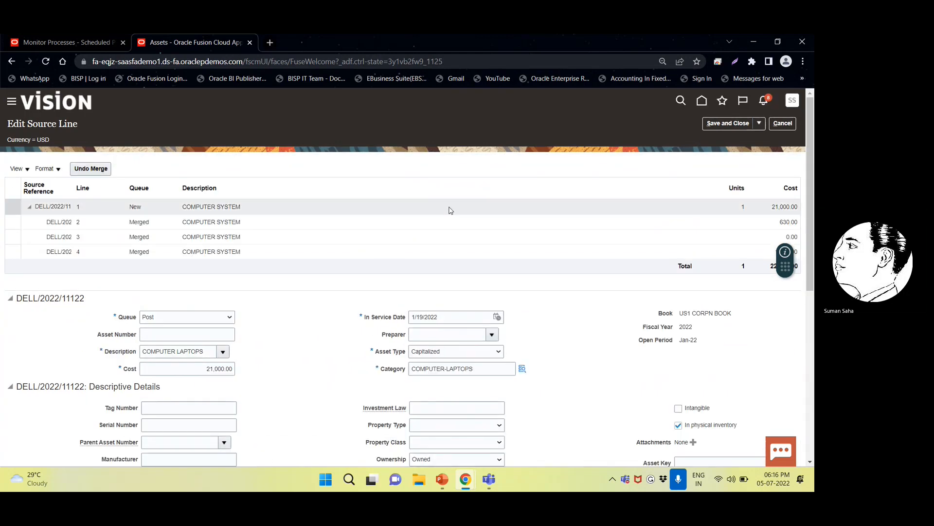
left_click(738, 123)
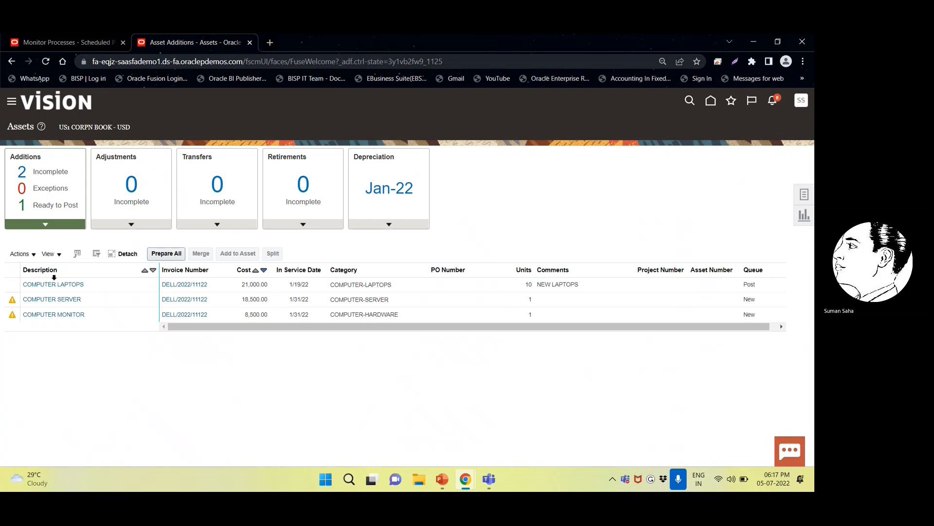
List the additions that are ready to post and submit all of them for posting.
left_click(49, 207)
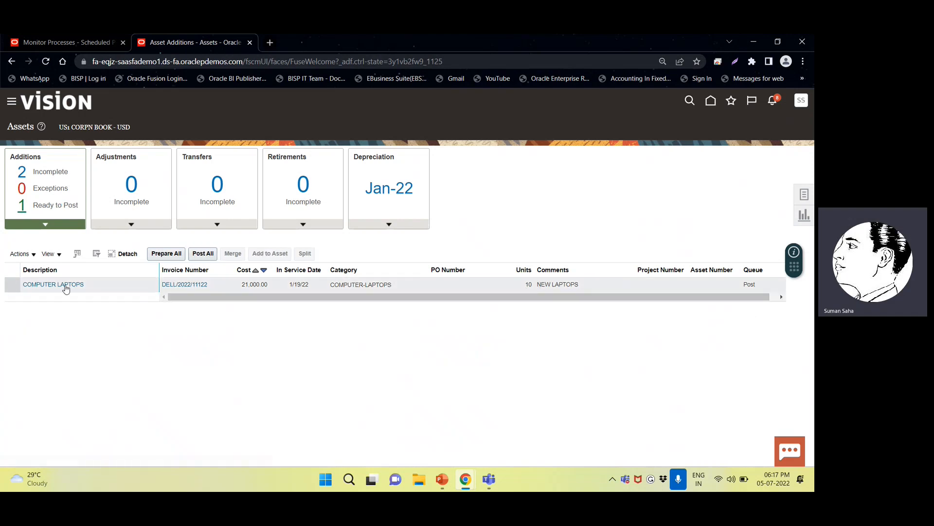
left_click(64, 286)
left_click(201, 254)
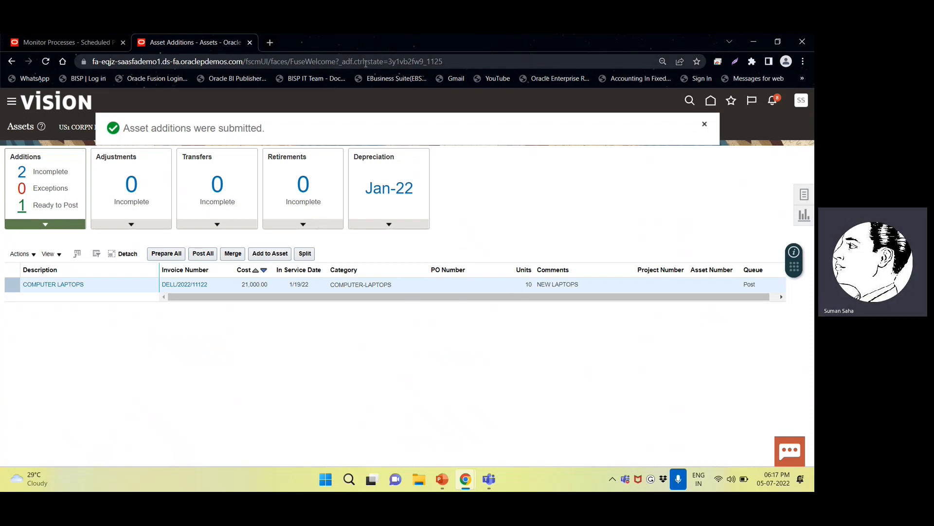
Switch to the scheduled processes overview and refresh the process list to find the posting run.
left_click(96, 43)
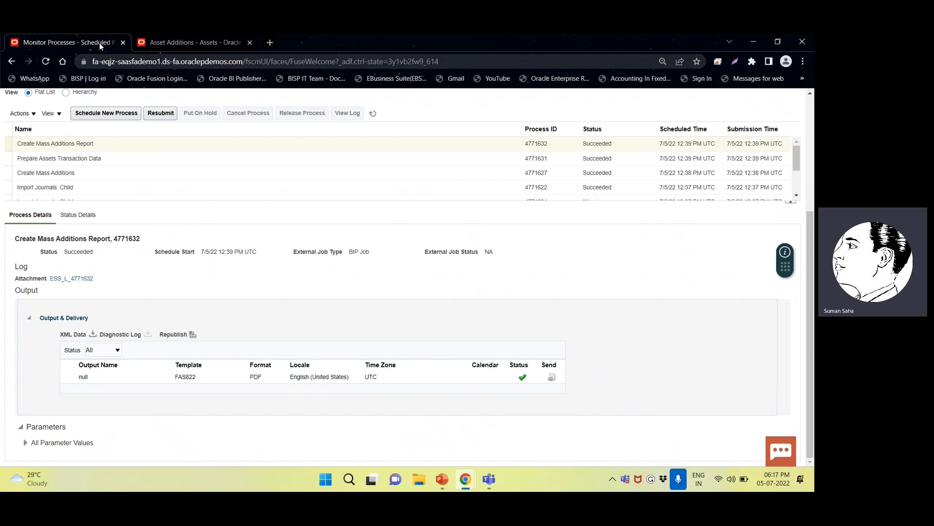
scroll(157, 207, "up", 4)
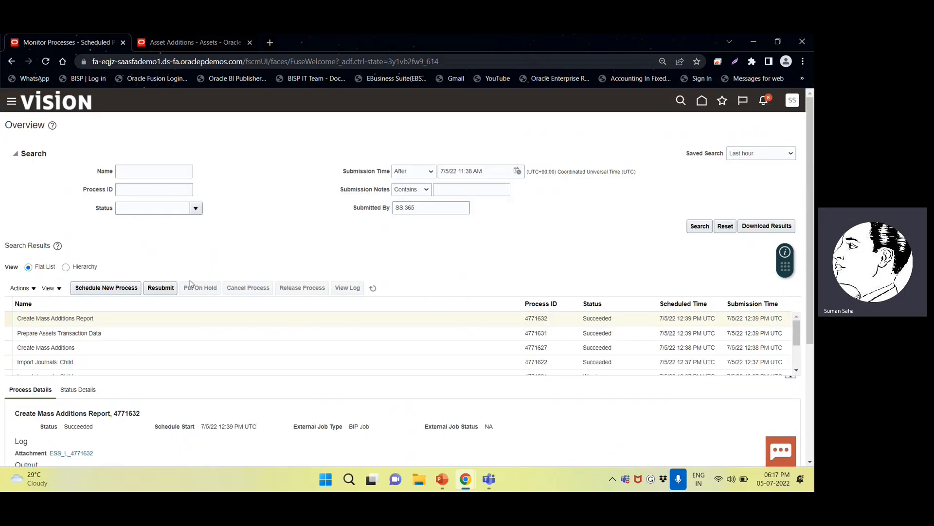
left_click(371, 288)
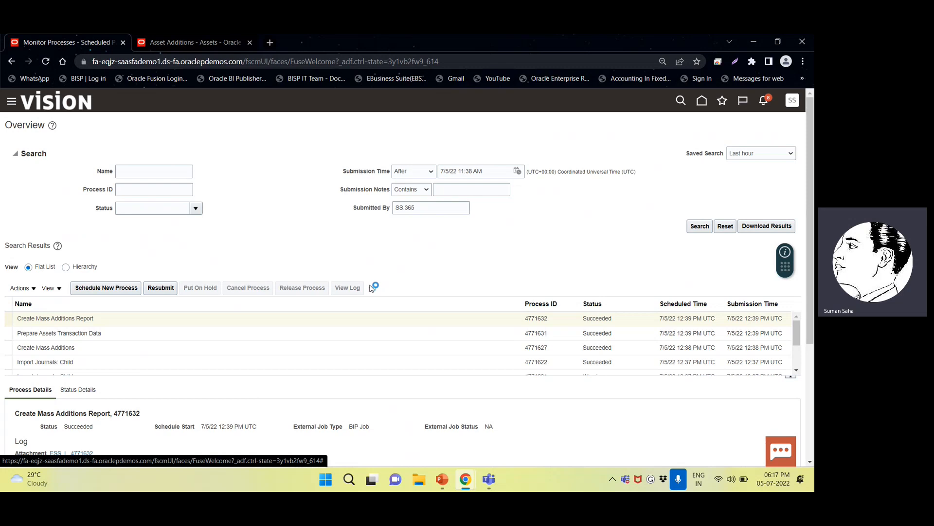
left_click(376, 286)
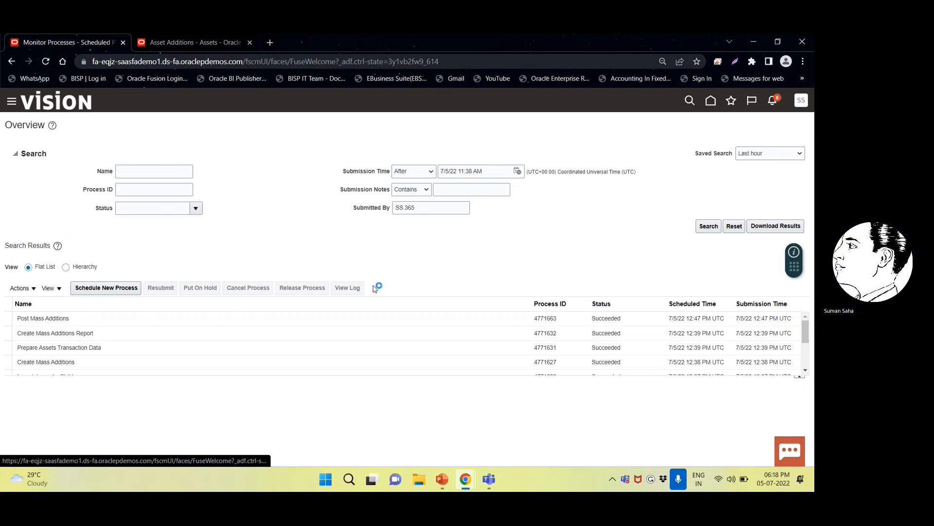
Refresh the process list and examine the details, log and parameters section of the Post Mass Additions process.
left_click(24, 319)
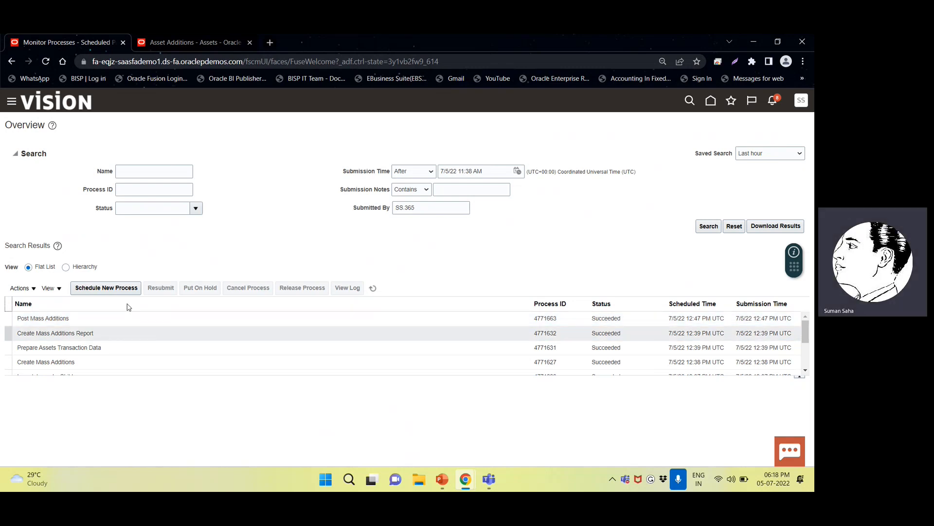
left_click(64, 316)
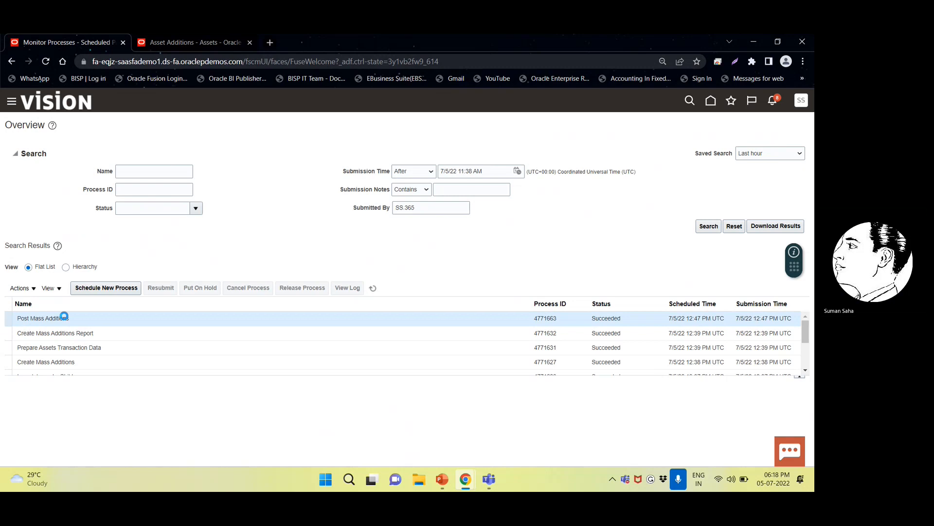
left_click(372, 288)
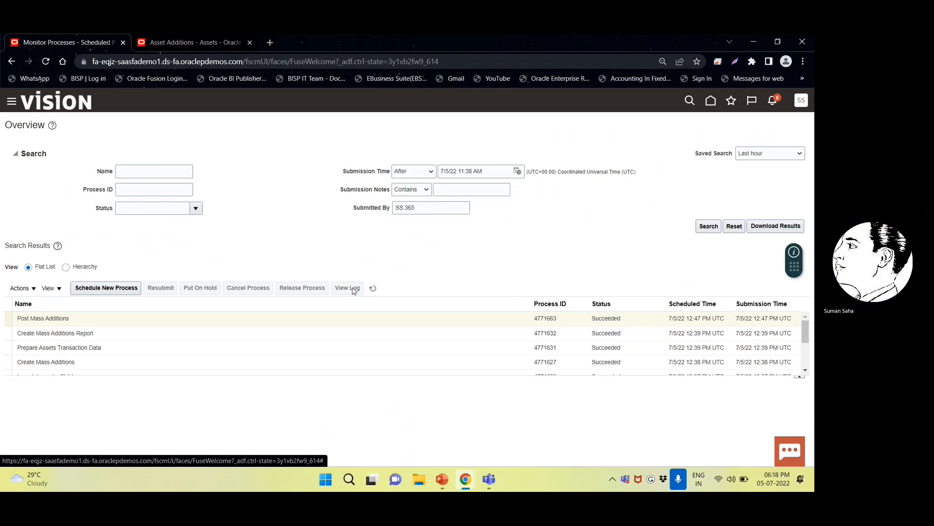
double_click(51, 318)
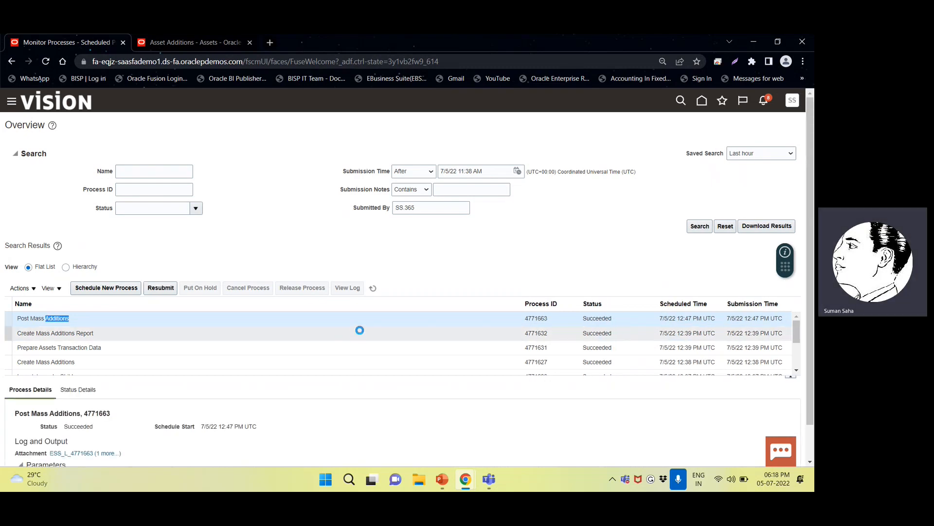
scroll(44, 365, "down", 4)
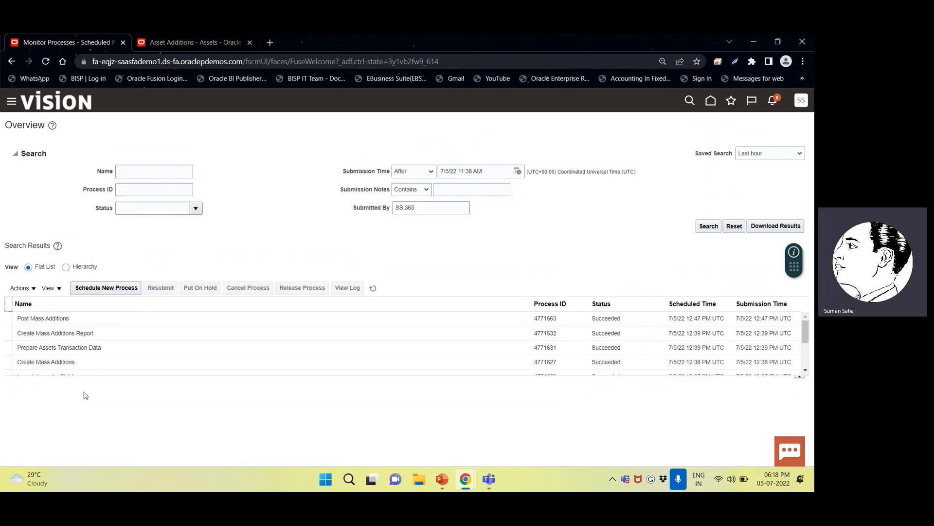
left_click(18, 318)
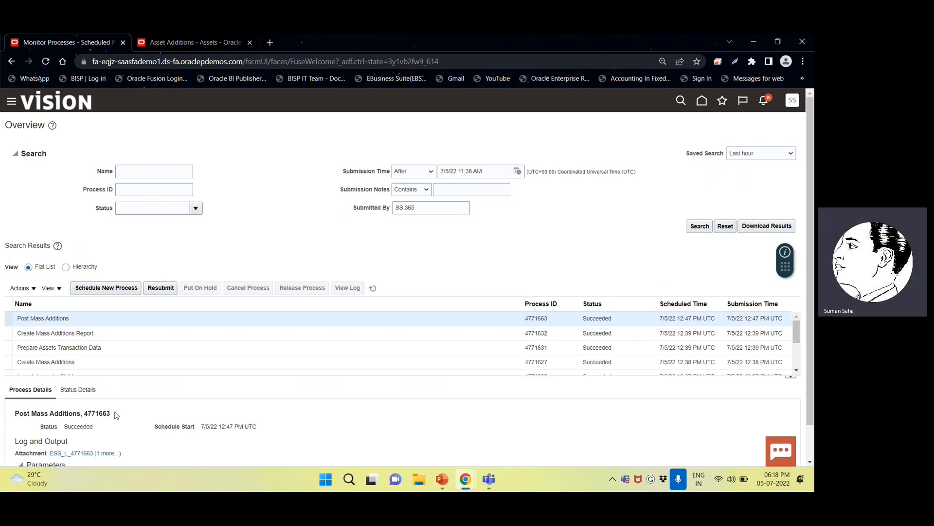
scroll(117, 414, "down", 1)
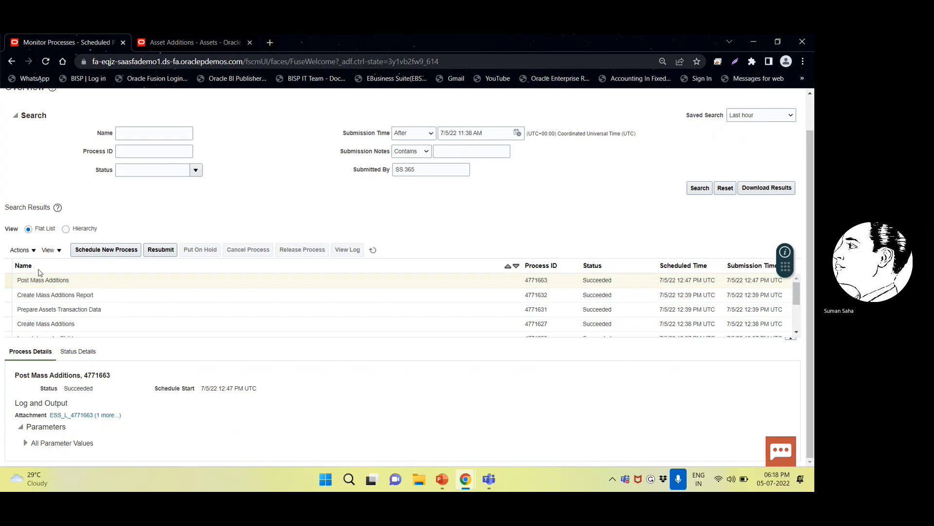
left_click(48, 281)
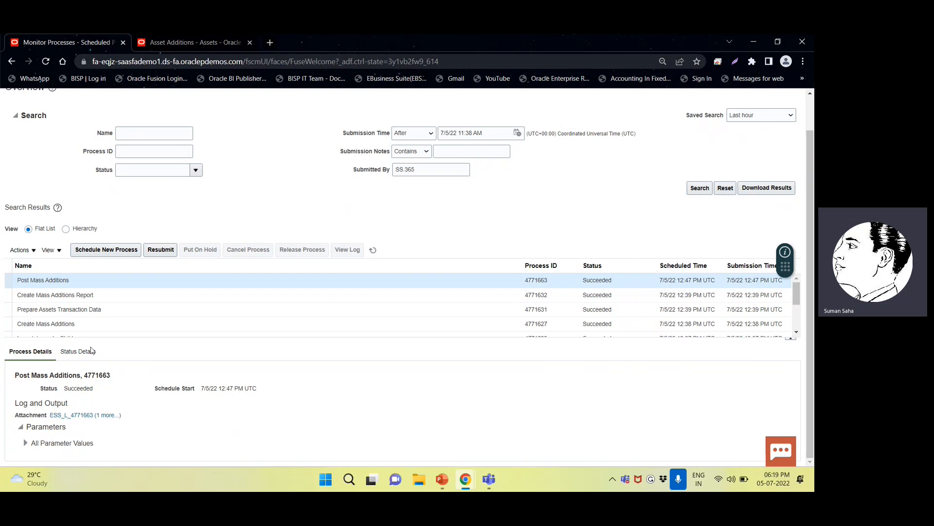
Refresh the process list, then go to Asset Inquiry and list the recent additions for the US1 CORPN BOOK.
left_click(375, 250)
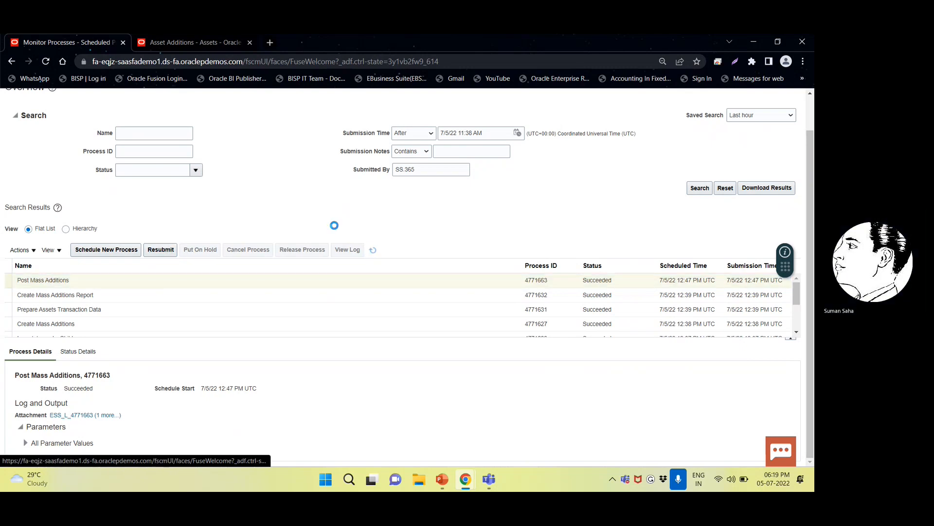
left_click(173, 41)
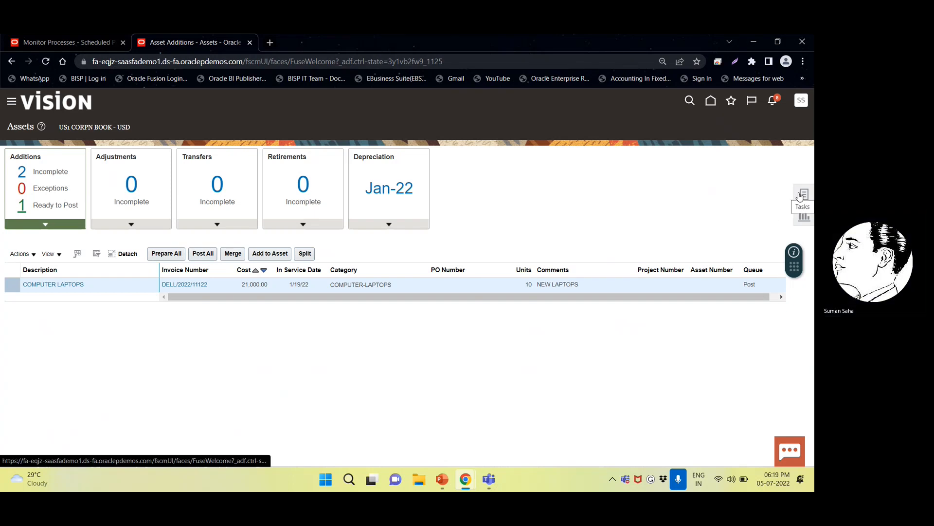
left_click(711, 104)
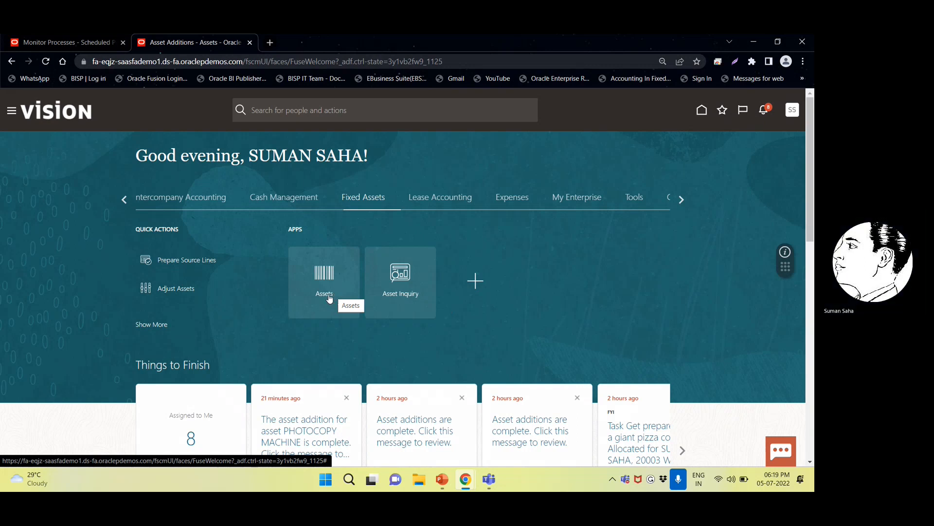
left_click(394, 300)
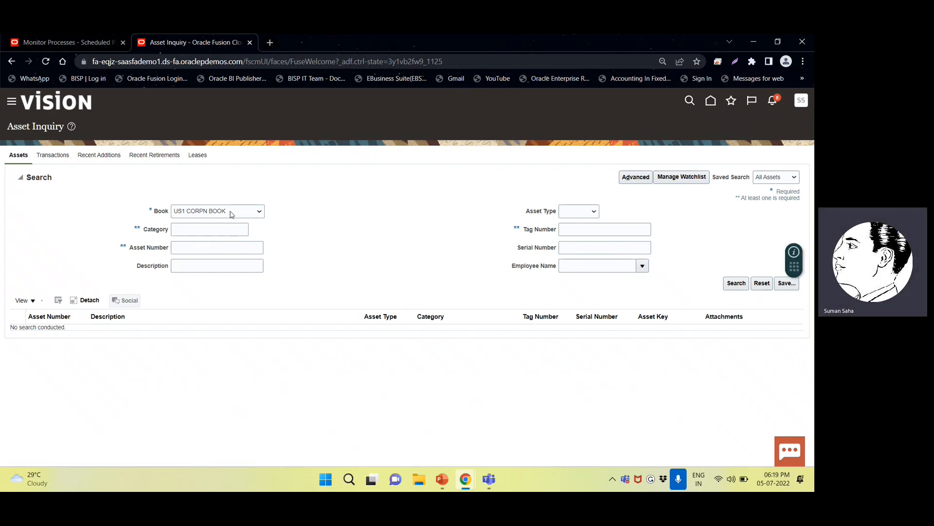
left_click(107, 157)
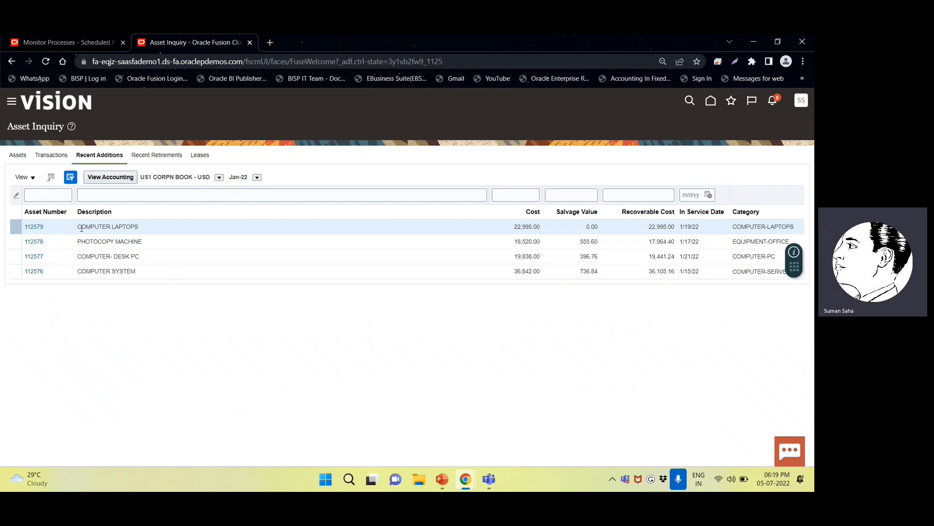
Open the COMPUTER LAPTOPS asset and examine its financial details, prorate date and source lines.
left_click(35, 227)
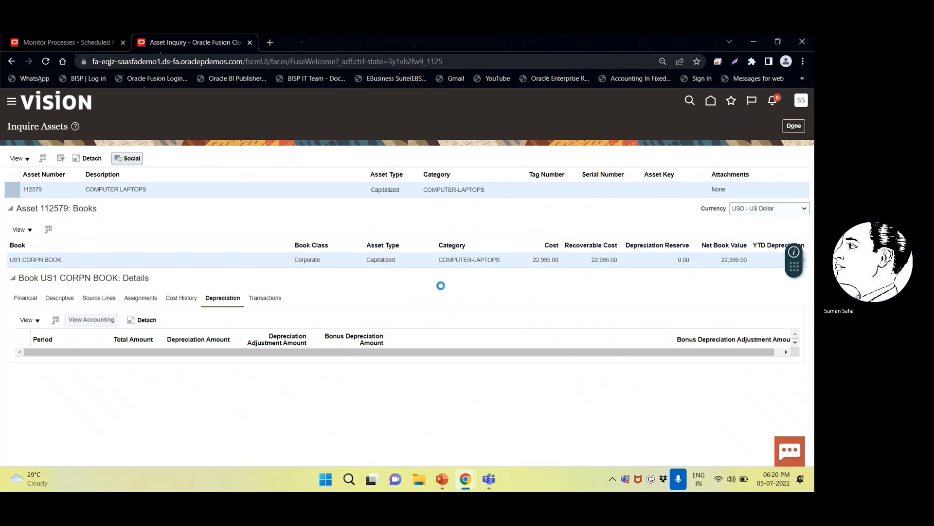
left_click(29, 298)
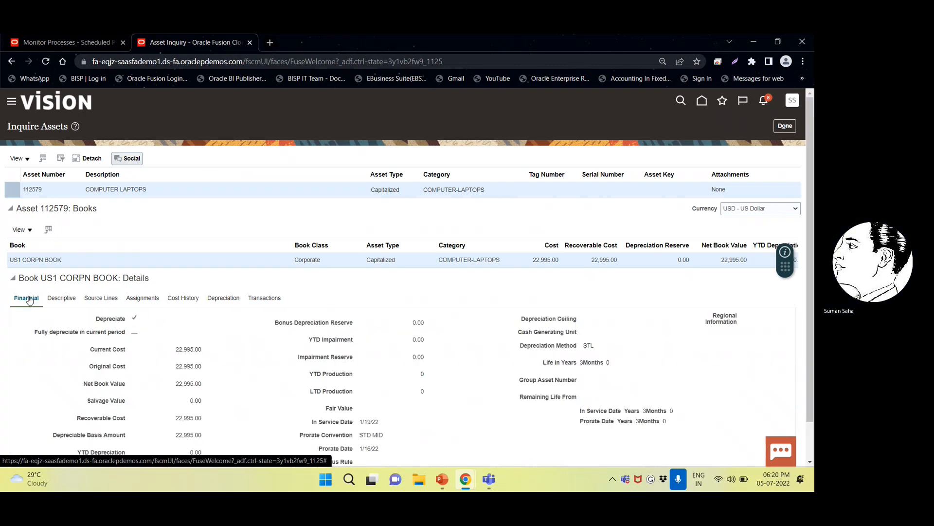
scroll(223, 363, "down", 1)
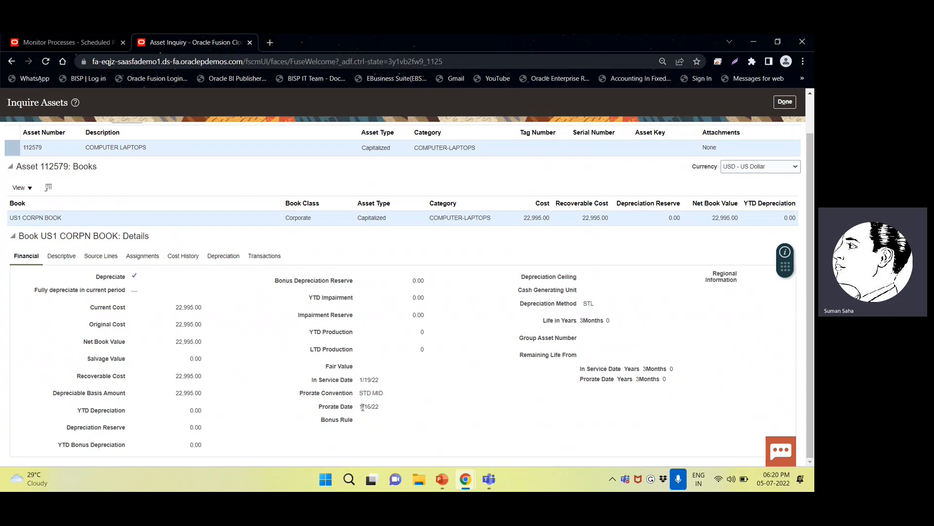
left_click_drag(360, 410, 380, 408)
left_click(104, 257)
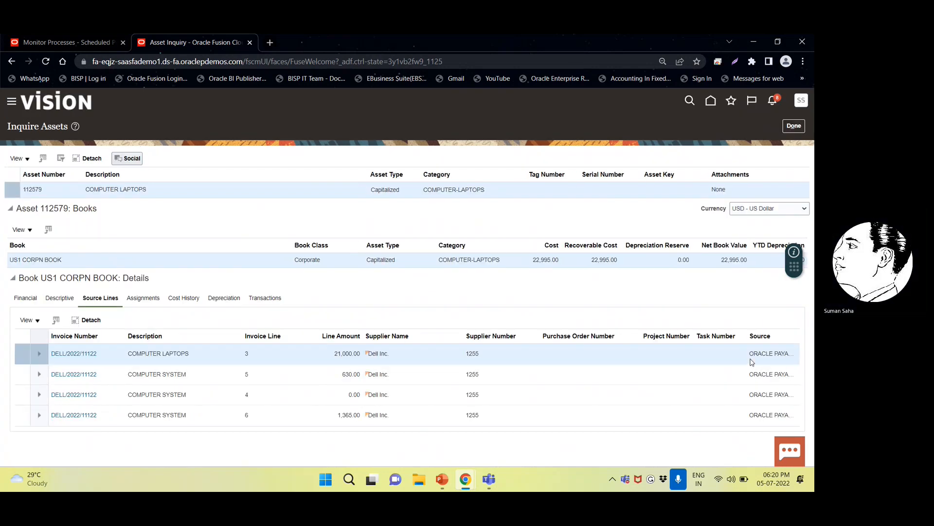
Open the source invoice DELL/2022/11122, review its item lines, tax lines and totals, and close it.
left_click(70, 353)
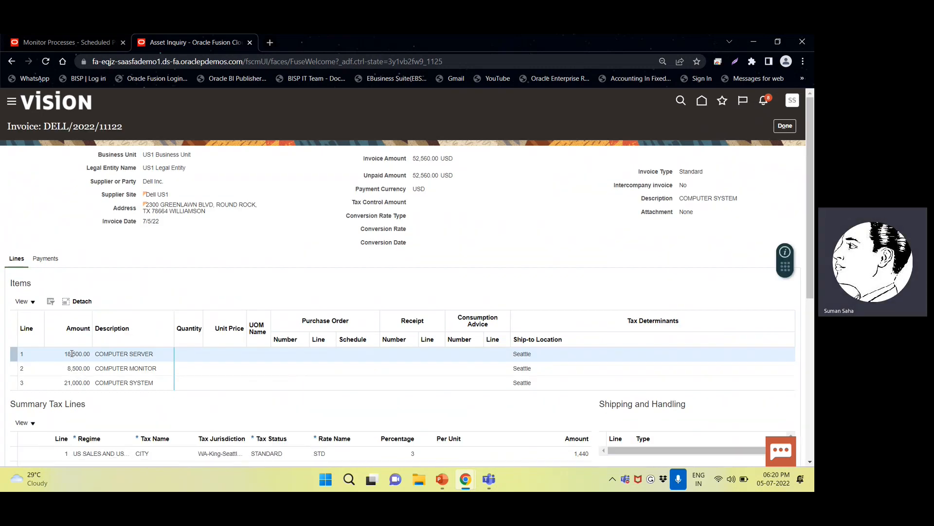
scroll(360, 325, "down", 6)
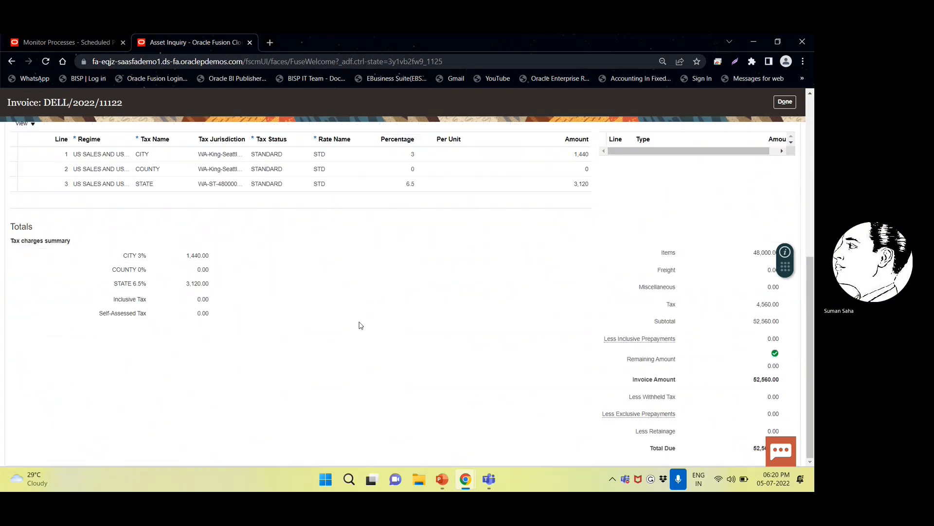
scroll(360, 325, "up", 5)
scroll(361, 325, "down", 3)
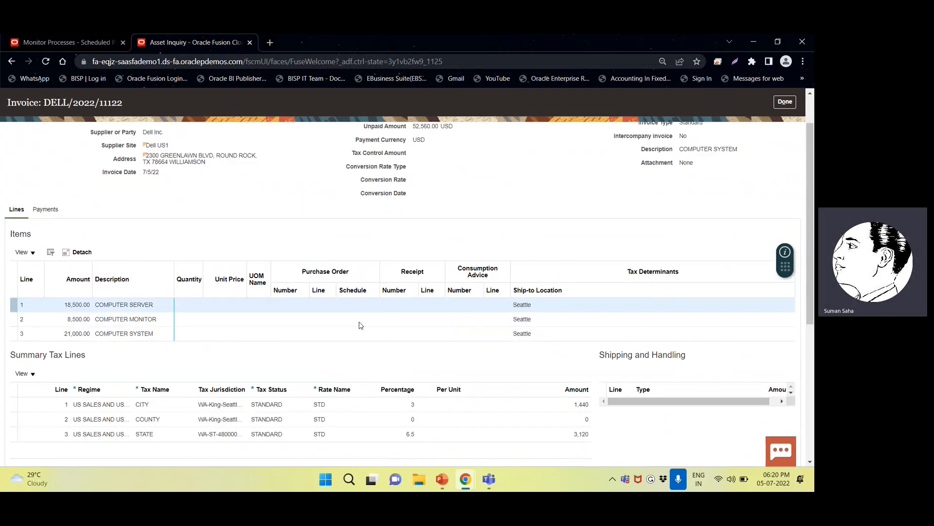
scroll(360, 325, "up", 4)
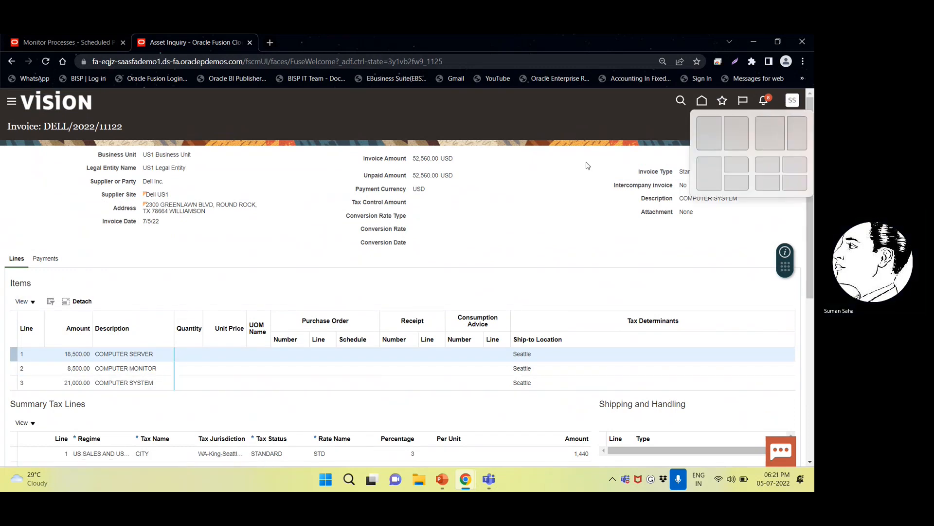
left_click(784, 125)
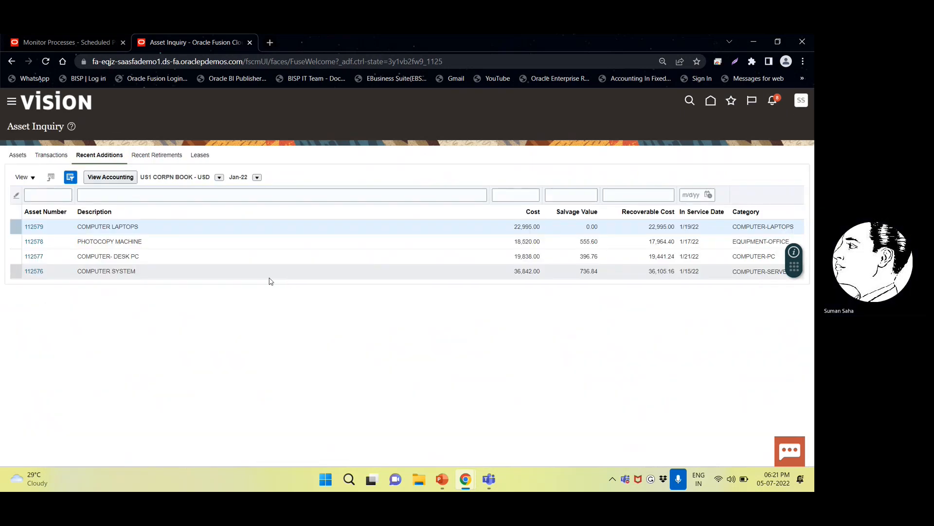
Reopen the COMPUTER LAPTOPS asset from the recent additions, check its assignments and return to the list.
left_click(35, 226)
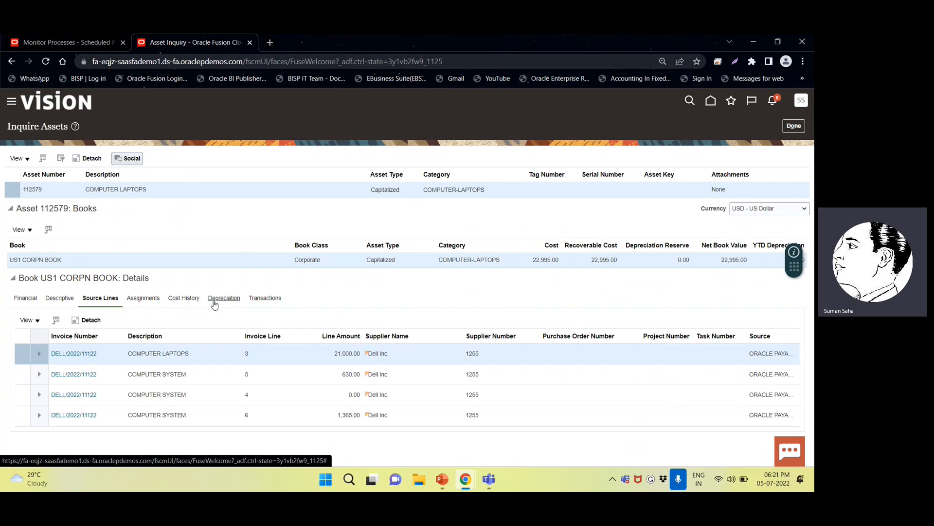
left_click(142, 298)
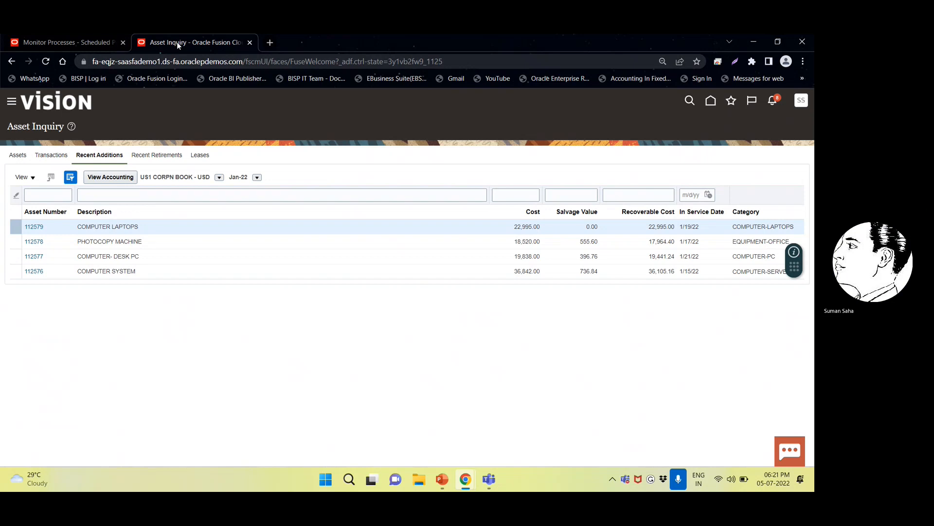
left_click(74, 44)
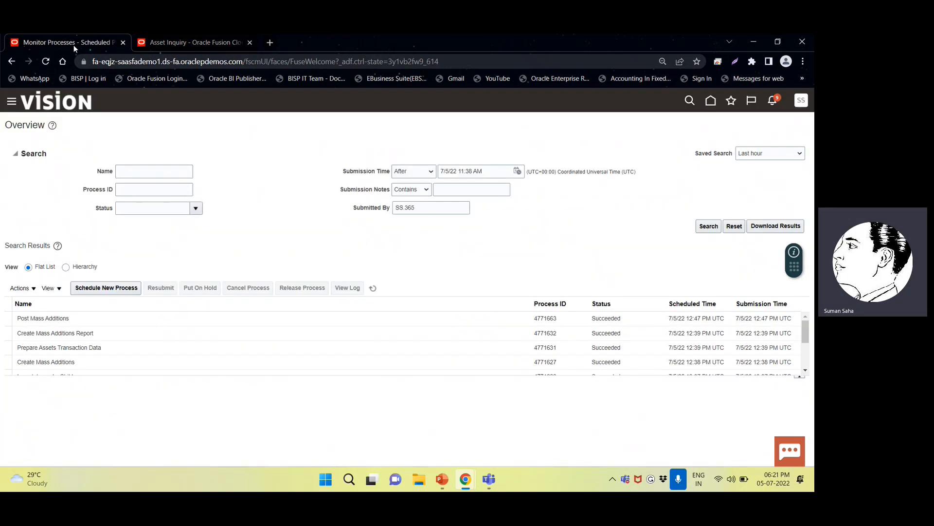
left_click(227, 43)
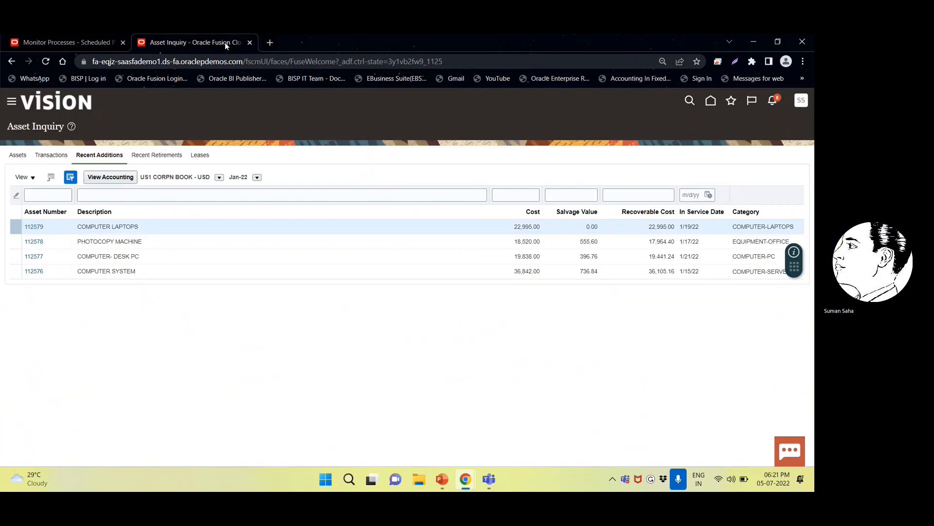
Return to the Assets work area and open the incomplete COMPUTER SERVER source line for editing.
left_click(16, 157)
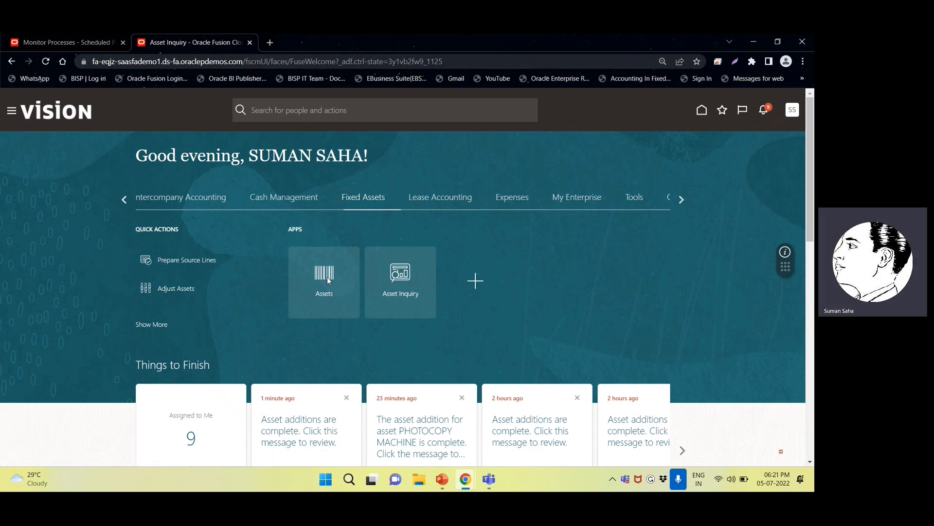
left_click(327, 276)
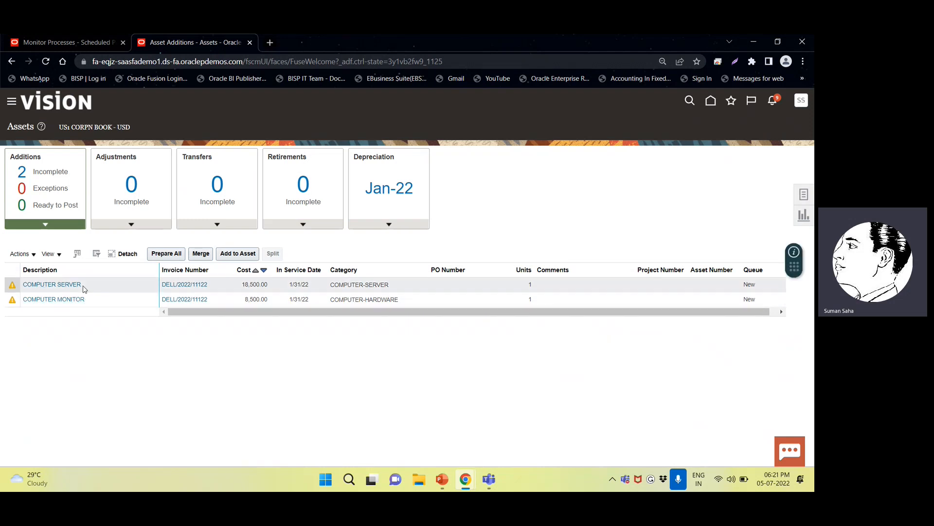
left_click(65, 285)
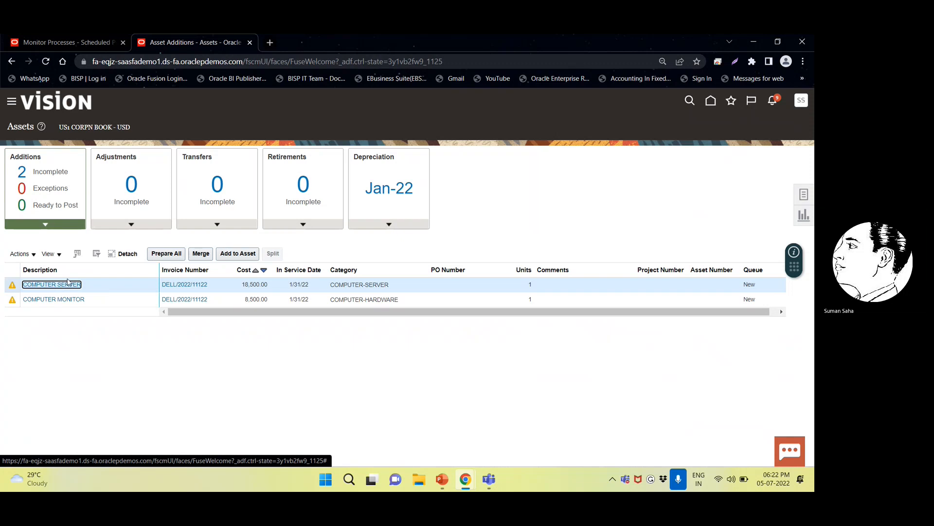
left_click(46, 335)
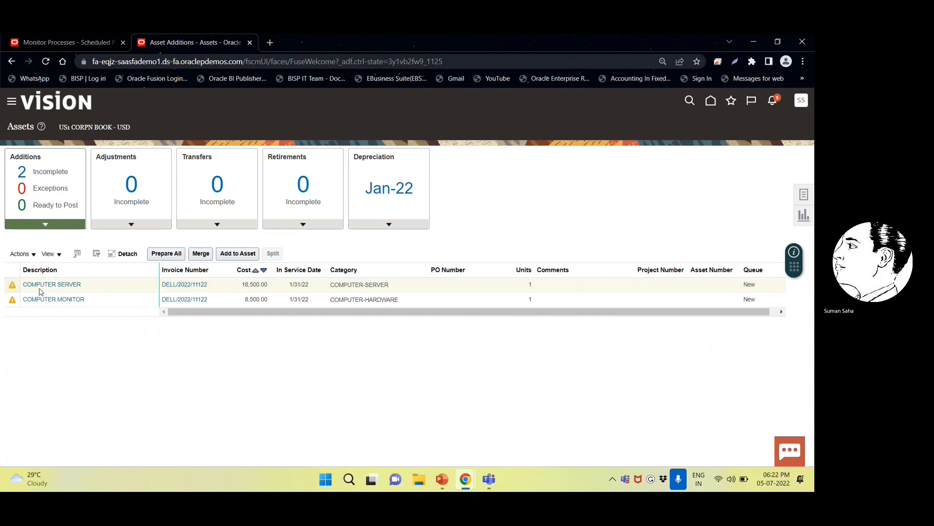
left_click(9, 287)
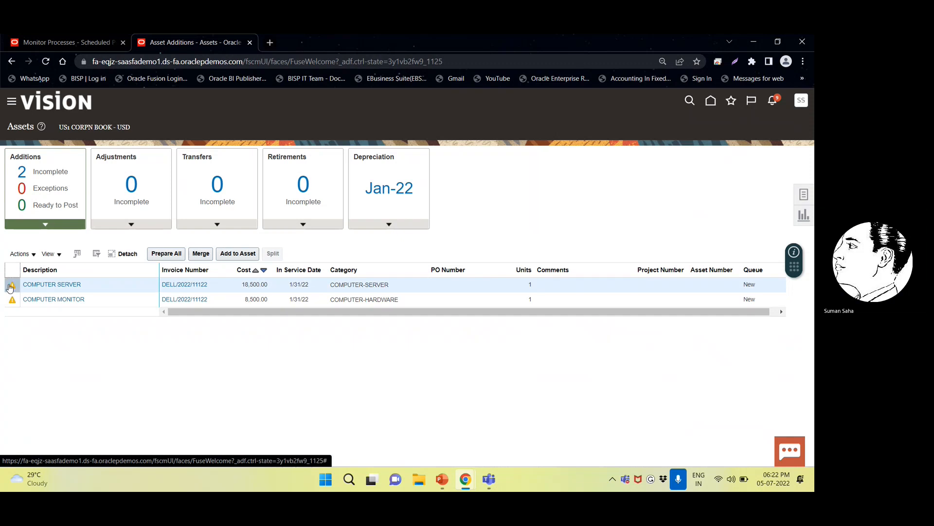
left_click(67, 285)
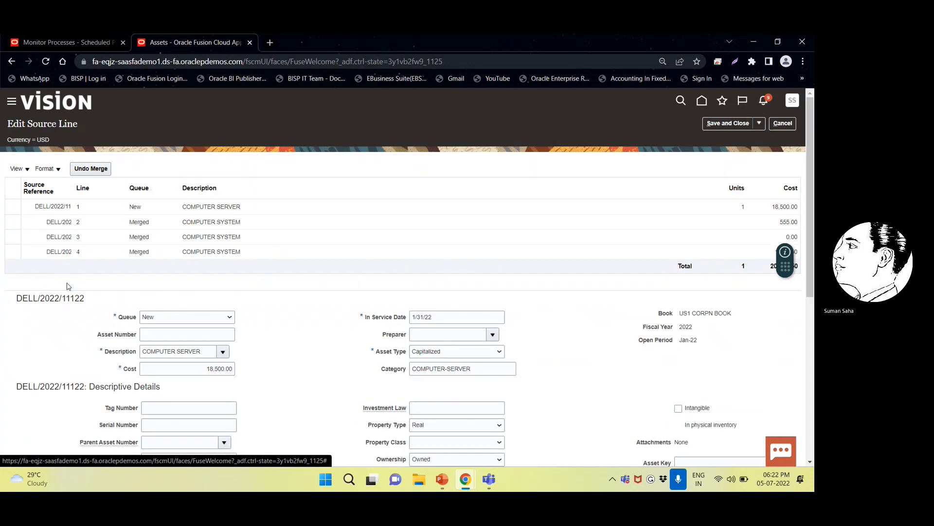
Assign the COMPUTER SERVER line to the location USA-CALIFORNIA-ATLANTA-OFFICE.
scroll(158, 398, "down", 6)
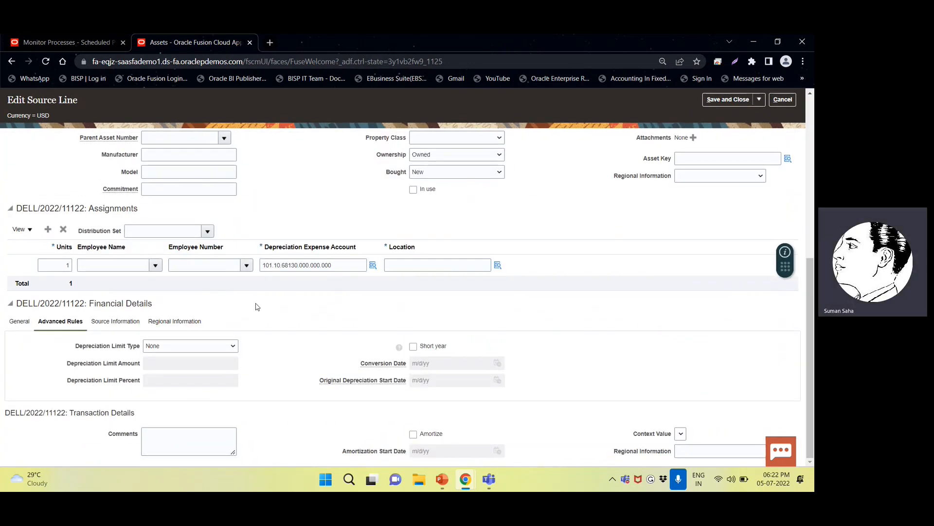
scroll(257, 307, "up", 3)
scroll(257, 306, "down", 3)
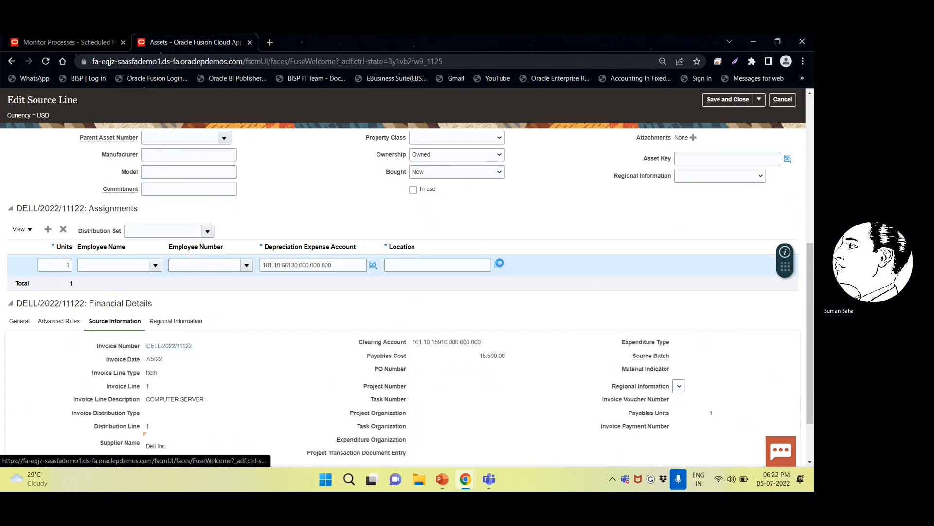
left_click(500, 263)
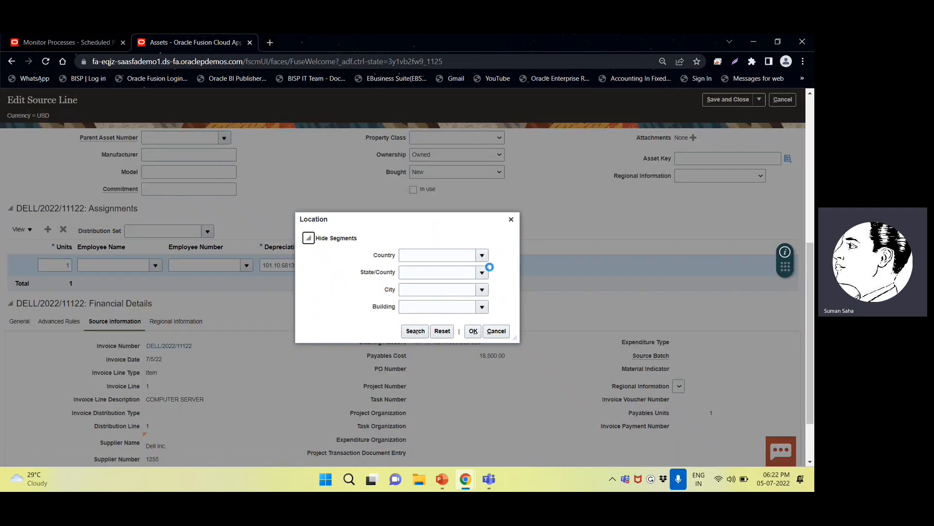
left_click(415, 331)
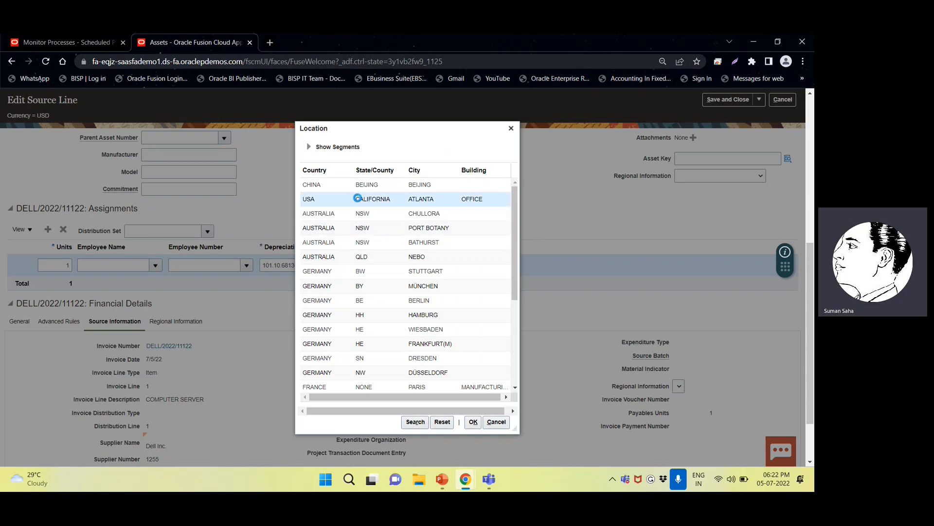
left_click(472, 422)
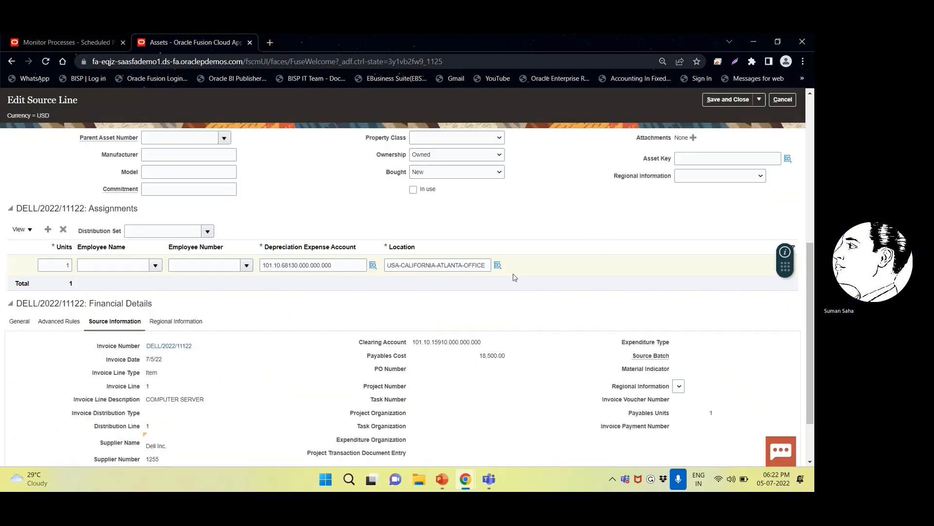
Set the COMPUTER SERVER line's in-service date to 1/5/22 and bring up its general financial details.
scroll(375, 352, "up", 6)
scroll(376, 351, "down", 2)
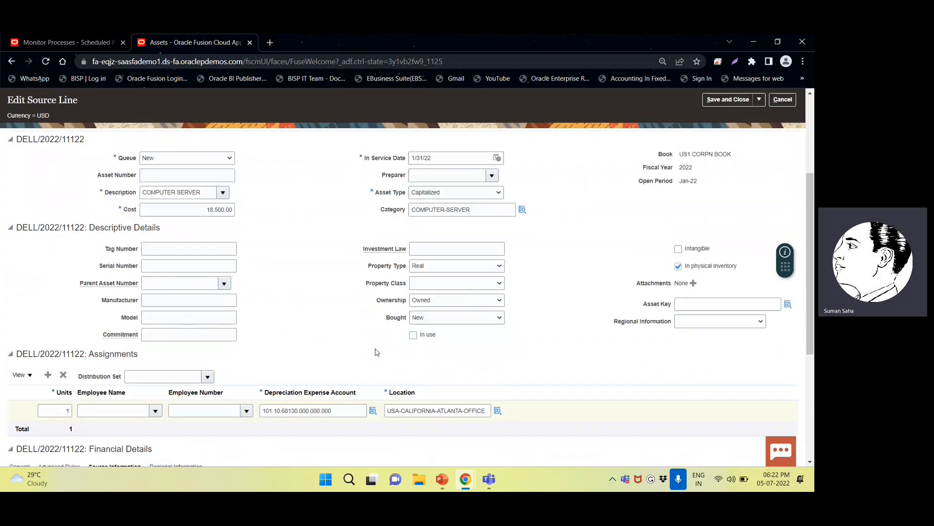
scroll(375, 351, "up", 3)
scroll(453, 312, "down", 1)
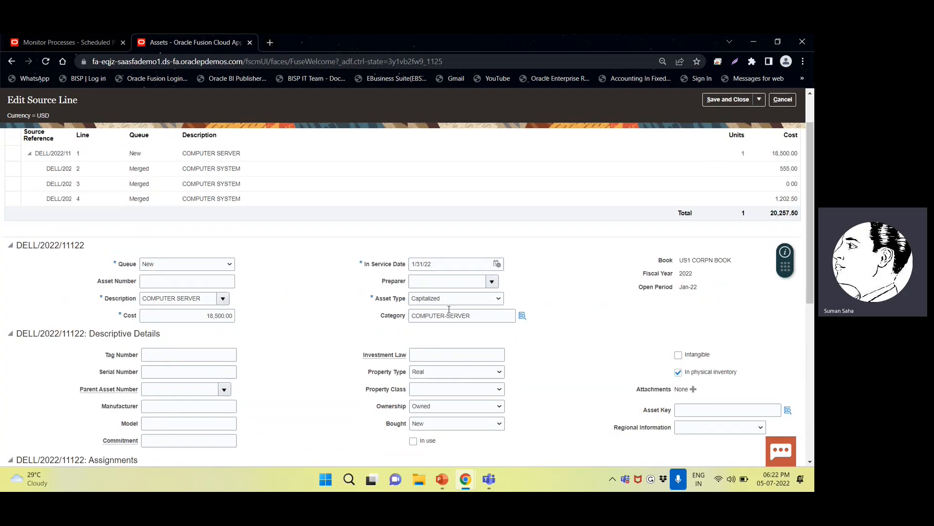
left_click(496, 264)
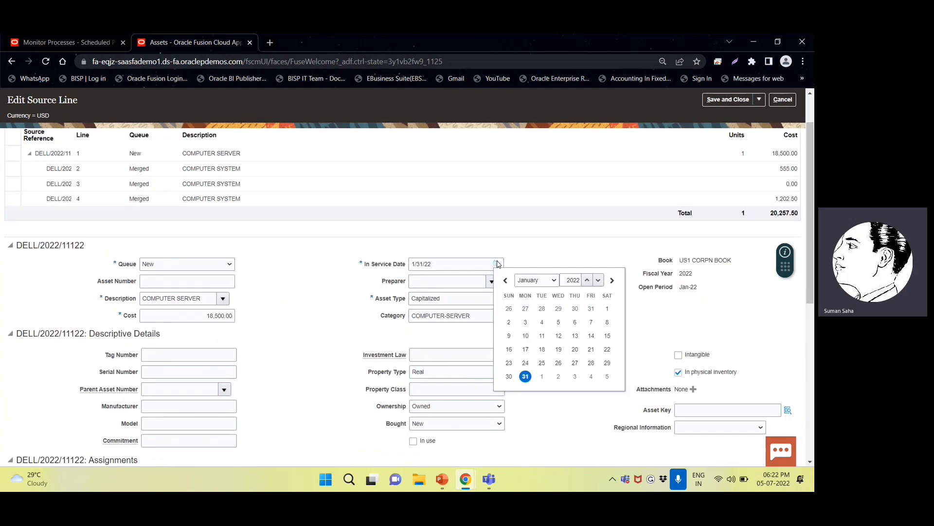
left_click(559, 322)
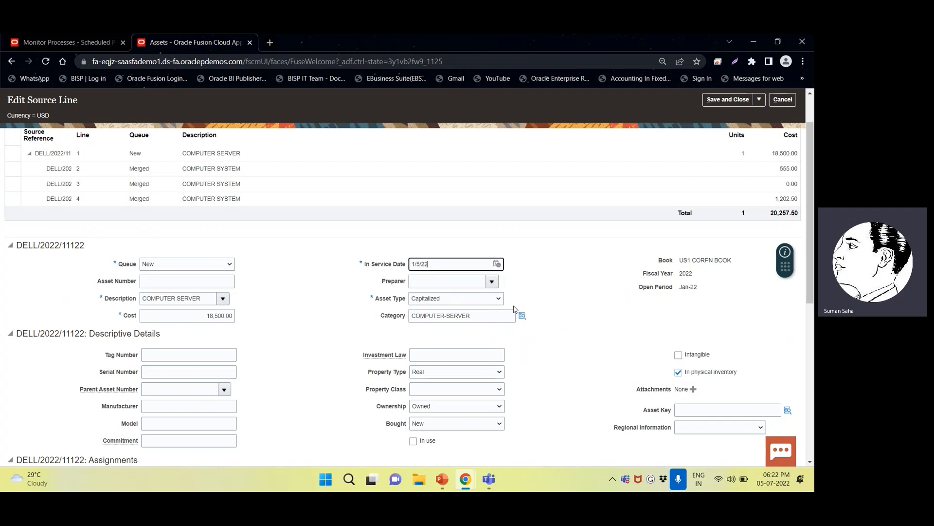
scroll(431, 316, "down", 7)
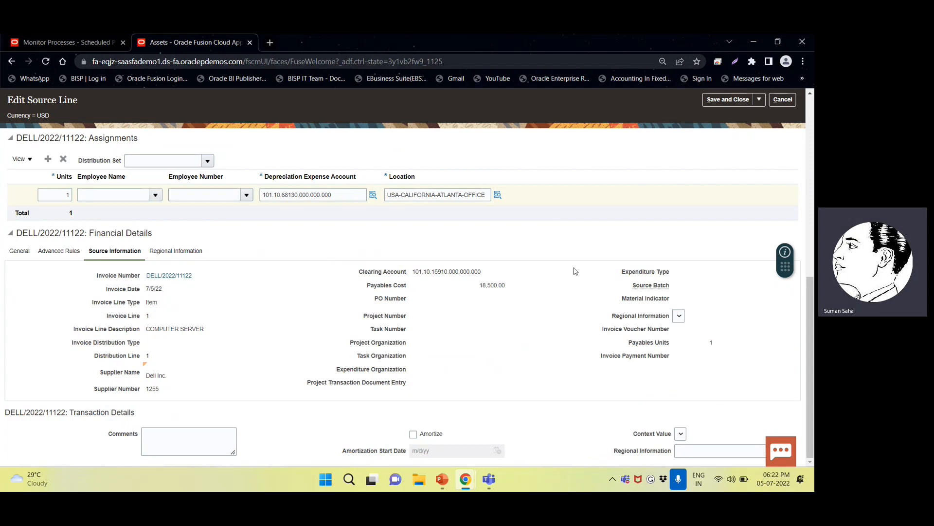
left_click(25, 254)
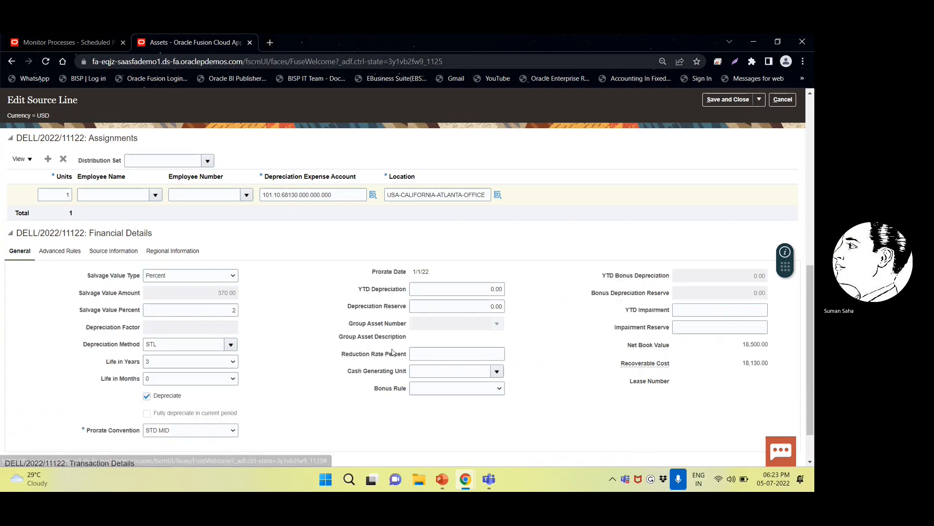
Extend the COMPUTER SERVER source line's description to COMPUTER SERVER sYSTEM.
scroll(348, 359, "down", 1)
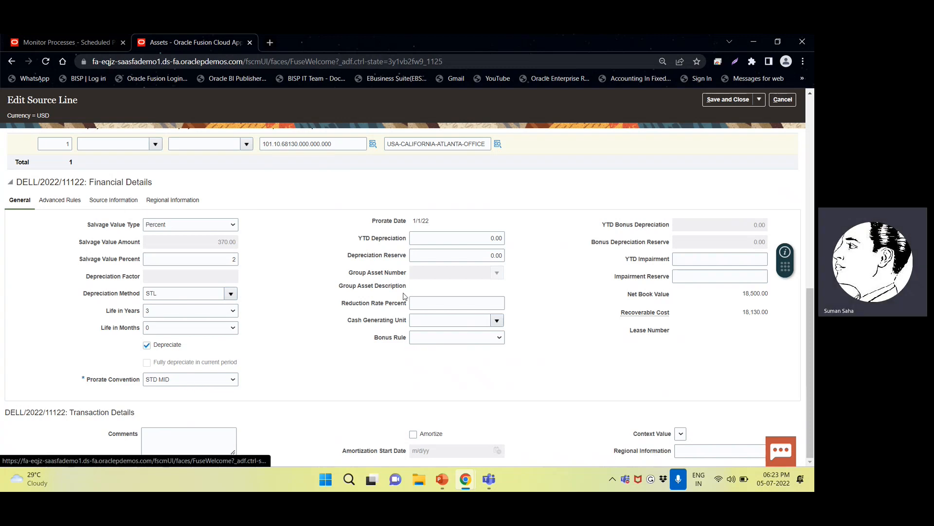
scroll(403, 297, "up", 3)
scroll(249, 298, "up", 5)
scroll(249, 298, "down", 2)
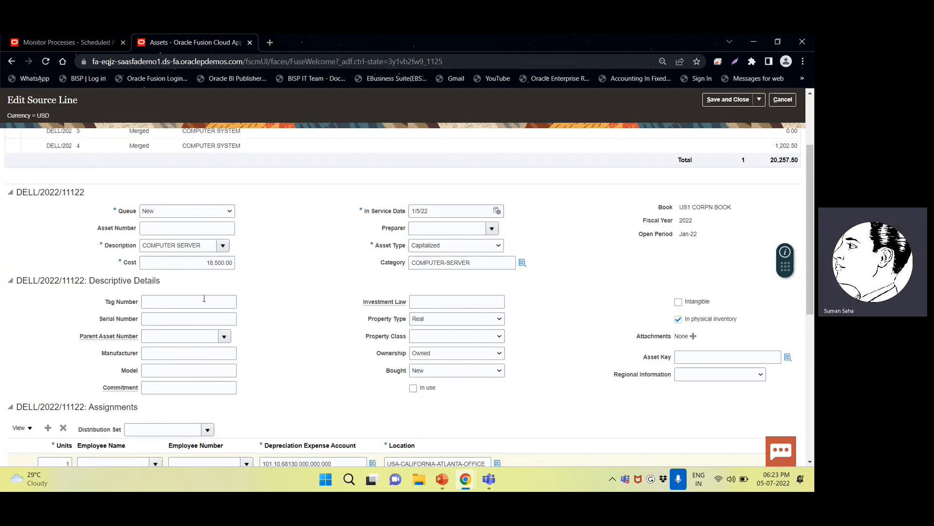
left_click(204, 248)
key("ctrl+shift+Left")
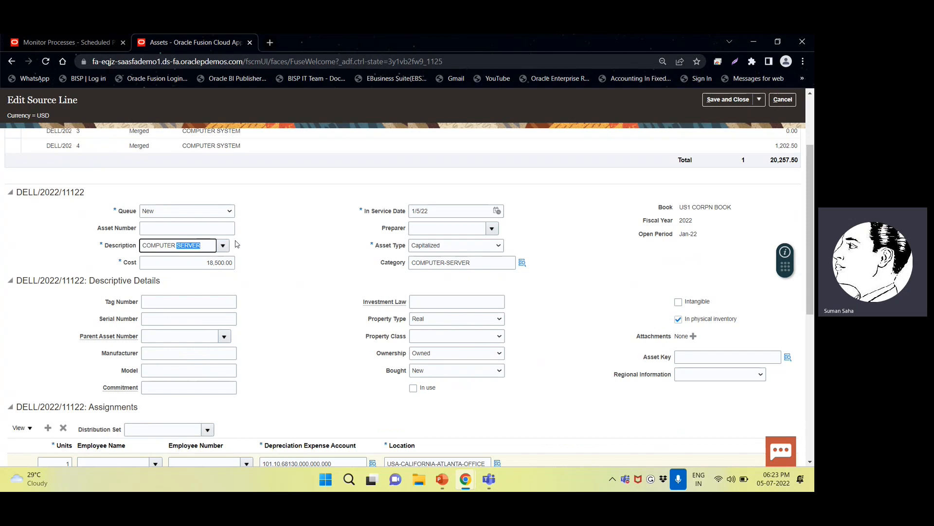
key("Home")
type("sYSTEM")
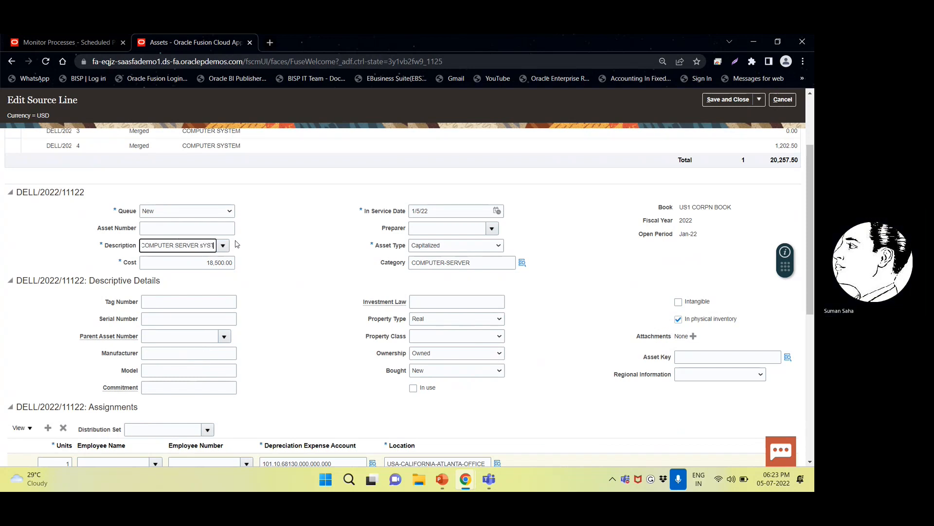
key("Tab")
key("Tab")
key("Tab")
Enter SERVER as the server line's tag number and SIND11122 as its serial number.
left_click(173, 299)
type("SERVER")
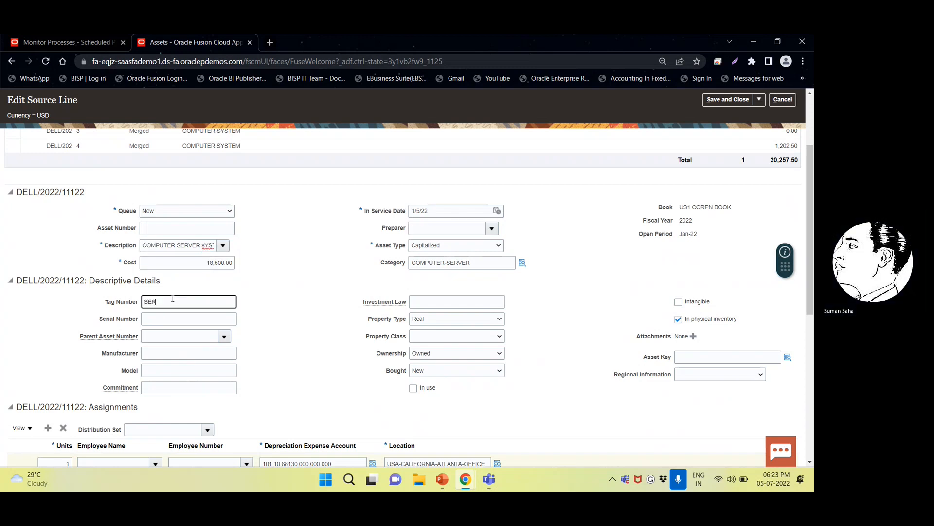
key("Tab")
key("Tab")
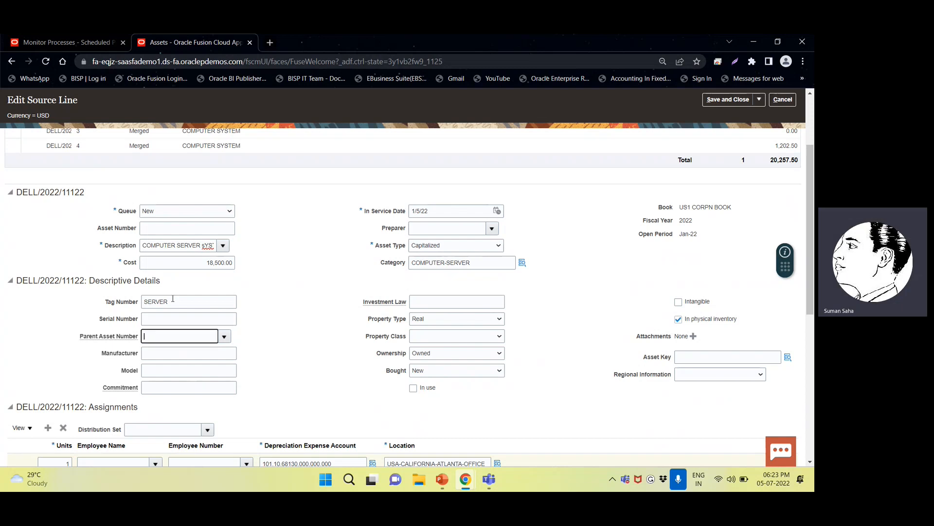
left_click(159, 322)
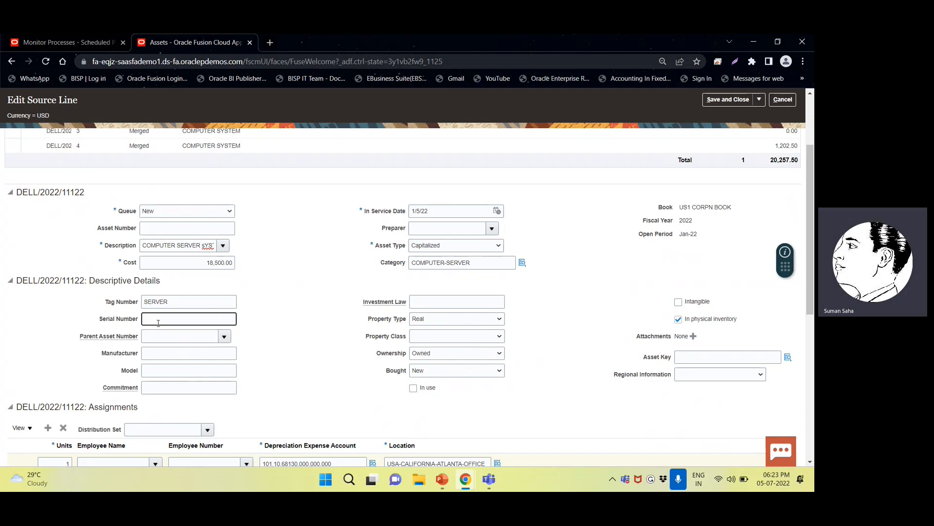
type("SIND11122")
Set the server line's manufacturer to DELL and its model to NEW SER1112.
key("Tab")
key("Tab")
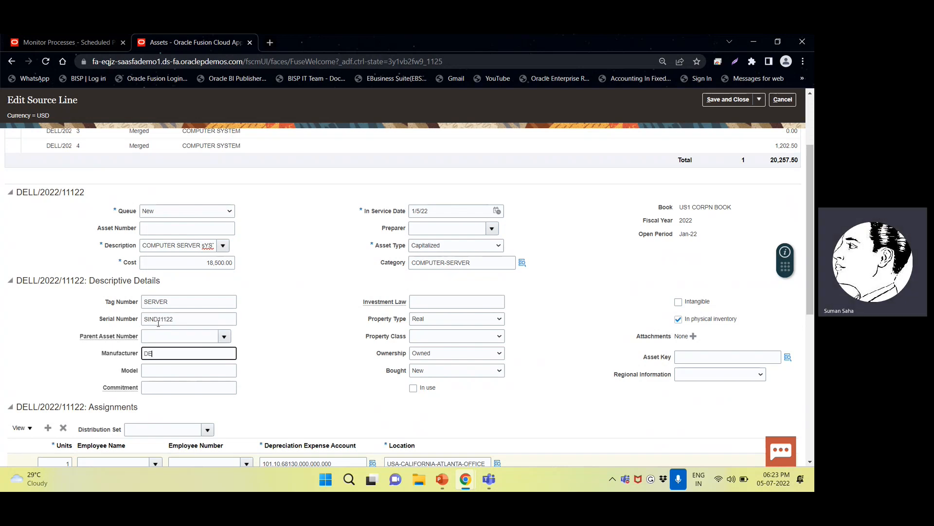
key("Tab")
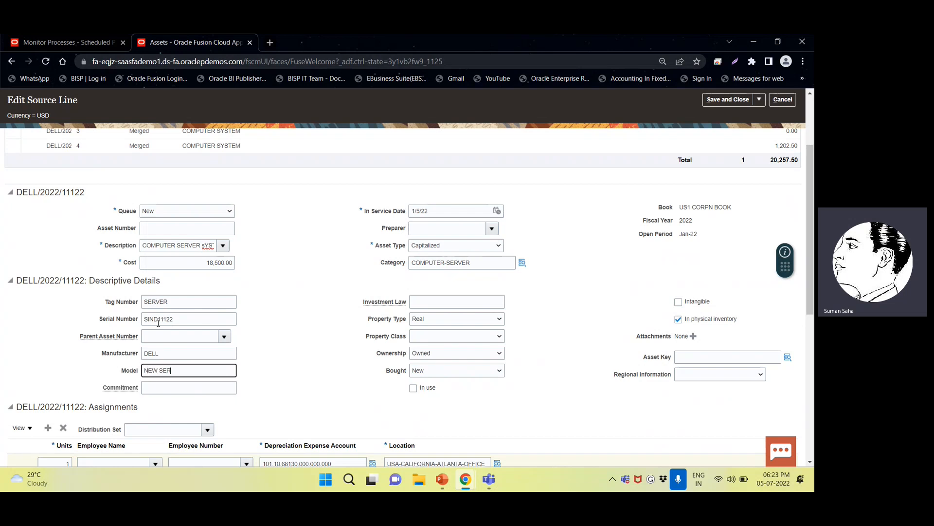
type("NEW SER1112")
key("Tab")
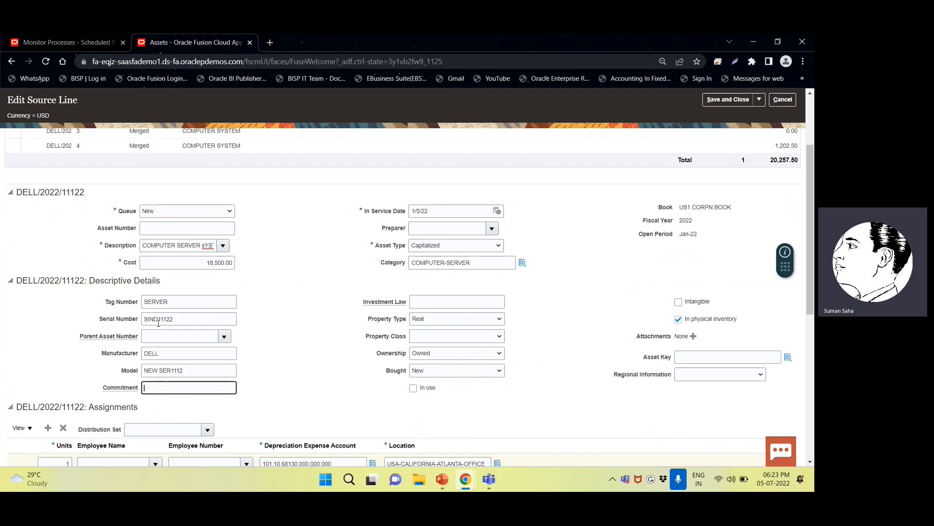
Add the transaction comment NEW SERVER to the server line, then save and close it.
scroll(408, 277, "down", 3)
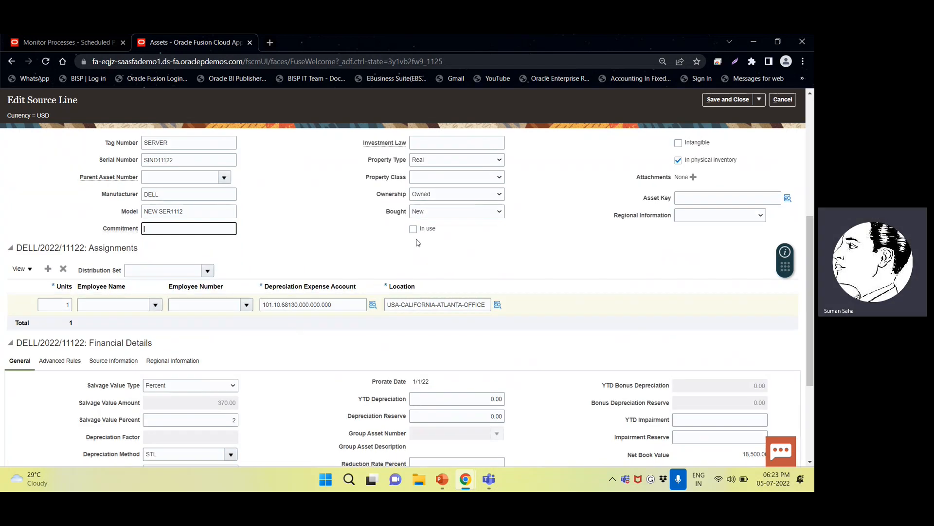
scroll(413, 248, "down", 1)
scroll(413, 248, "down", 3)
left_click(188, 439)
scroll(189, 433, "up", 7)
scroll(189, 433, "down", 7)
type("SERVER")
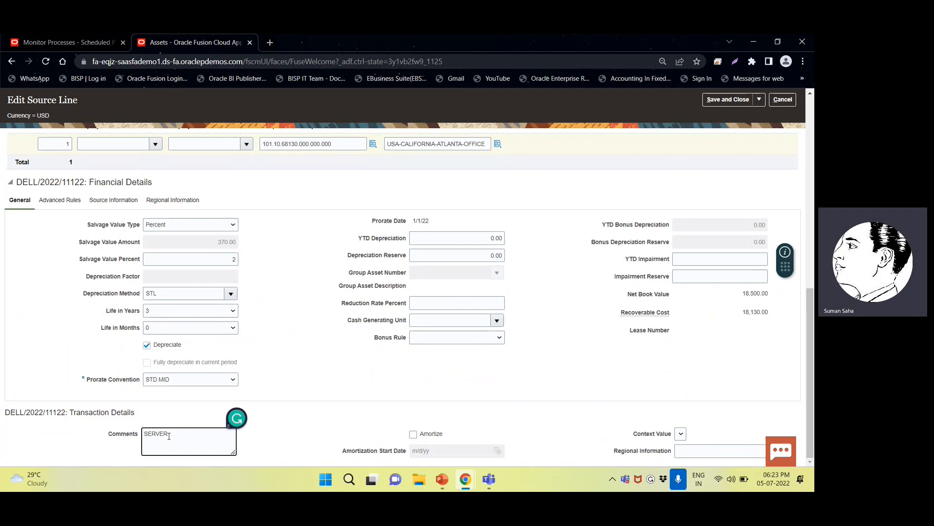
type("NEW")
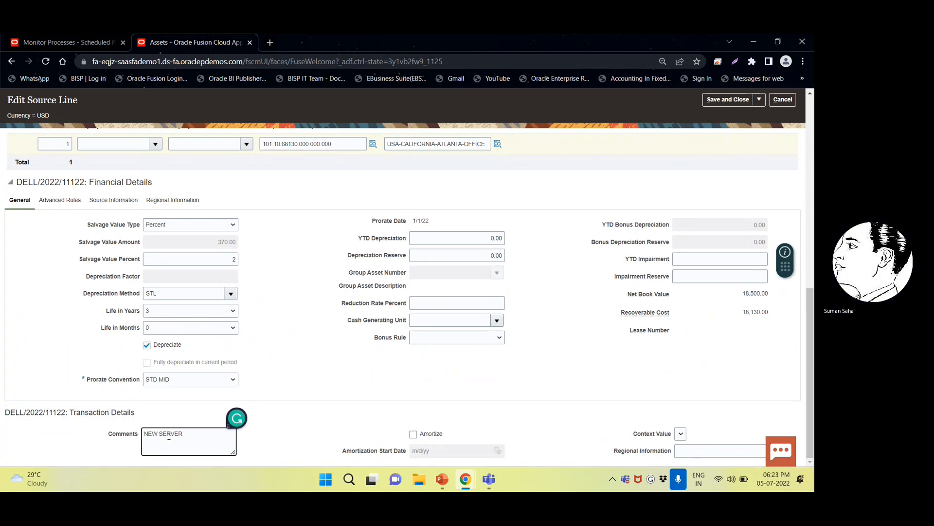
right_click(169, 436)
scroll(448, 415, "up", 10)
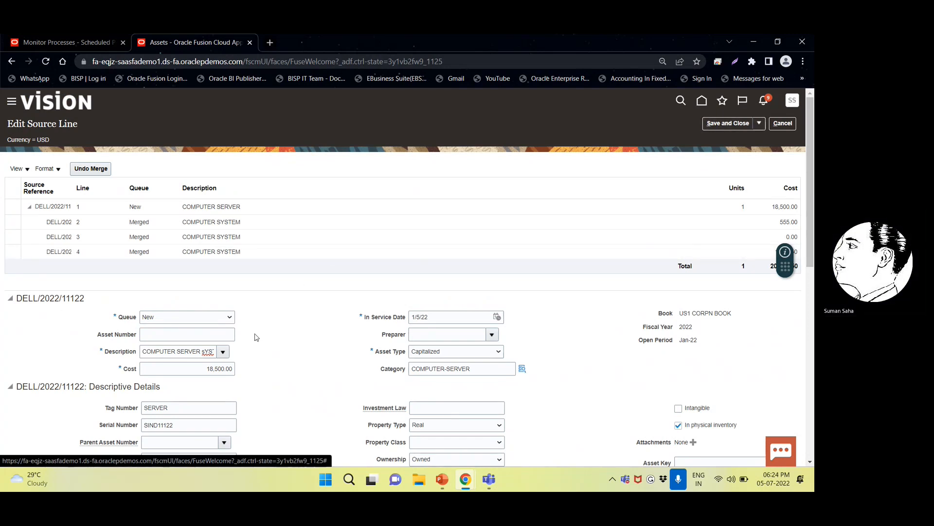
left_click(732, 124)
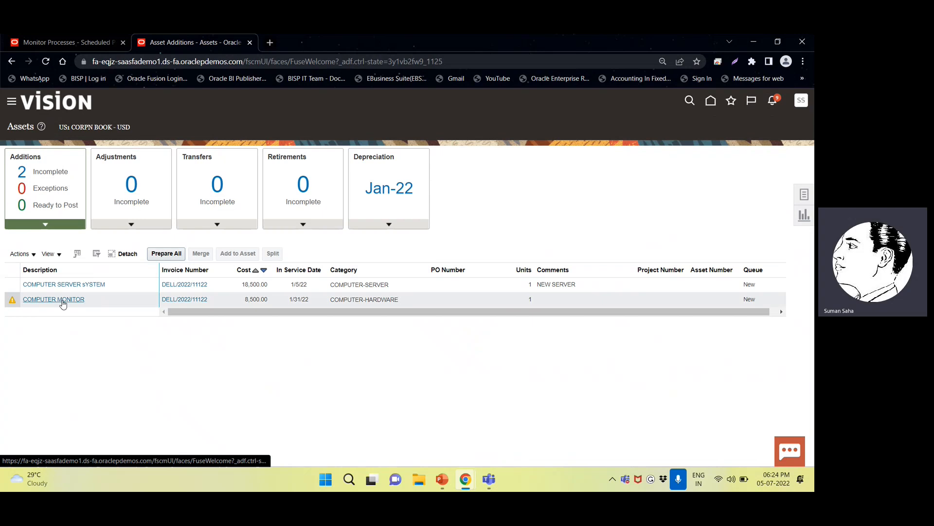
Open the incomplete COMPUTER MONITOR source line and change its description to COMPUTER SERVER MONITOR.
left_click(74, 298)
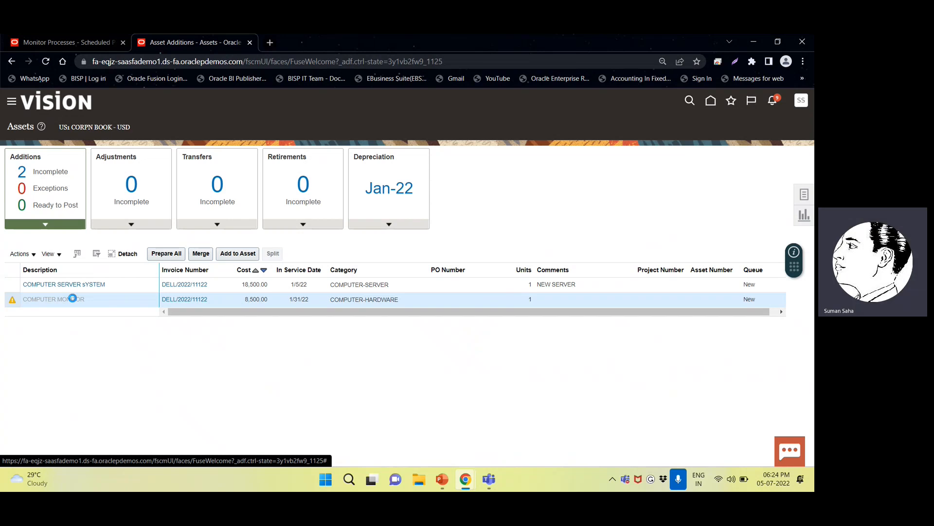
scroll(183, 332, "down", 2)
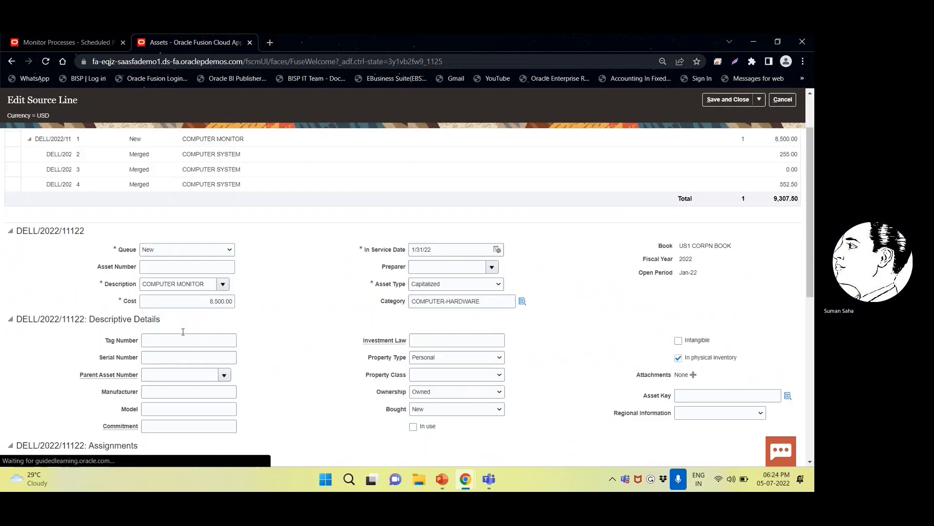
scroll(183, 332, "down", 1)
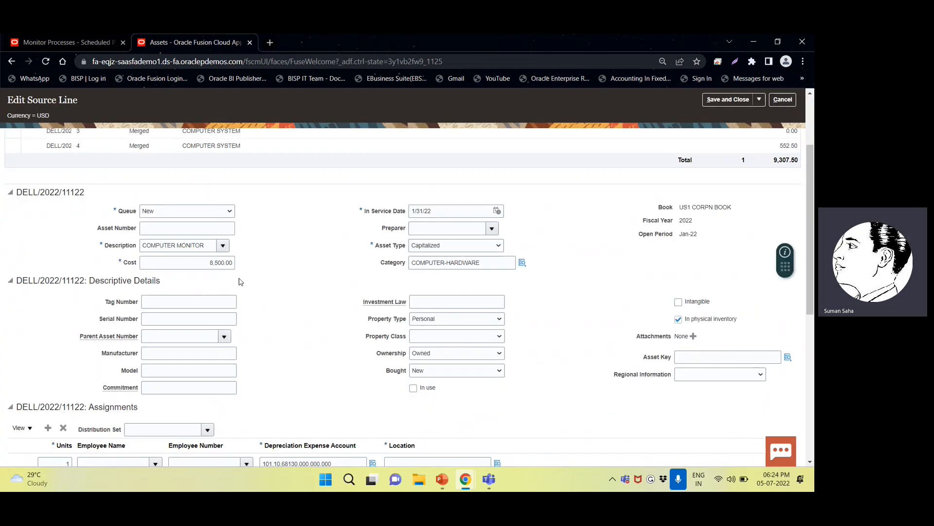
scroll(399, 299, "down", 3)
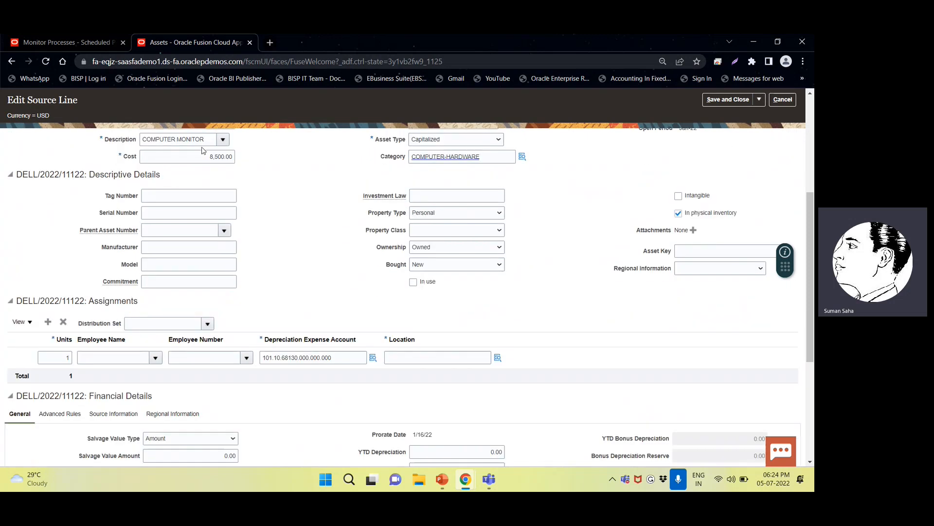
left_click(208, 137)
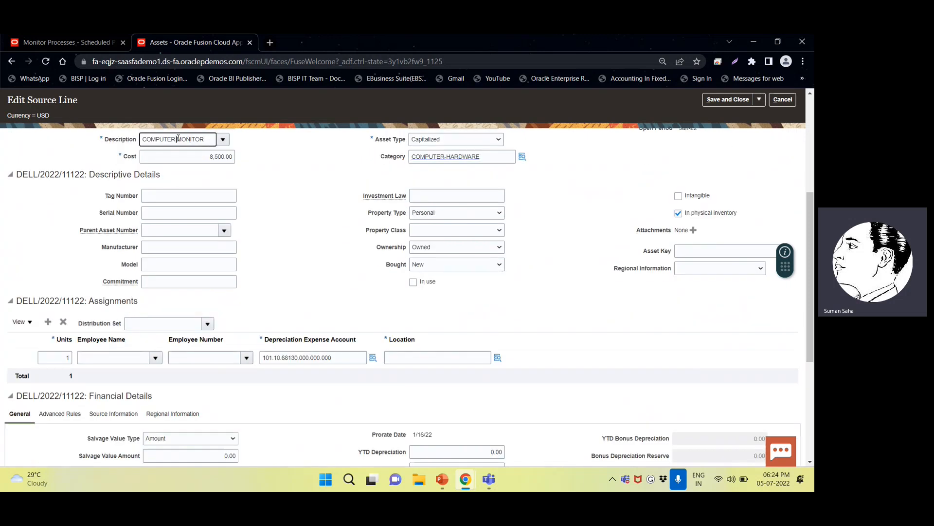
type("SERVER")
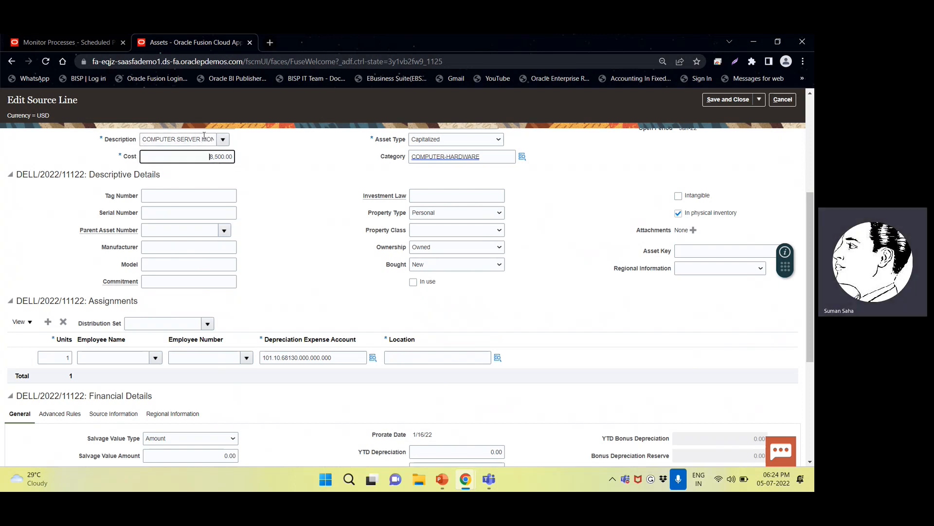
Enter SERVER MONITOR as the monitor line's transaction comment.
scroll(155, 240, "down", 5)
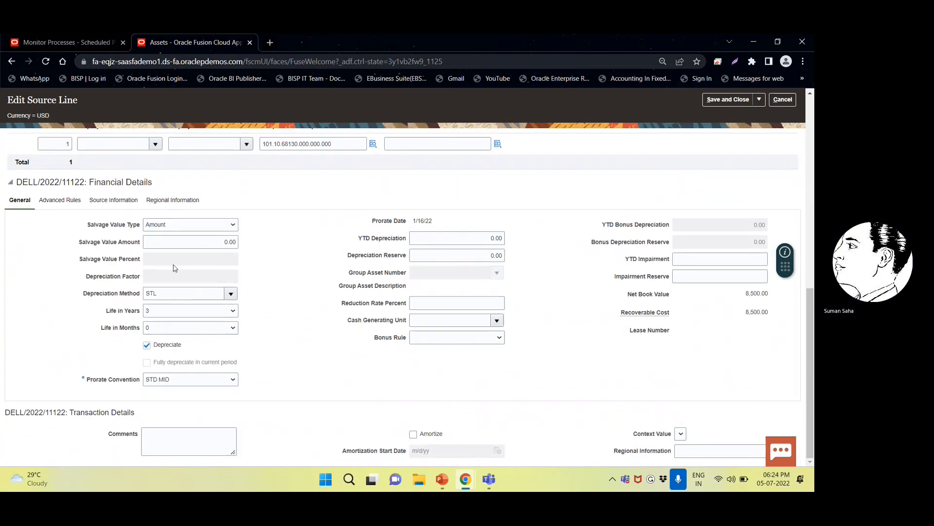
left_click(174, 437)
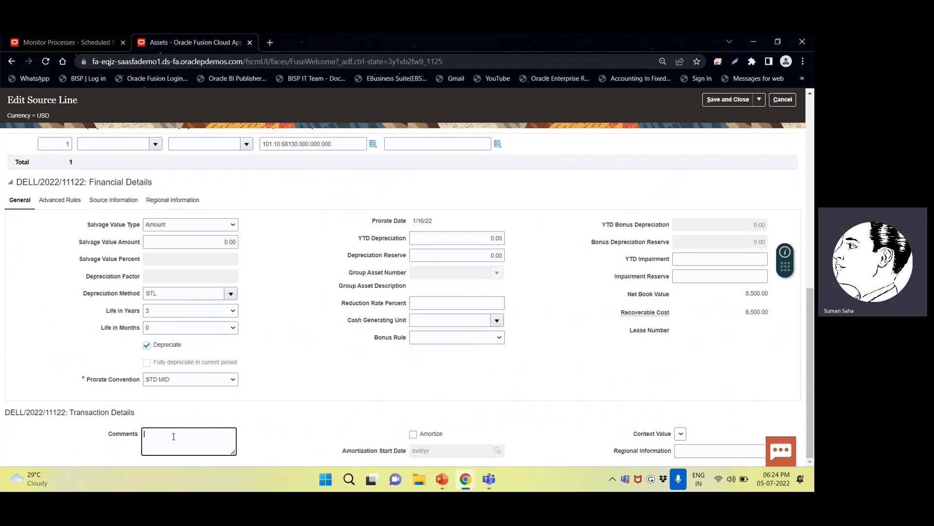
type("SERVER ")
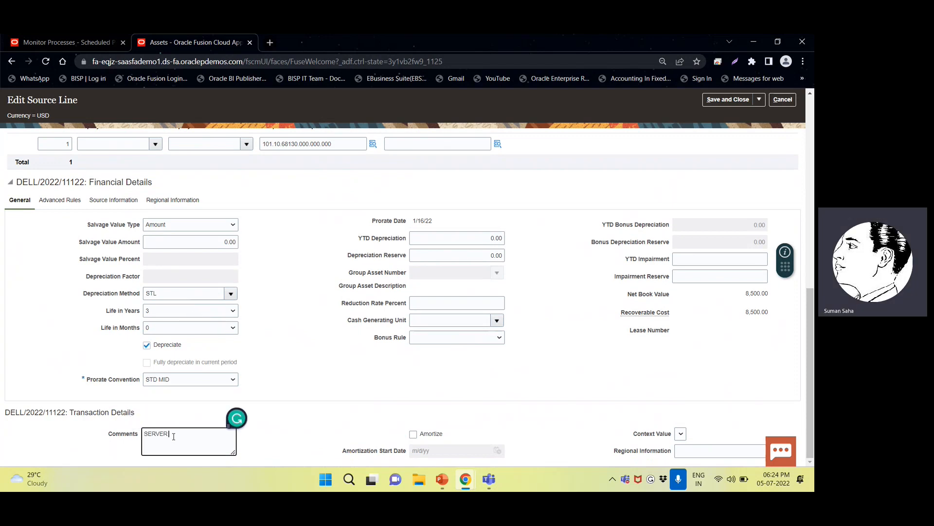
type("MONITOR")
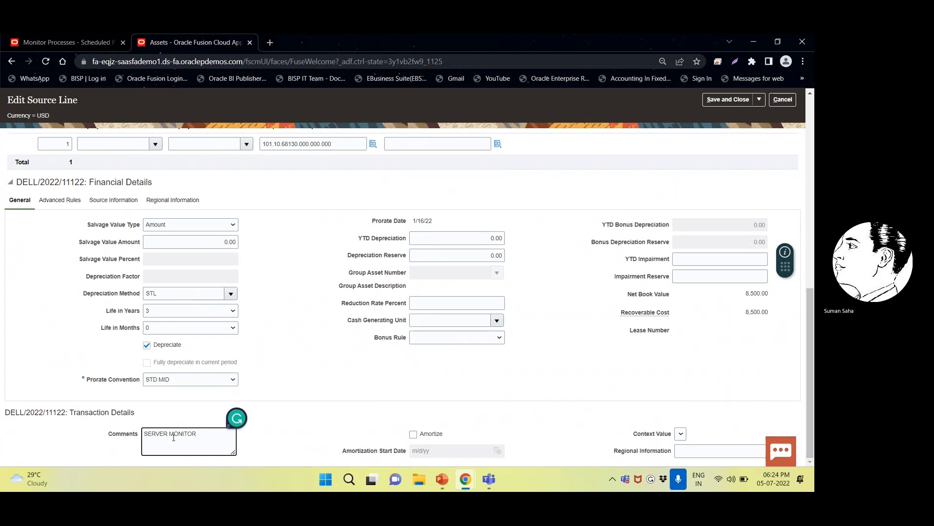
Display the monitor line's source information and assign the line to the location USA-CALIFORNIA-ATLANTA-OFFICE.
scroll(32, 380, "down", 3)
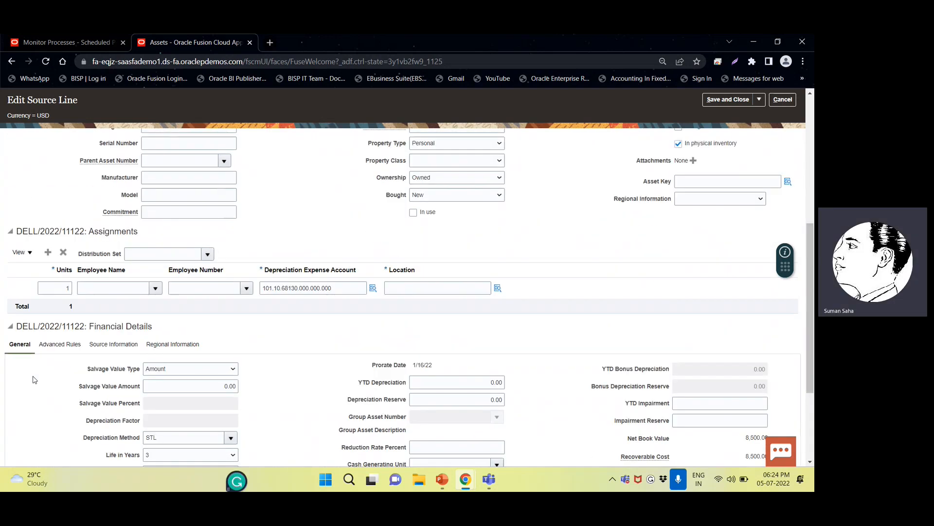
left_click(112, 306)
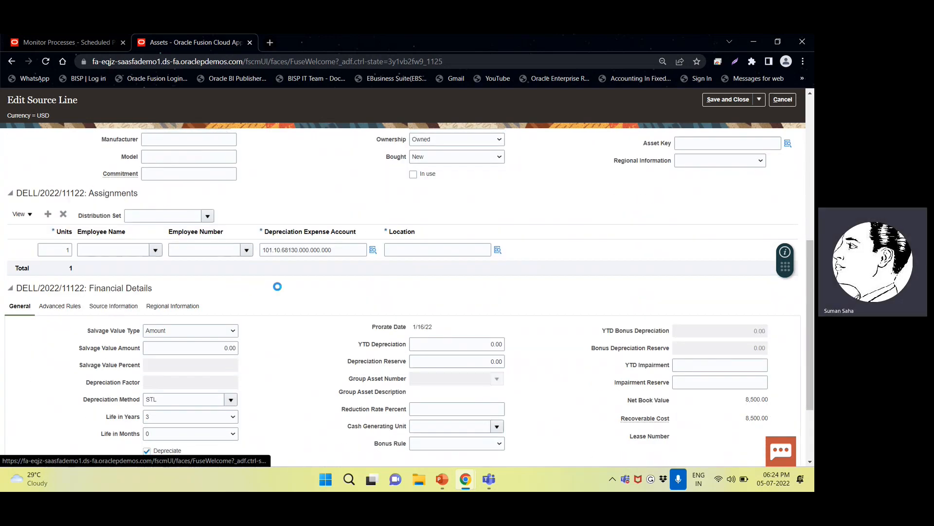
scroll(255, 307, "down", 1)
scroll(255, 308, "up", 3)
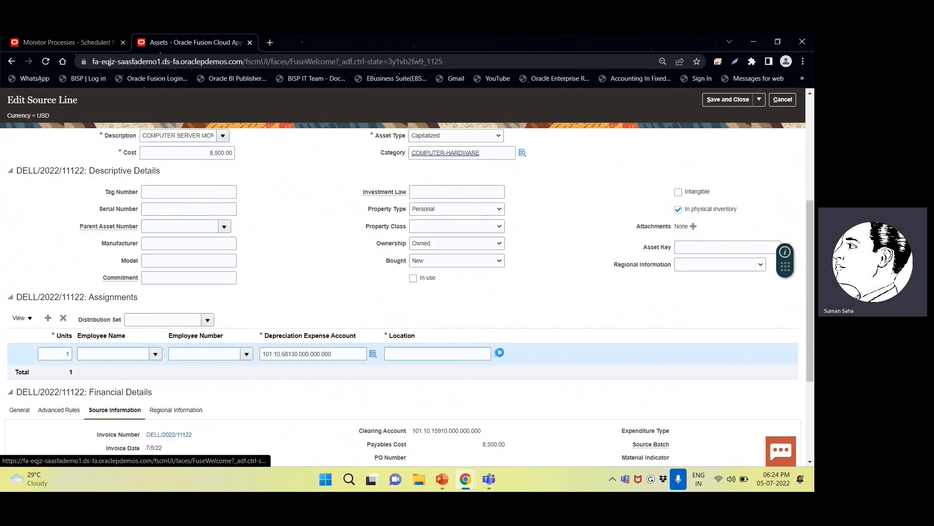
left_click(499, 352)
left_click(415, 331)
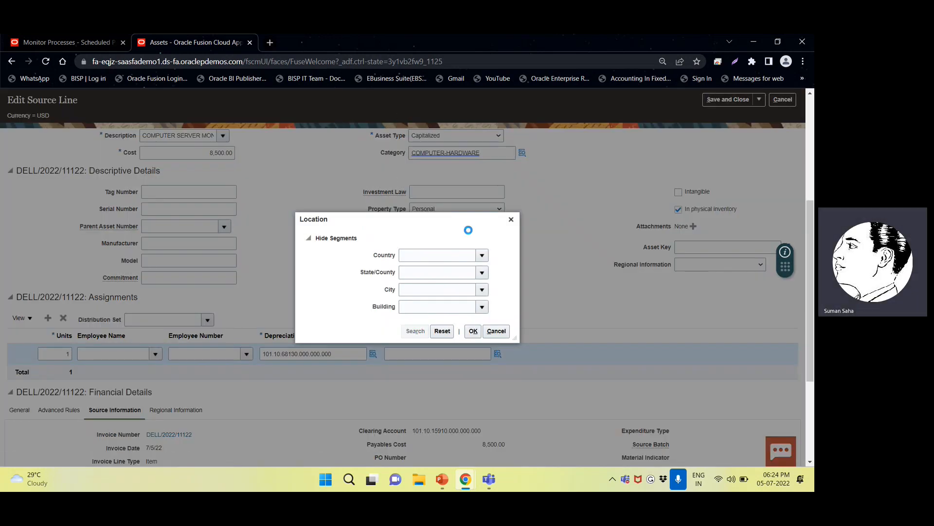
left_click(461, 199)
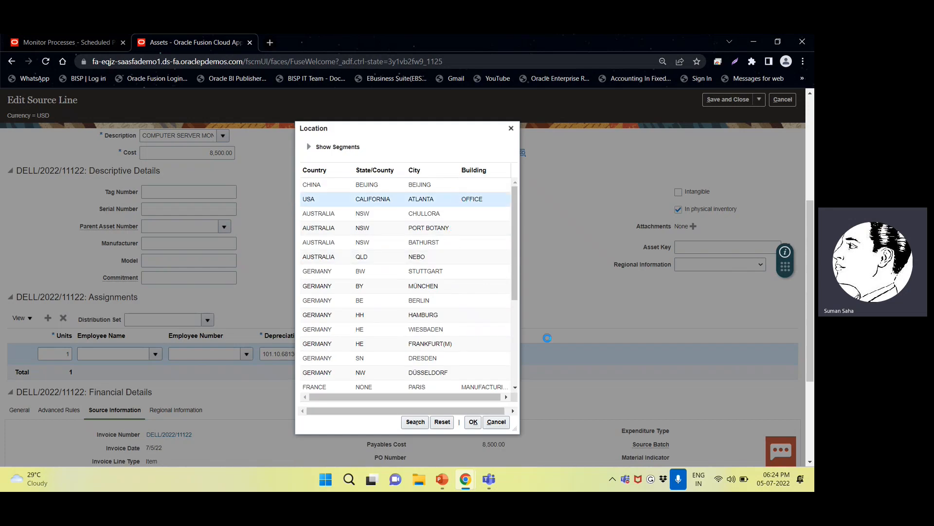
left_click(472, 422)
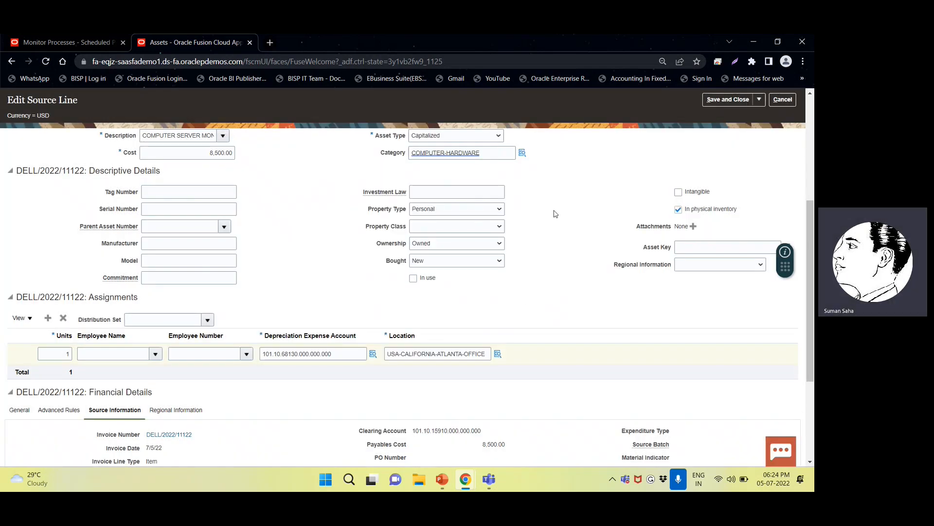
Enter MONITOR as the tag number in the monitor line's descriptive details.
scroll(526, 297, "up", 5)
scroll(525, 297, "down", 5)
scroll(523, 296, "up", 3)
left_click(157, 301)
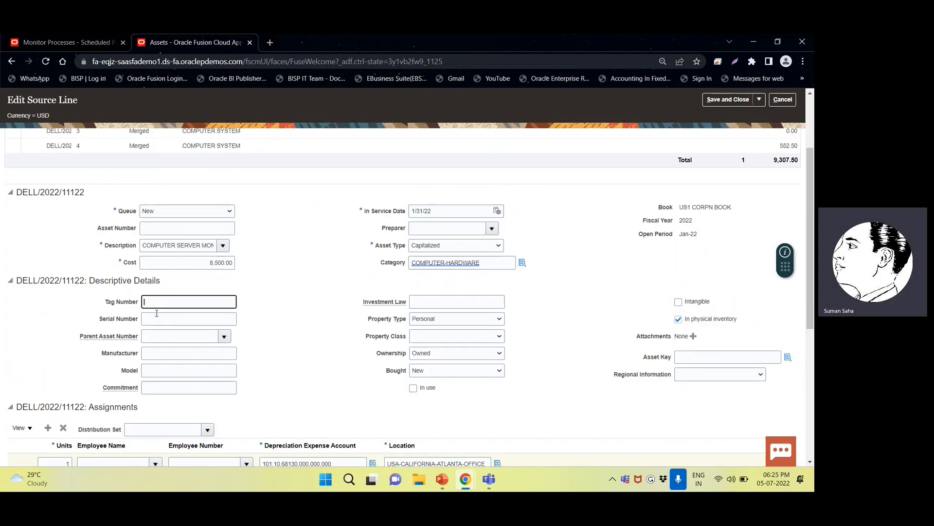
type("MONITOR")
key("Tab")
key("Tab")
Set the monitor line's manufacturer to DELL and its model to BSCT1122.
left_click(151, 350)
type("DELL")
key("Tab")
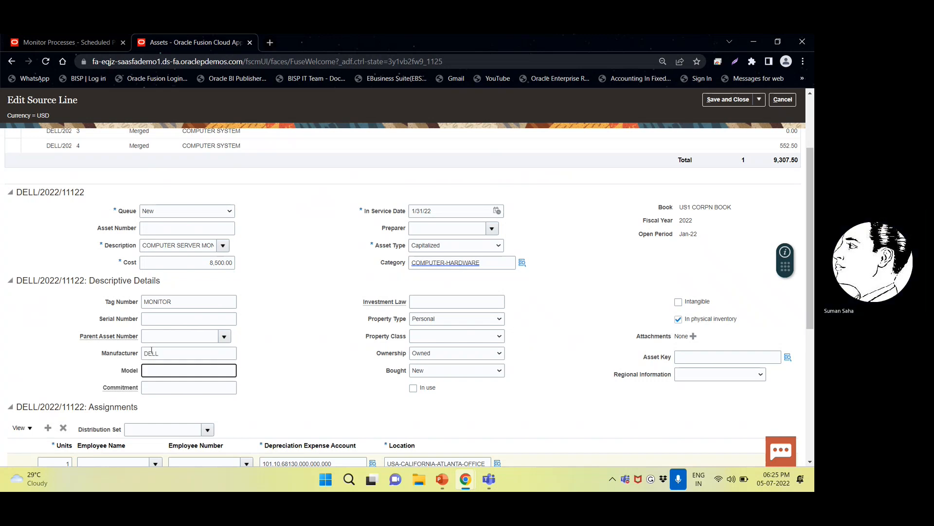
type("E")
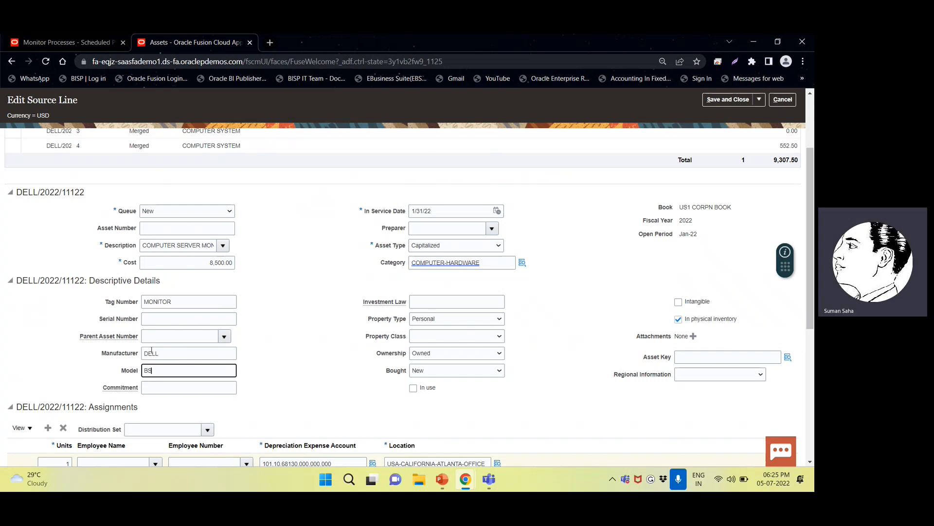
type("SCT1122")
scroll(316, 243, "up", 3)
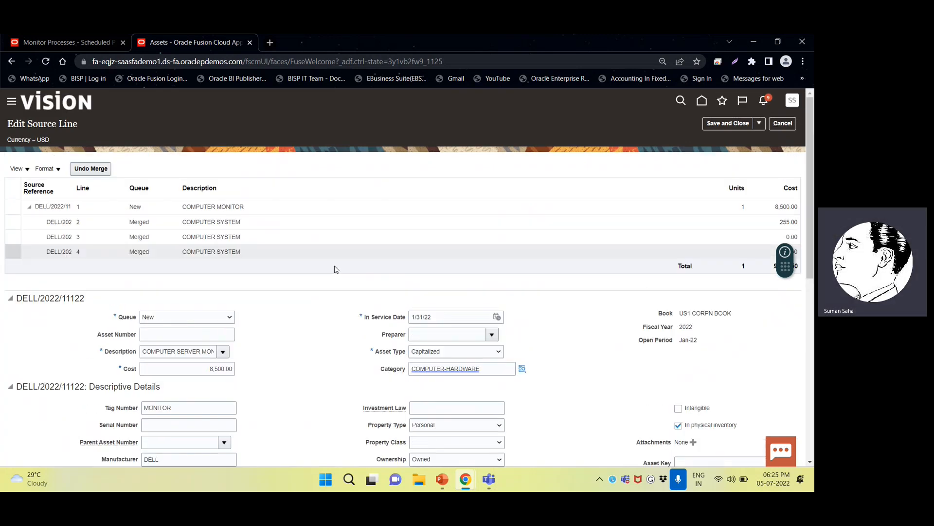
Set the monitor line's in-service date to 1/5/22, review its assignment and source details, and save the line.
left_click(498, 317)
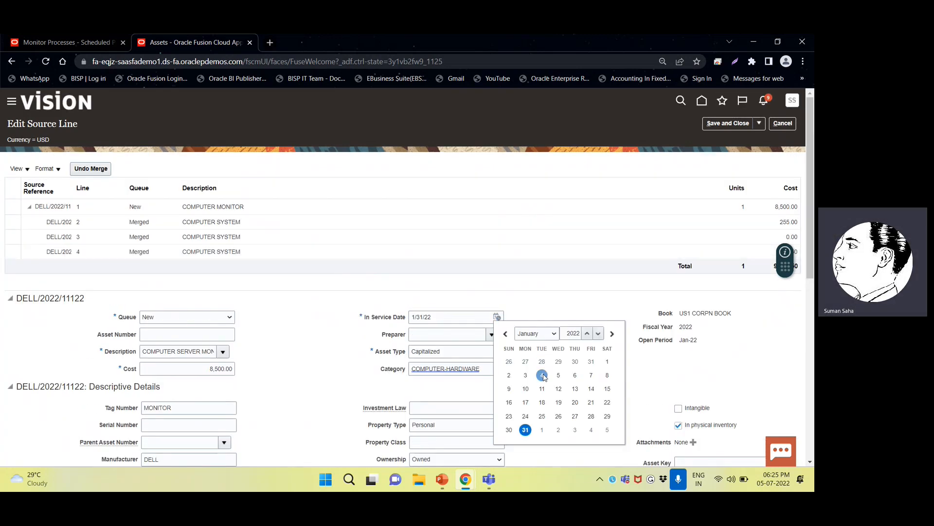
left_click(558, 375)
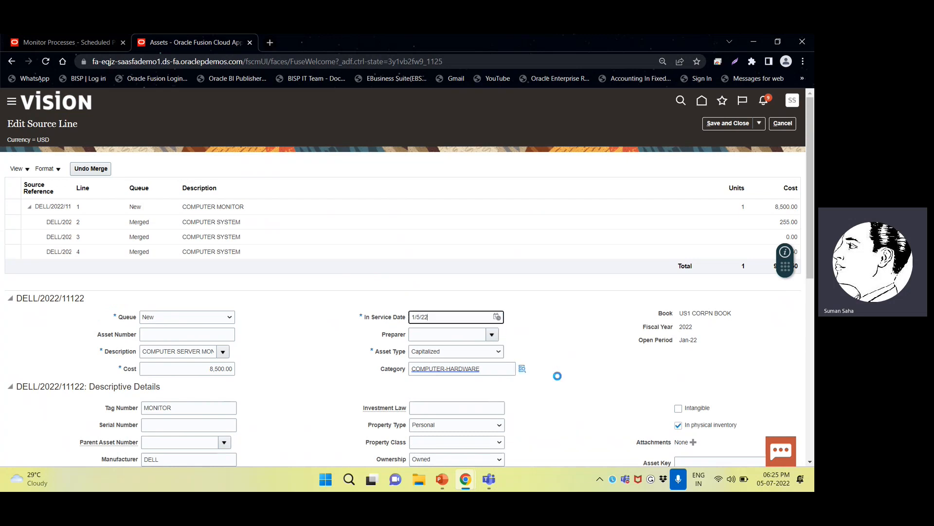
scroll(486, 313, "down", 1)
scroll(487, 314, "down", 6)
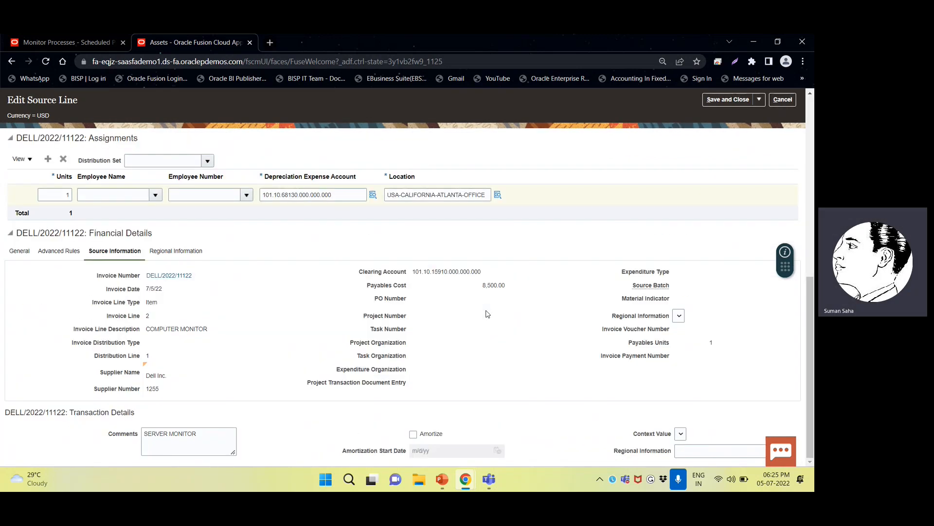
scroll(450, 286, "up", 8)
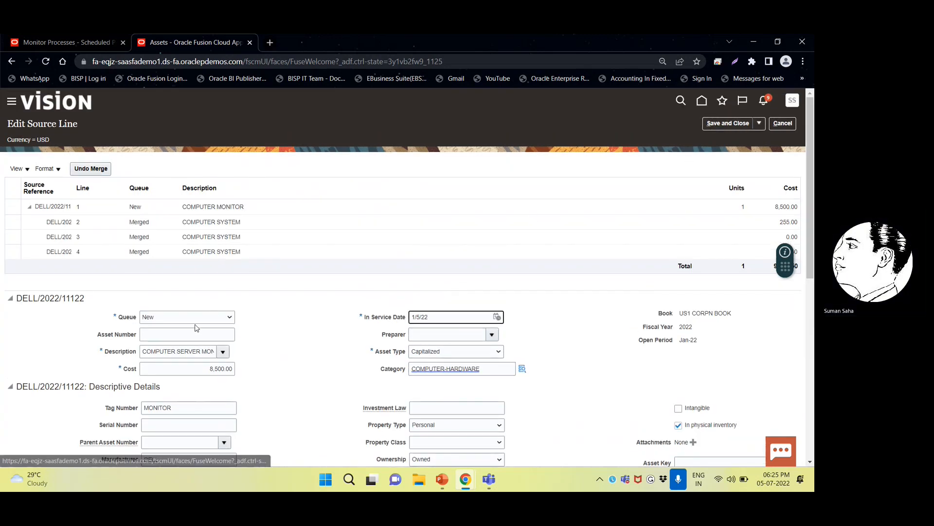
left_click(733, 125)
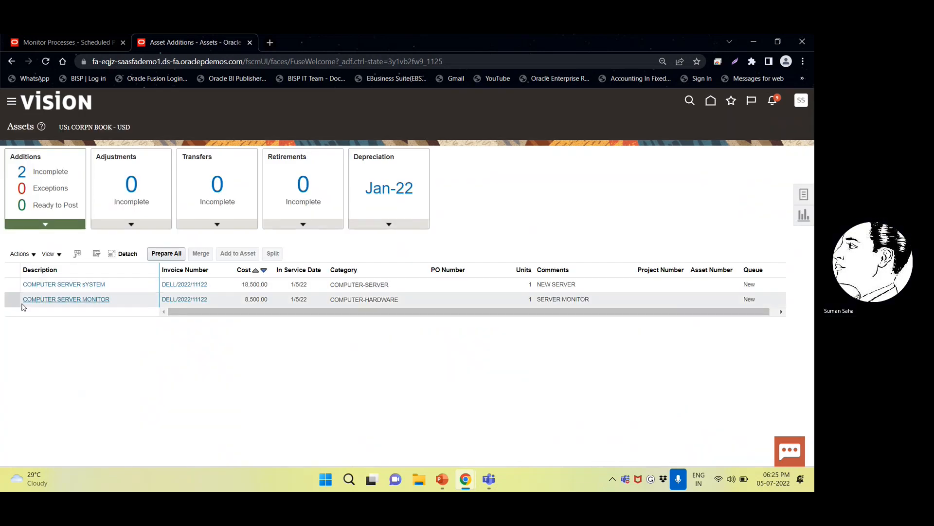
Merge the server and monitor source lines, with the server system line as the parent.
left_click(12, 284)
left_click(12, 299, "shift")
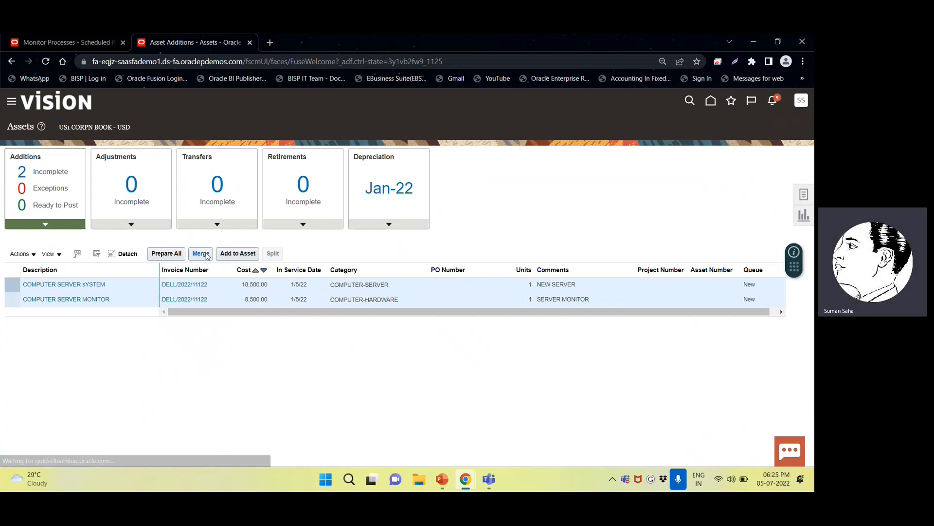
left_click(201, 253)
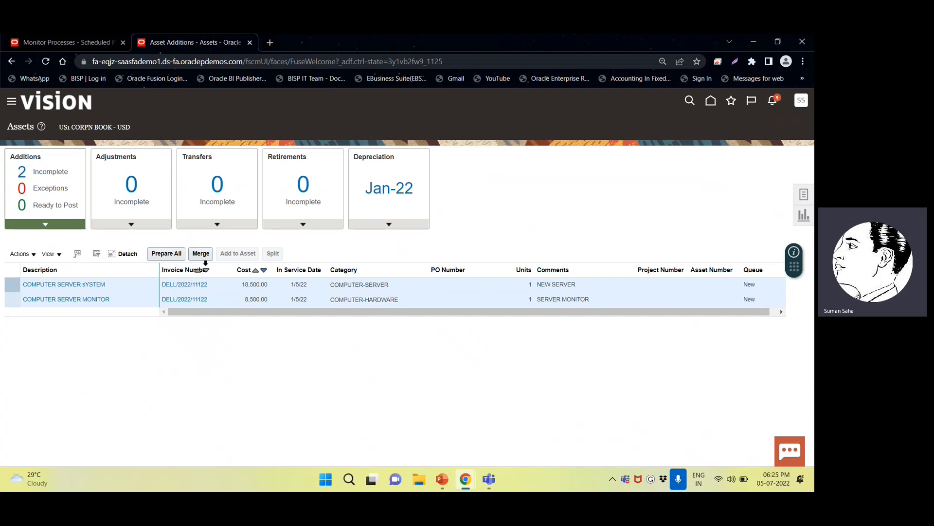
left_click(201, 253)
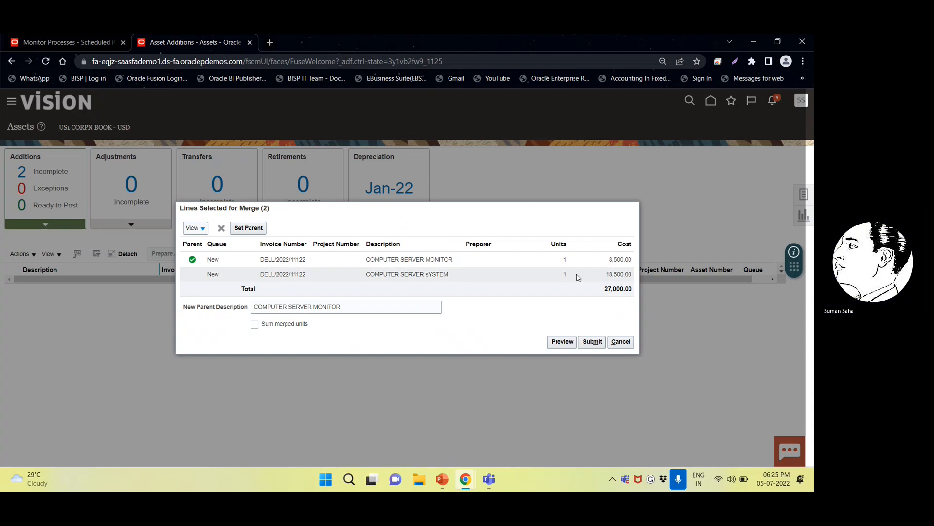
left_click(578, 276)
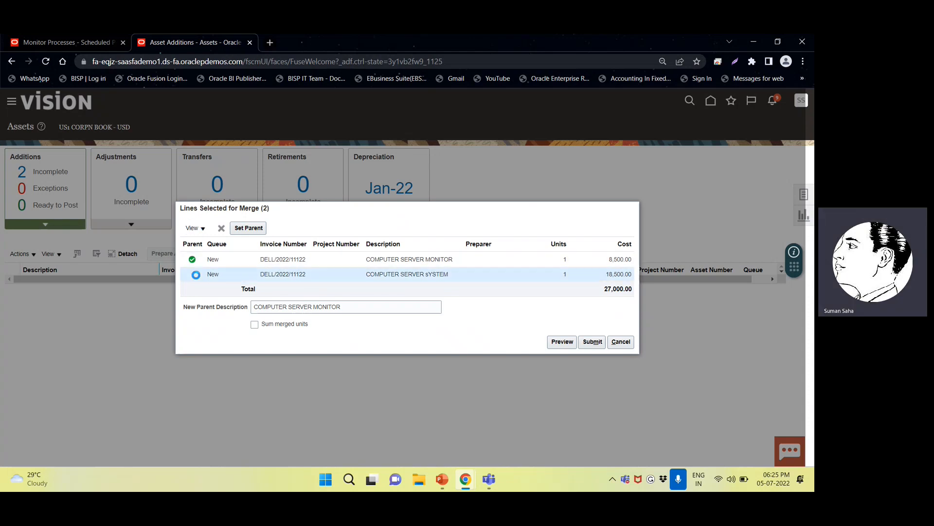
left_click(244, 228)
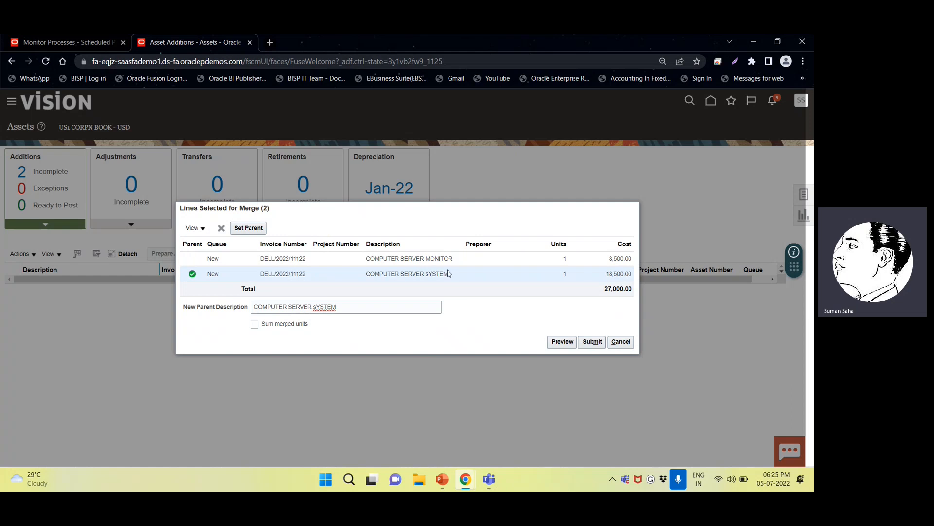
left_click(594, 342)
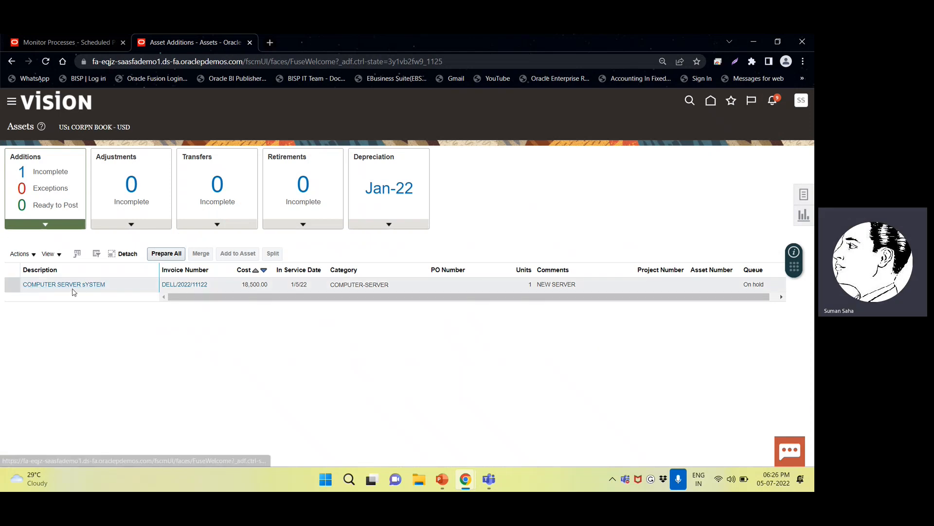
Correct the merged parent line's description to COMPUTER SERVER SYSTEM.
left_click(73, 285)
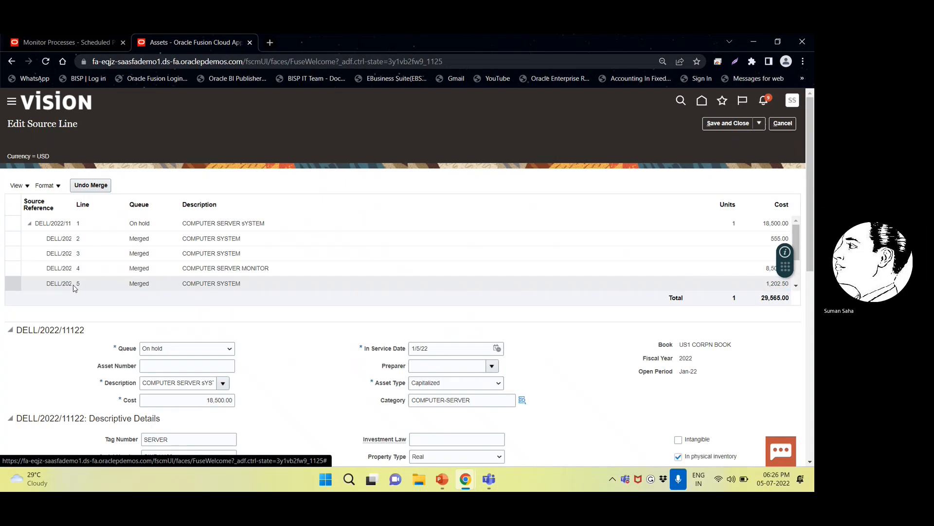
left_click(201, 365)
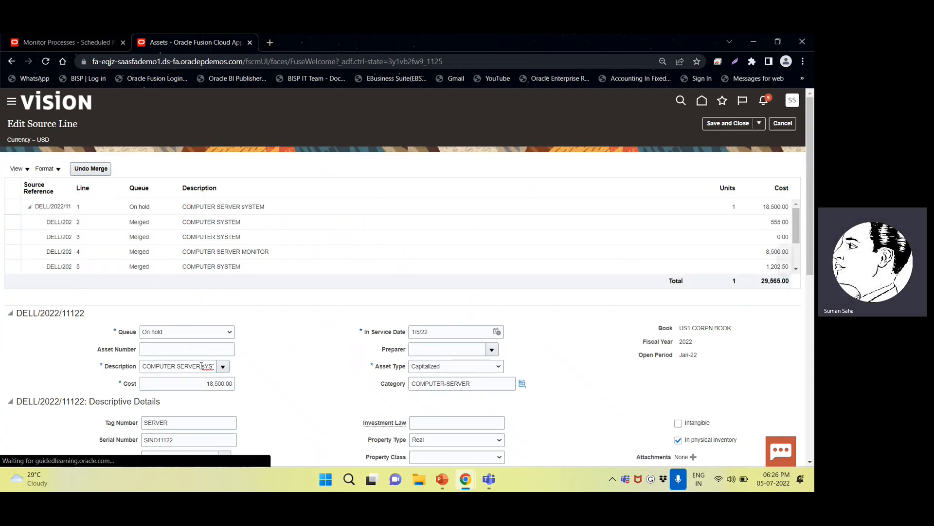
key("Delete")
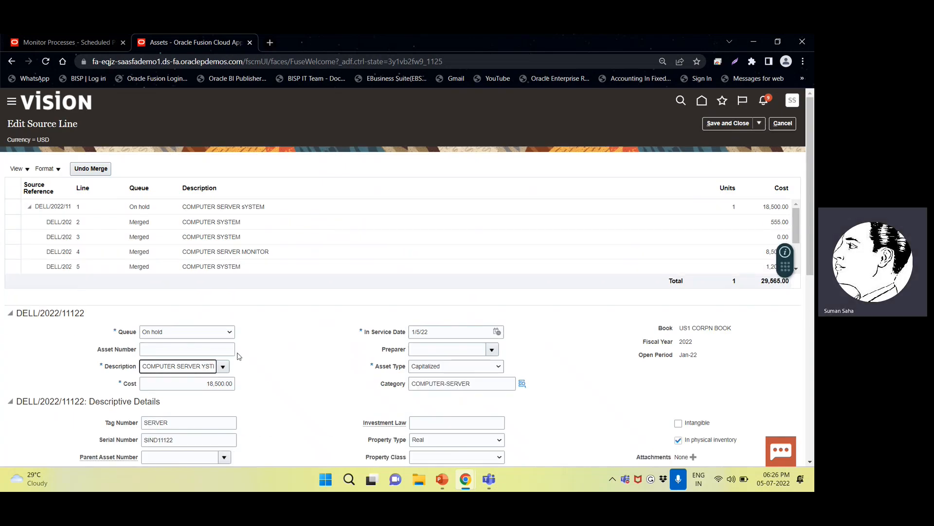
type("SYSTEM")
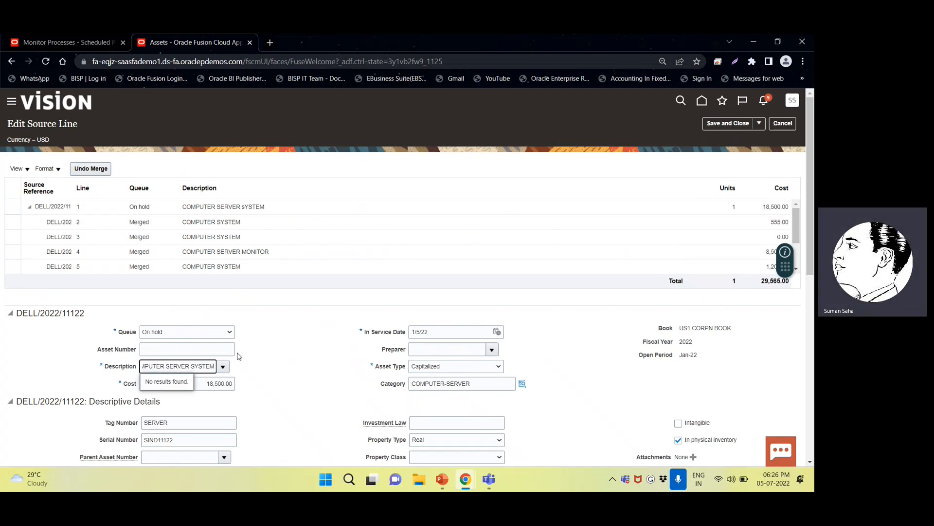
Change the merged line's queue to Post, review its details, and save the source line.
left_click(178, 335)
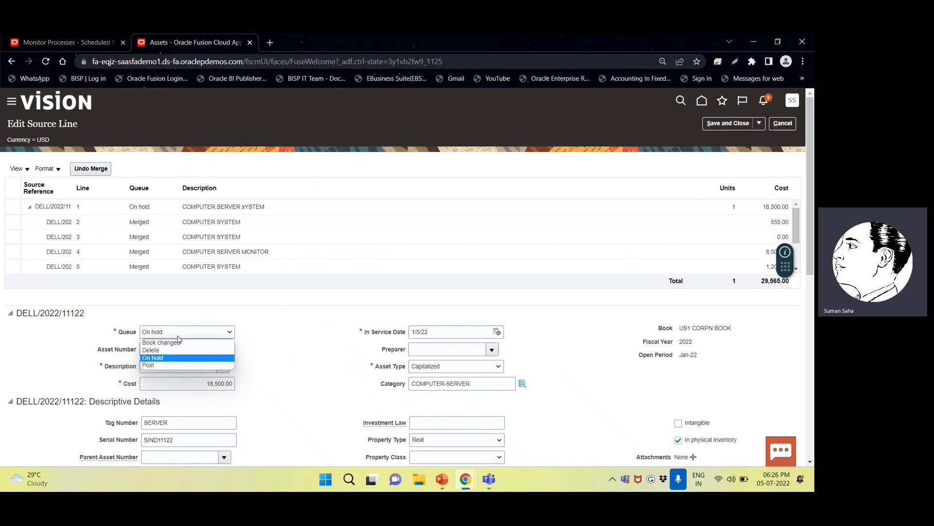
left_click(158, 365)
scroll(544, 348, "down", 3)
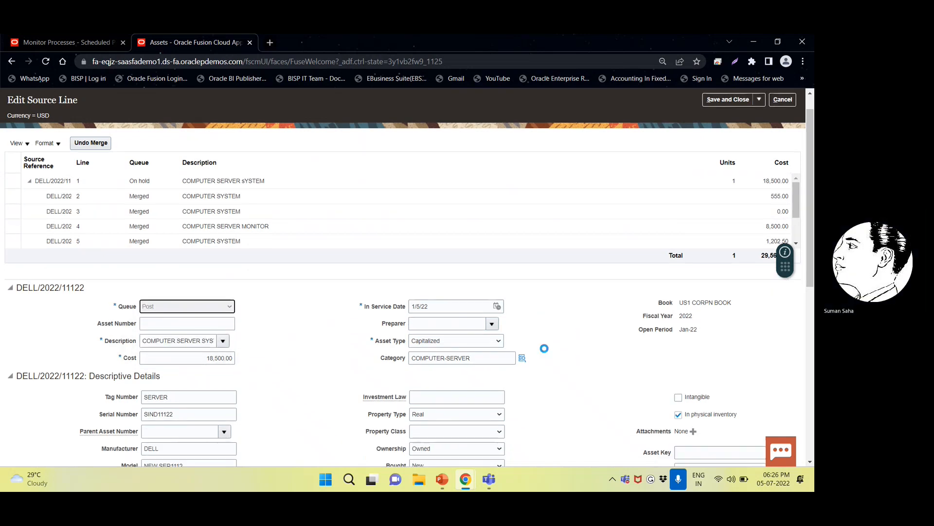
scroll(544, 349, "down", 3)
scroll(544, 349, "up", 7)
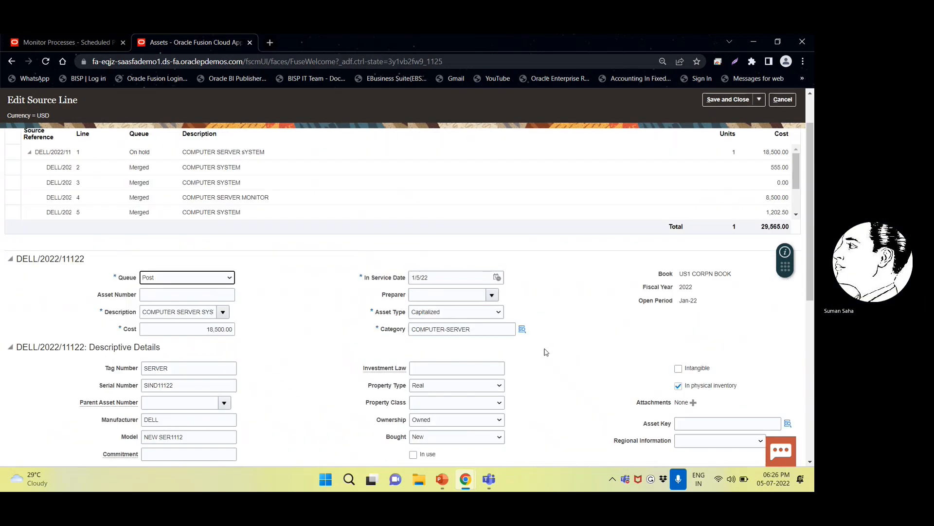
scroll(546, 351, "down", 3)
scroll(535, 335, "up", 4)
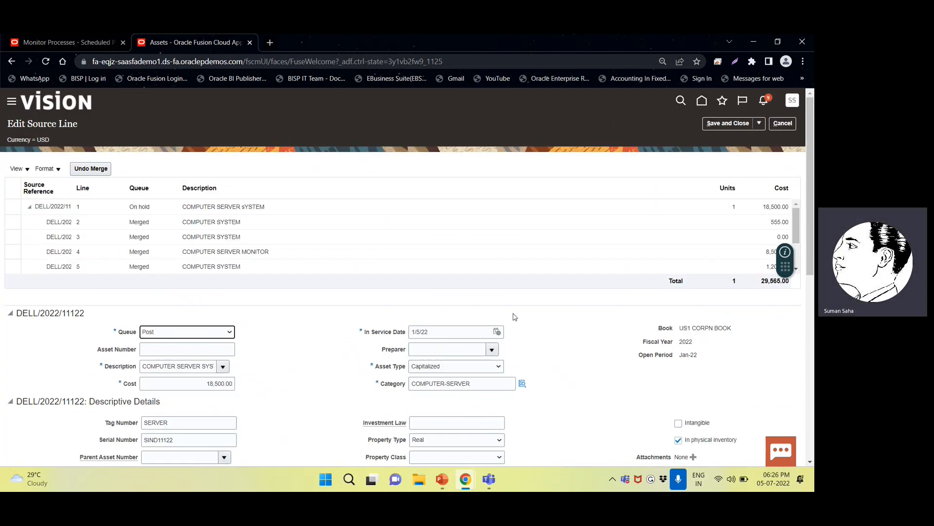
left_click(728, 125)
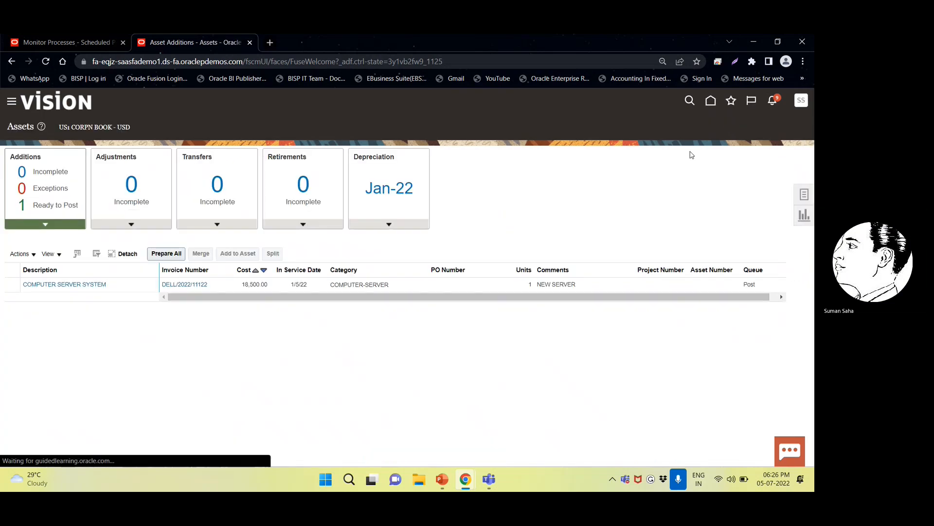
Display the additions that are ready to post and post them all.
left_click(51, 205)
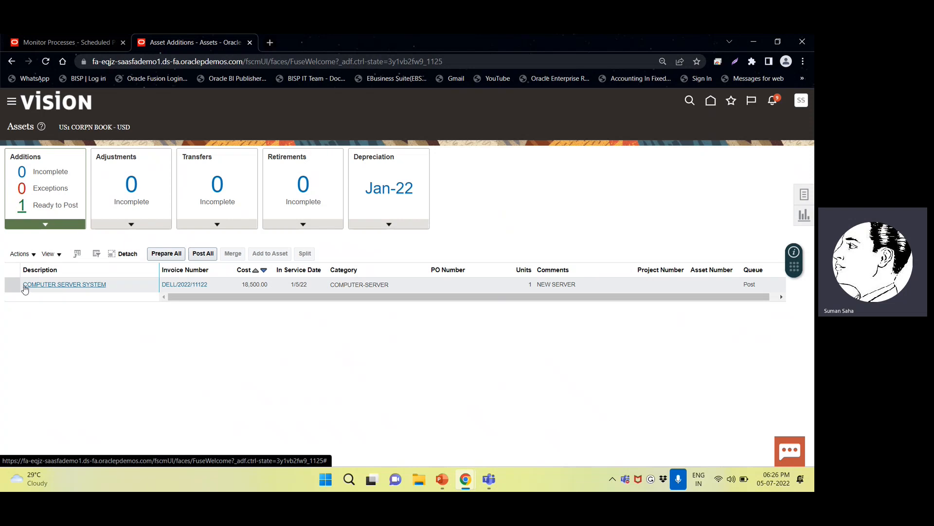
left_click(12, 284)
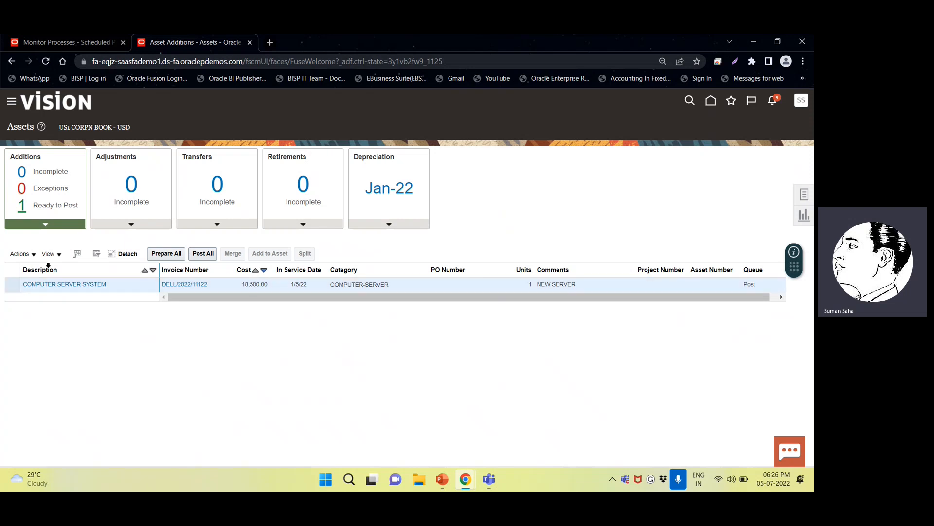
left_click(205, 257)
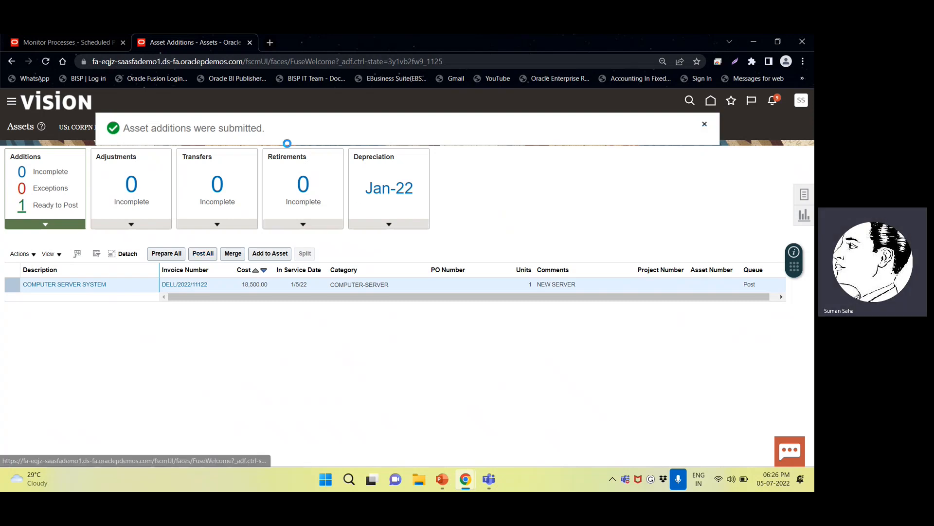
Refresh the scheduled processes list to check the Post Mass Additions run, and return to the asset additions.
left_click(74, 43)
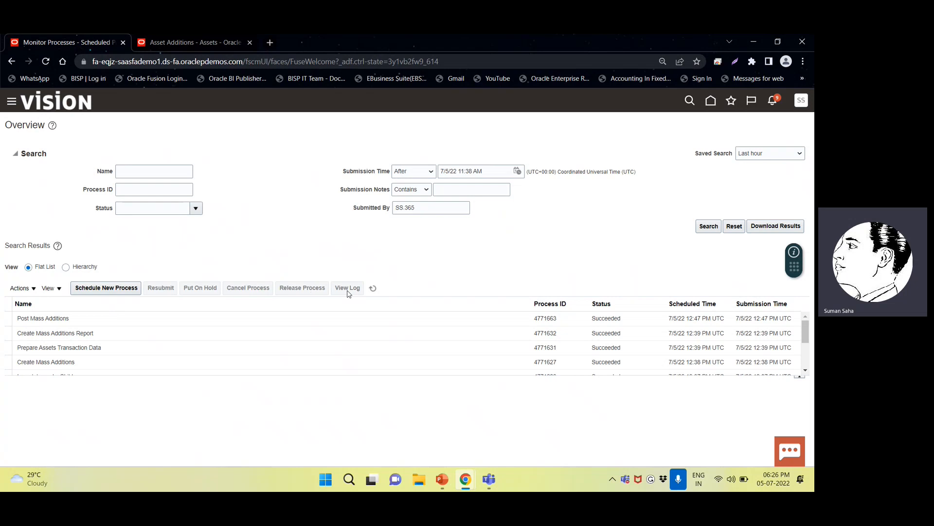
left_click(373, 287)
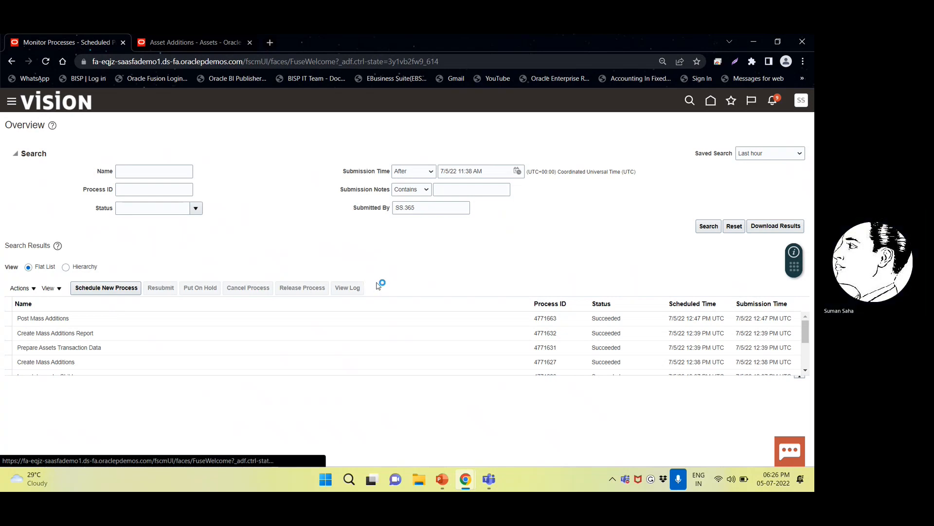
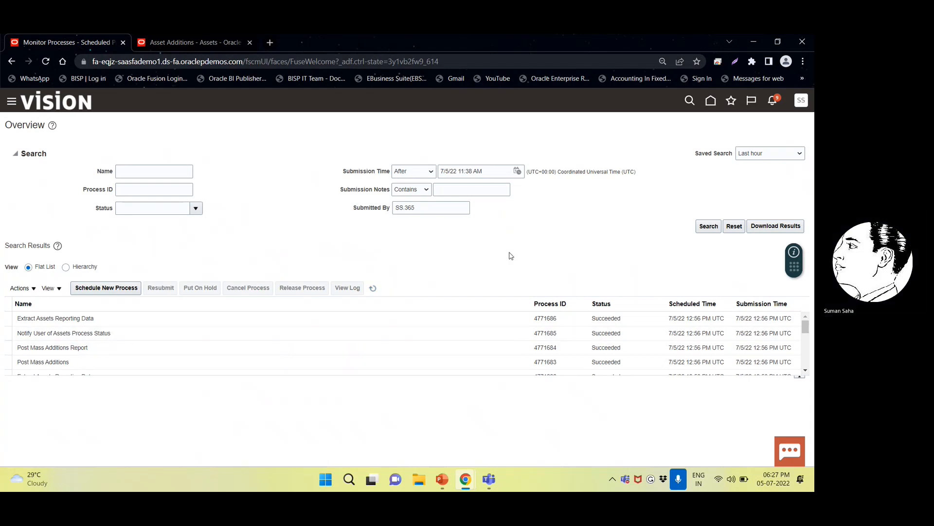
left_click(177, 42)
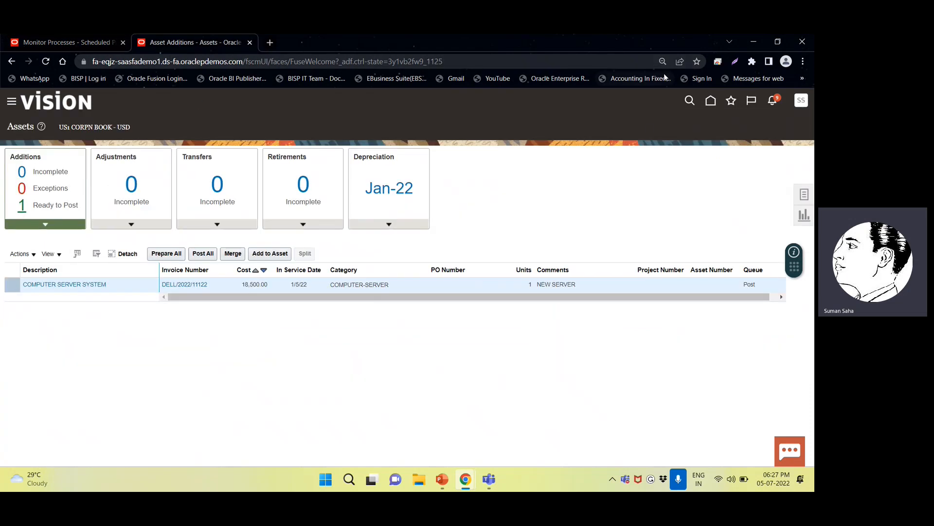
Reopen the Assets work area from the home page and open the Inquire Assets task.
left_click(711, 101)
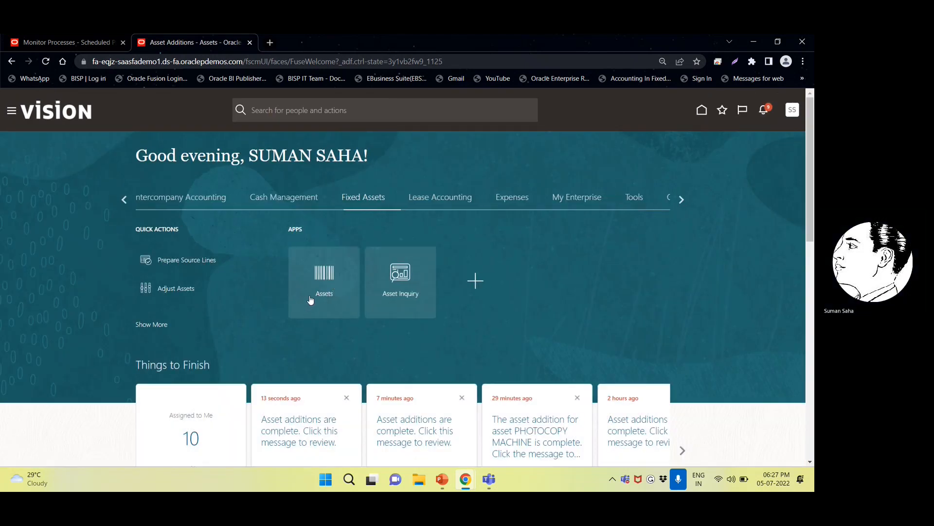
left_click(324, 300)
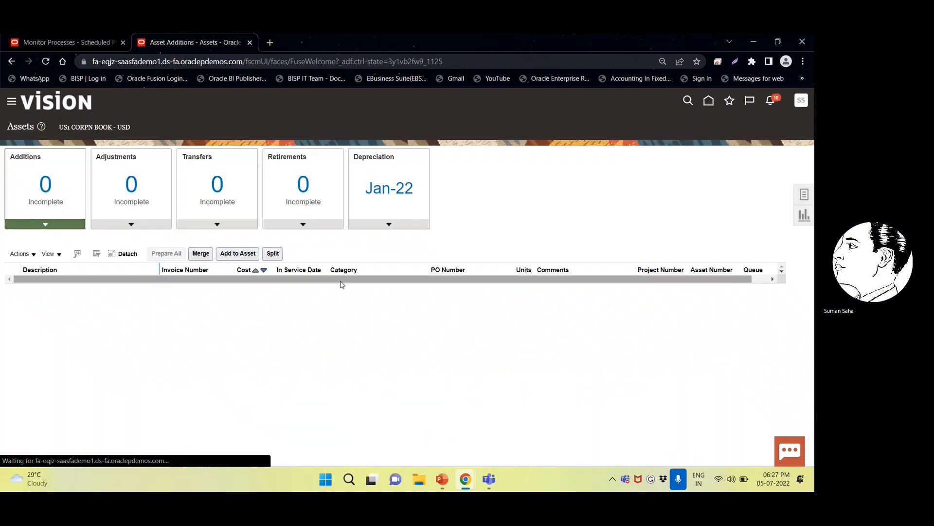
left_click(803, 196)
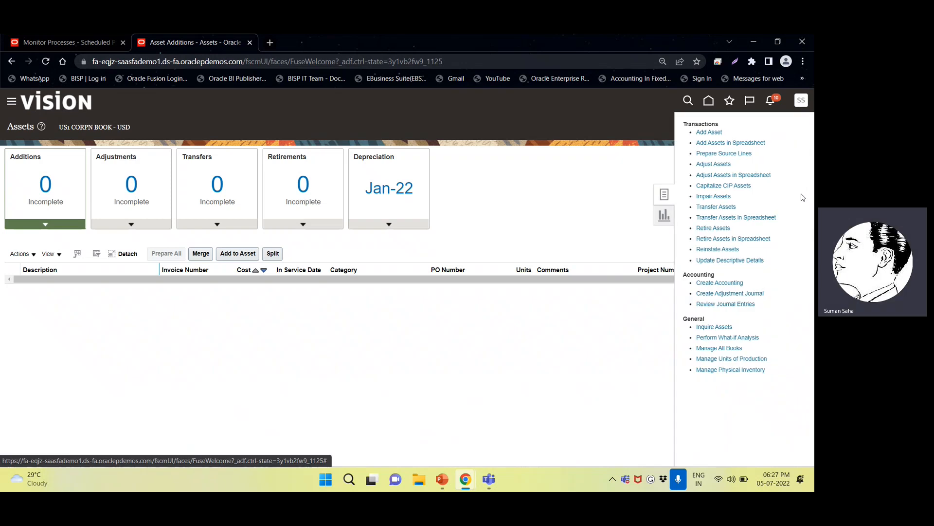
left_click(714, 325)
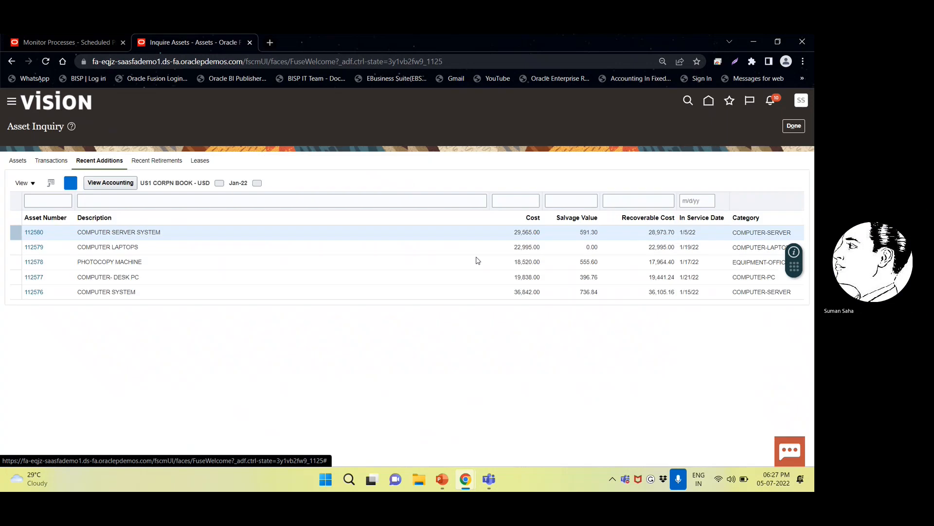
Open the newly added COMPUTER SERVER SYSTEM asset and examine its source lines and financial details.
left_click(34, 226)
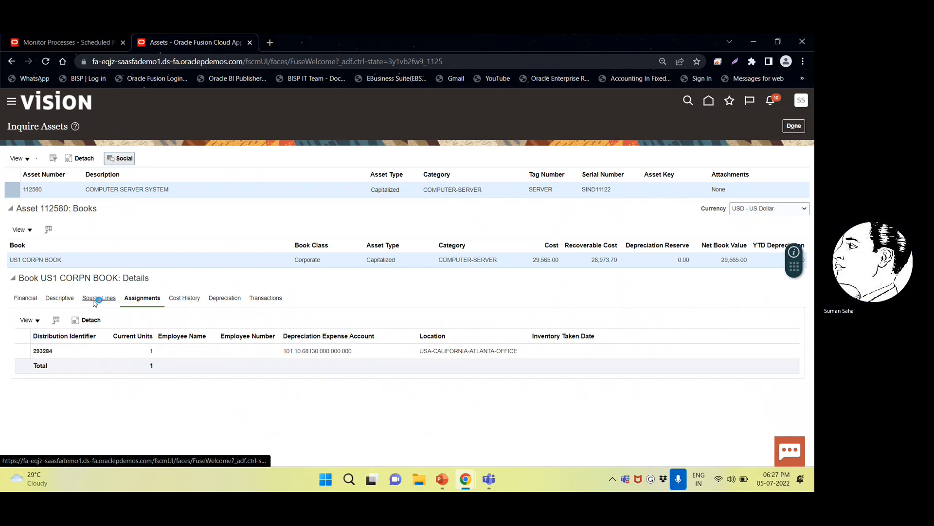
scroll(174, 357, "down", 3)
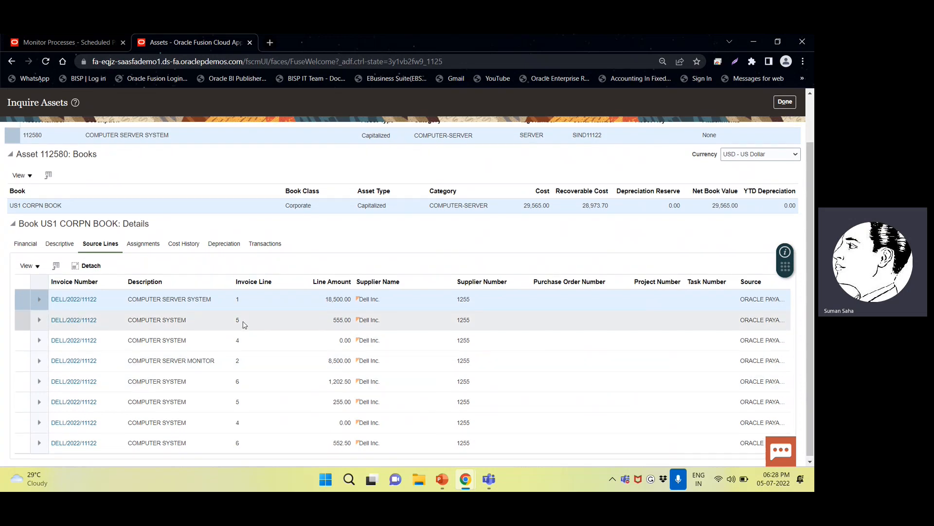
scroll(244, 323, "up", 2)
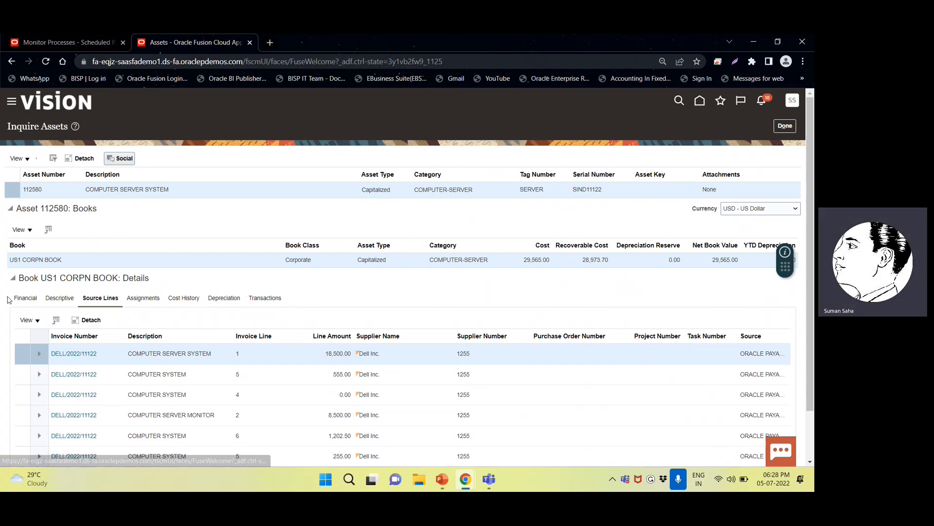
left_click(27, 299)
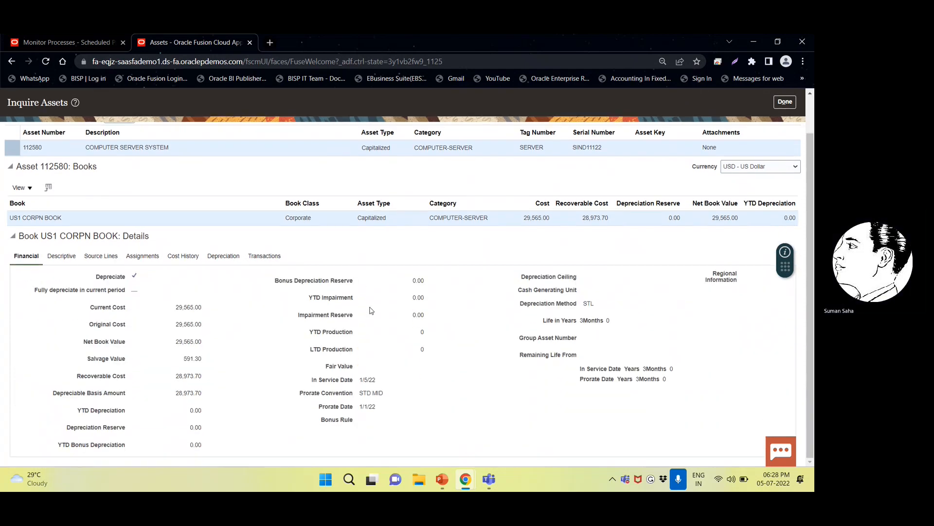
Close the asset inquiry and calculate depreciation for the Jan-22 period of US1 CORPN BOOK.
left_click(785, 125)
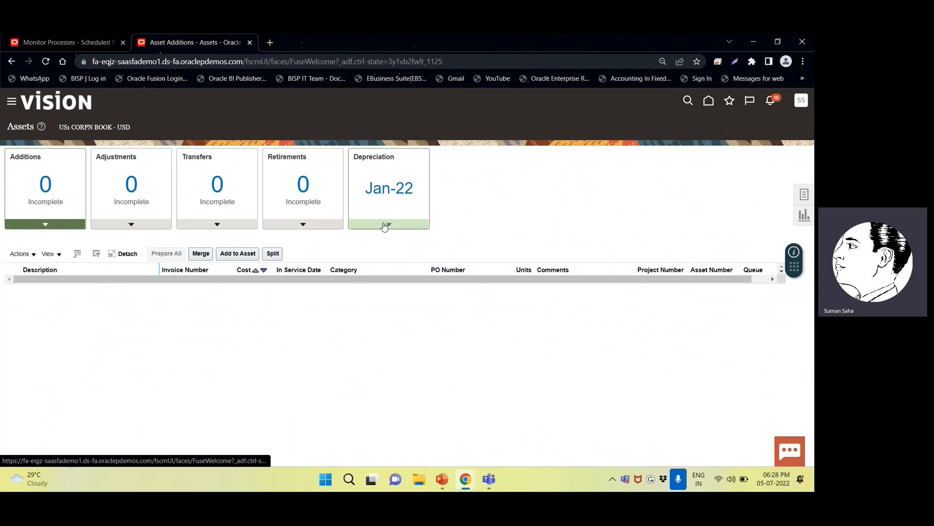
left_click(384, 225)
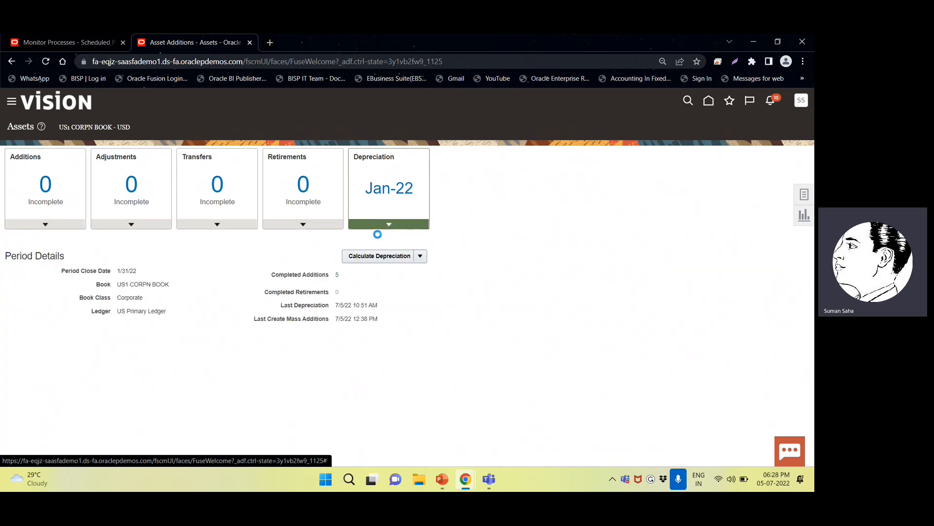
left_click(370, 261)
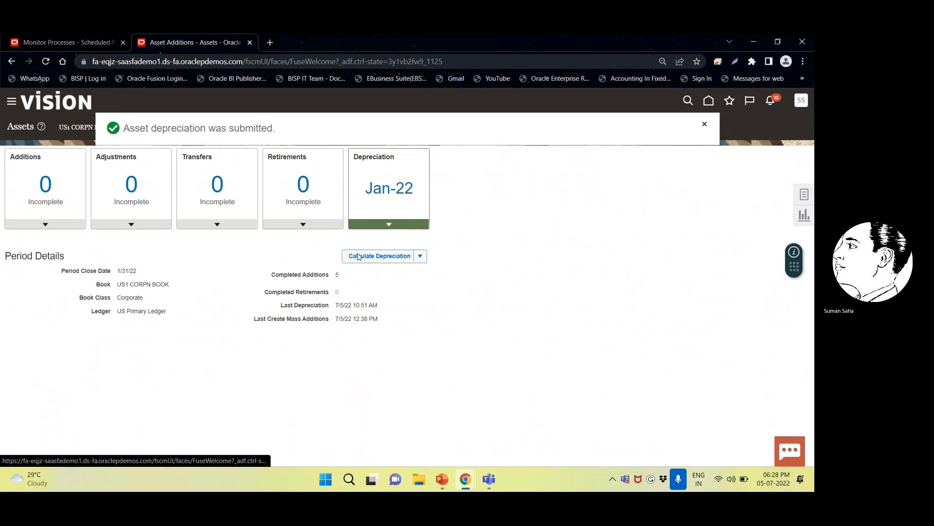
left_click(704, 124)
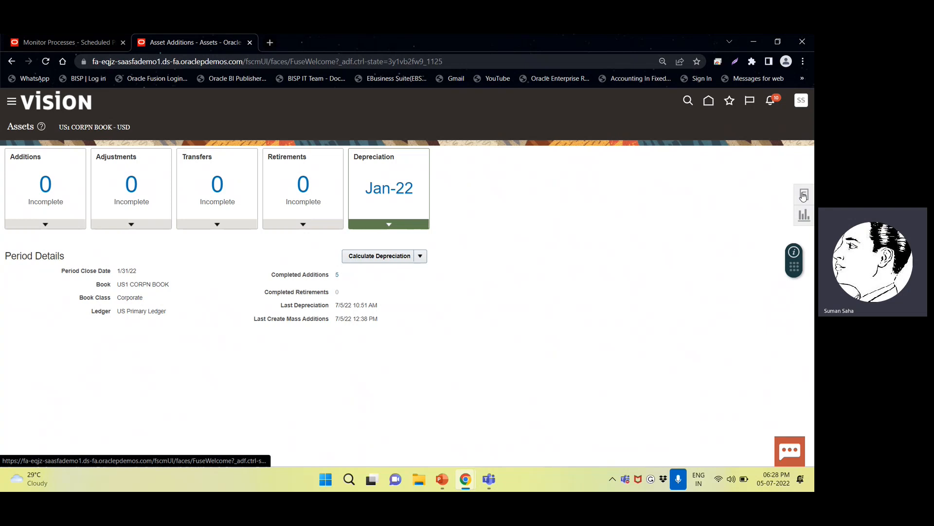
Open the Create Accounting task for assets and select US1 CORPN BOOK, leaving the process category blank.
left_click(804, 194)
left_click(726, 283)
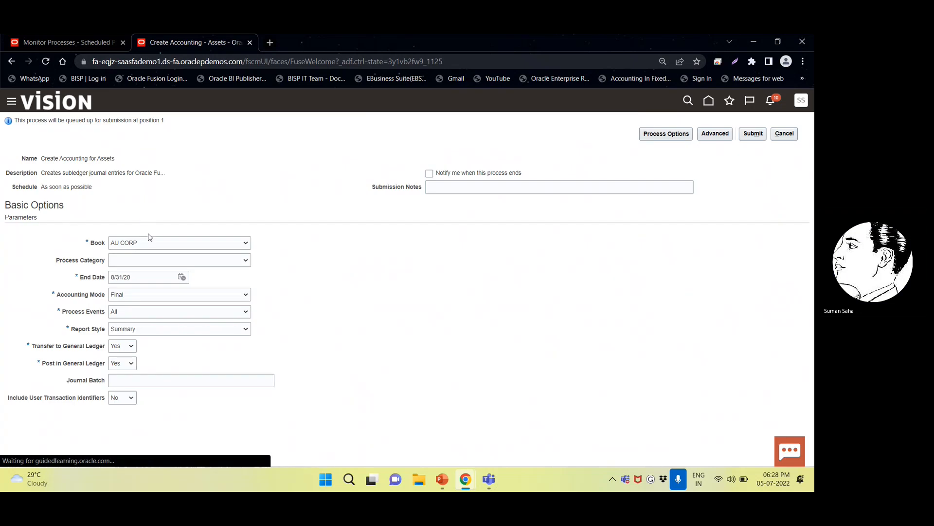
left_click(149, 241)
scroll(138, 379, "down", 5)
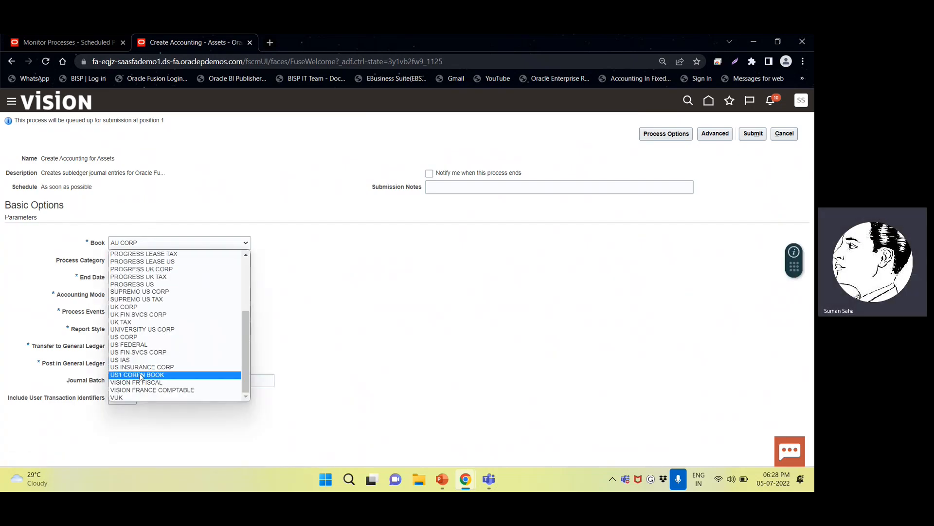
left_click(147, 374)
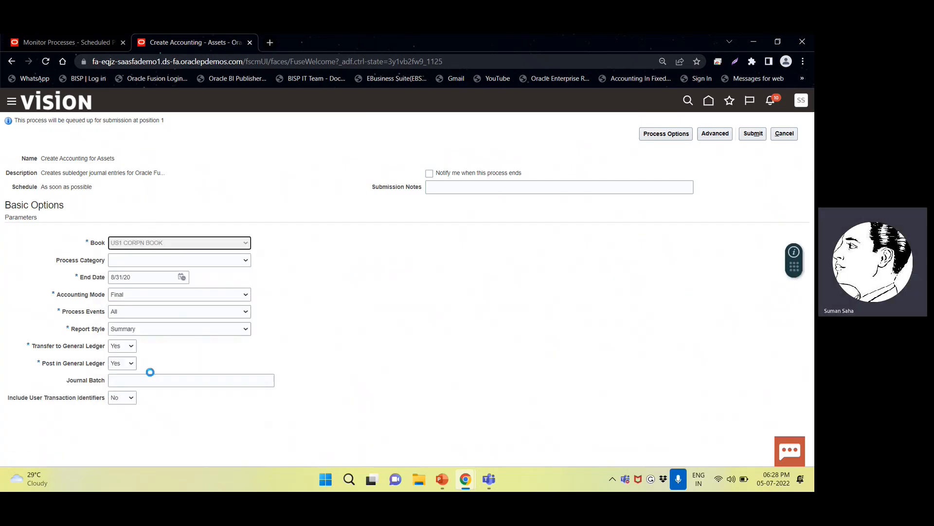
left_click(152, 261)
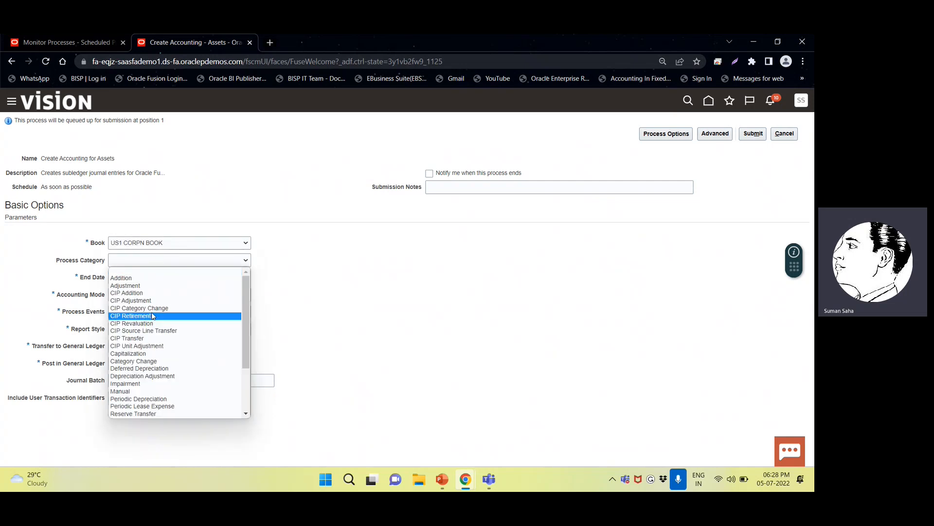
left_click(328, 275)
Pick January 31, 2022 as the end date of the Create Accounting process.
left_click(182, 277)
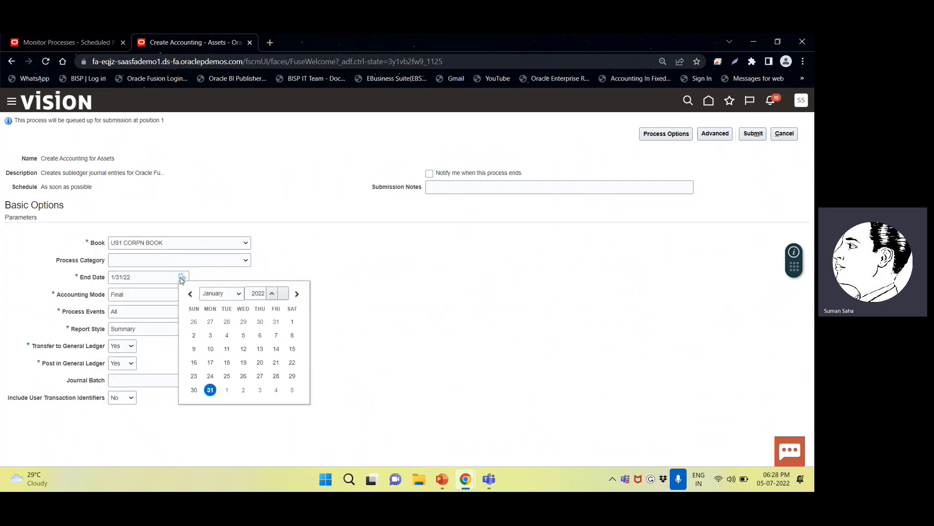
left_click(229, 293)
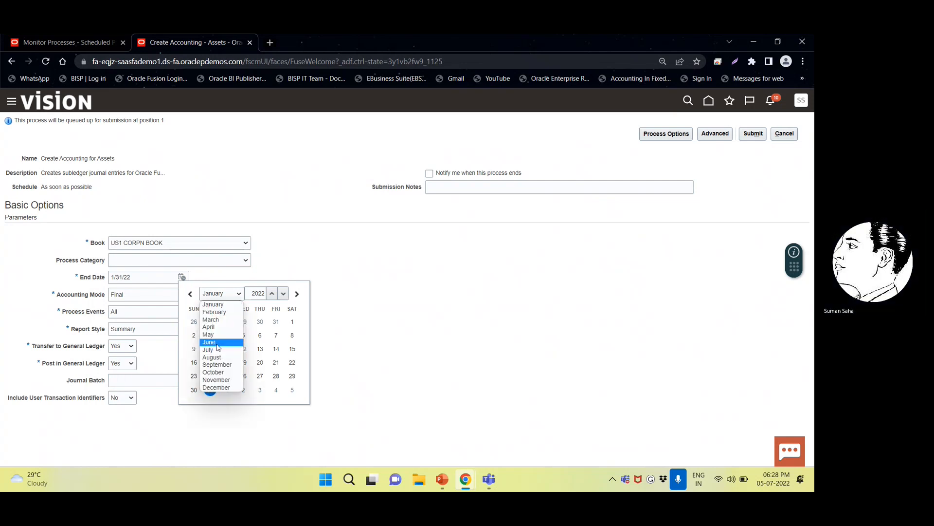
left_click(213, 305)
left_click(211, 390)
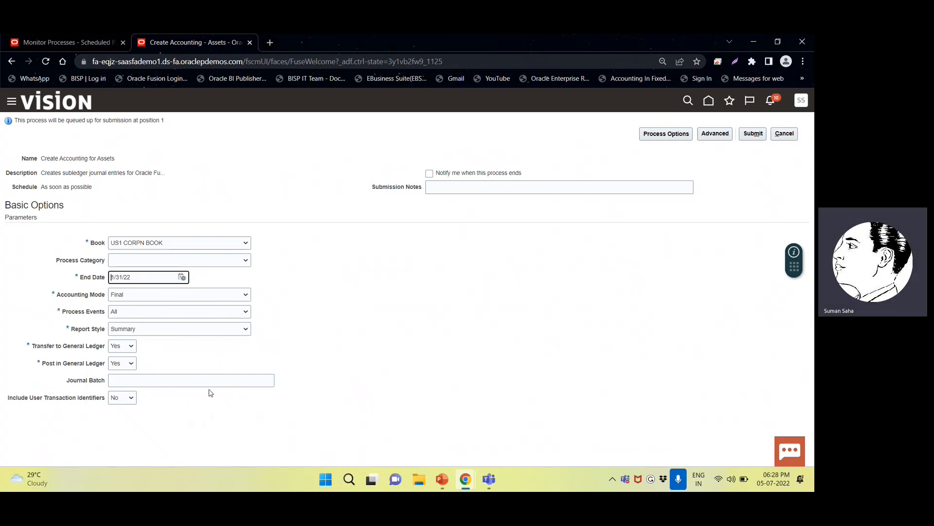
Set the end date of the Create Accounting process to 7/5/22.
left_click(182, 276)
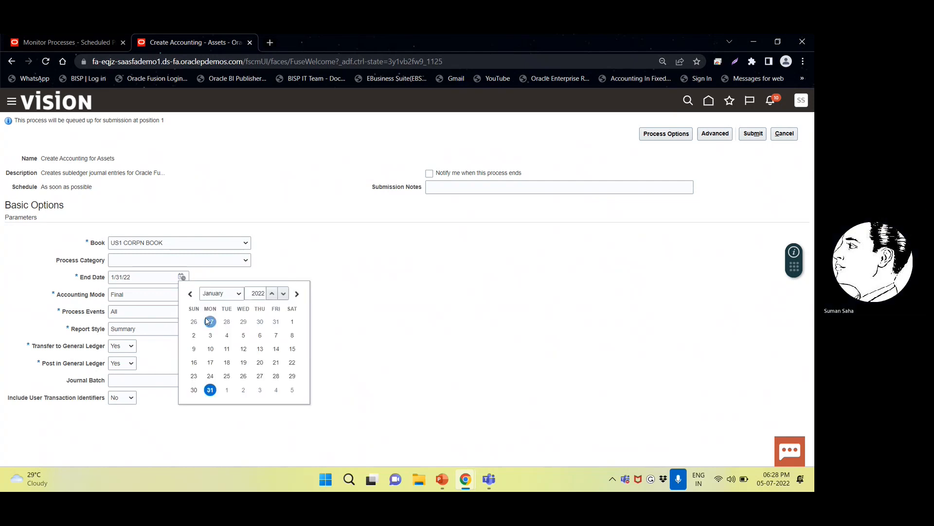
left_click(229, 293)
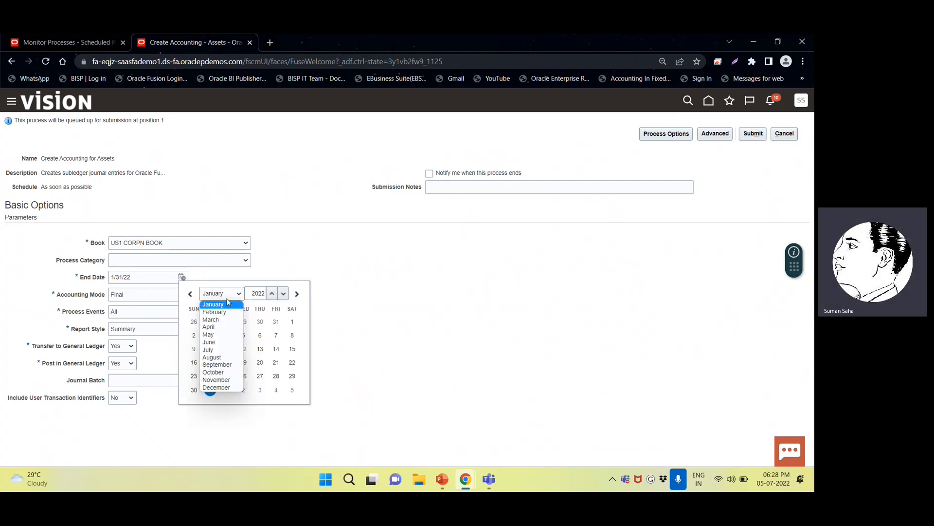
left_click(210, 349)
left_click(230, 341)
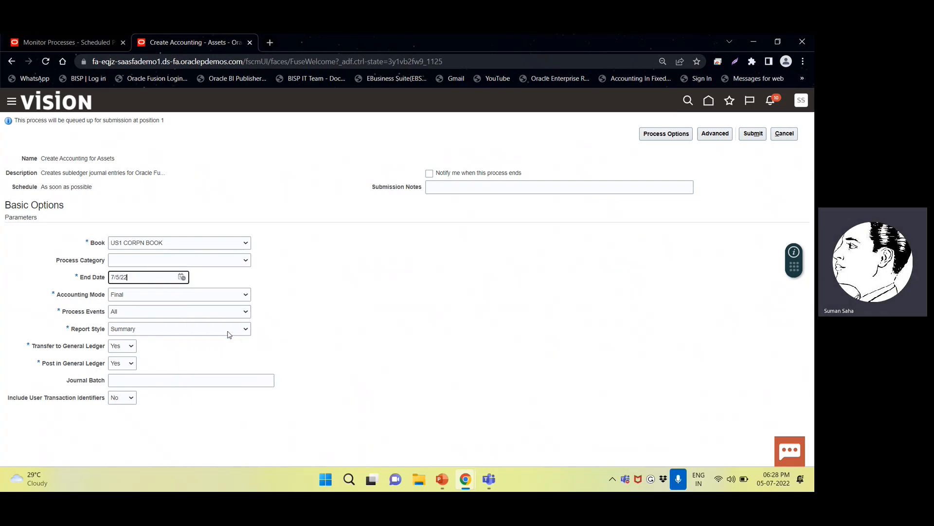
left_click(182, 277)
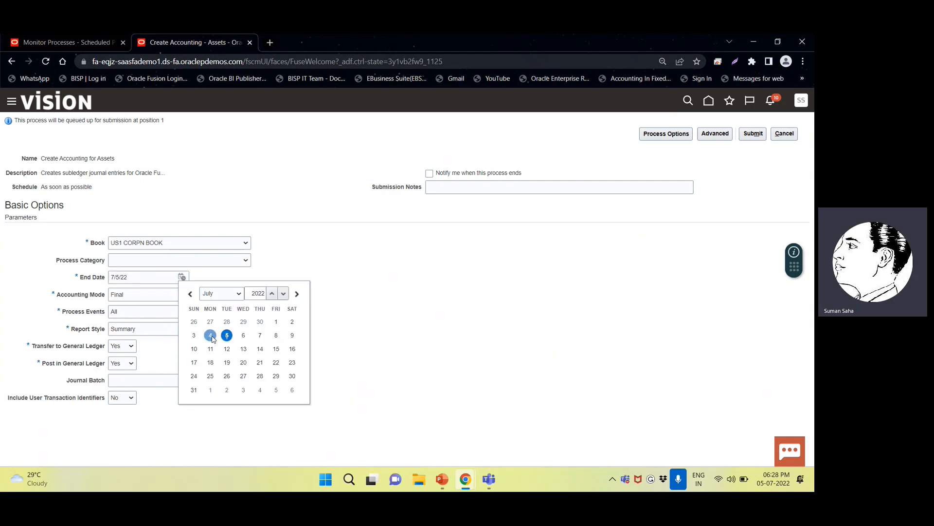
left_click(227, 336)
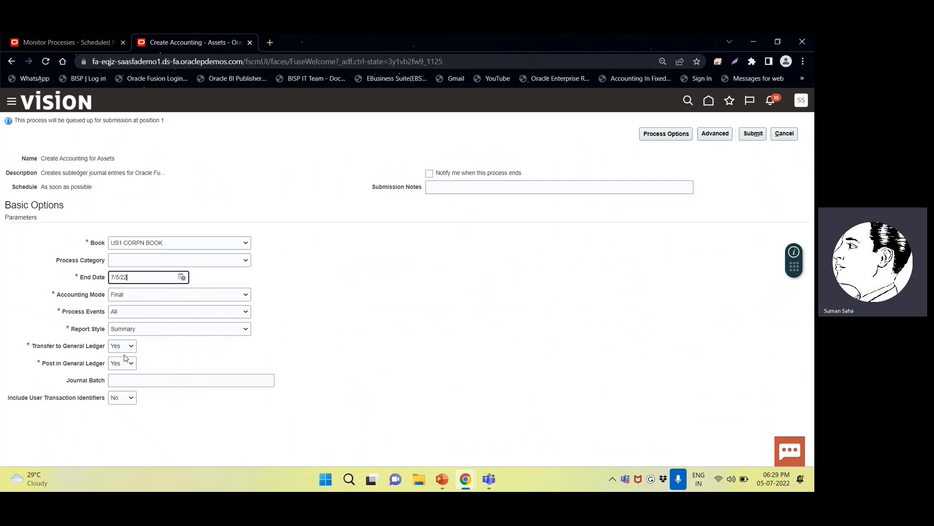
Enter BATCH/JAN/2022/ as the journal batch and submit the Create Accounting process.
left_click(127, 379)
type("BATCH/JAN/2022/")
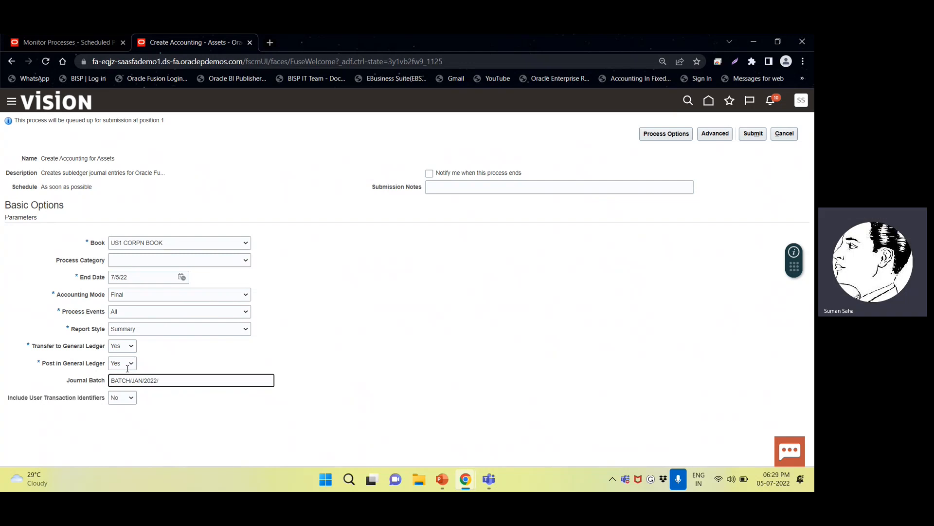
left_click(753, 135)
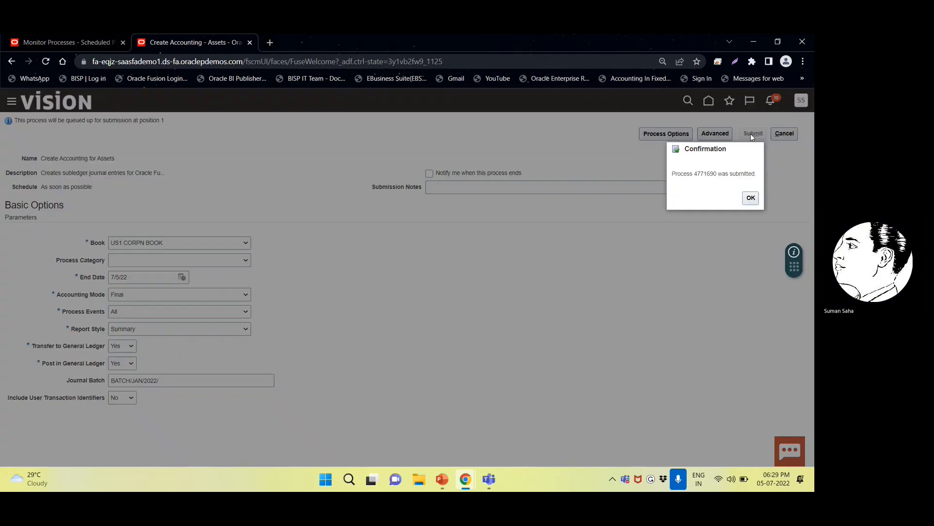
left_click(751, 198)
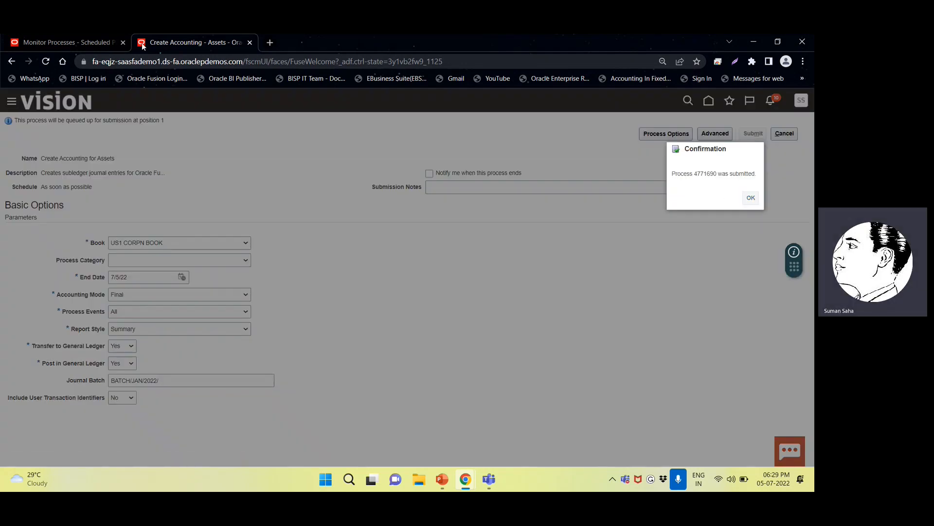
Refresh the scheduled processes list to monitor the depreciation and Create Accounting for Assets runs.
left_click(101, 43)
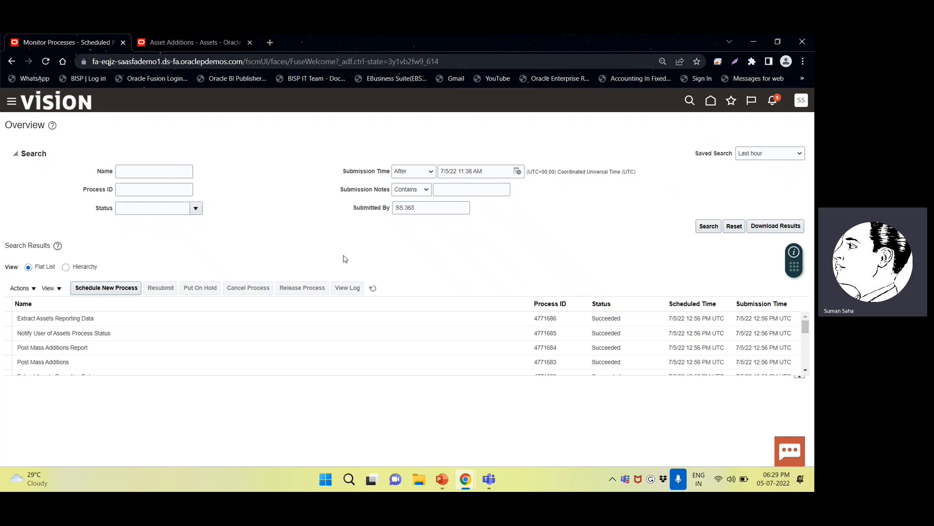
left_click(379, 288)
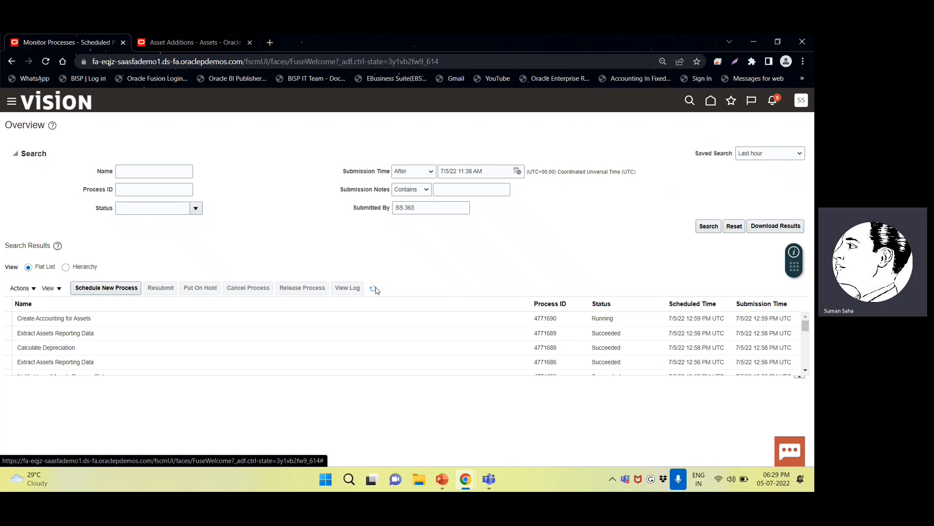
left_click(379, 289)
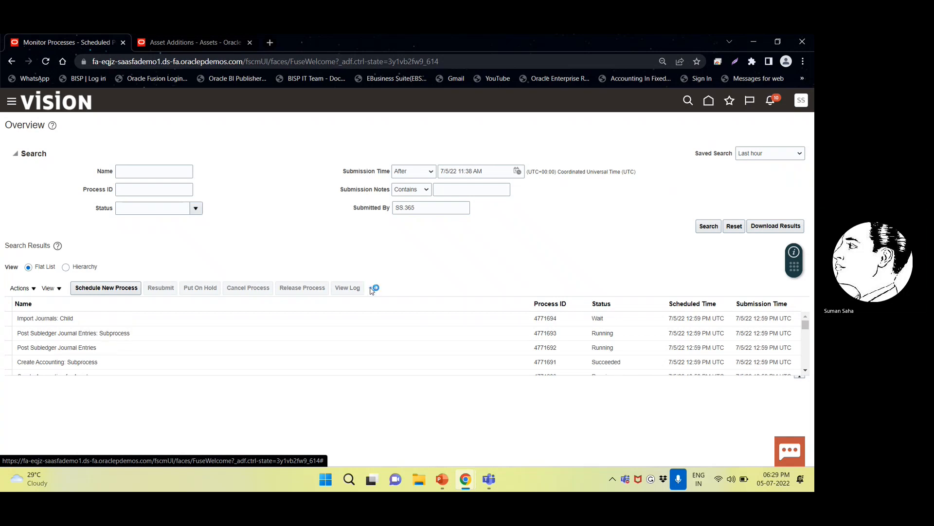
double_click(365, 291)
left_click(373, 288)
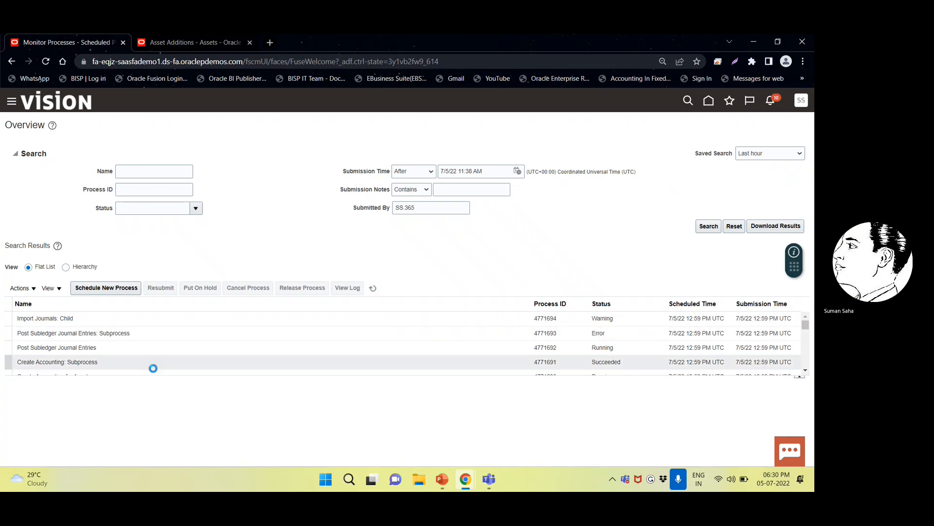
Examine the process details and completion text of the Post Subledger Journal Entries subprocess.
left_click(137, 332)
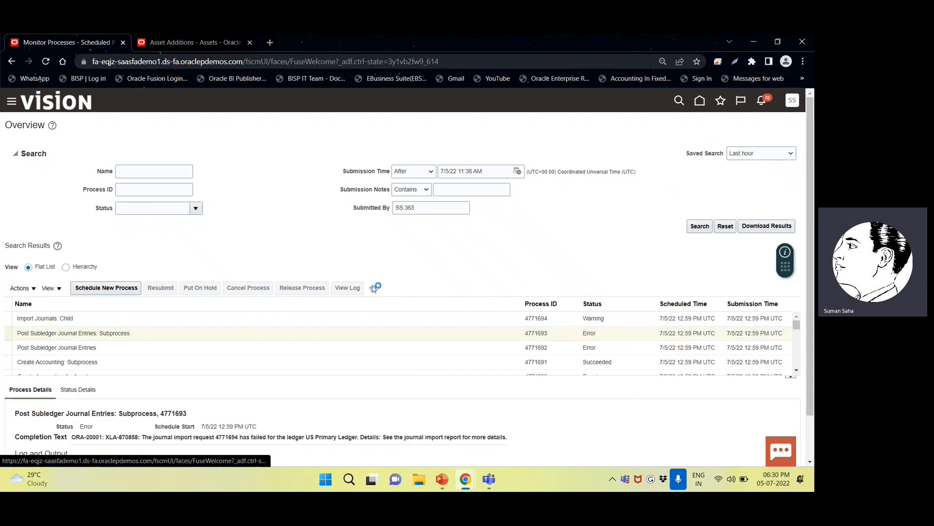
scroll(289, 377, "down", 1)
scroll(289, 377, "down", 3)
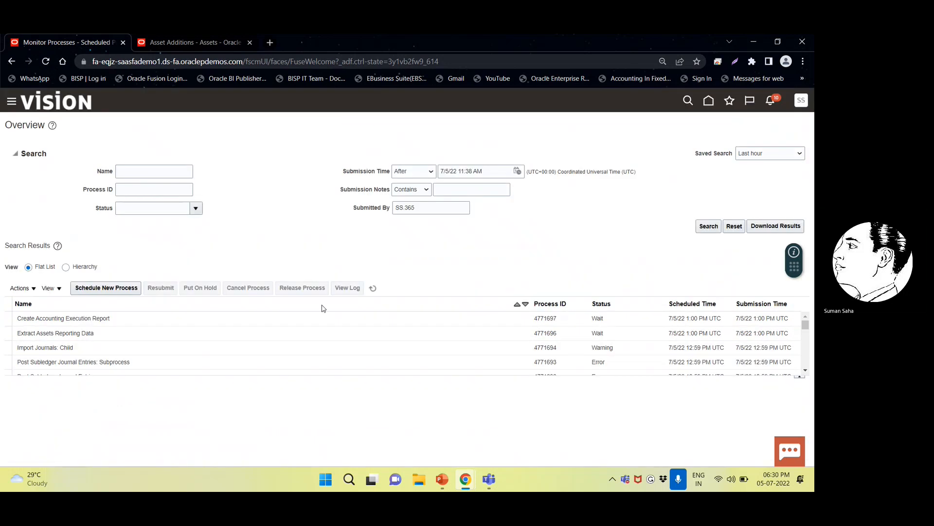
Refresh the process list to follow the Create Accounting Execution Report and examine its log and output details.
left_click(373, 287)
left_click(372, 288)
left_click(374, 287)
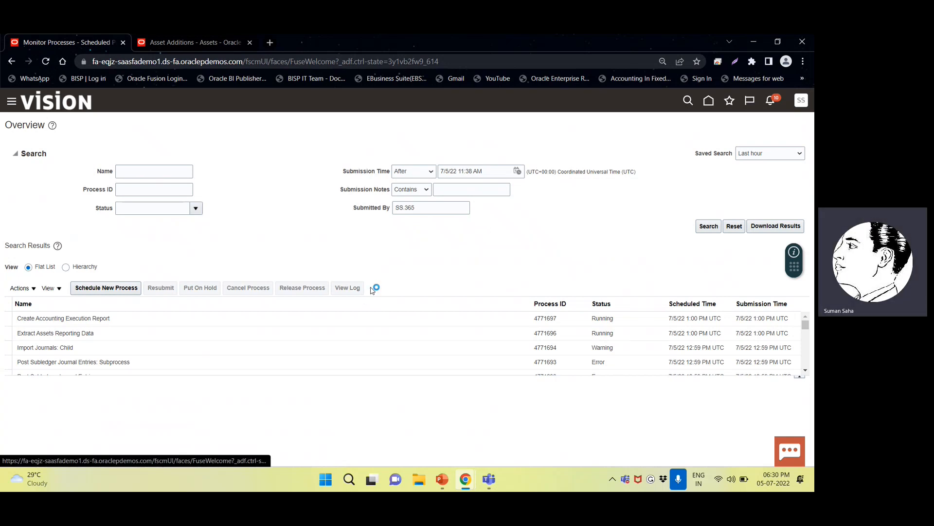
left_click(375, 288)
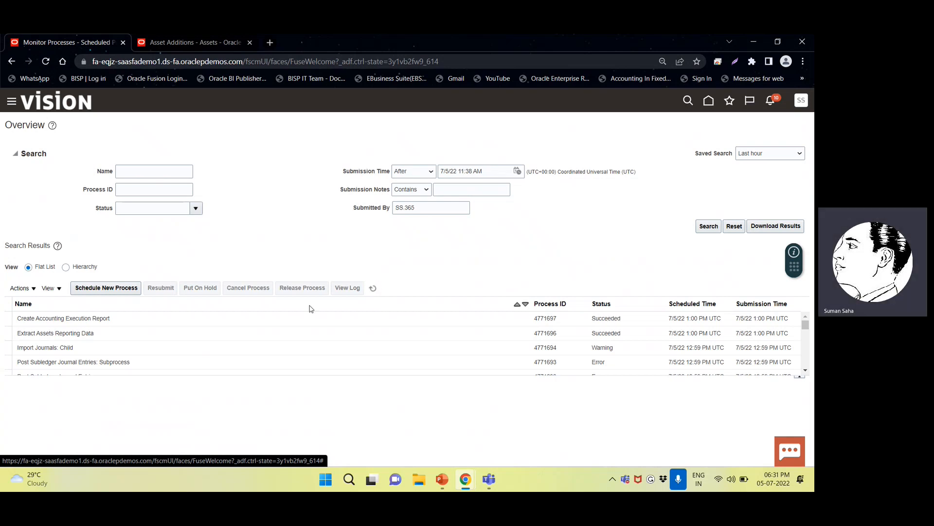
left_click(72, 318)
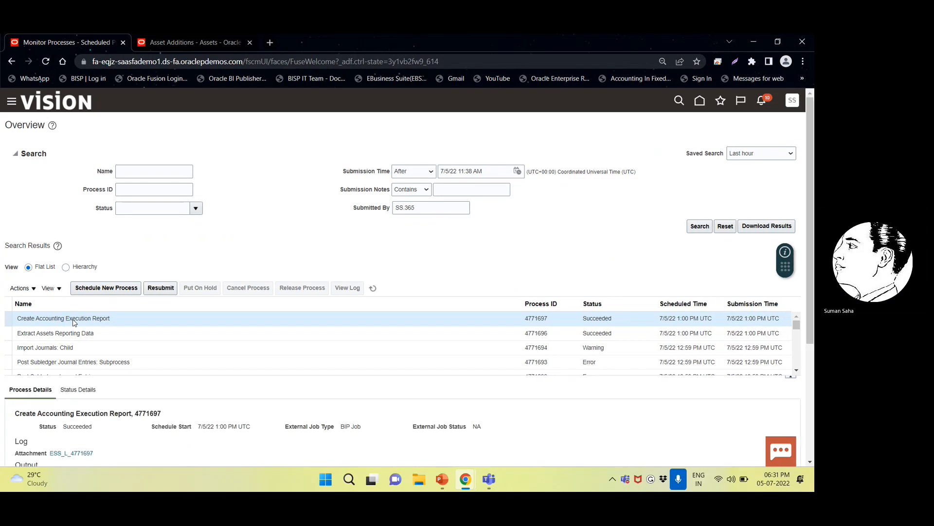
scroll(72, 412, "down", 3)
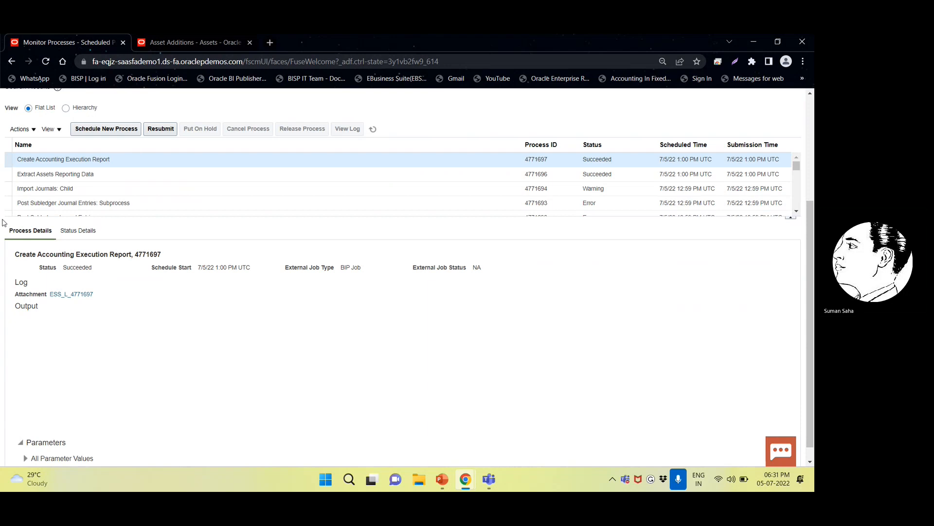
Return to the Assets work area and reopen the COMPUTER SERVER SYSTEM asset through Inquire Assets.
left_click(165, 42)
left_click(810, 195)
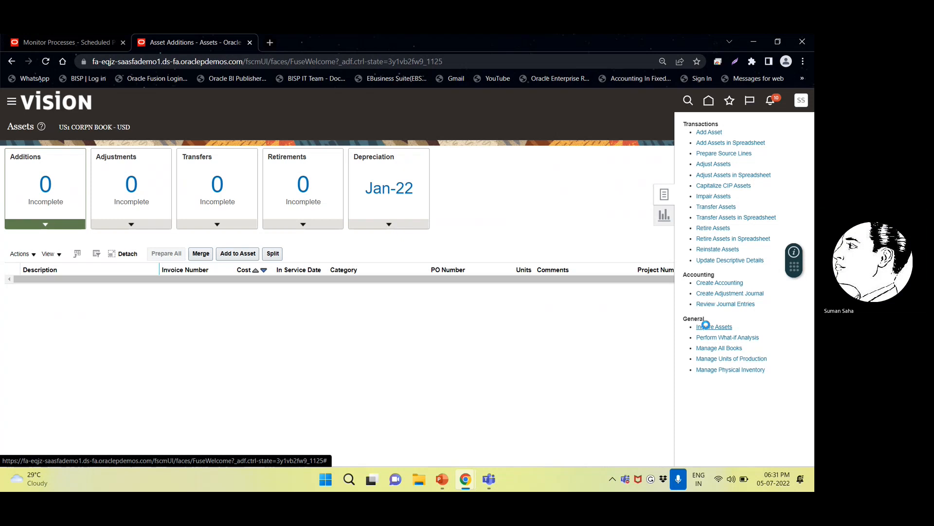
left_click(705, 326)
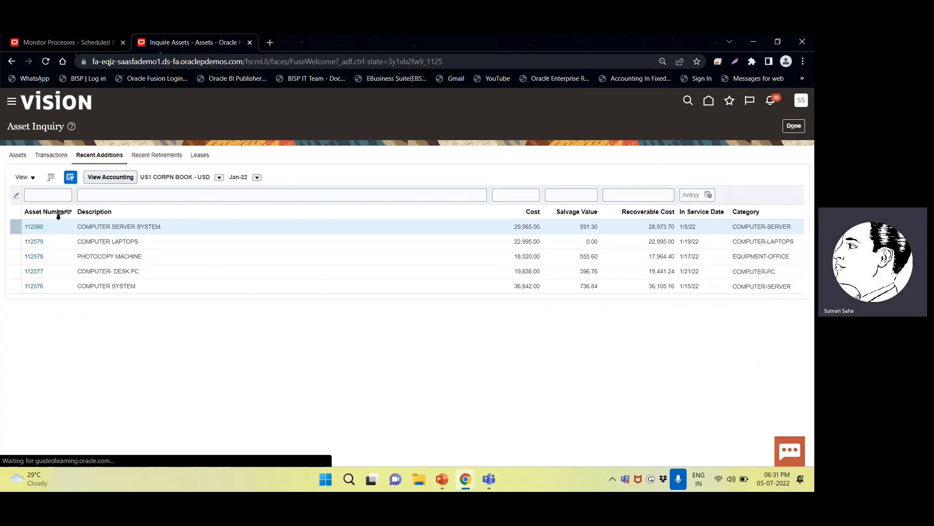
left_click(33, 226)
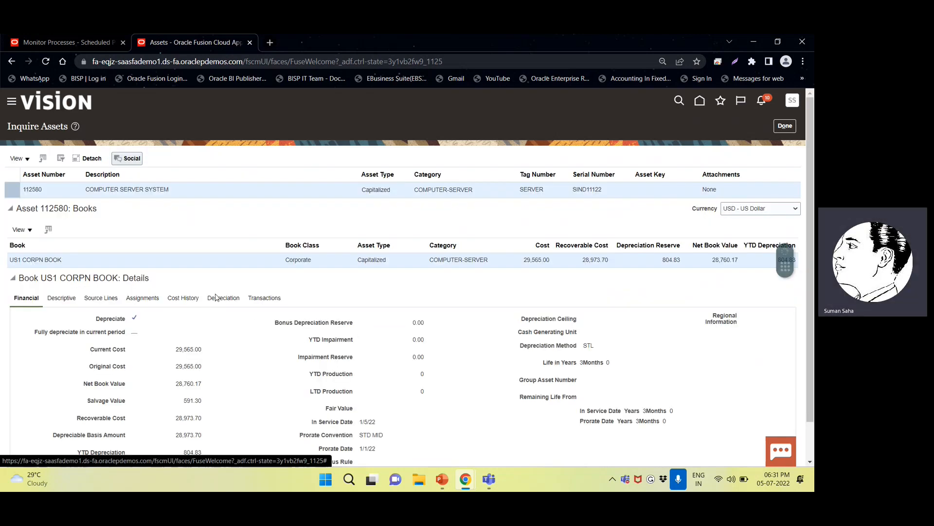
Review the asset's Jan-22 depreciation in US1 CORPN BOOK and display its accounting lines.
left_click(220, 298)
scroll(221, 308, "down", 1)
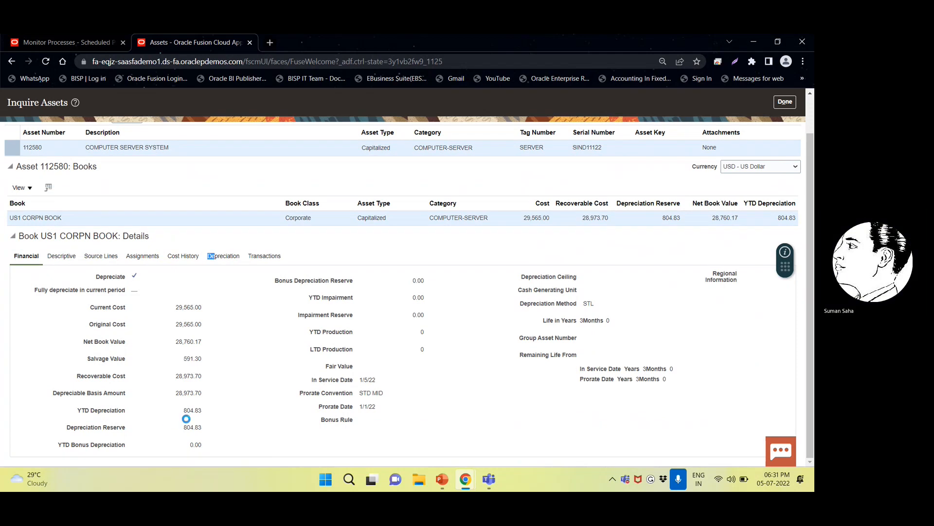
left_click(211, 257)
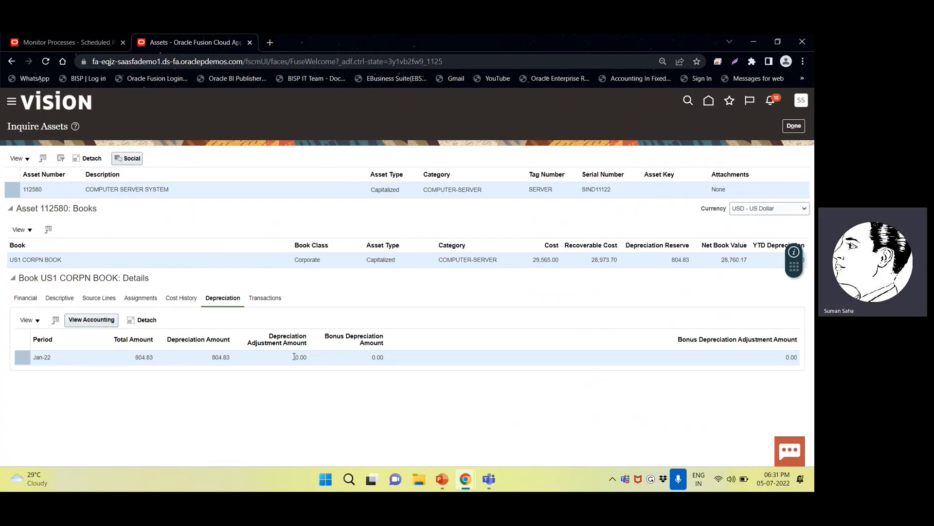
left_click(115, 325)
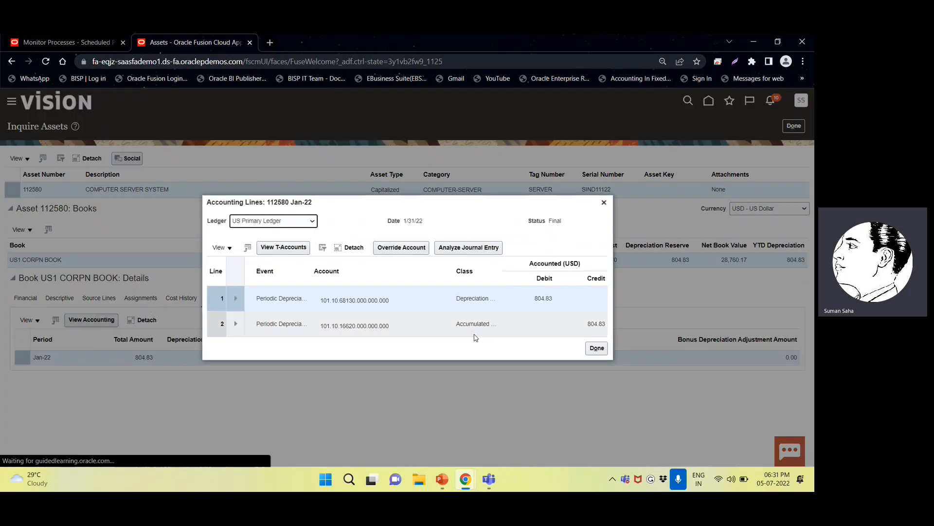
Close the accounting lines and the asset inquiry, and close the leftover Create Mass Additions Report window.
left_click(604, 202)
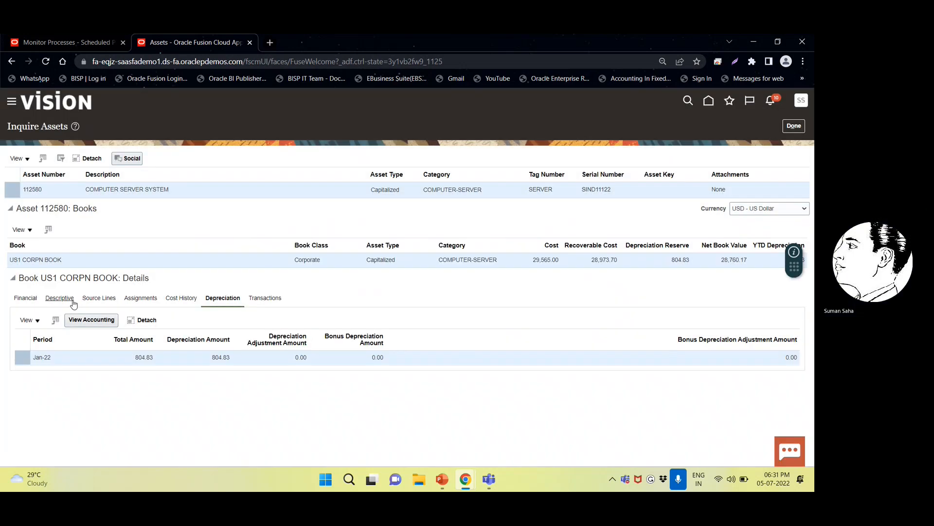
left_click(794, 125)
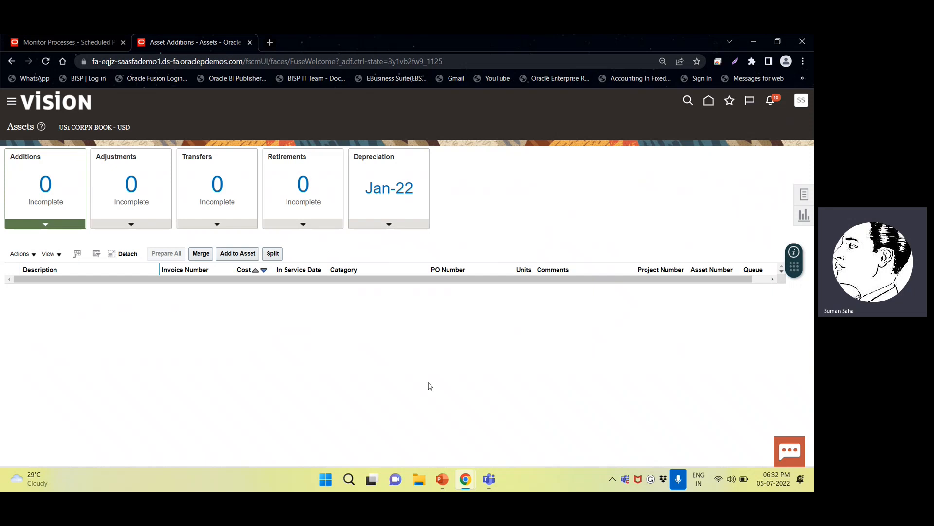
mouse_move(441, 479)
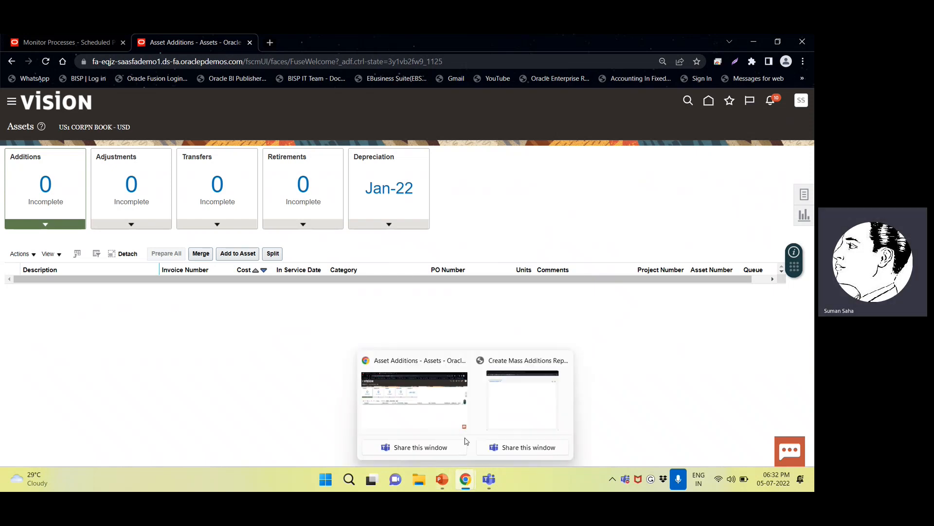
left_click(503, 398)
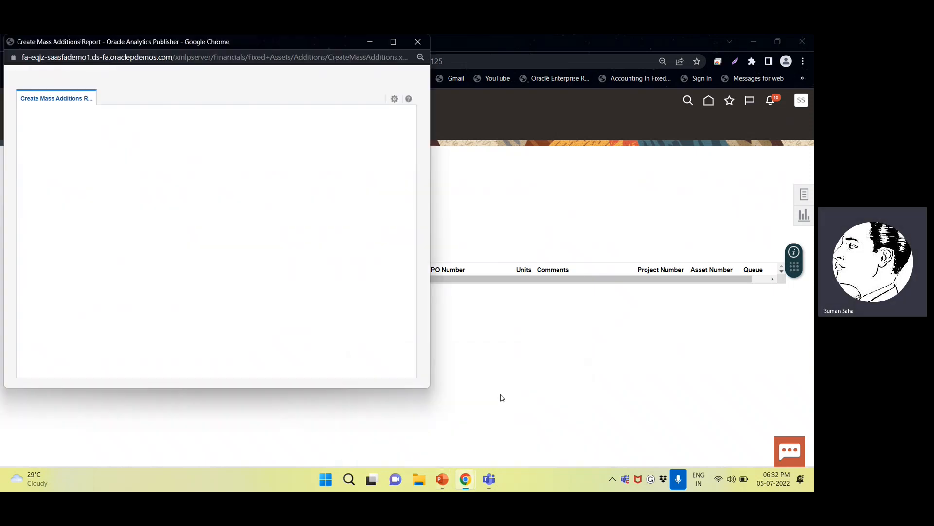
left_click(418, 42)
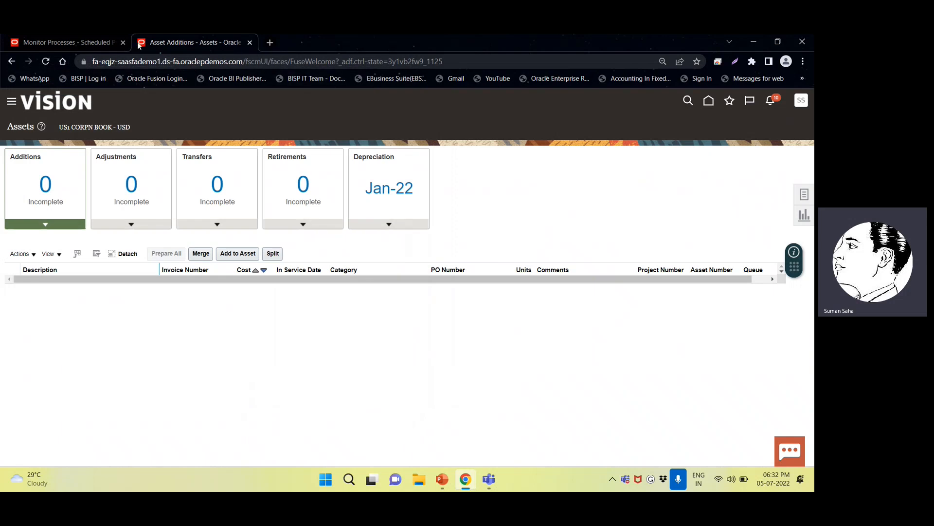
Export the Create Accounting Execution Report as HTML and examine its parameters, accounting event summary and subledger journal entries summary.
left_click(92, 43)
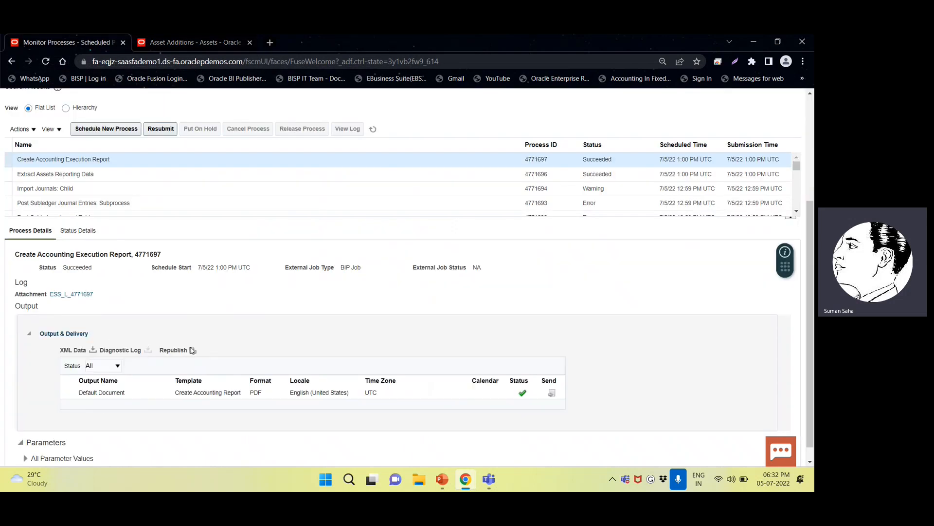
left_click(192, 350)
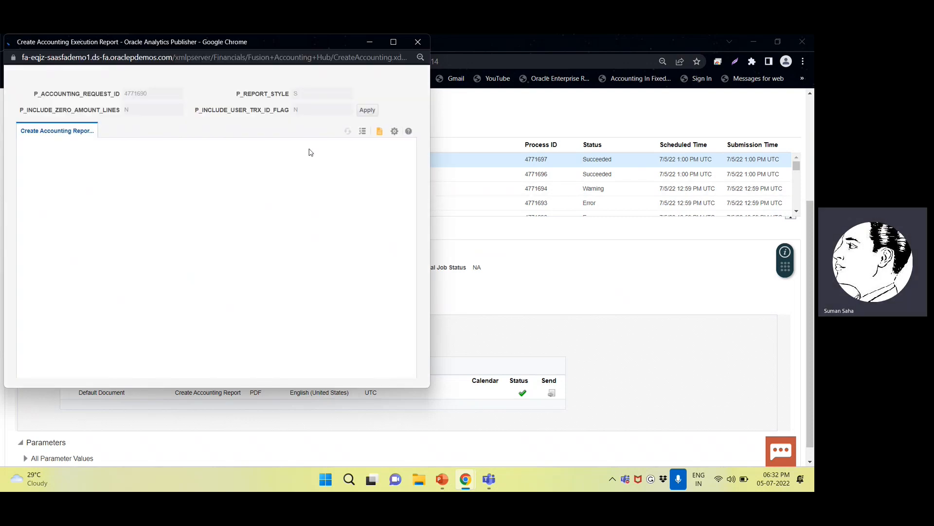
left_click(395, 132)
mouse_move(365, 143)
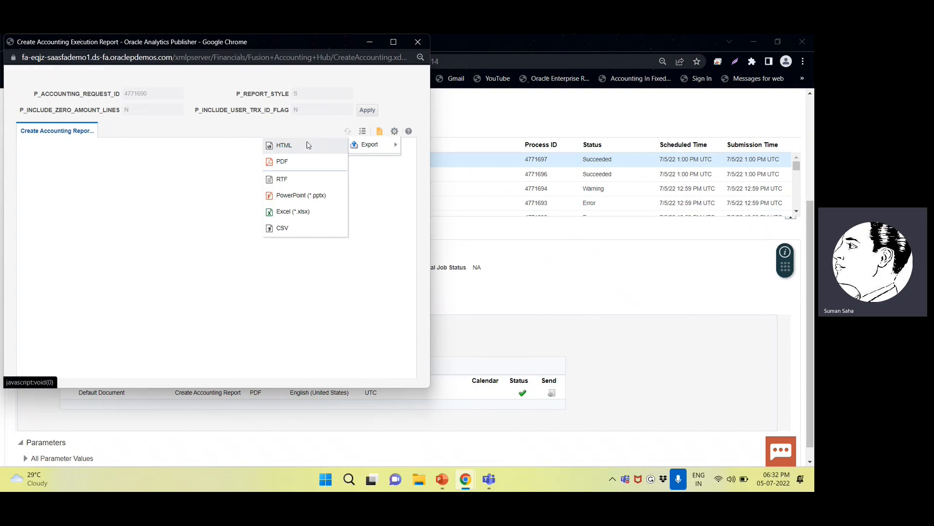
left_click(281, 145)
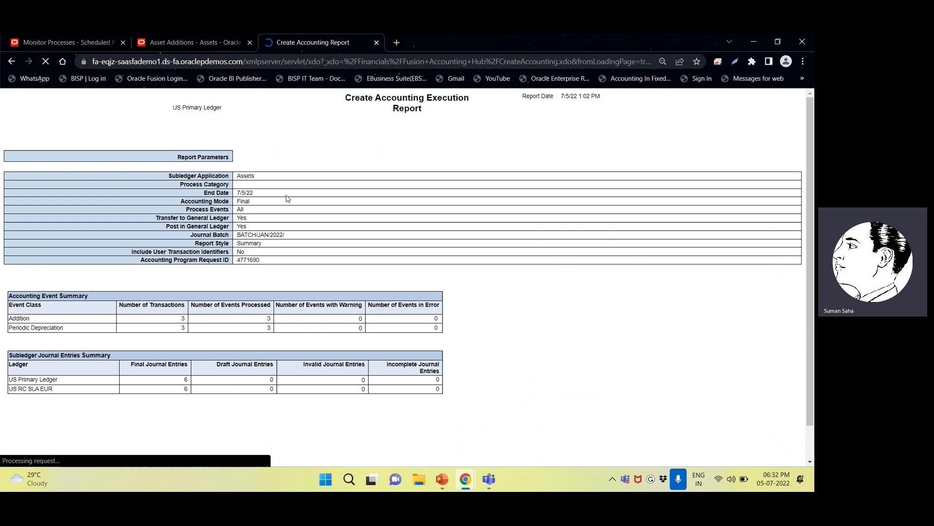
scroll(279, 234, "down", 1)
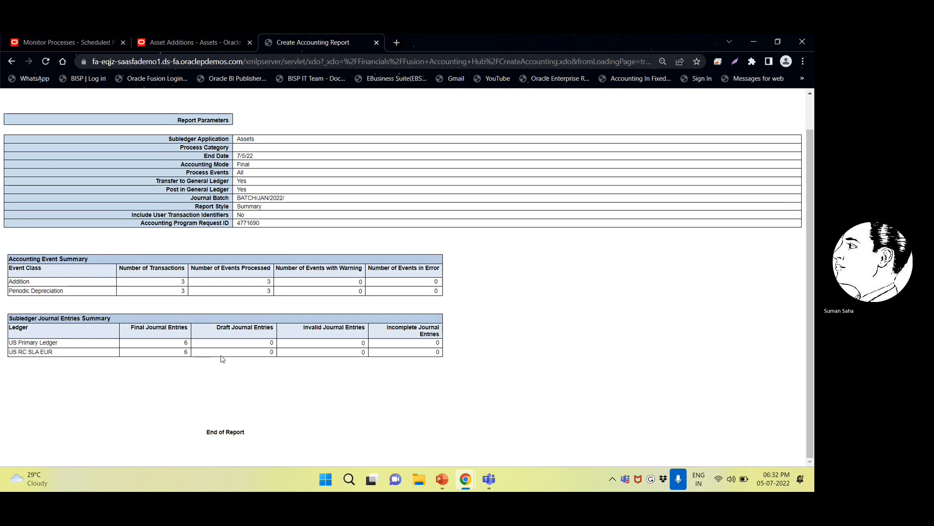
scroll(262, 353, "up", 1)
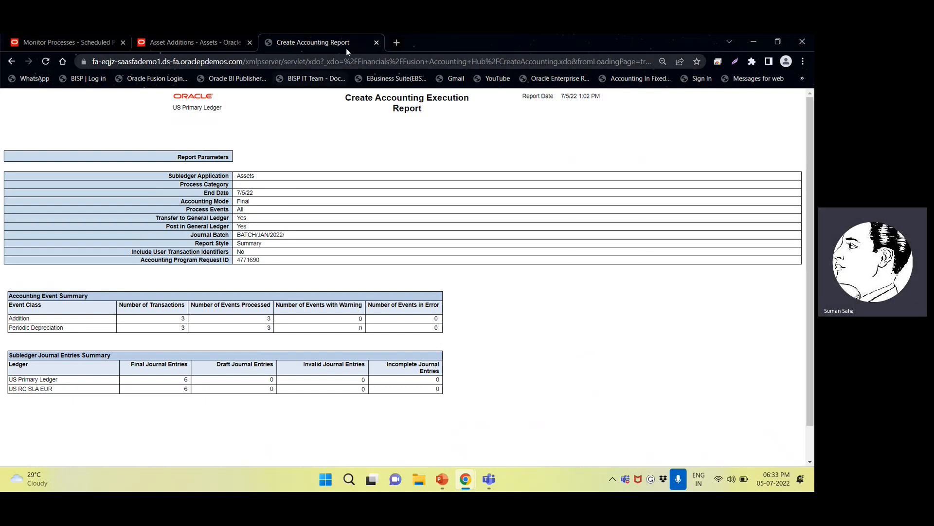
left_click(376, 43)
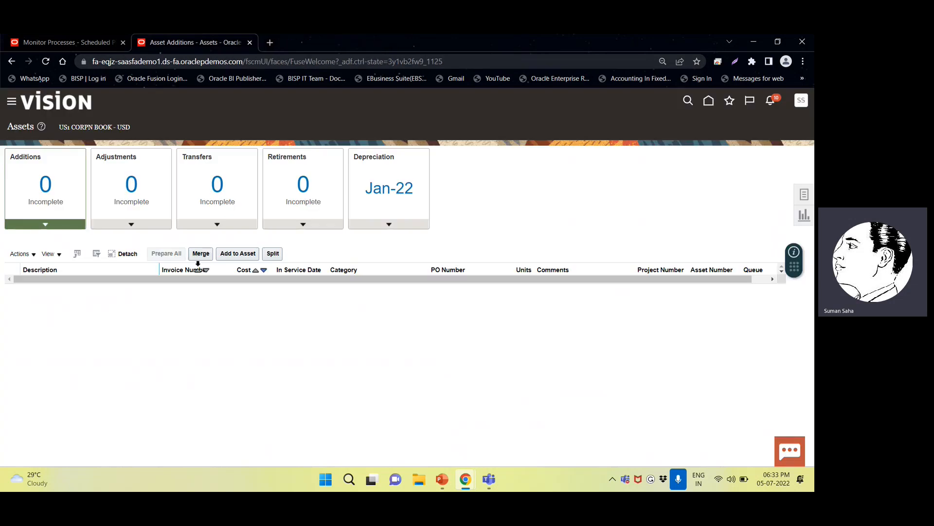
Switch to the PPT_FIXED ASSET_WEB SESSION presentation in PowerPoint and display the webinar agenda on slide 35.
left_click(443, 480)
scroll(62, 309, "down", 5)
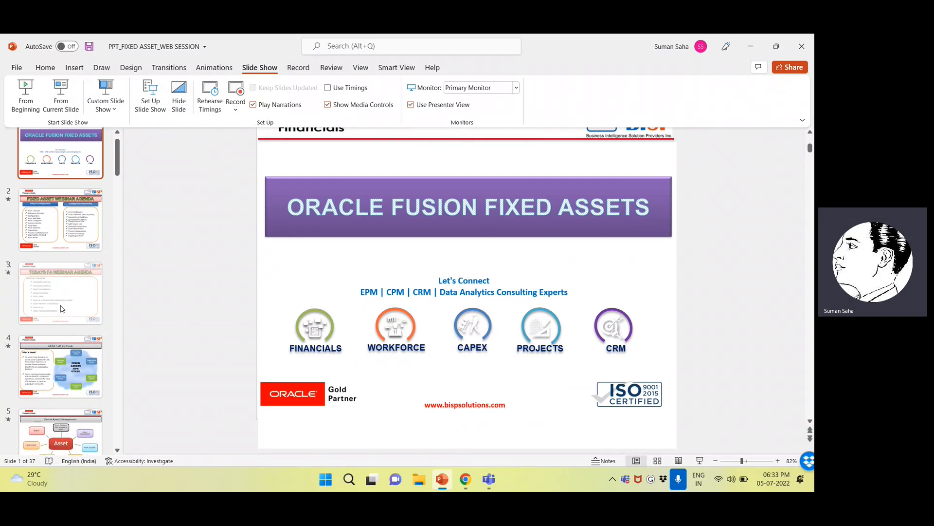
scroll(62, 308, "down", 12)
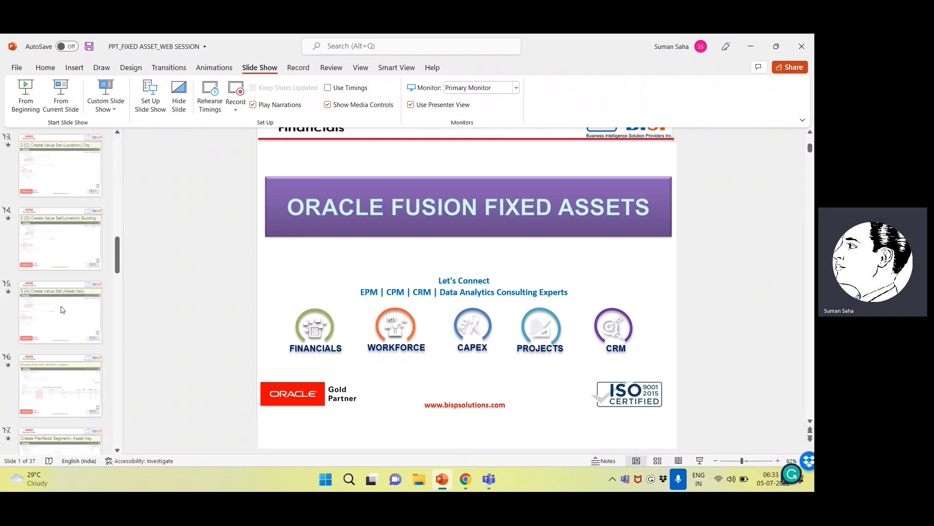
scroll(63, 312, "down", 11)
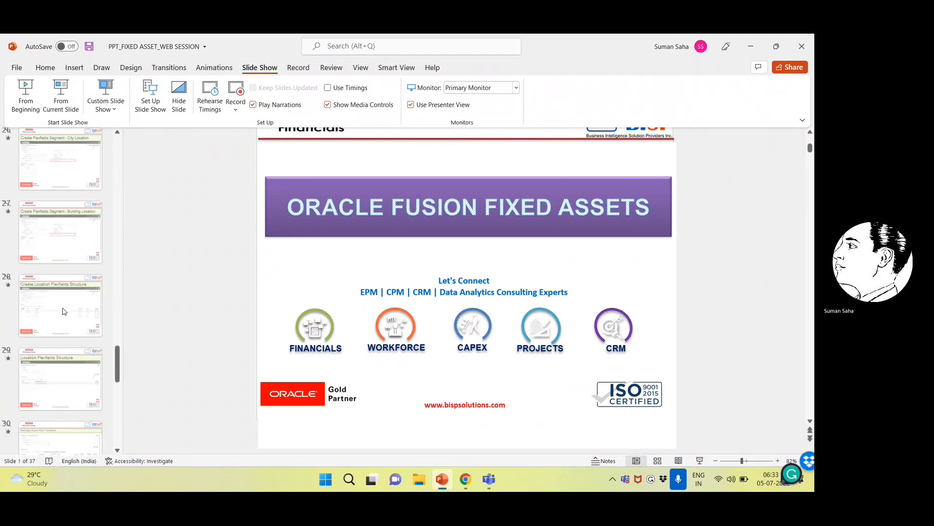
scroll(63, 312, "down", 5)
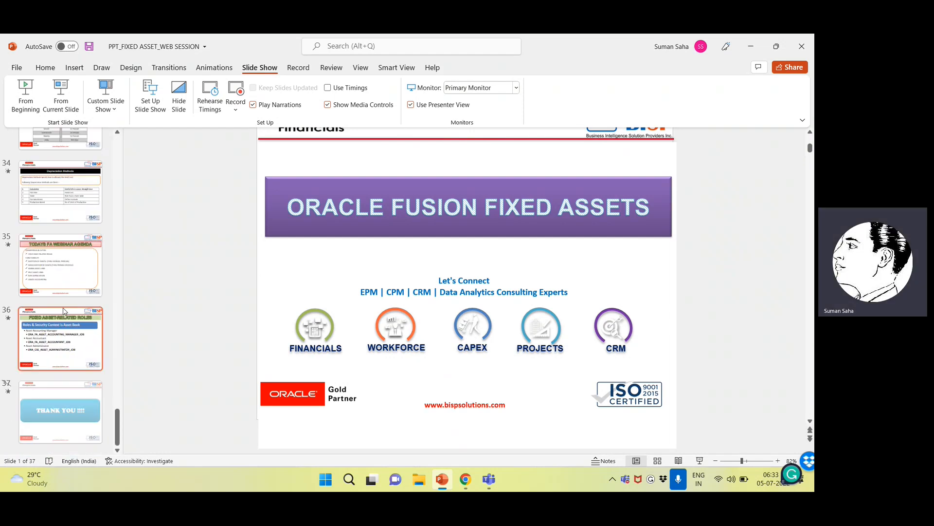
left_click(57, 286)
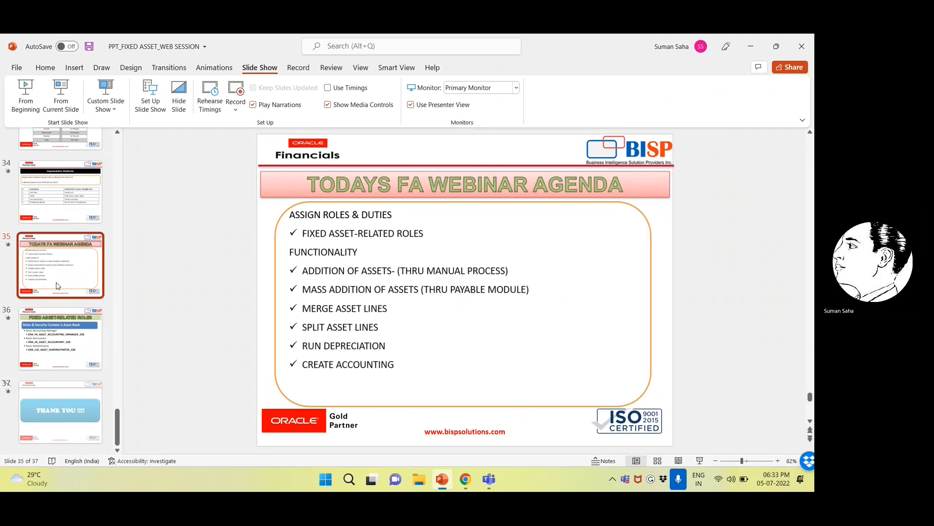